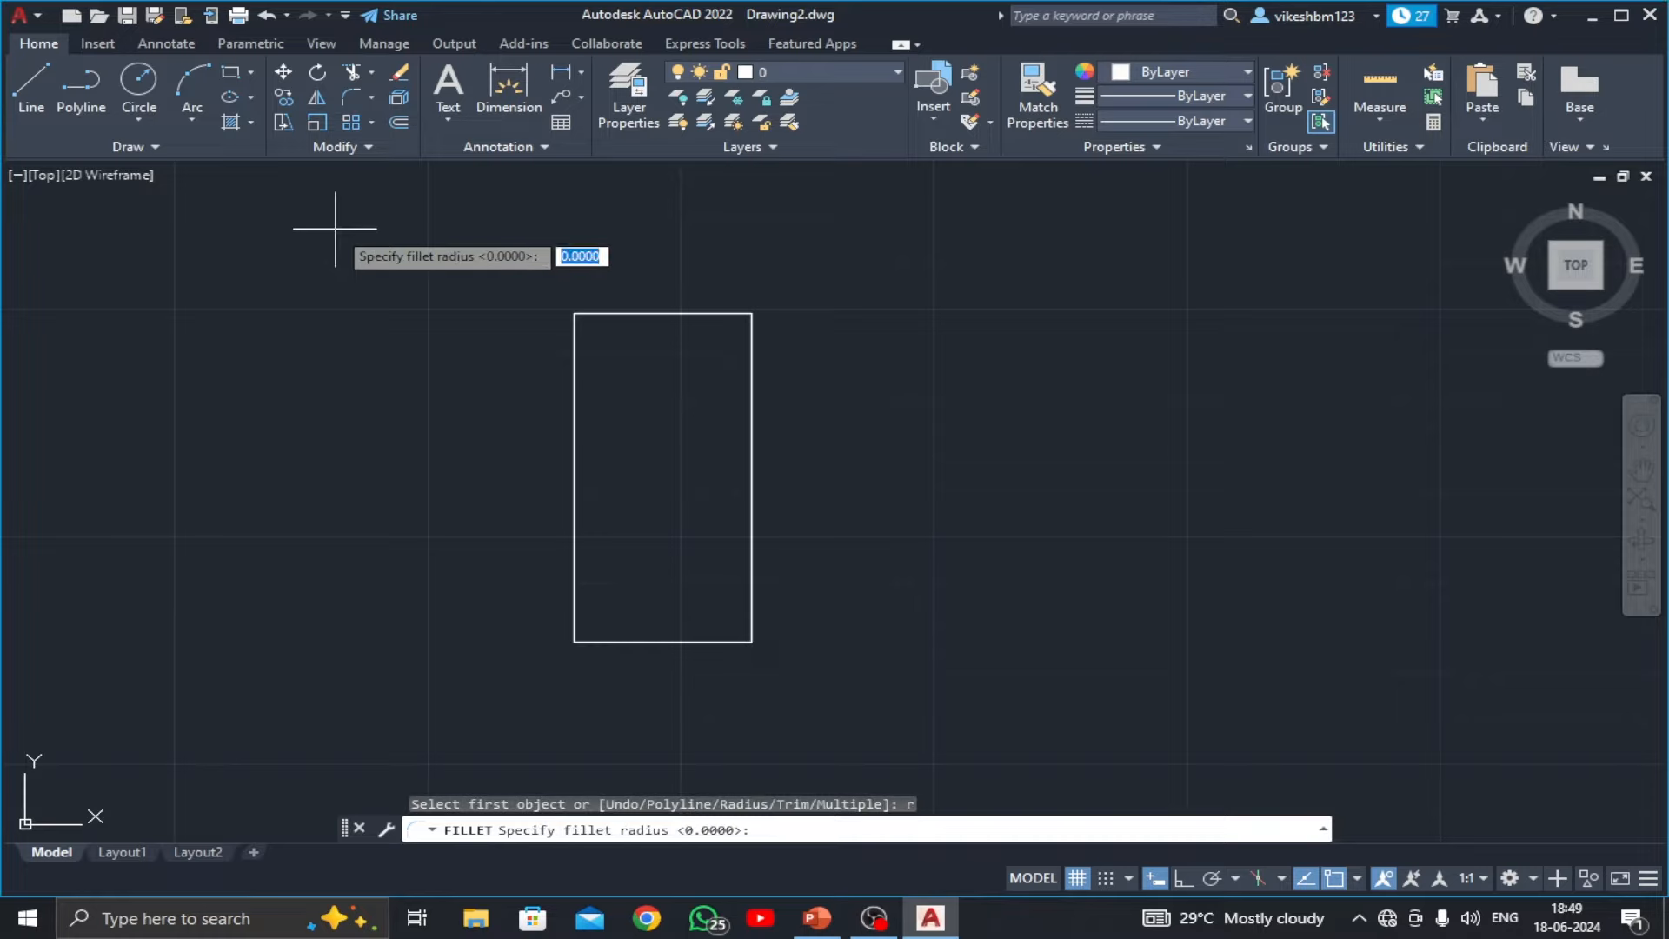
- Fillet the rectangle's upper-left and lower-left corners with a radius of 12
{"action": "type", "text": "12"}
{"action": "key", "text": "Return"}
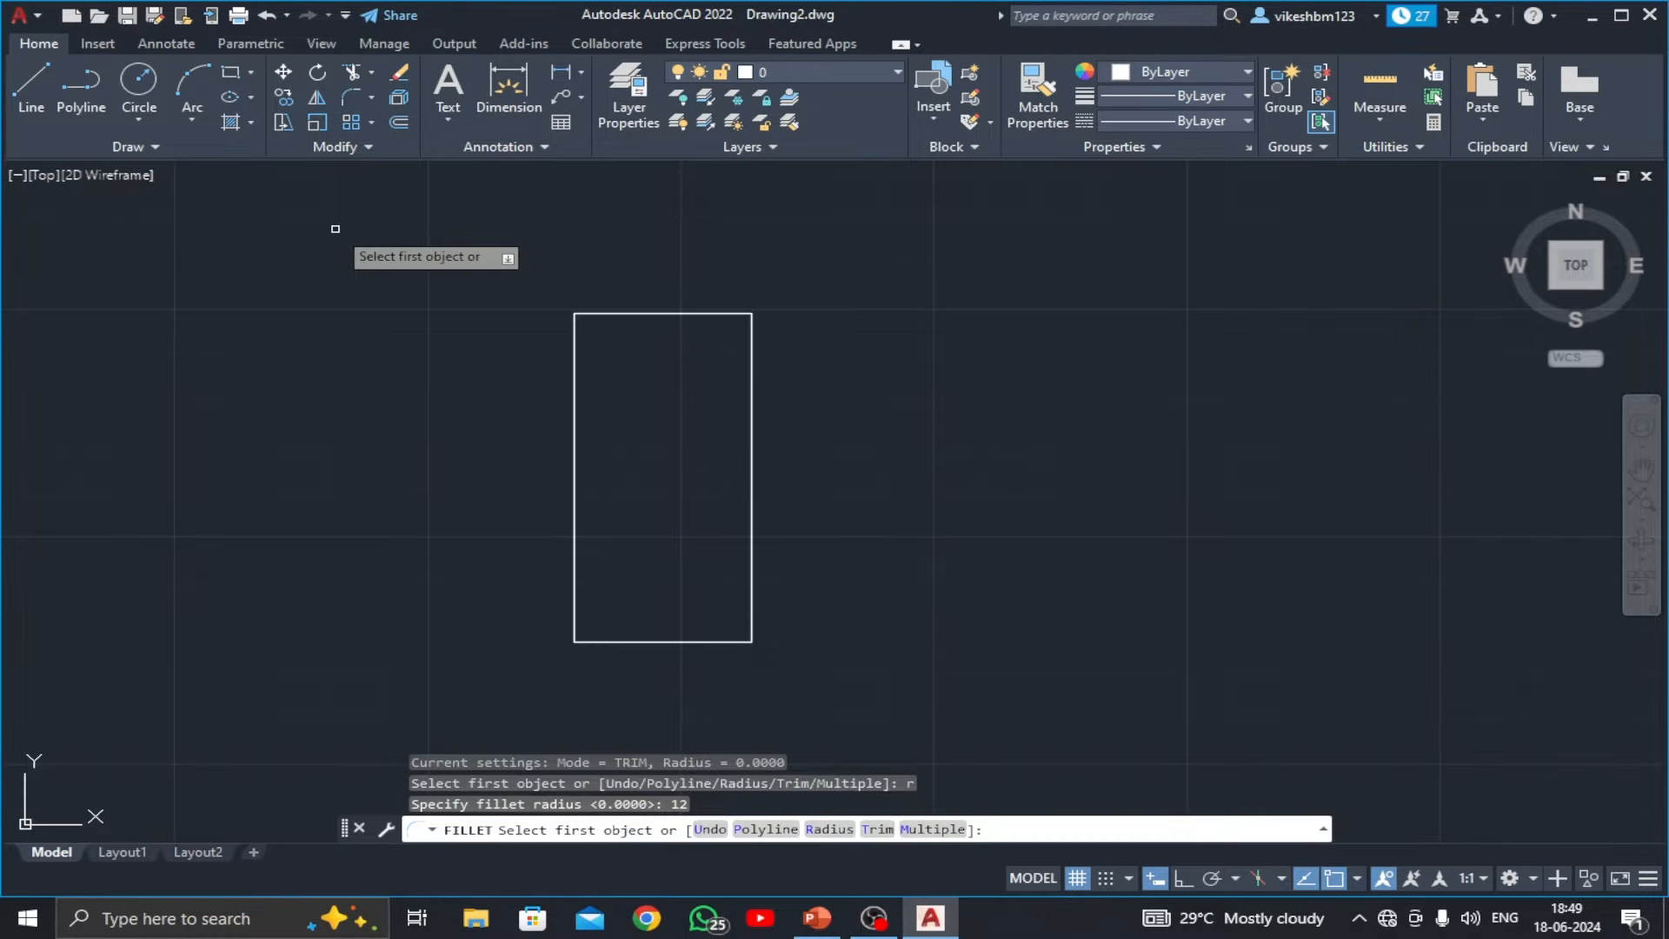
{"action": "left_click", "coordinate": [575, 344]}
{"action": "left_click", "coordinate": [603, 312]}
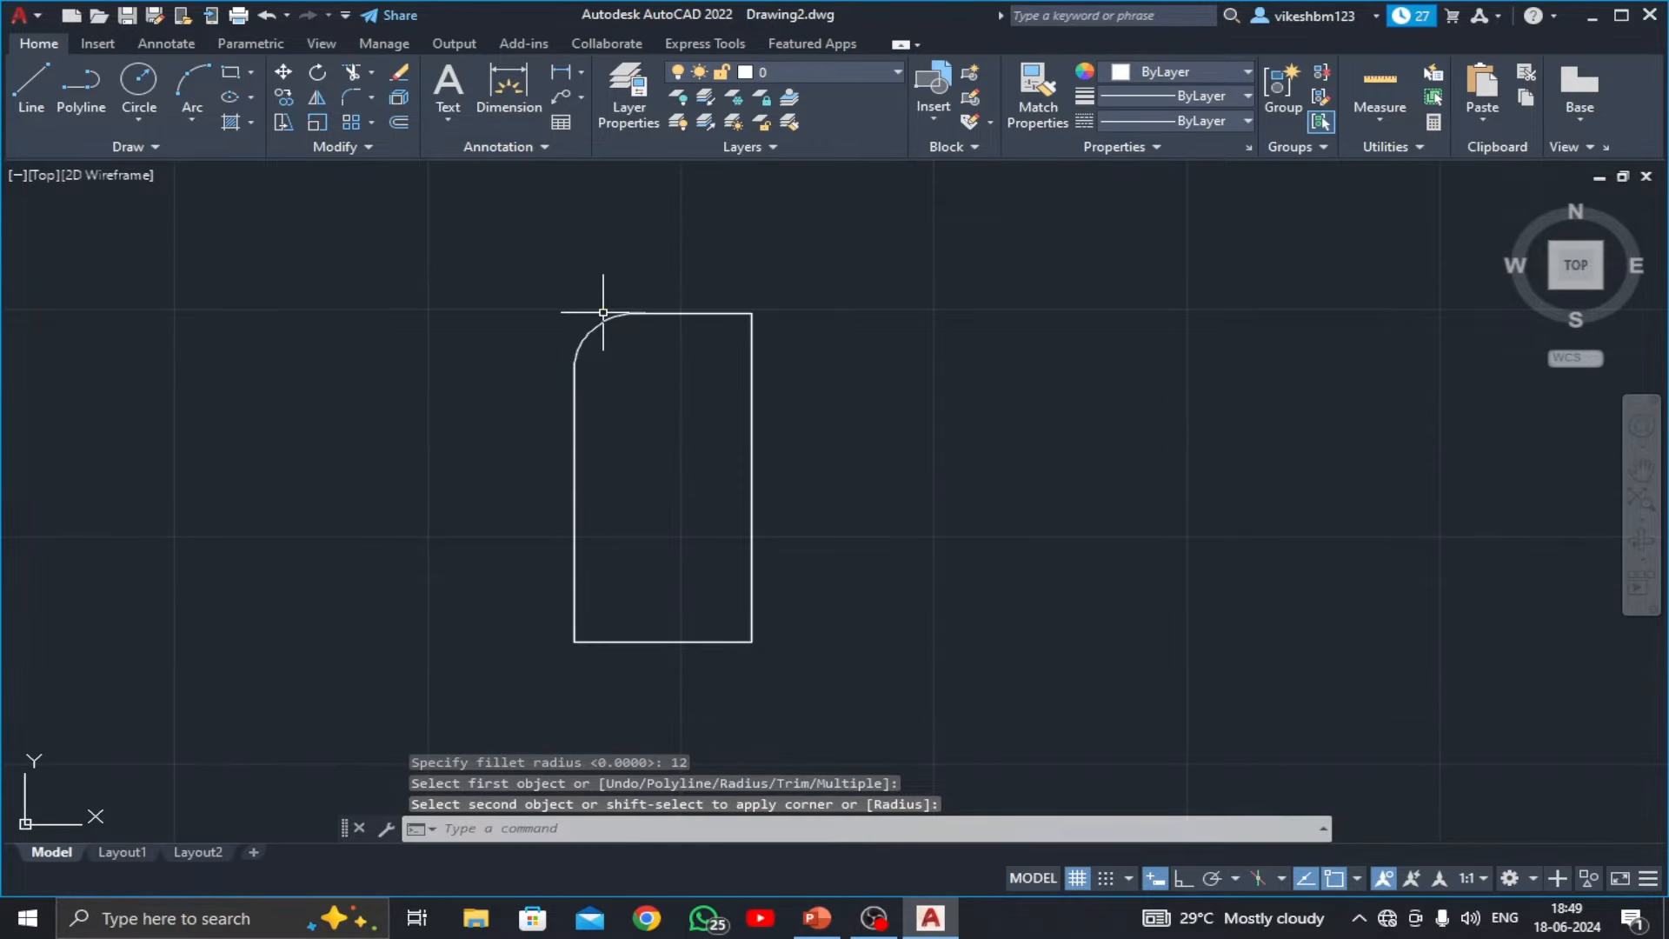
{"action": "key", "text": "Return"}
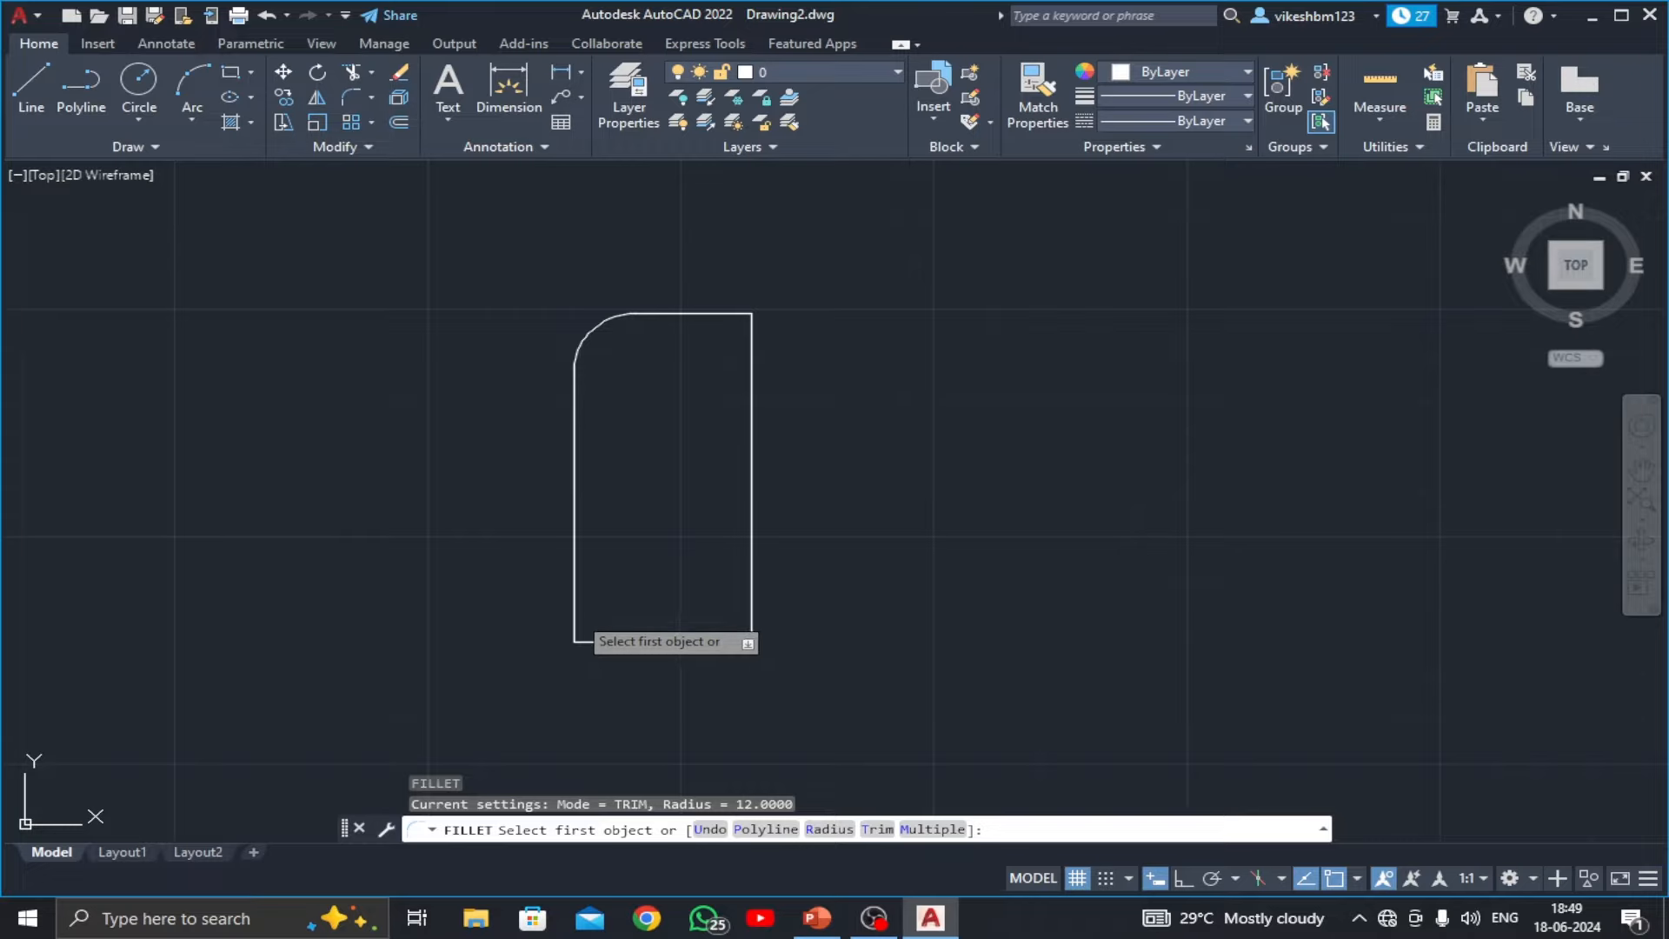
{"action": "left_click", "coordinate": [575, 619]}
{"action": "left_click", "coordinate": [598, 640]}
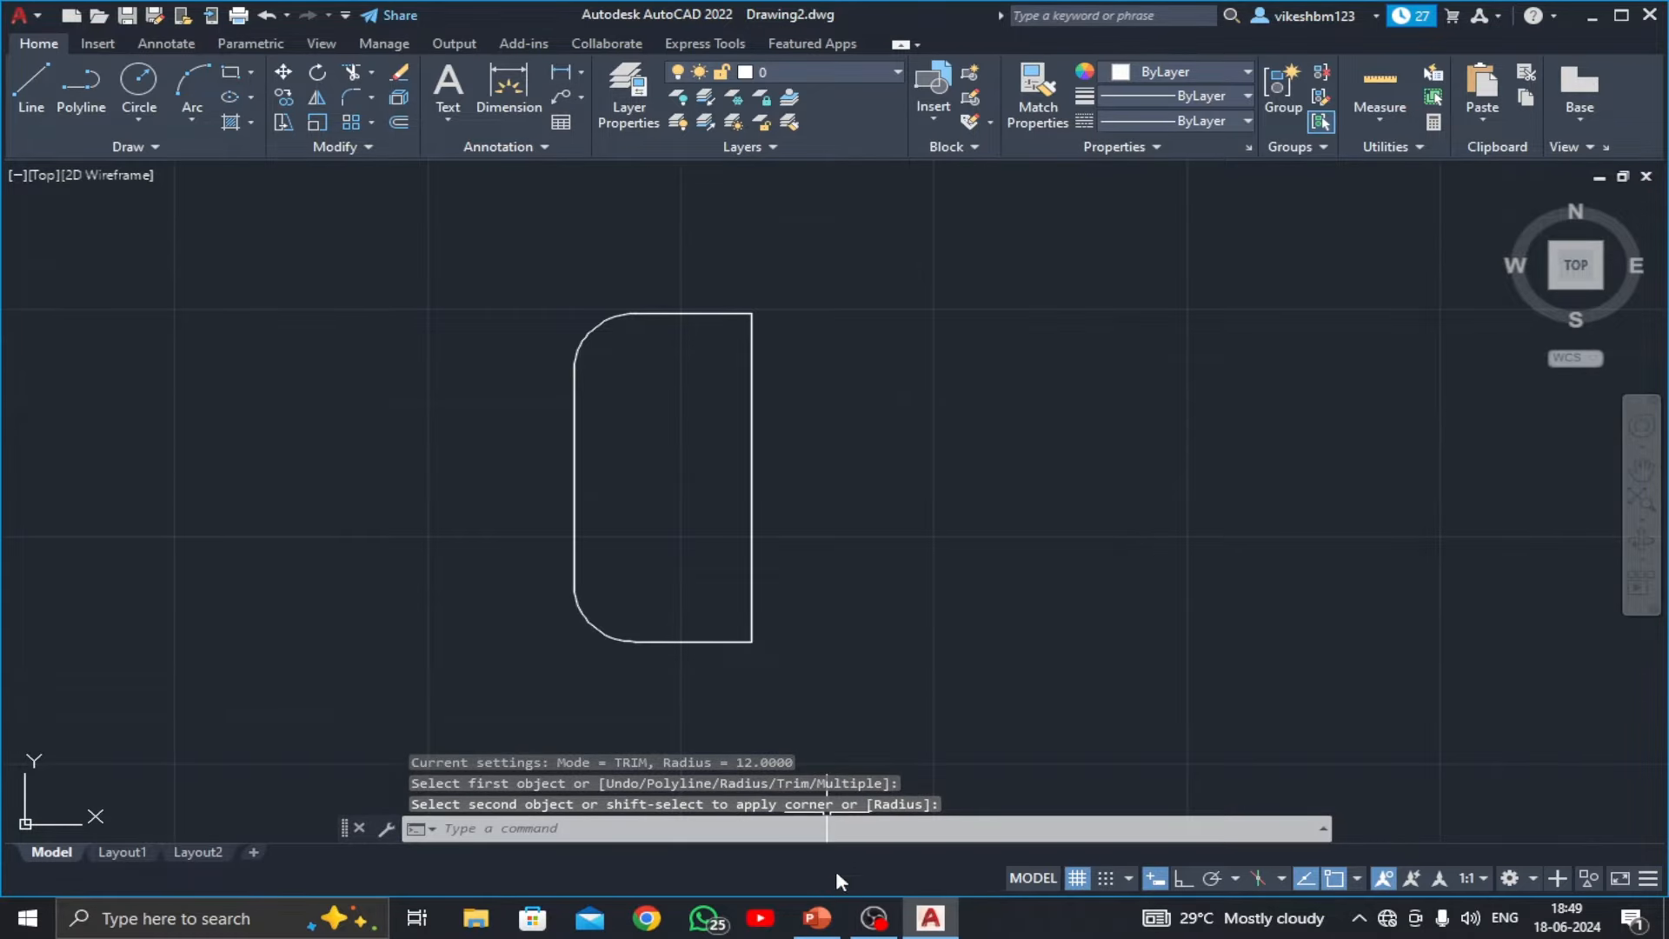
- Check the hole size on the PowerPoint slide and, back in AutoCAD, draw a 10.20 diameter circle centred on the upper-left fillet
{"action": "left_click", "coordinate": [817, 918]}
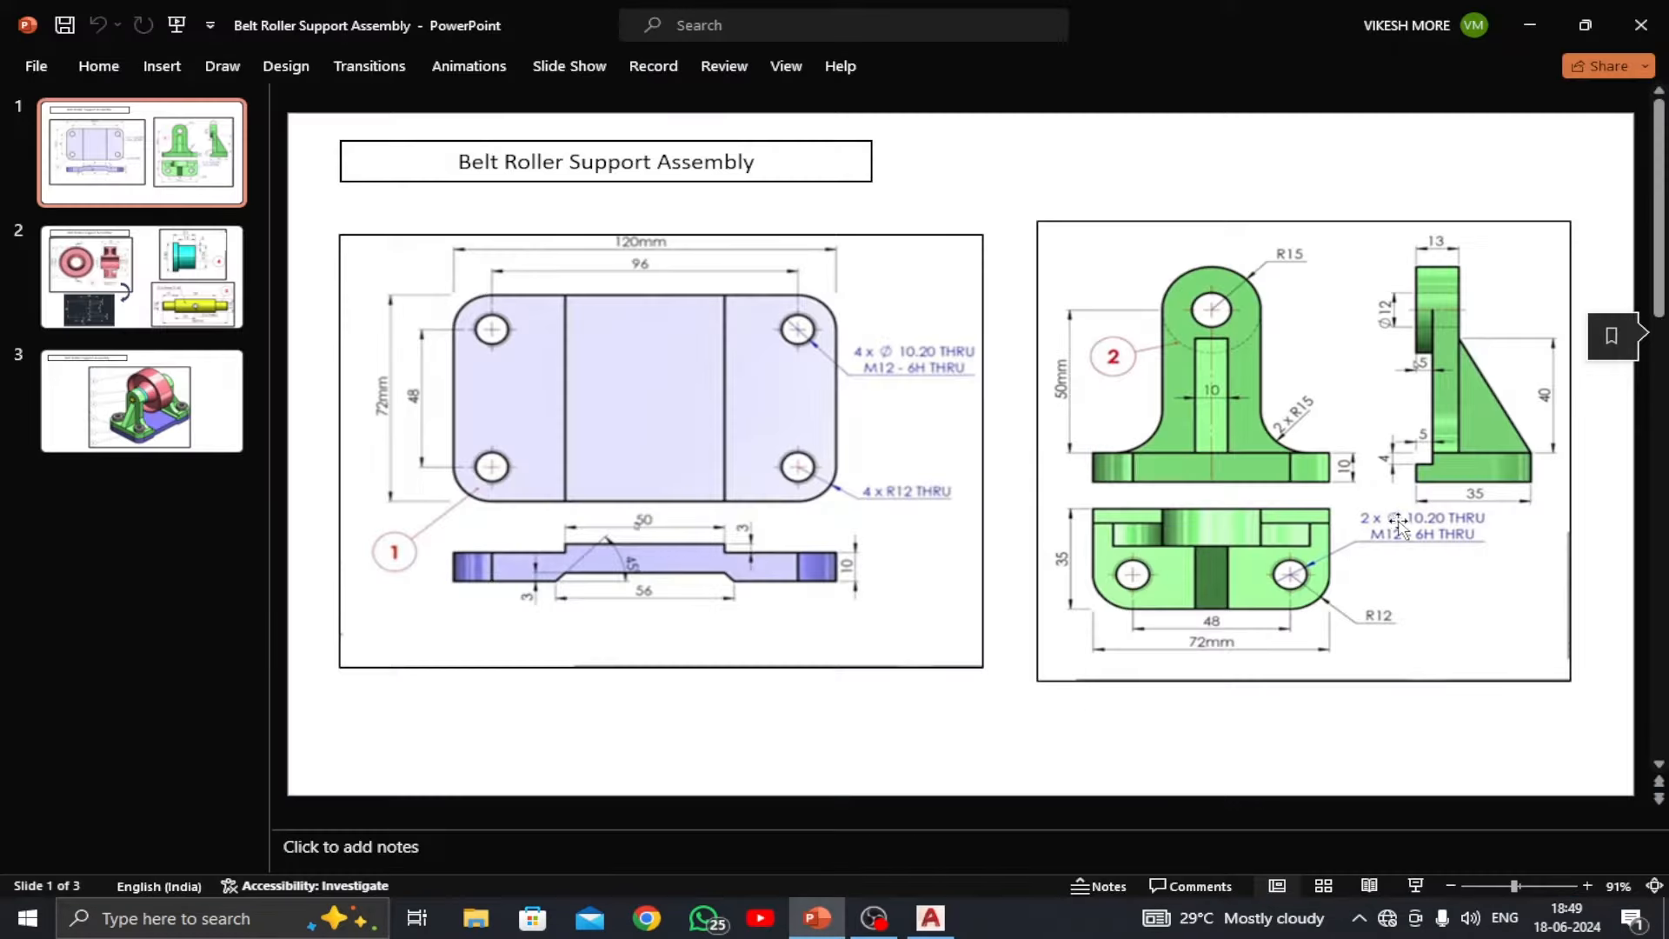
{"action": "left_click", "coordinate": [930, 918]}
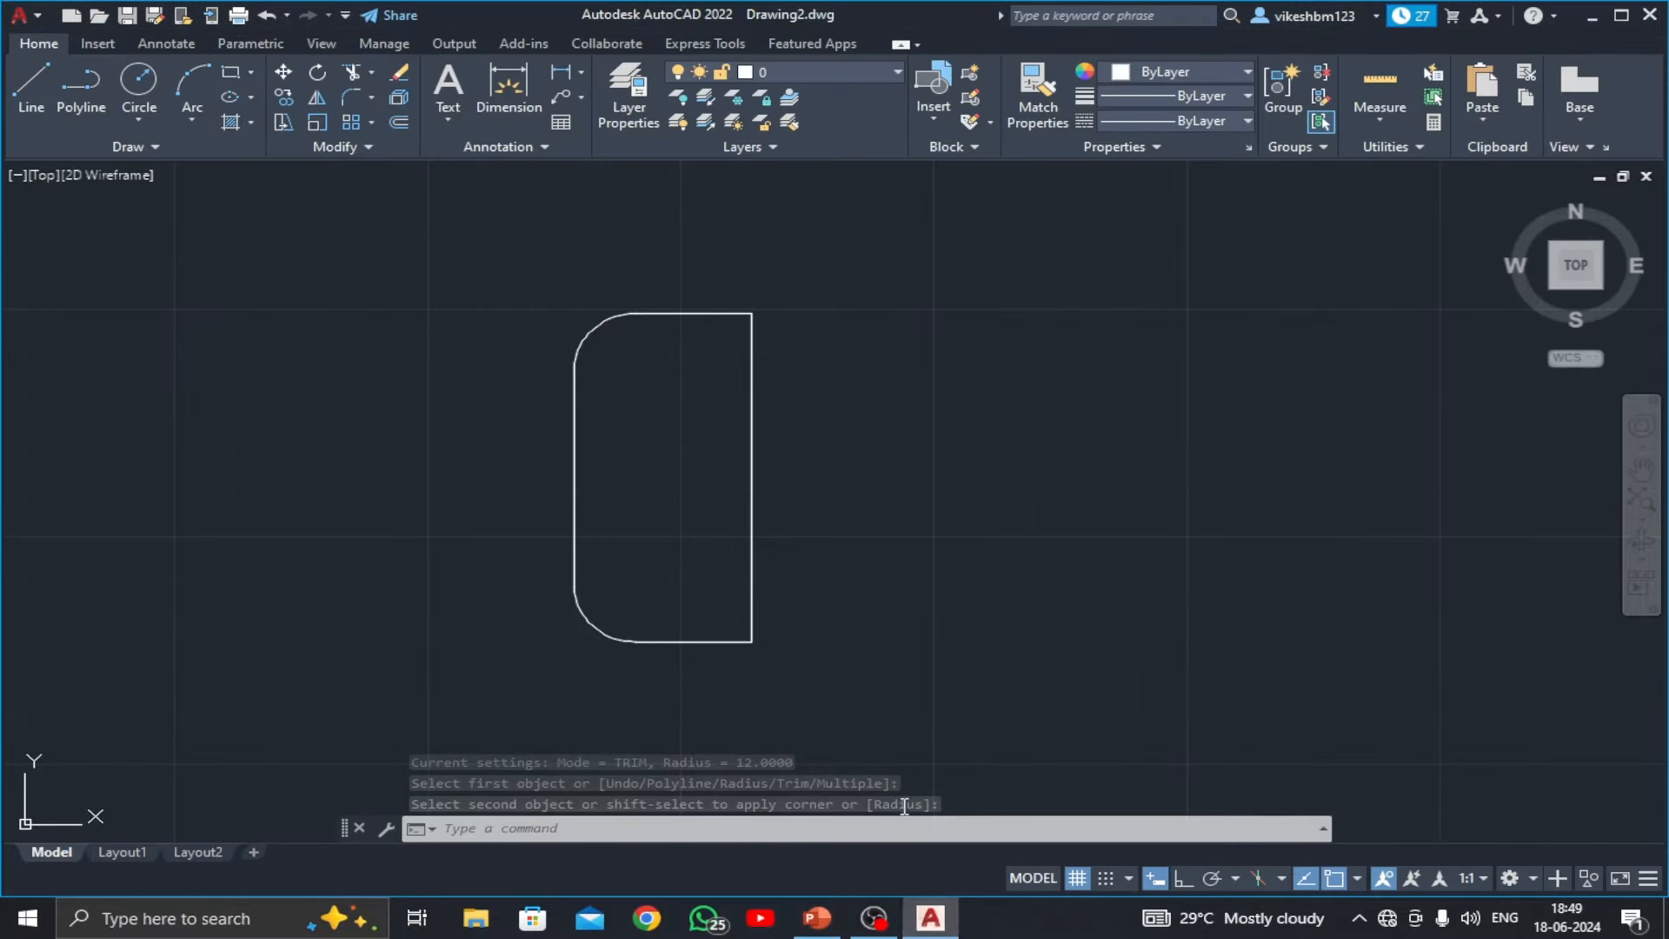
{"action": "left_click", "coordinate": [139, 120]}
{"action": "left_click", "coordinate": [200, 191]}
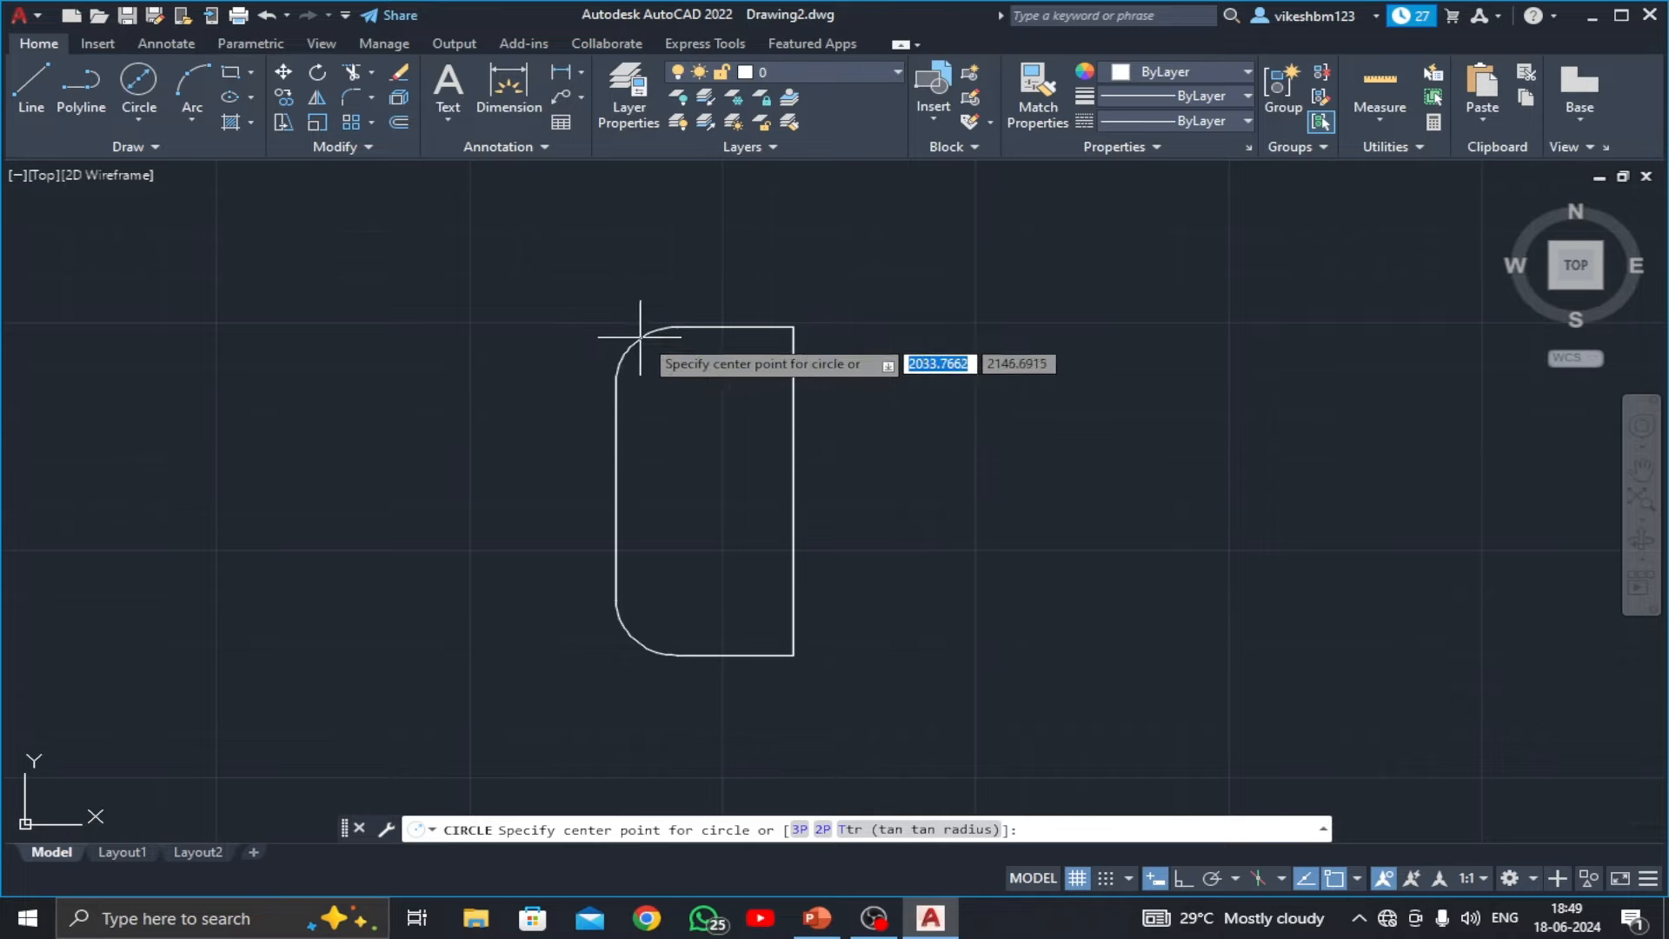
{"action": "left_click", "coordinate": [676, 383]}
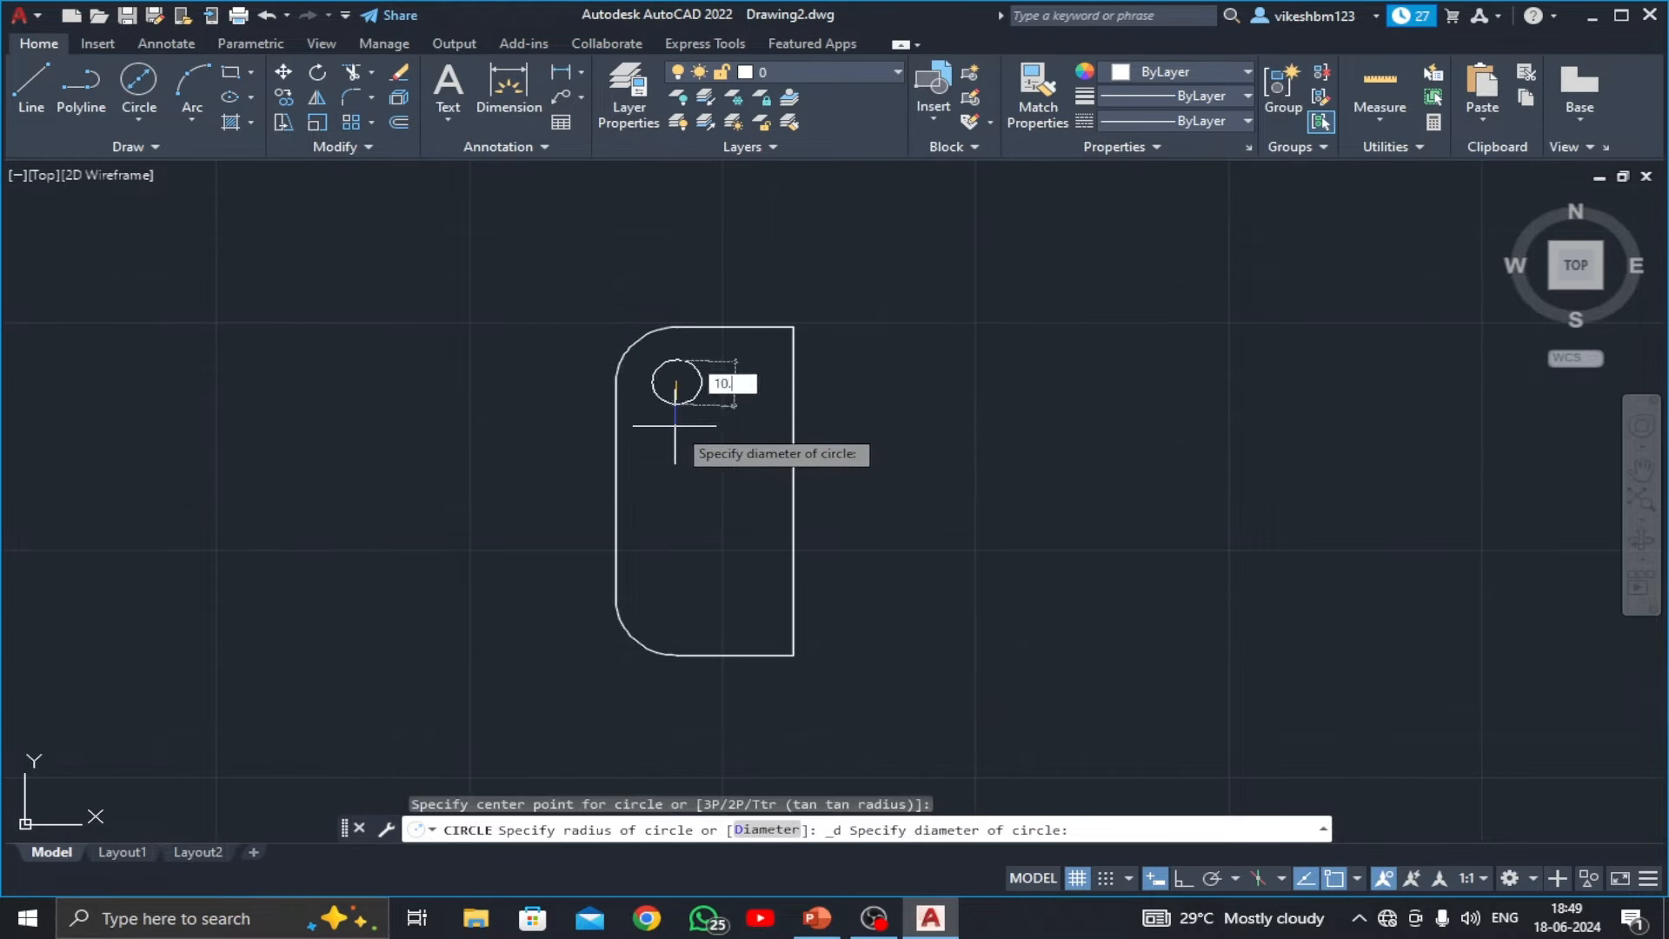
{"action": "key", "text": "Return"}
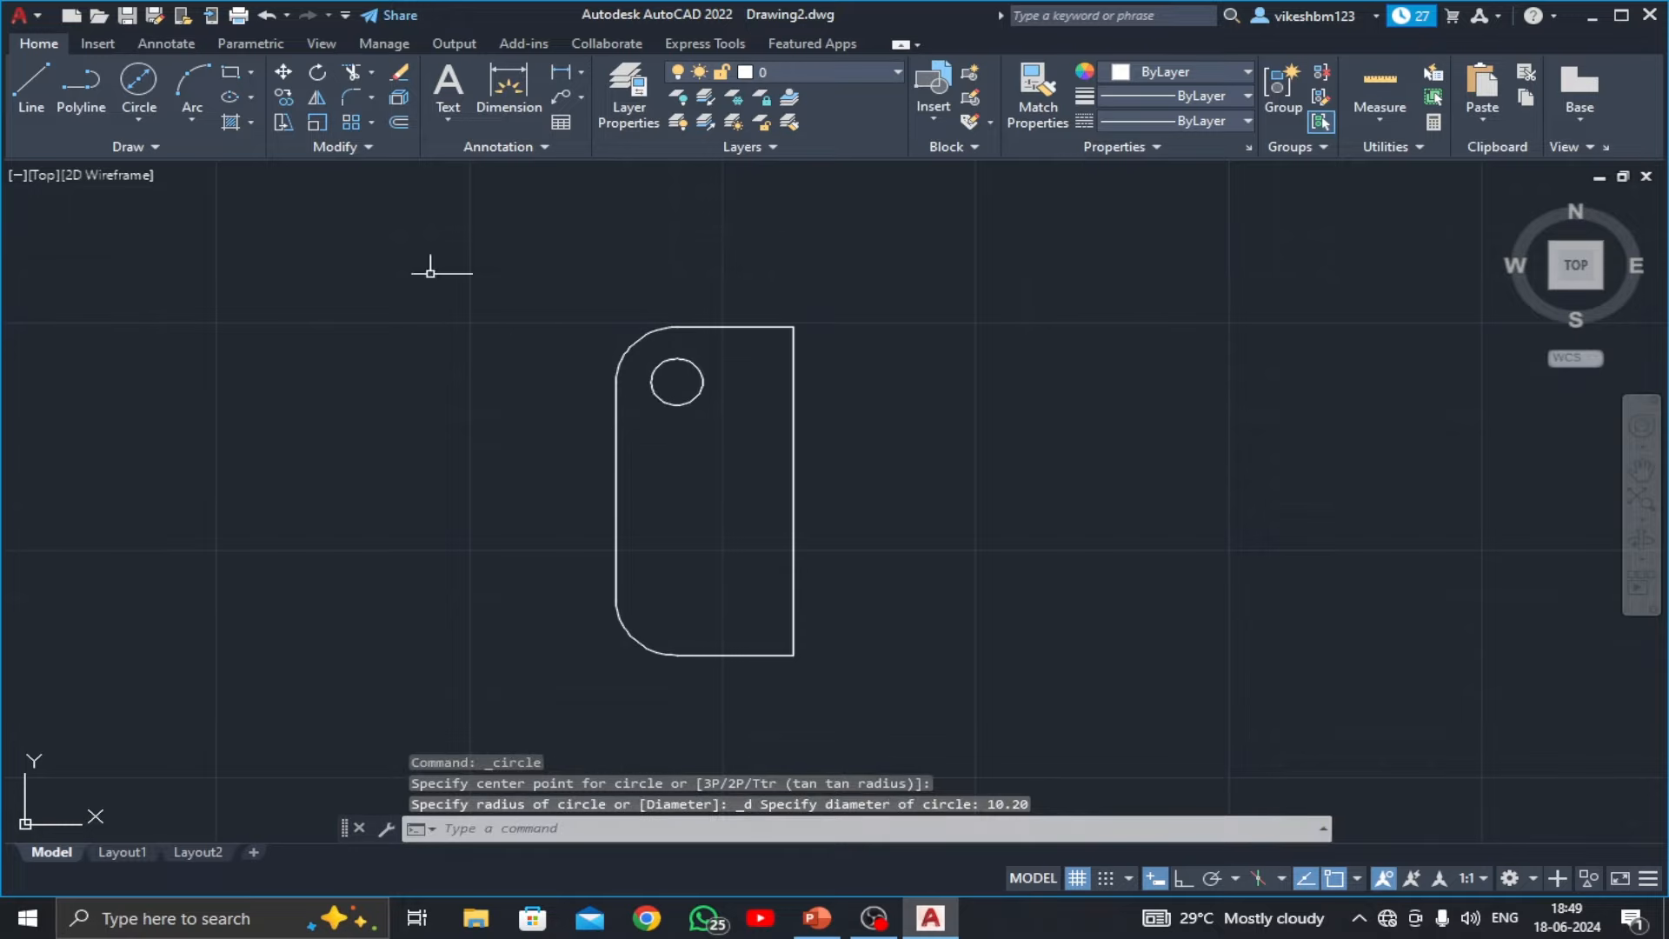
- Mirror the circle about the horizontal line through the left edge's midpoint with Ortho on, keeping the source circle
{"action": "left_click", "coordinate": [317, 96]}
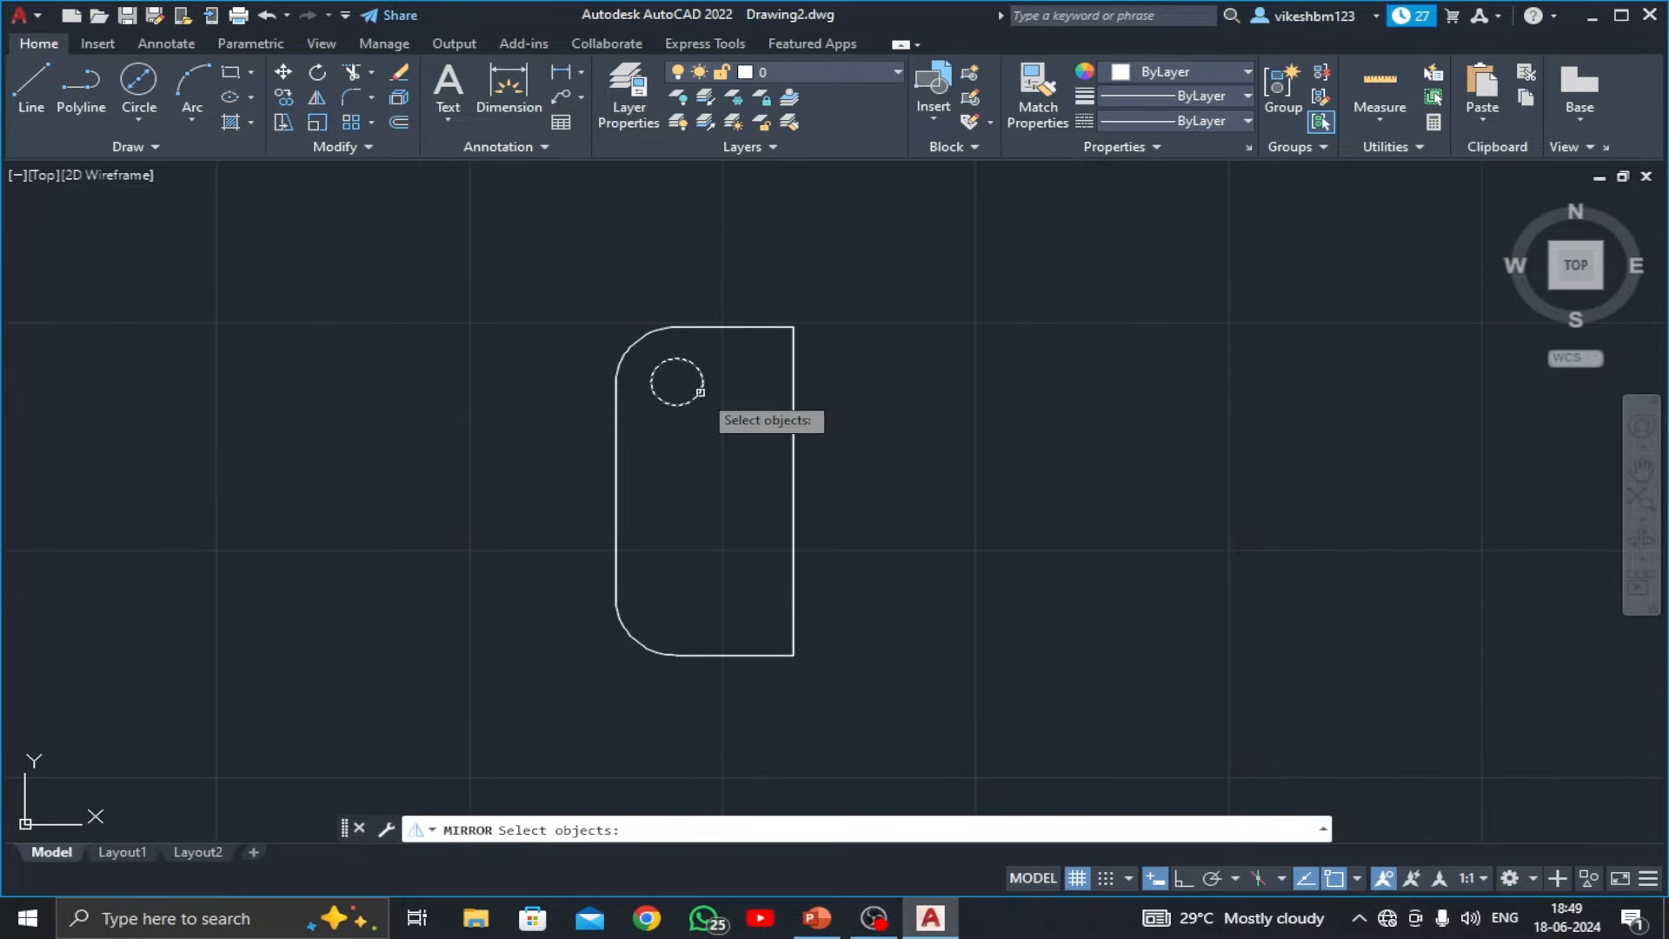
{"action": "left_click", "coordinate": [699, 392]}
{"action": "key", "text": "Return"}
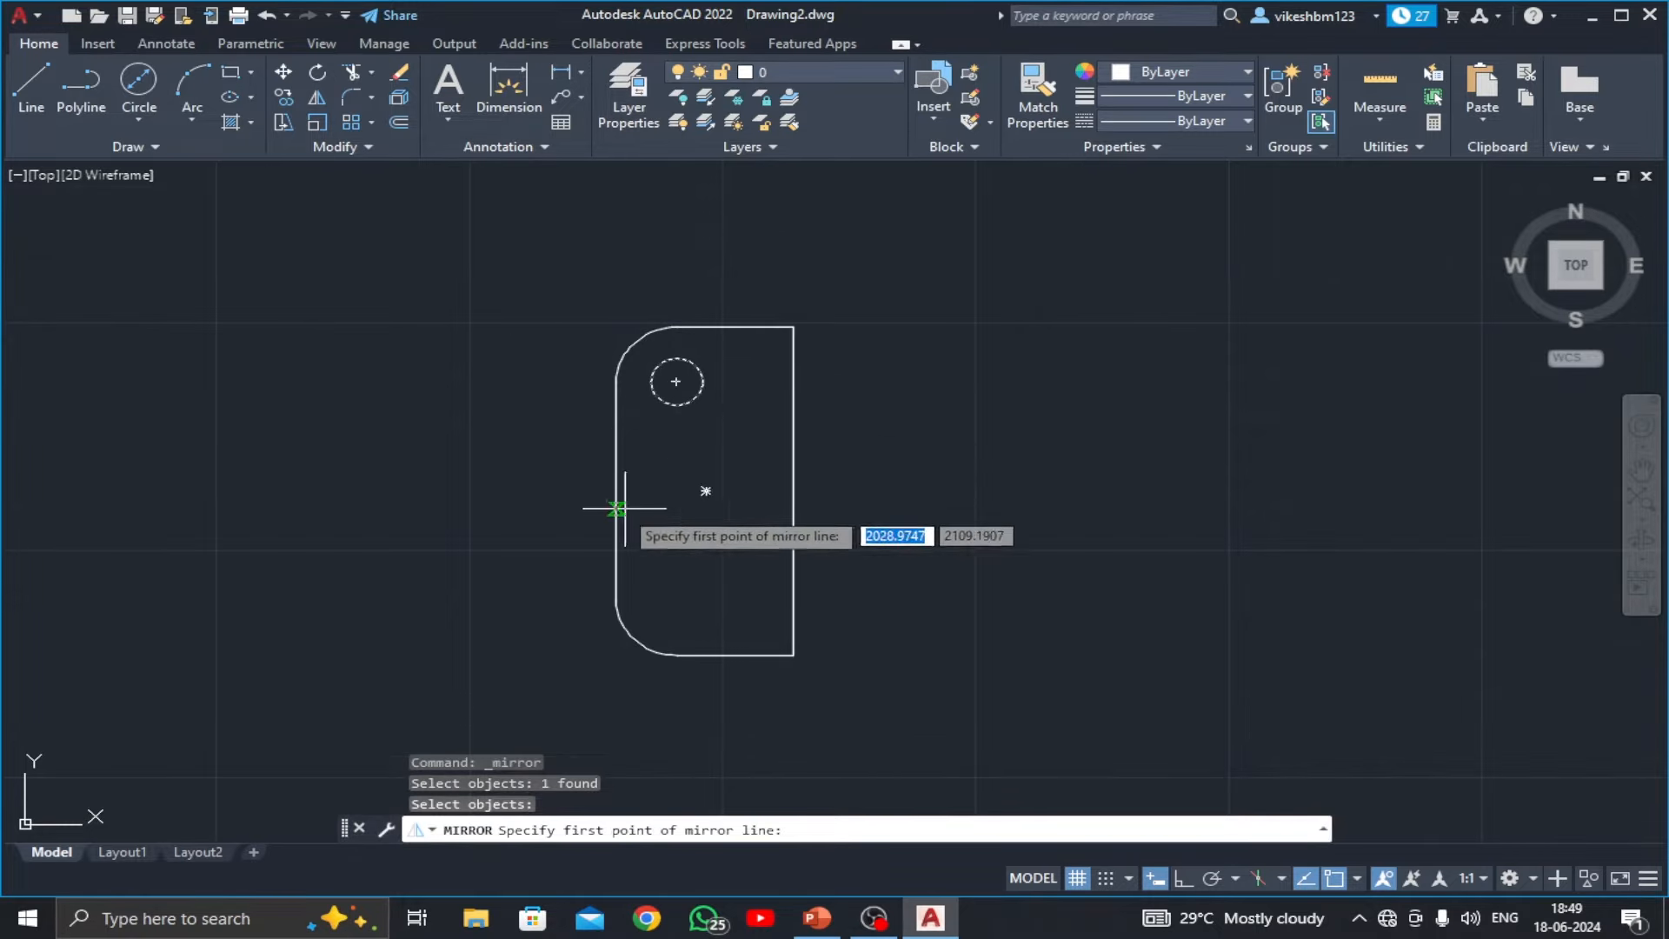
{"action": "left_click", "coordinate": [616, 489]}
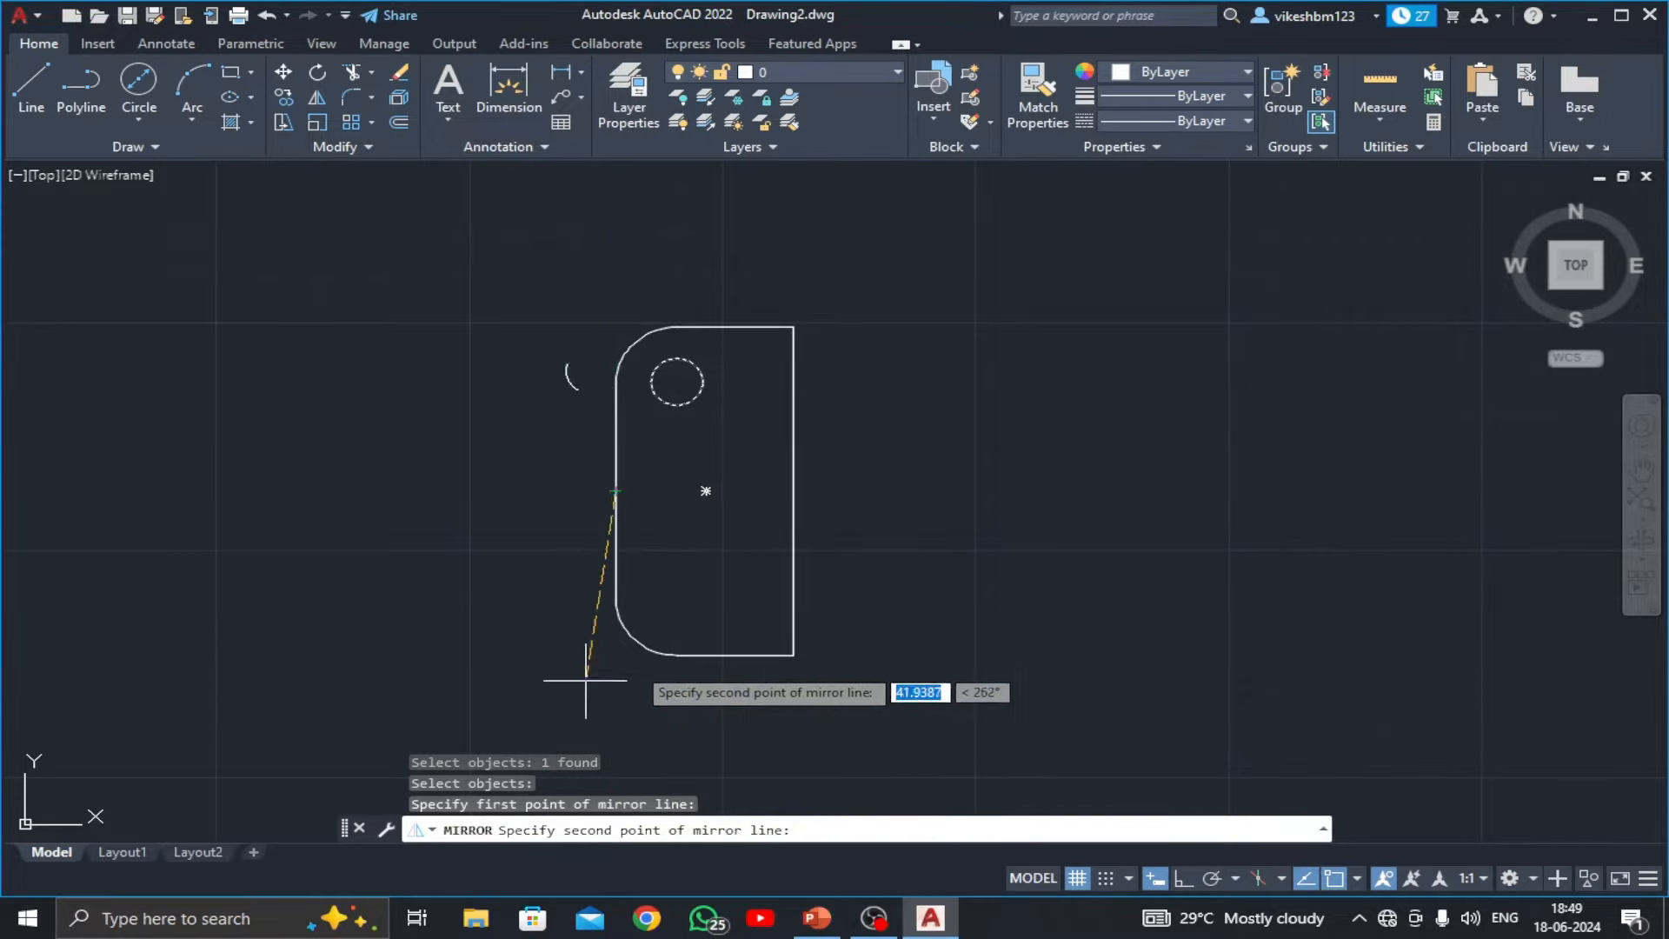
{"action": "key", "text": "F8"}
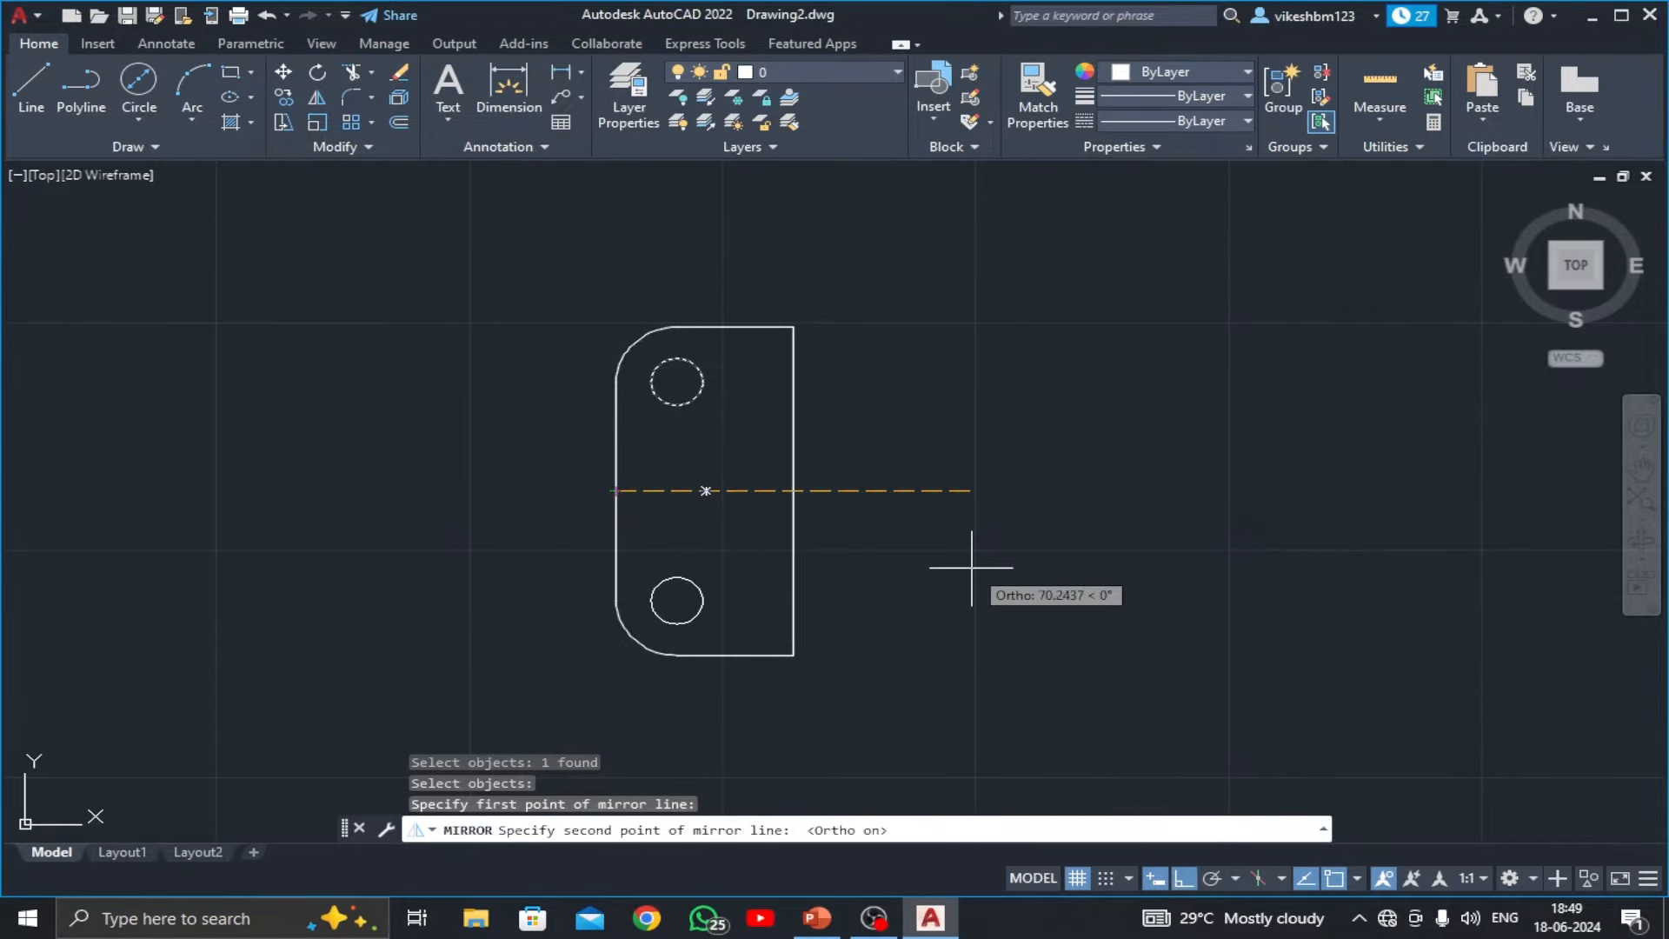
{"action": "left_click", "coordinate": [974, 574]}
{"action": "left_click", "coordinate": [1014, 644]}
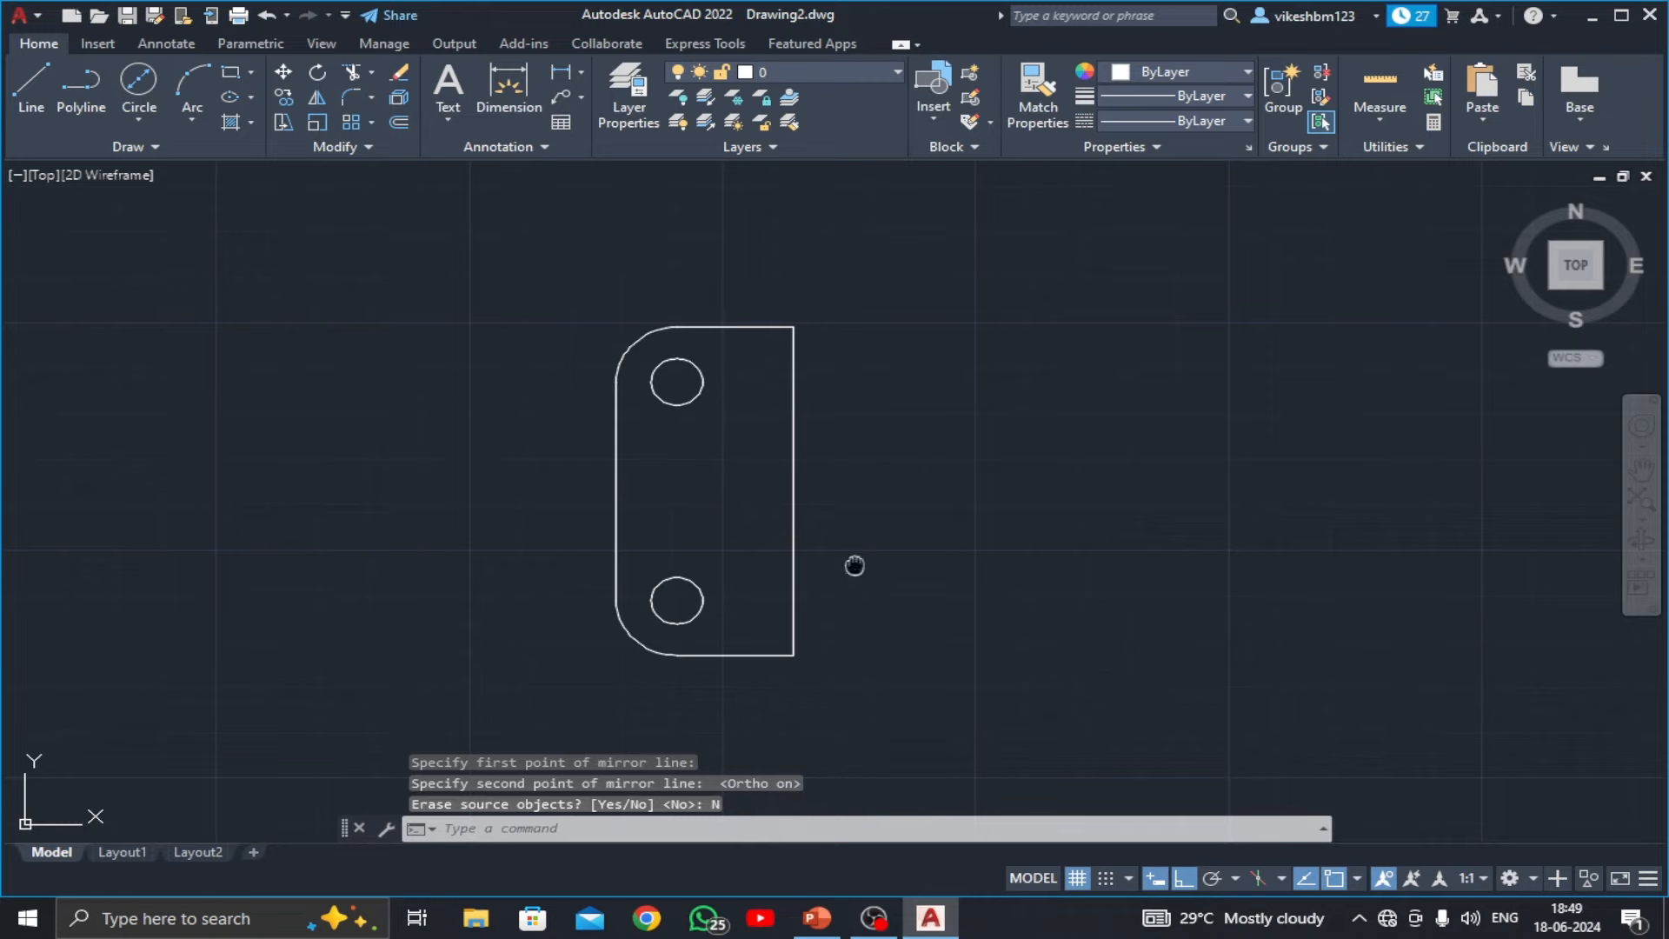
- Set the view to SW Isometric and change the workspace to 3D Modeling
{"action": "middle_click_drag", "start_coordinate": [854, 566], "coordinate": [881, 556]}
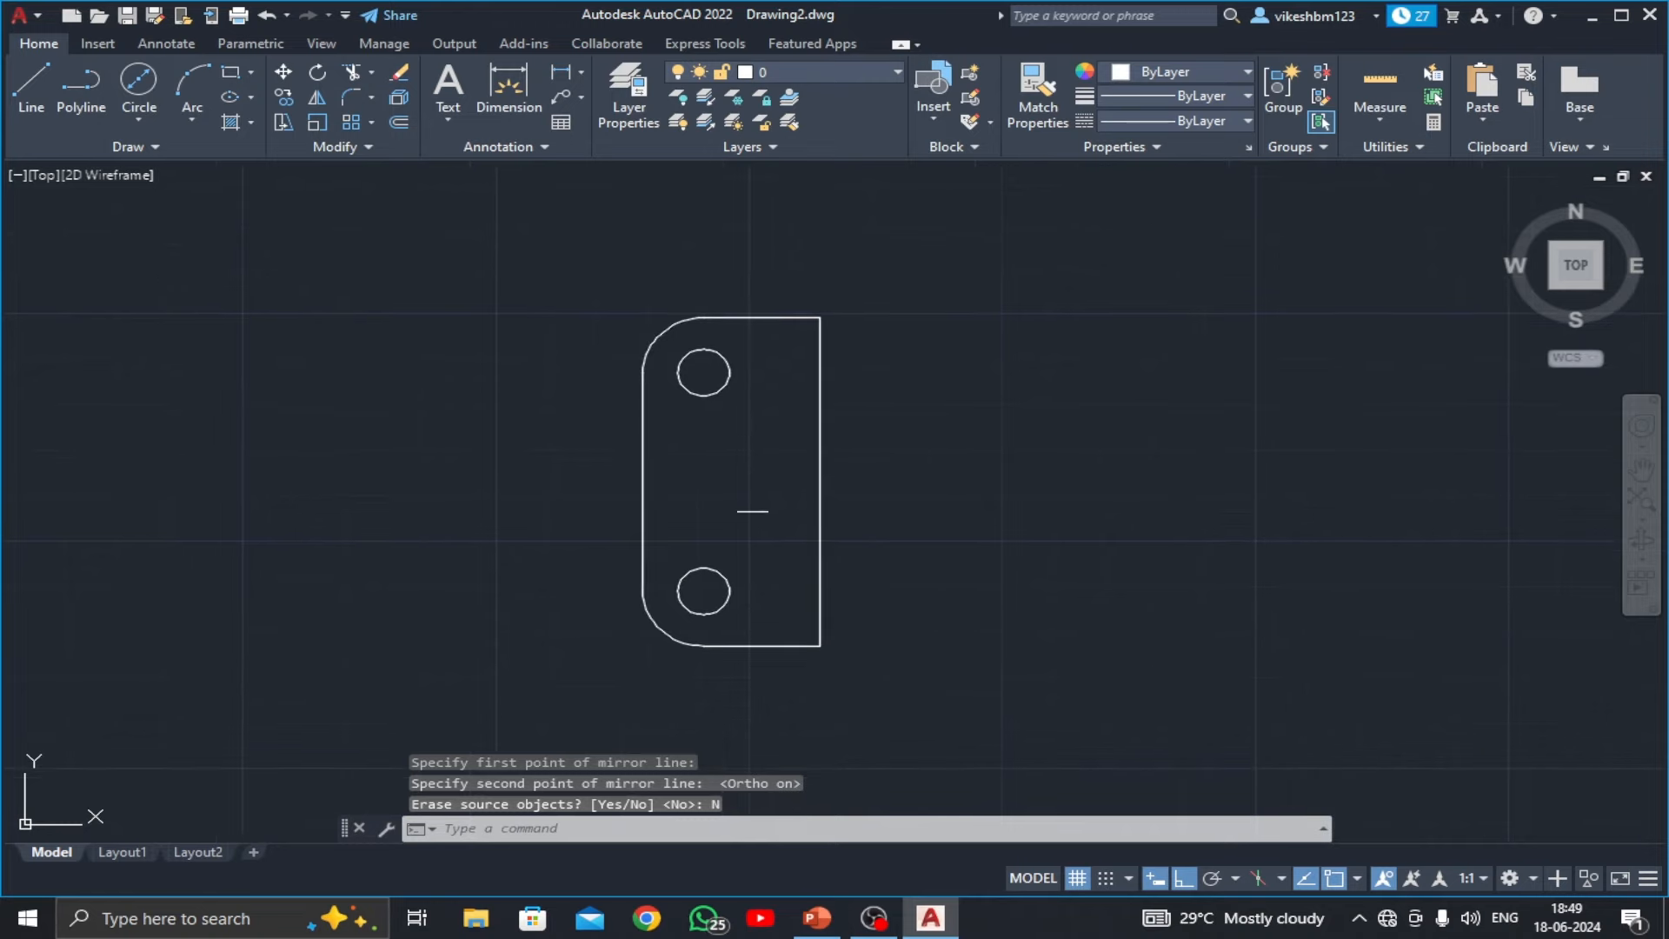
{"action": "left_click", "coordinate": [44, 176]}
{"action": "left_click", "coordinate": [74, 364]}
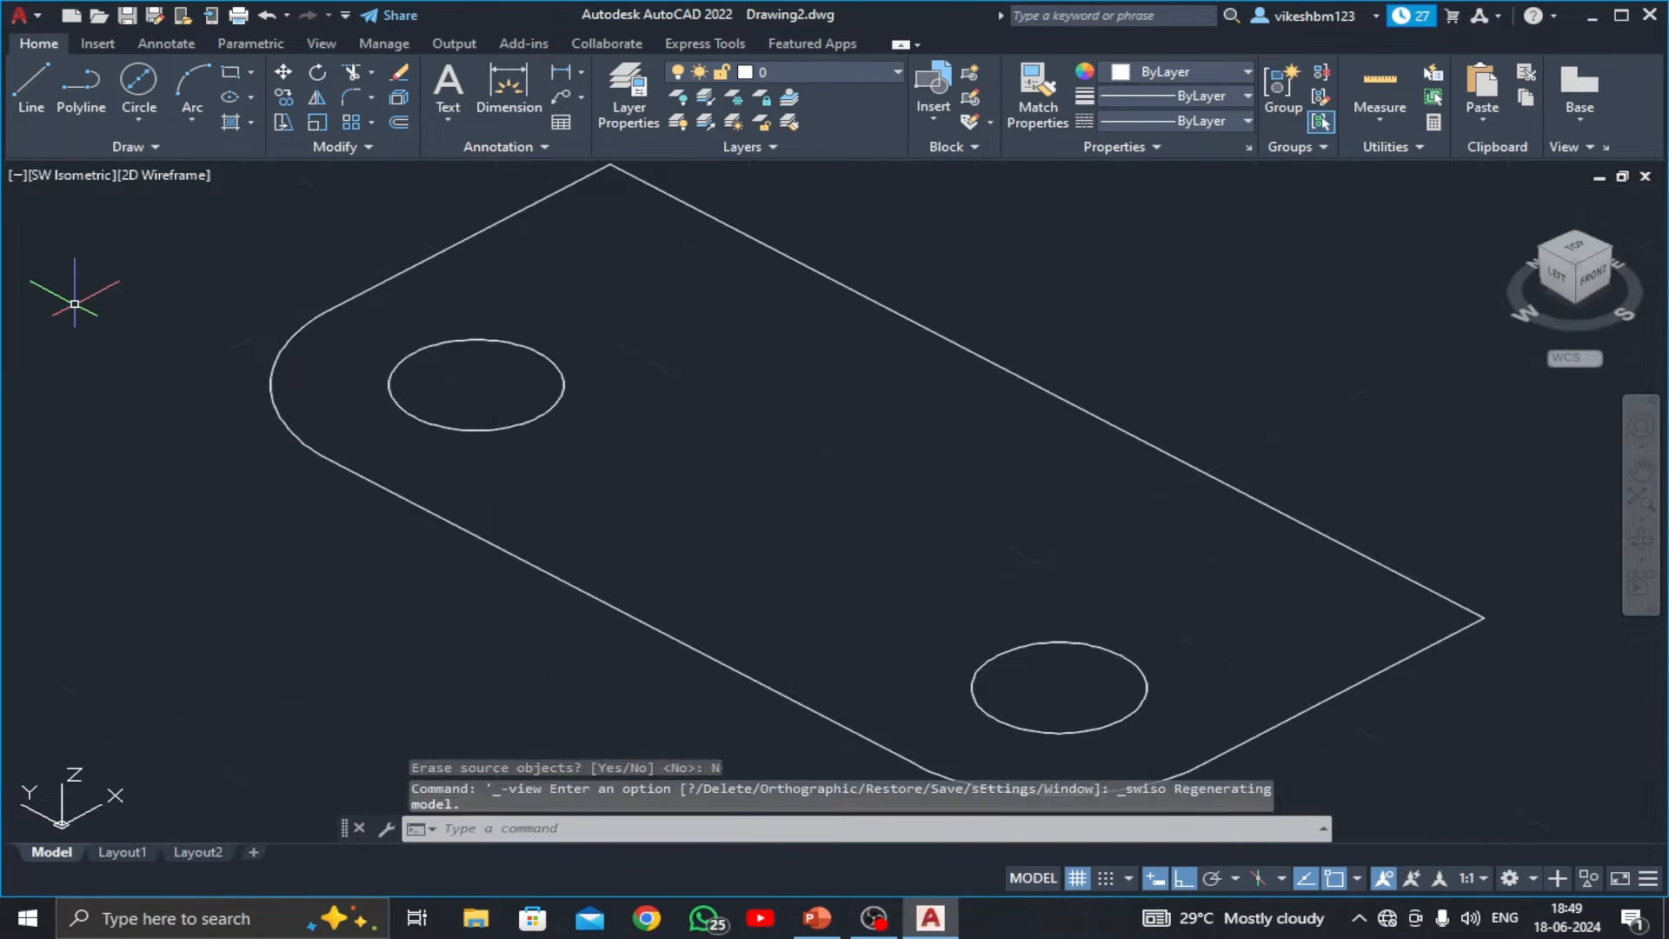
{"action": "scroll", "coordinate": [726, 454], "scroll_direction": "down", "scroll_amount": 2}
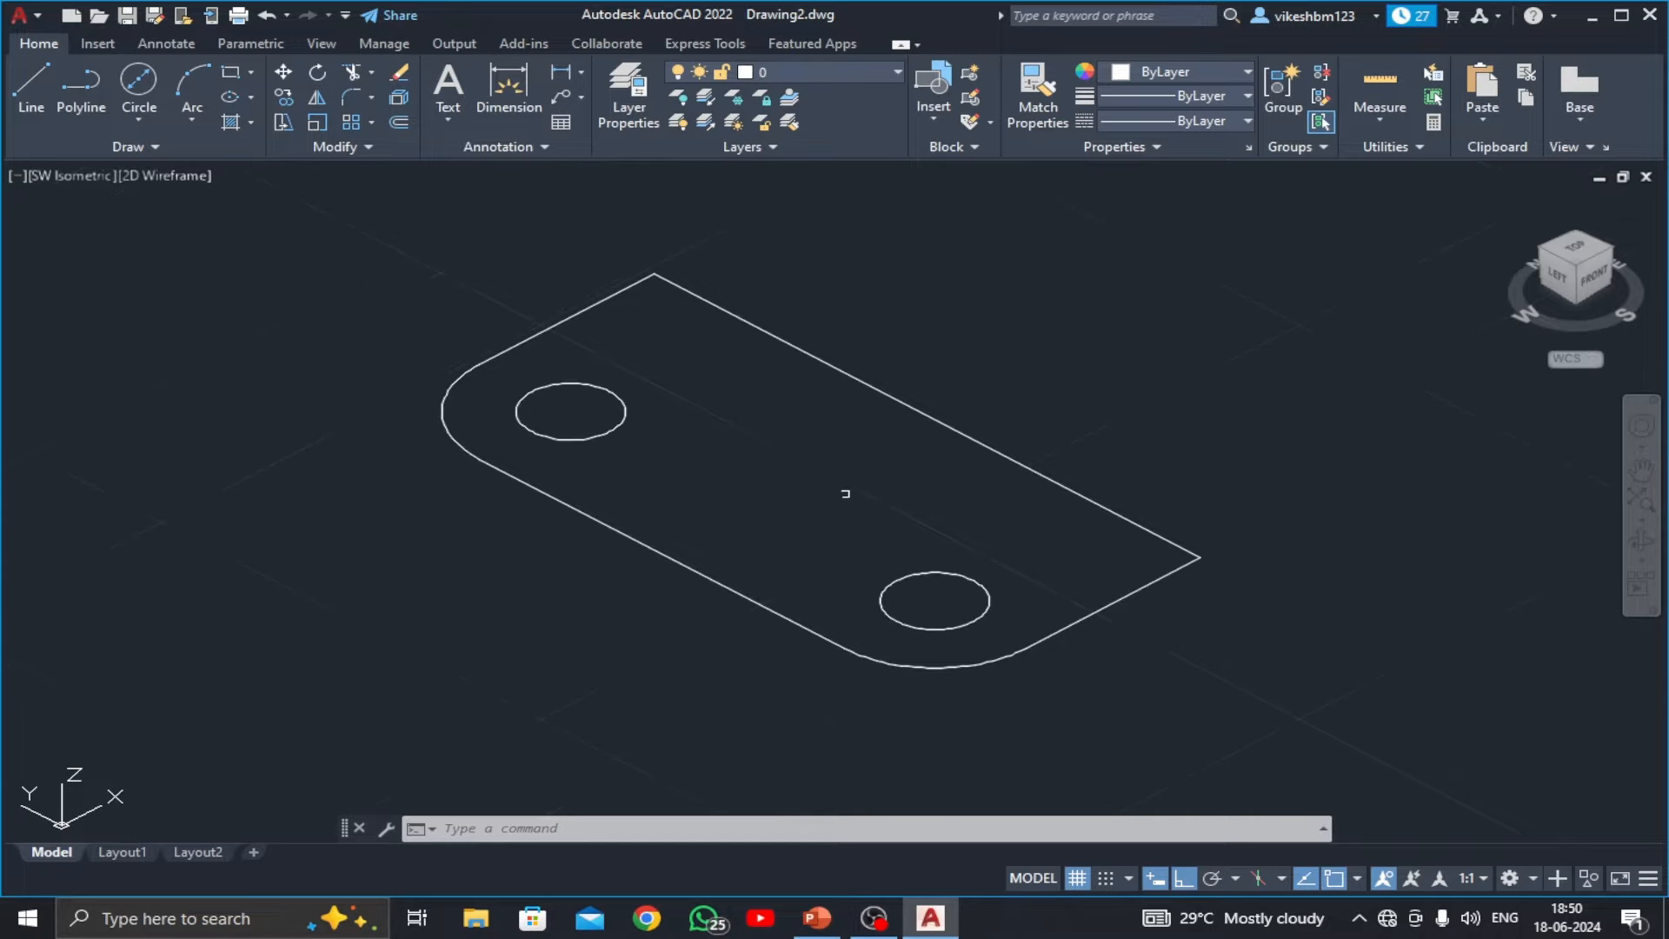
{"action": "left_click", "coordinate": [1533, 876]}
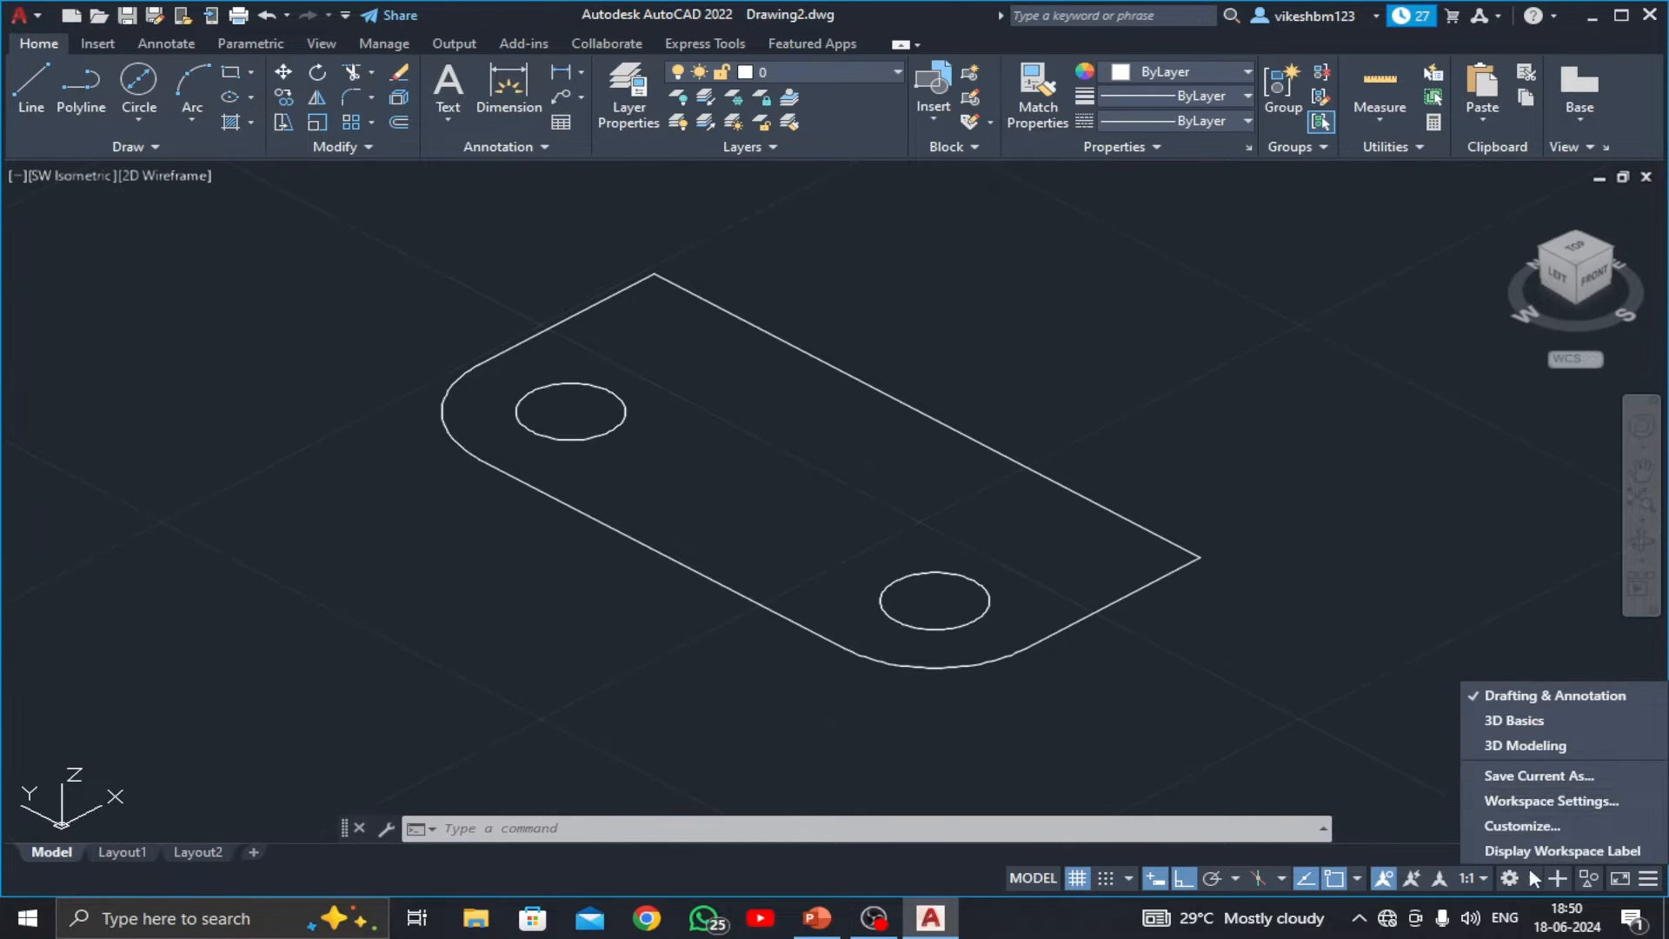
{"action": "left_click", "coordinate": [1540, 747]}
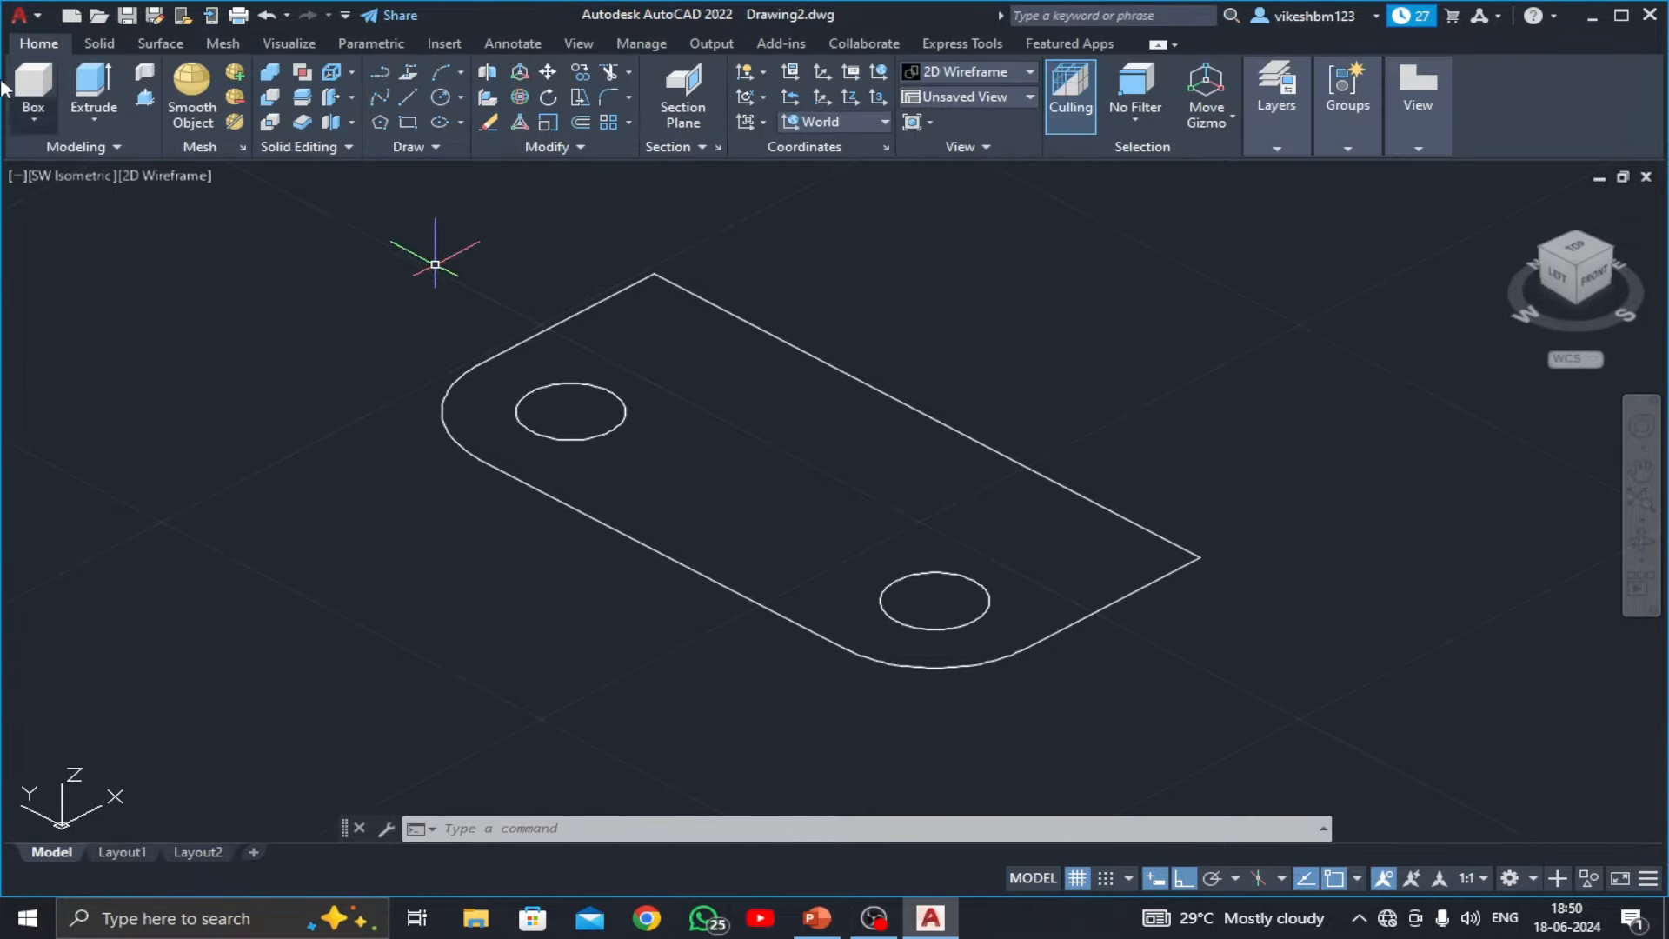
- Presspull the plate area around the two circles to a height of 10
{"action": "left_click", "coordinate": [144, 97]}
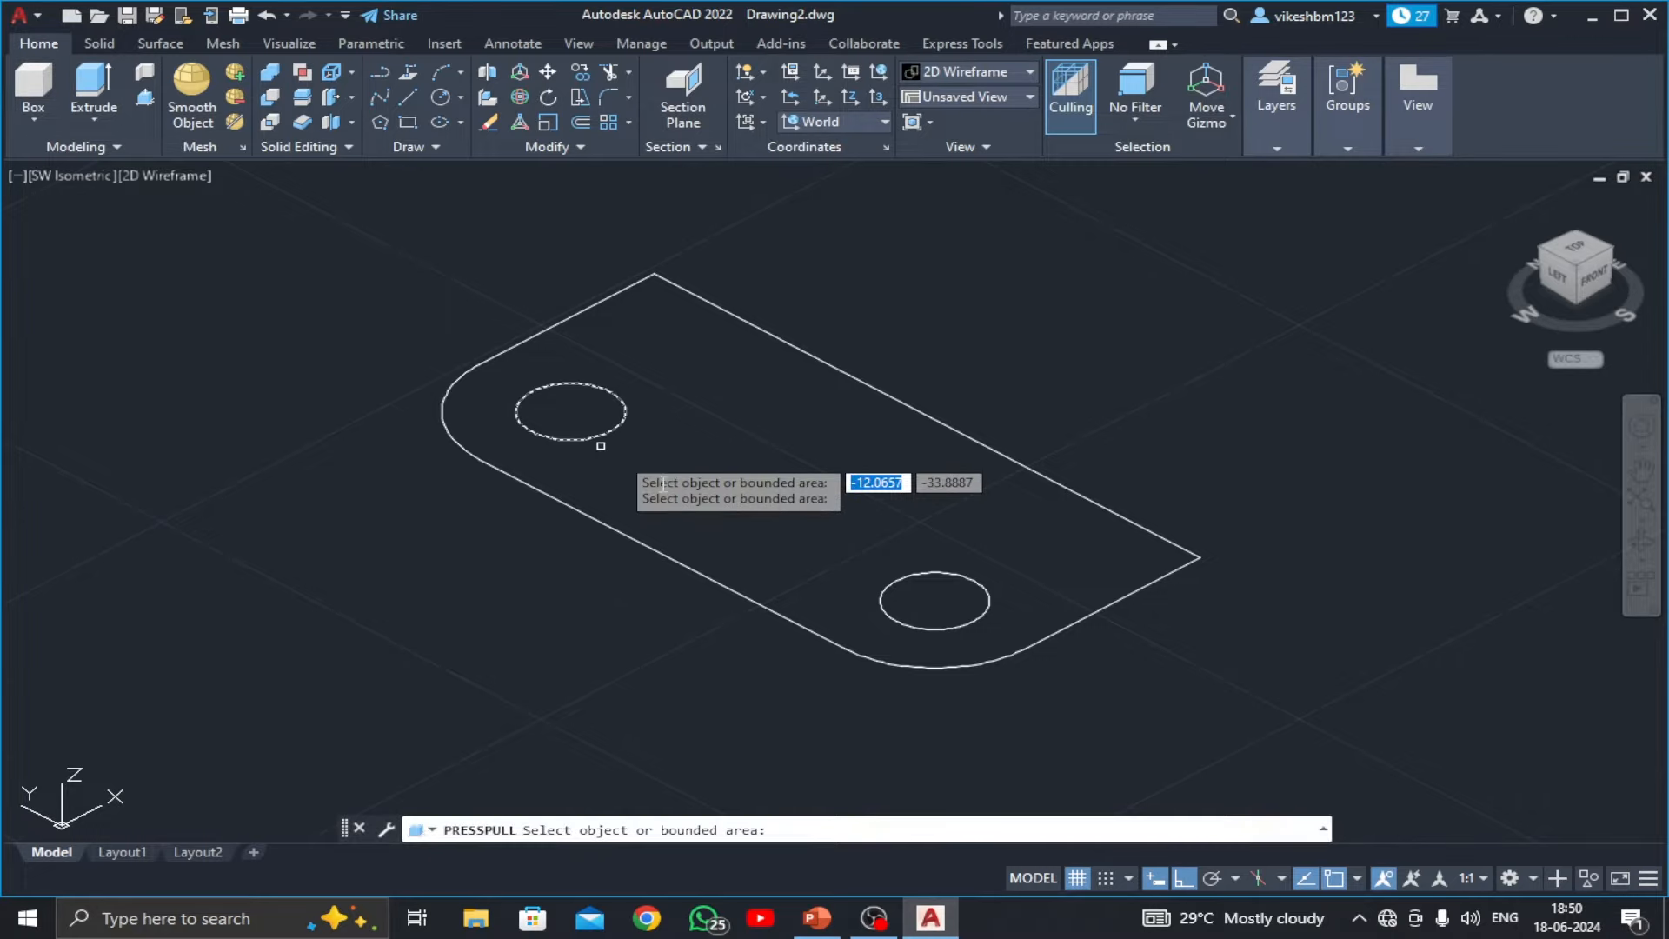
{"action": "left_click", "coordinate": [691, 491]}
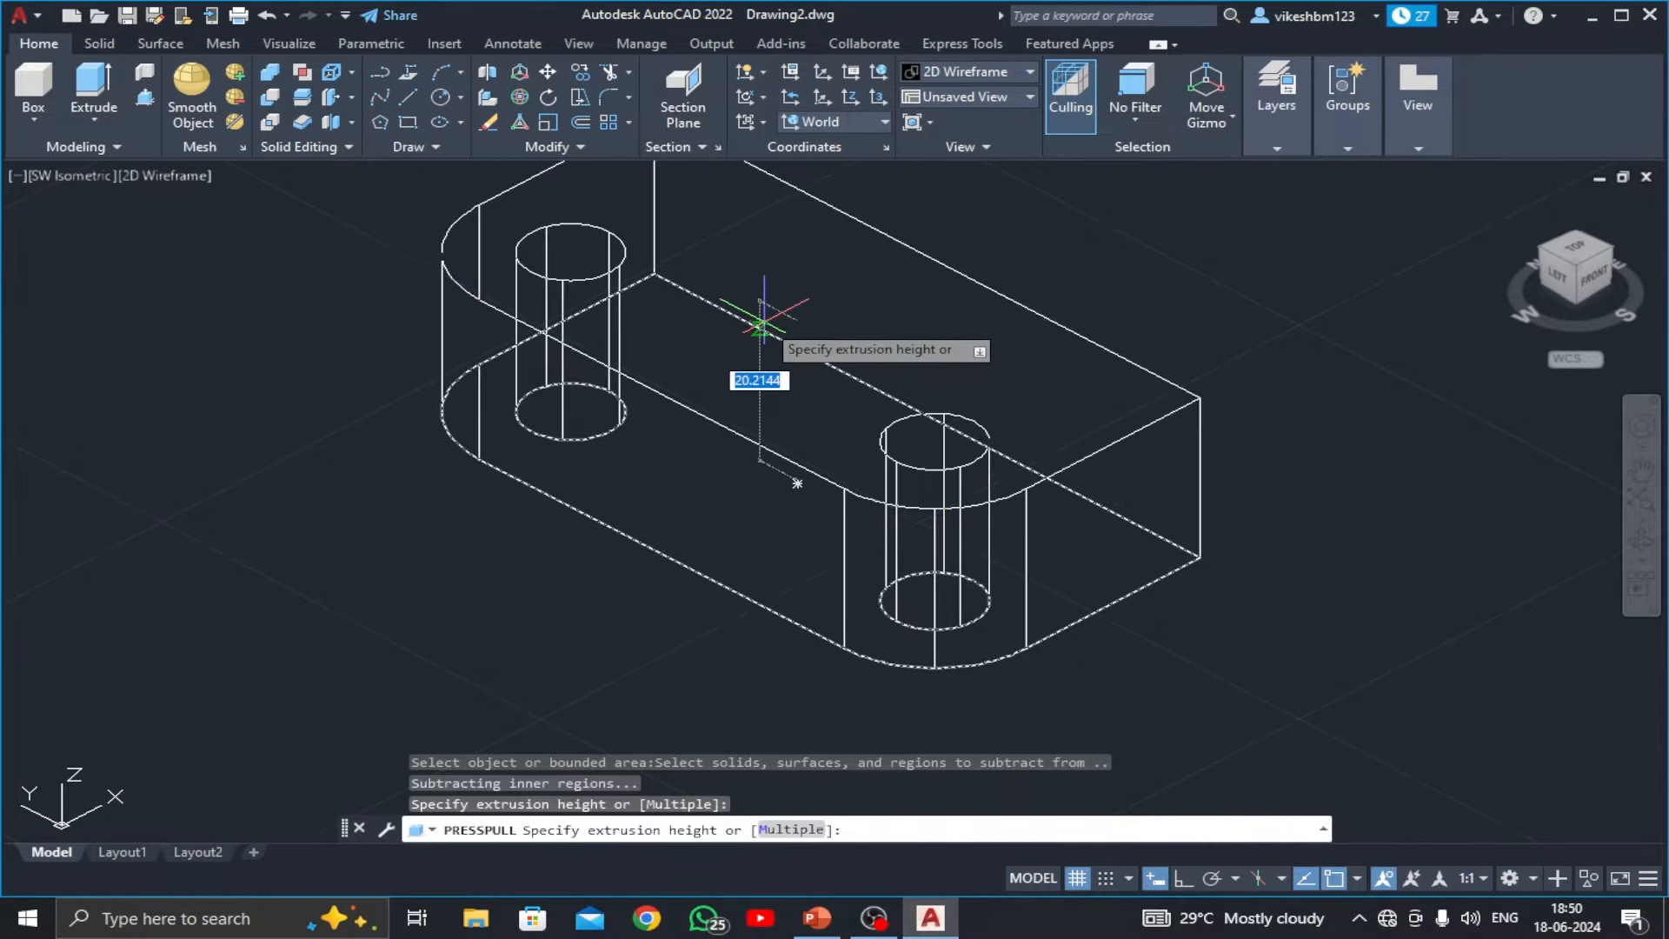
{"action": "type", "text": "10"}
{"action": "key", "text": "Return"}
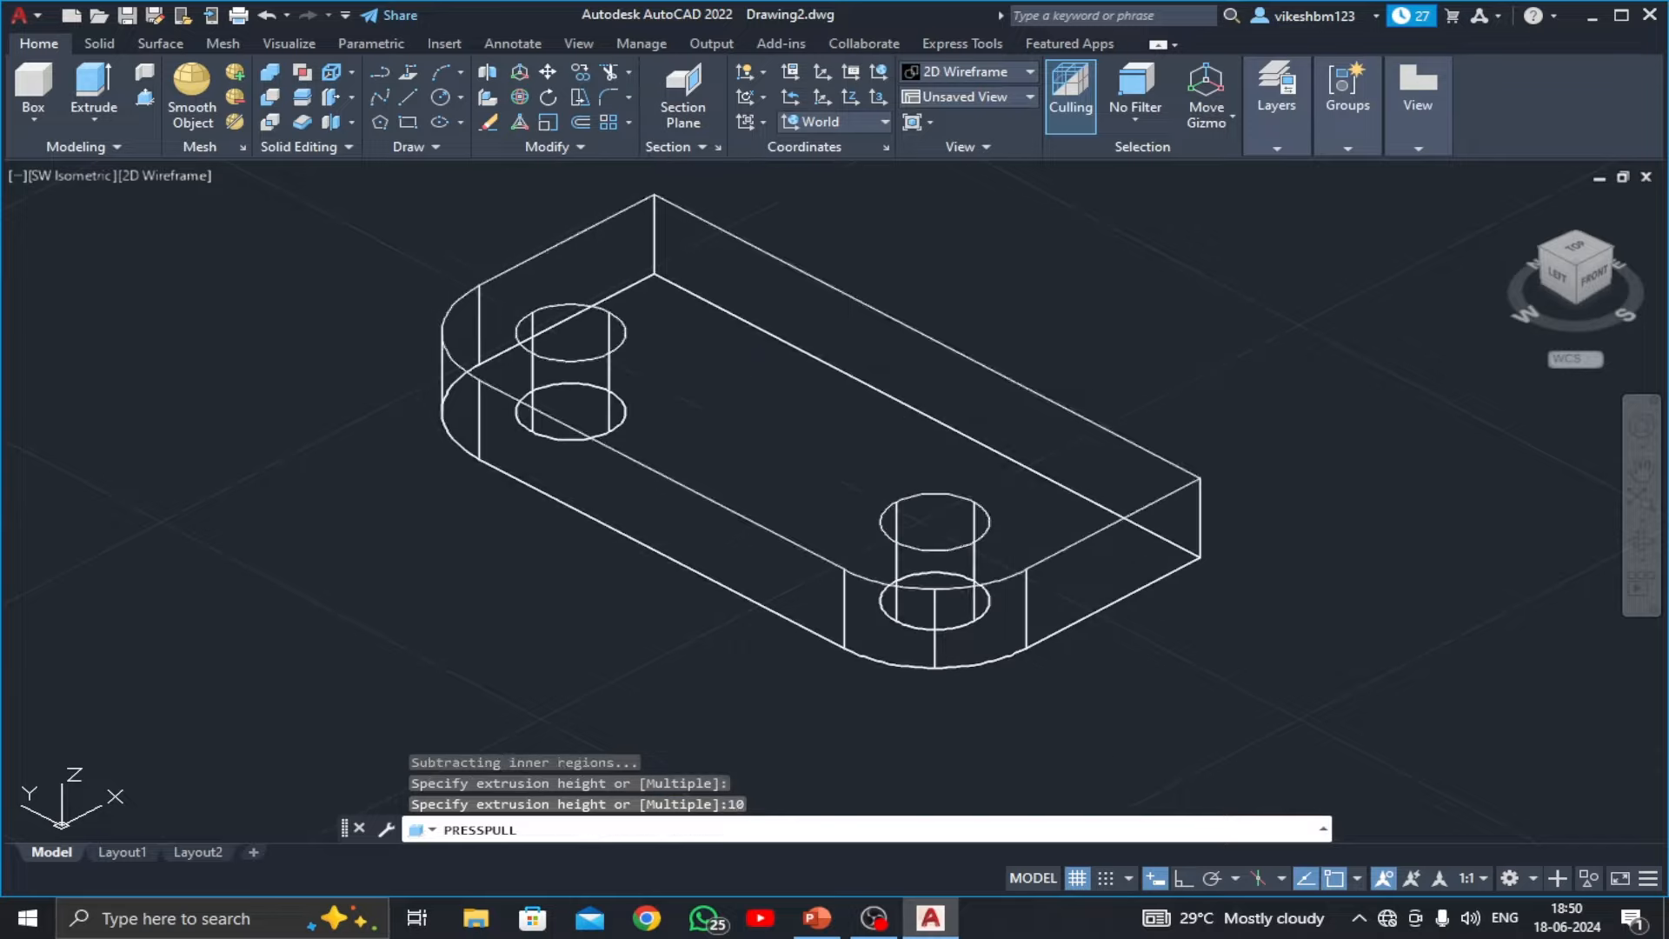
{"action": "key", "text": "Return"}
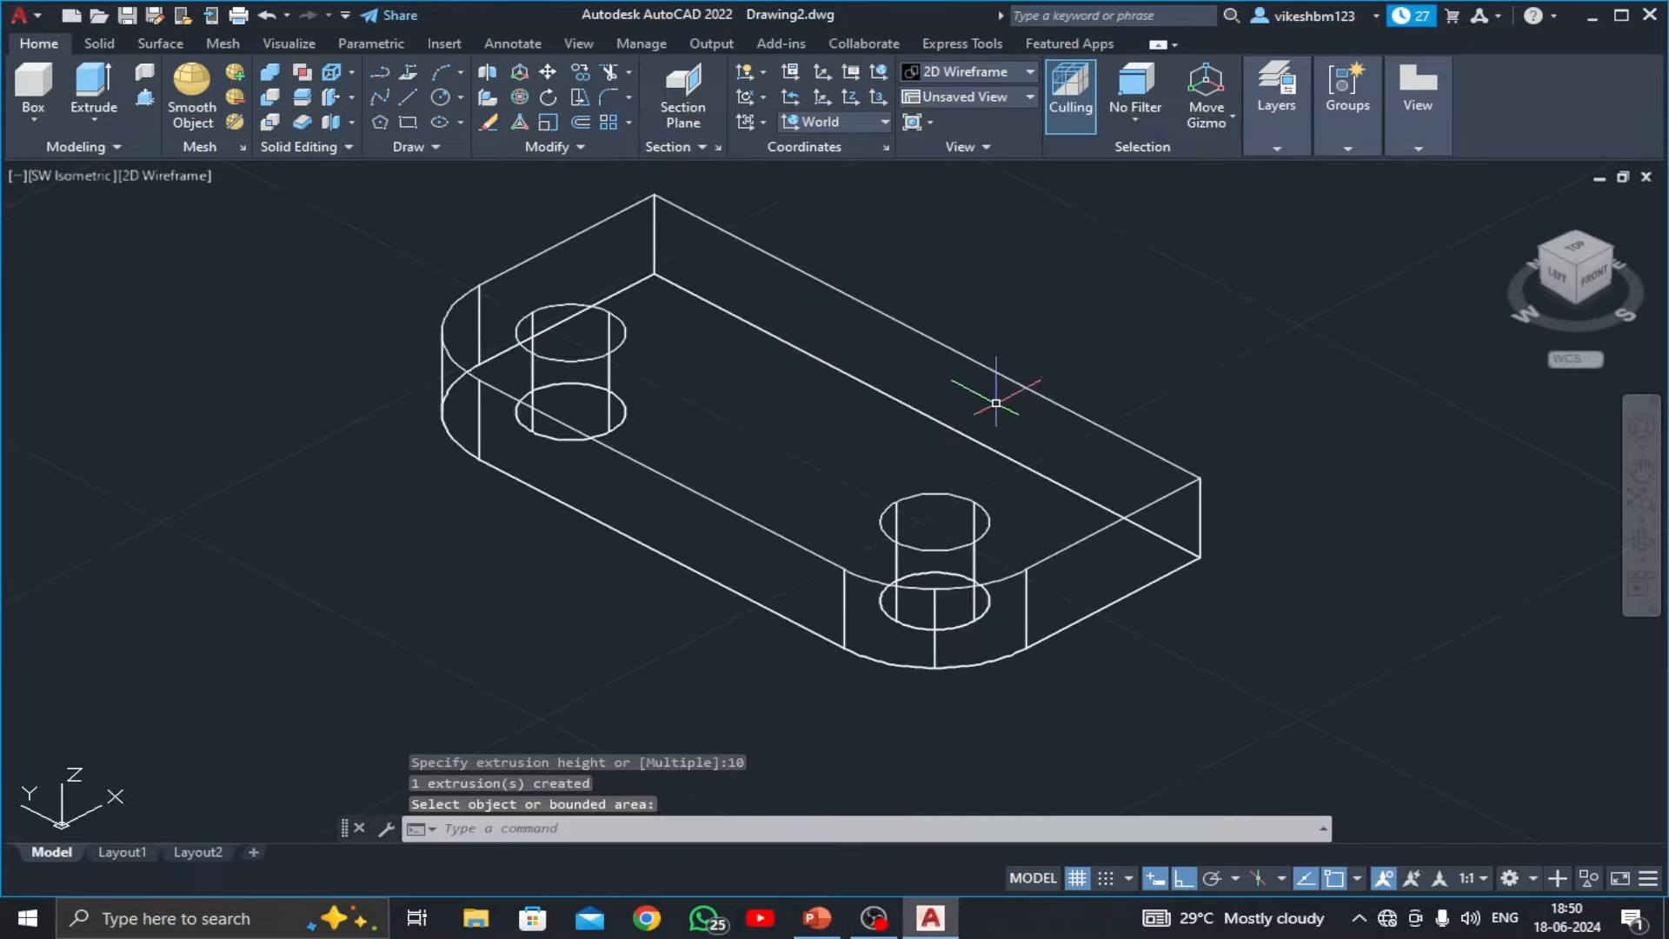
- Check the base's notch dimensions on the PowerPoint slide, return to AutoCAD and set the view to Front
{"action": "middle_click_drag", "start_coordinate": [995, 403], "coordinate": [813, 432]}
{"action": "left_click", "coordinate": [814, 917]}
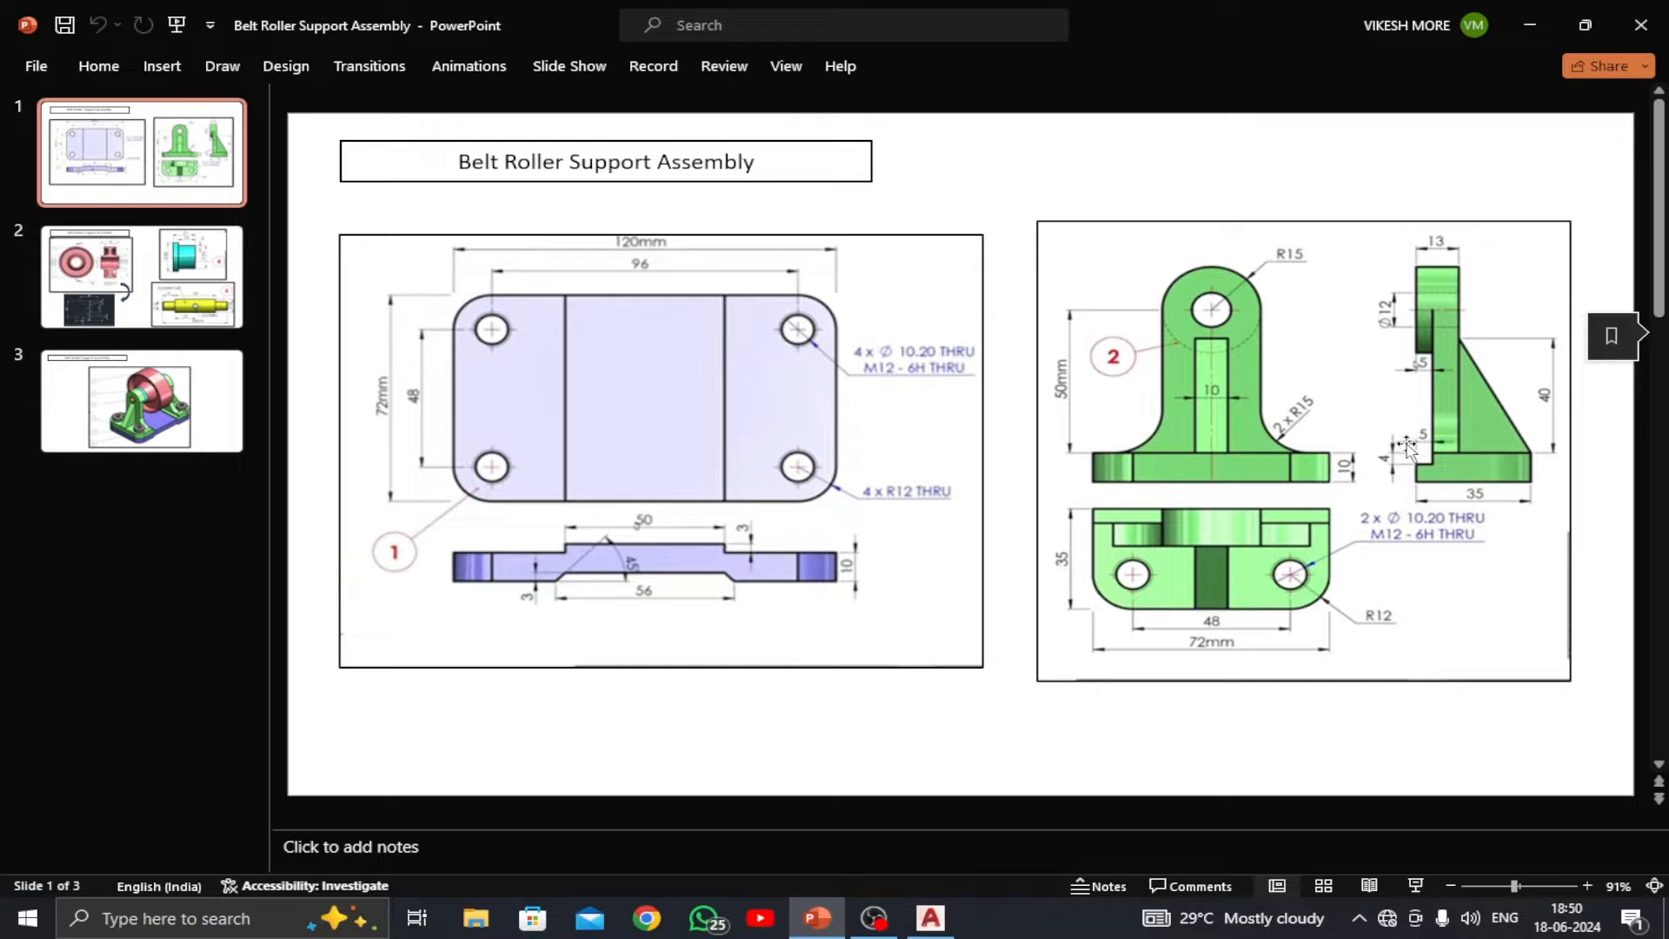
{"action": "left_click", "coordinate": [929, 917]}
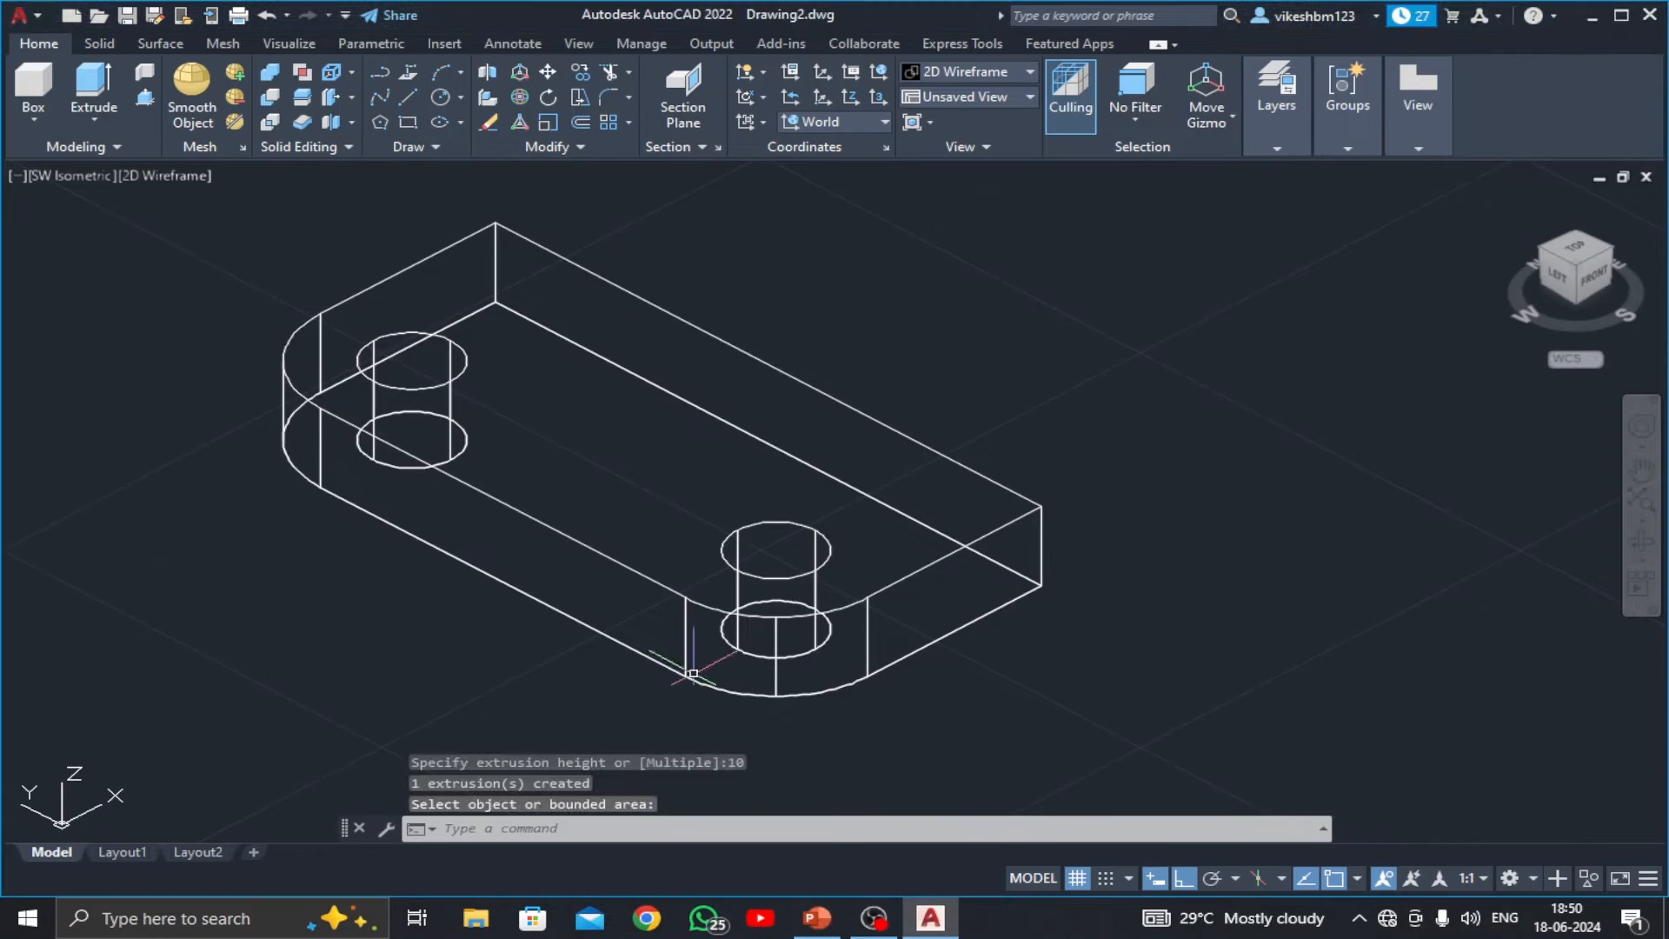
{"action": "left_click", "coordinate": [76, 174]}
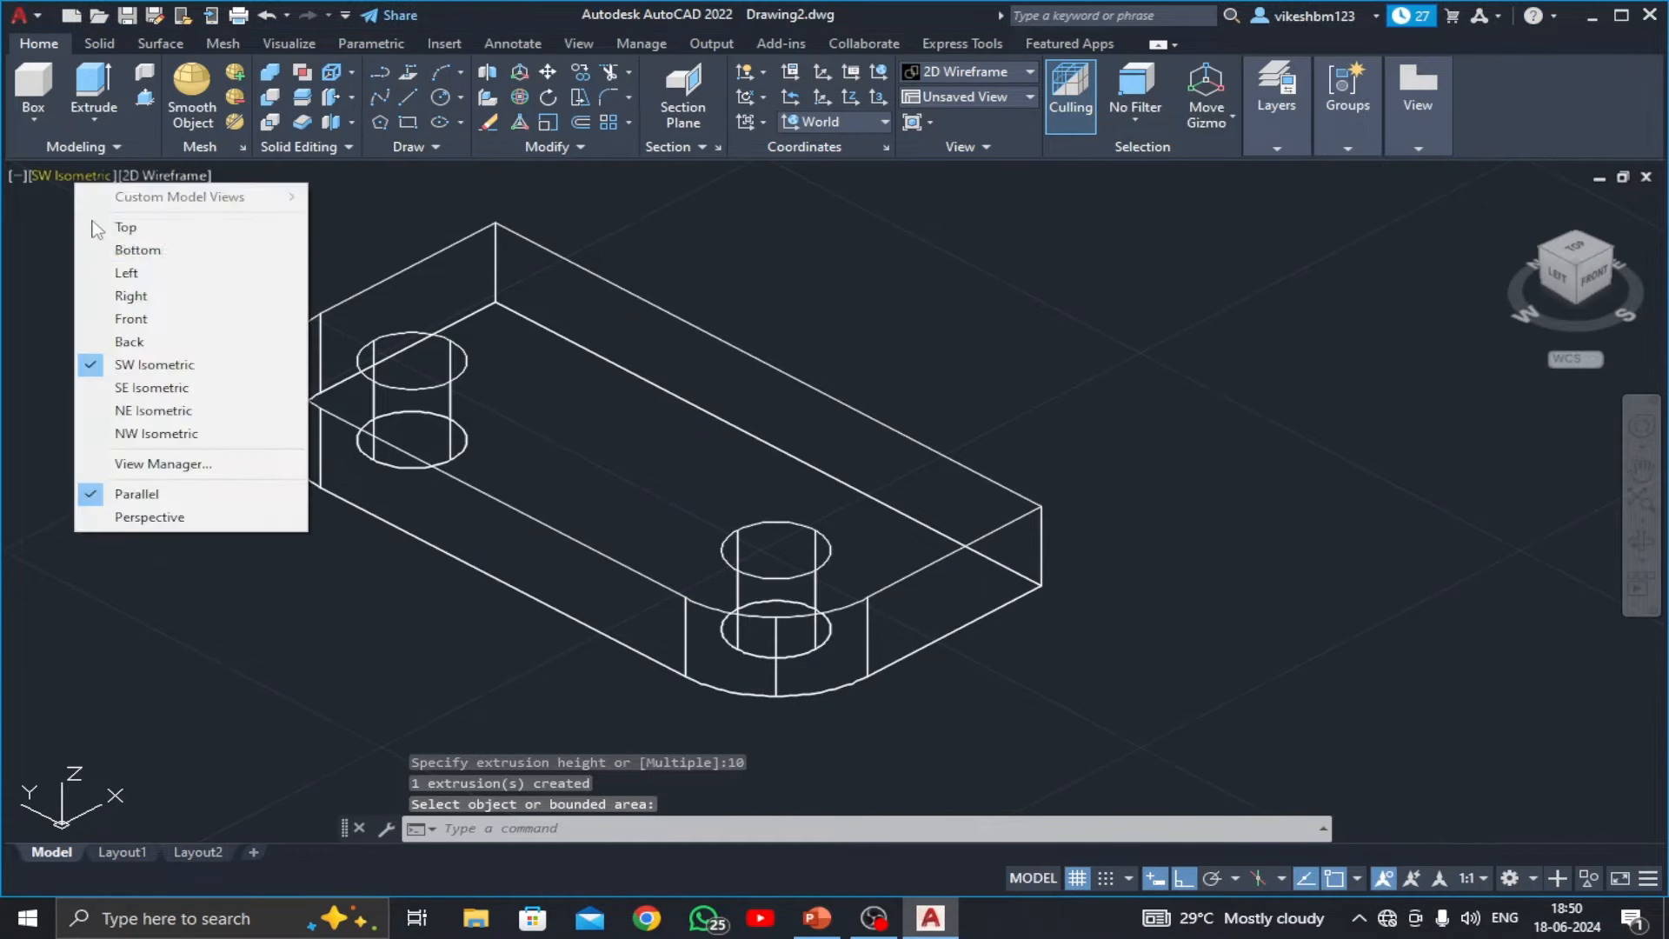
{"action": "left_click", "coordinate": [130, 318]}
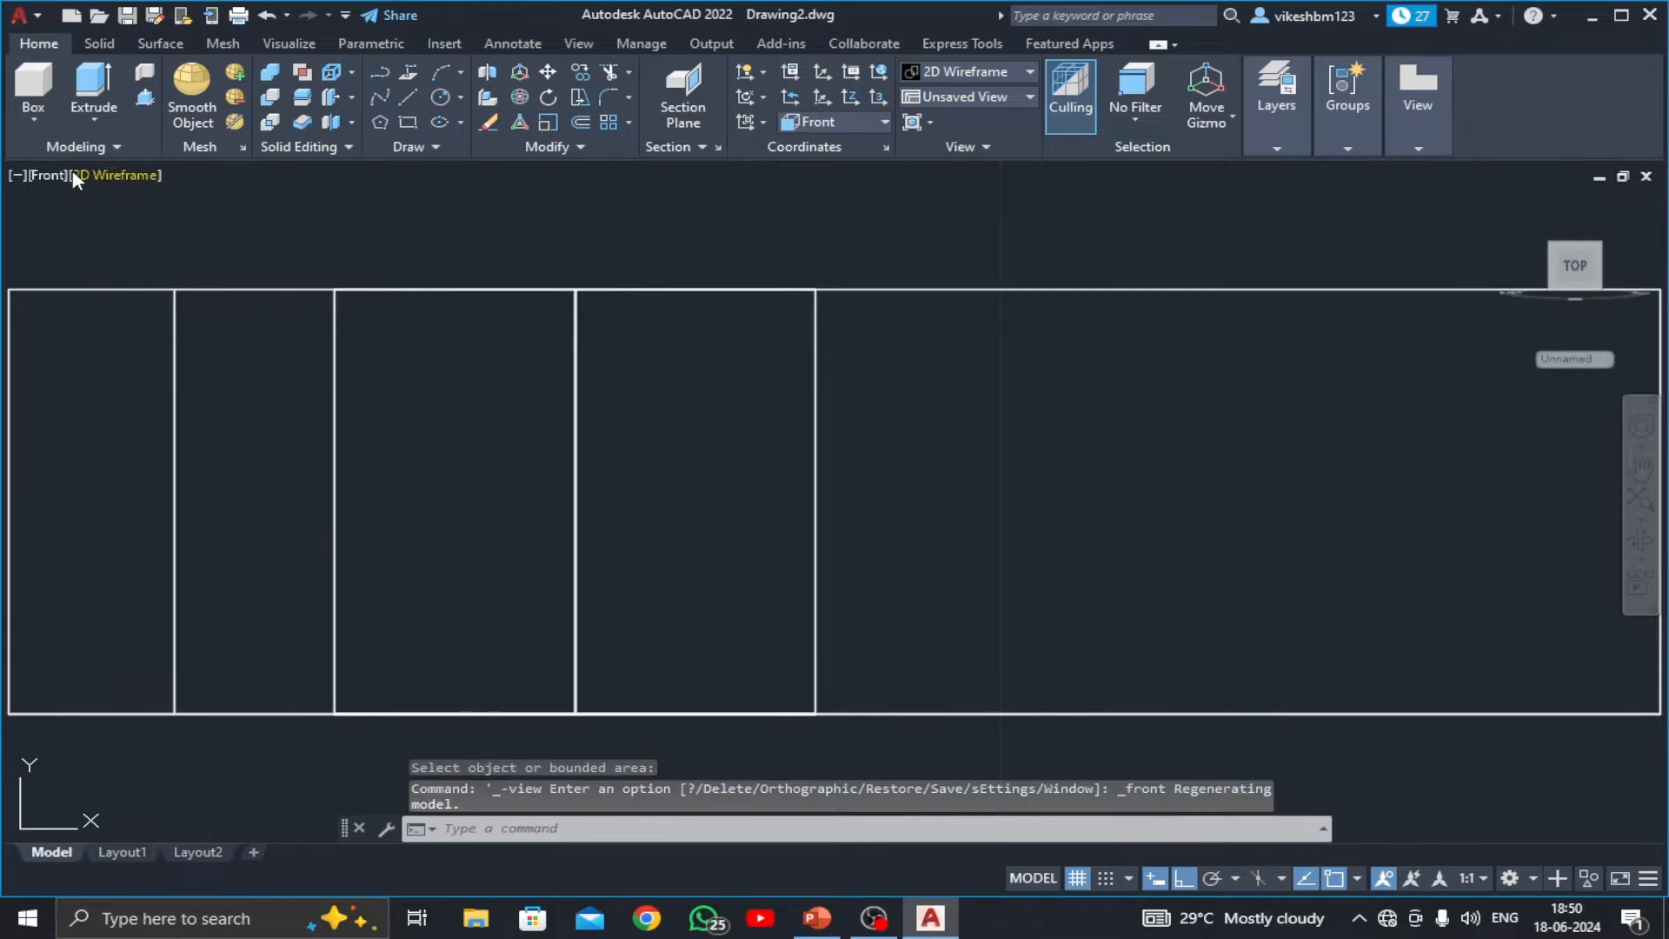
- Draw a closed rectangle of lines, 5 wide and 4 high, inside the plate's upper-right corner
{"action": "left_click", "coordinate": [408, 96]}
{"action": "left_click", "coordinate": [837, 390]}
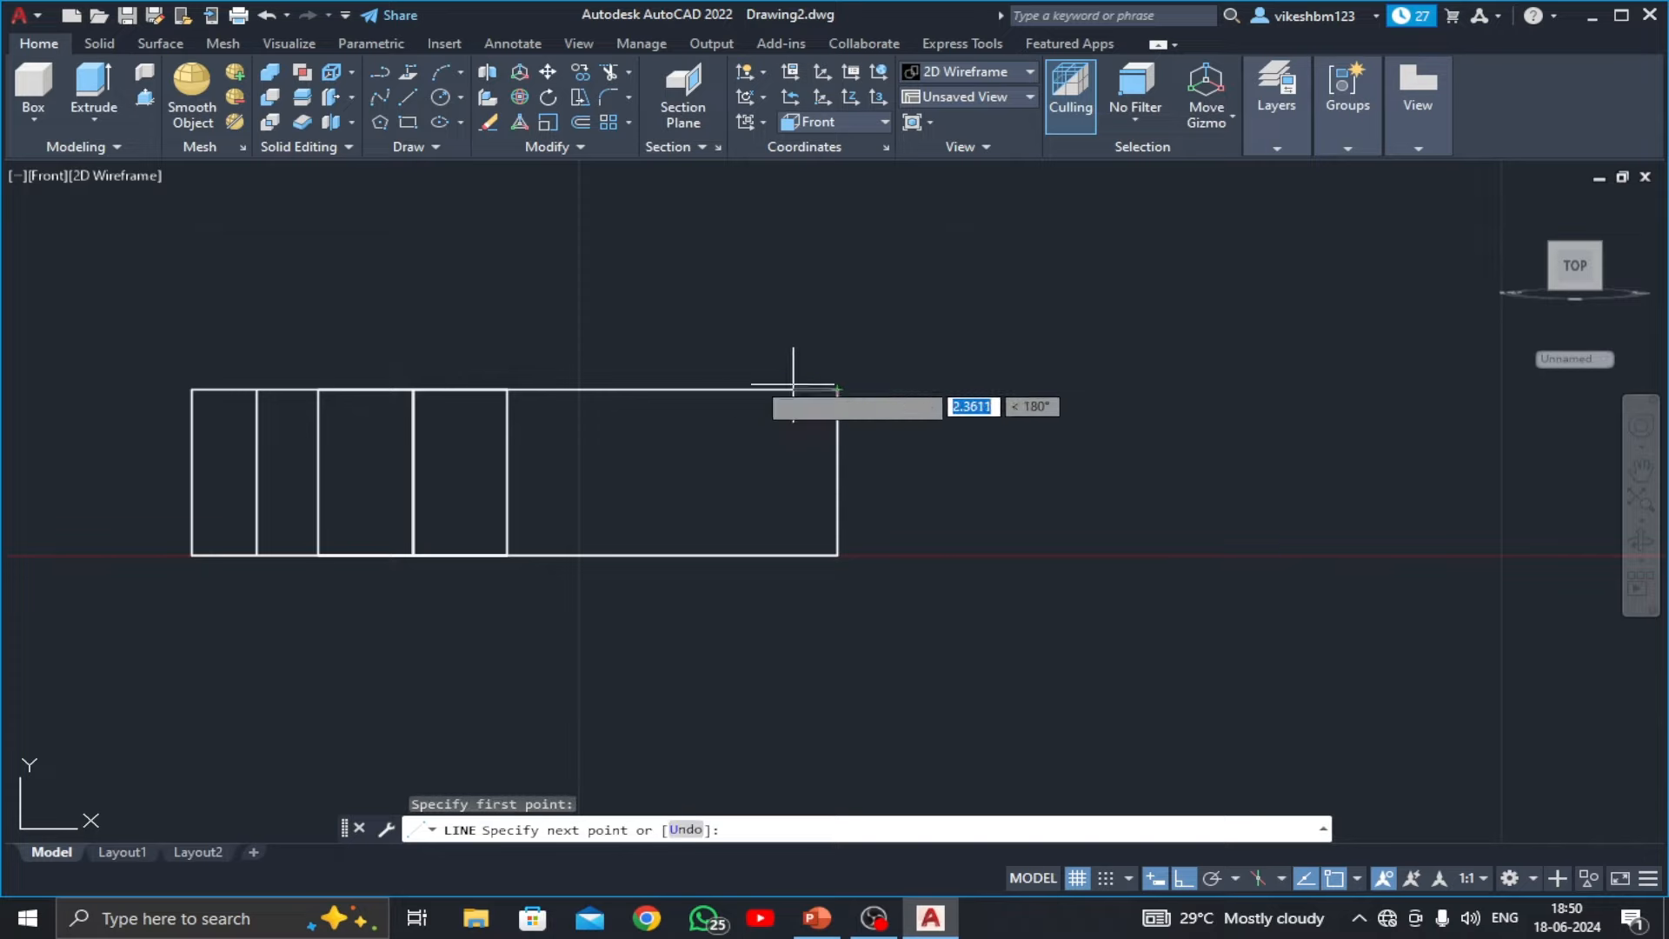
{"action": "type", "text": "5"}
{"action": "key", "text": "Return"}
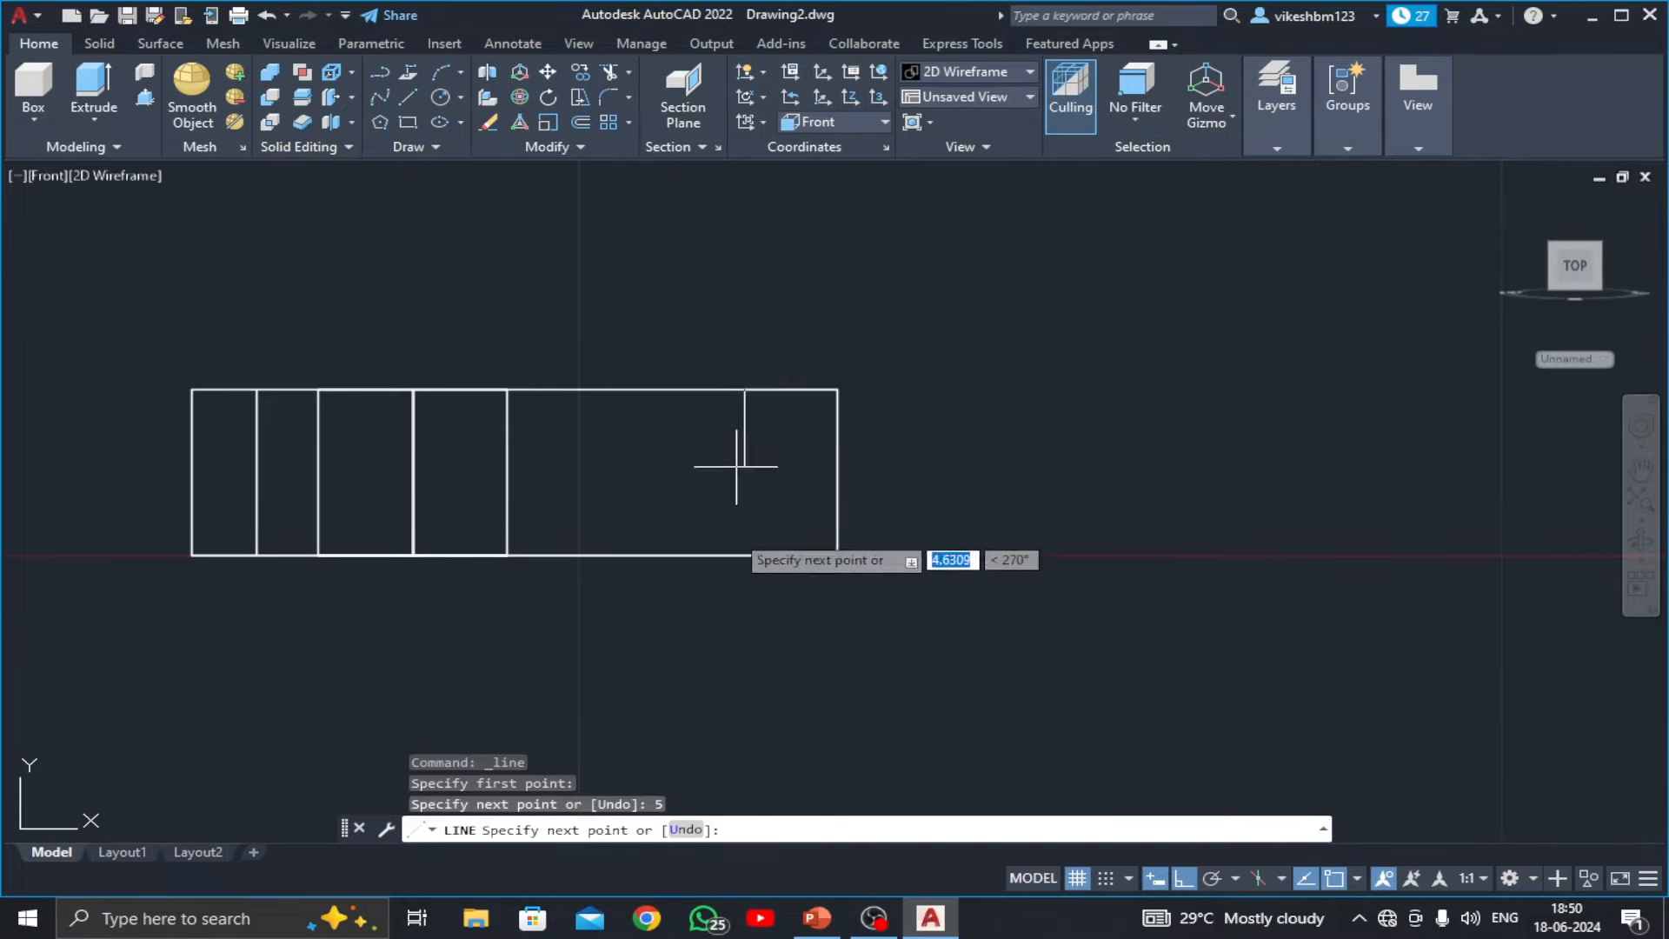
{"action": "type", "text": "4"}
{"action": "key", "text": "Return"}
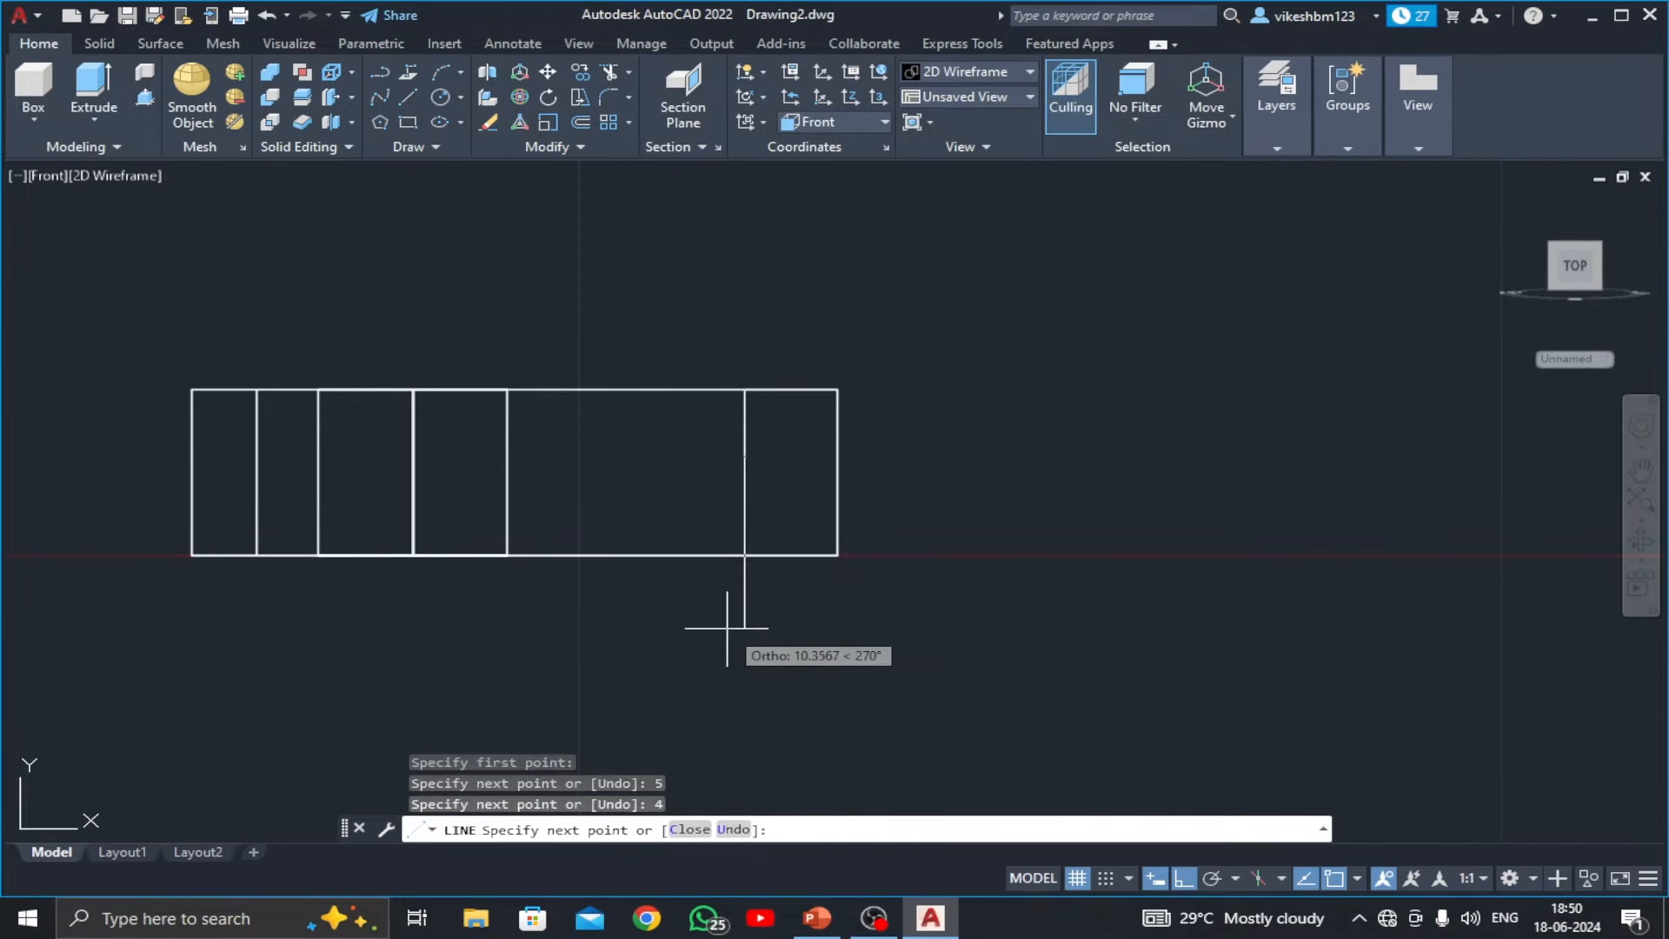
{"action": "type", "text": "5"}
{"action": "key", "text": "Return"}
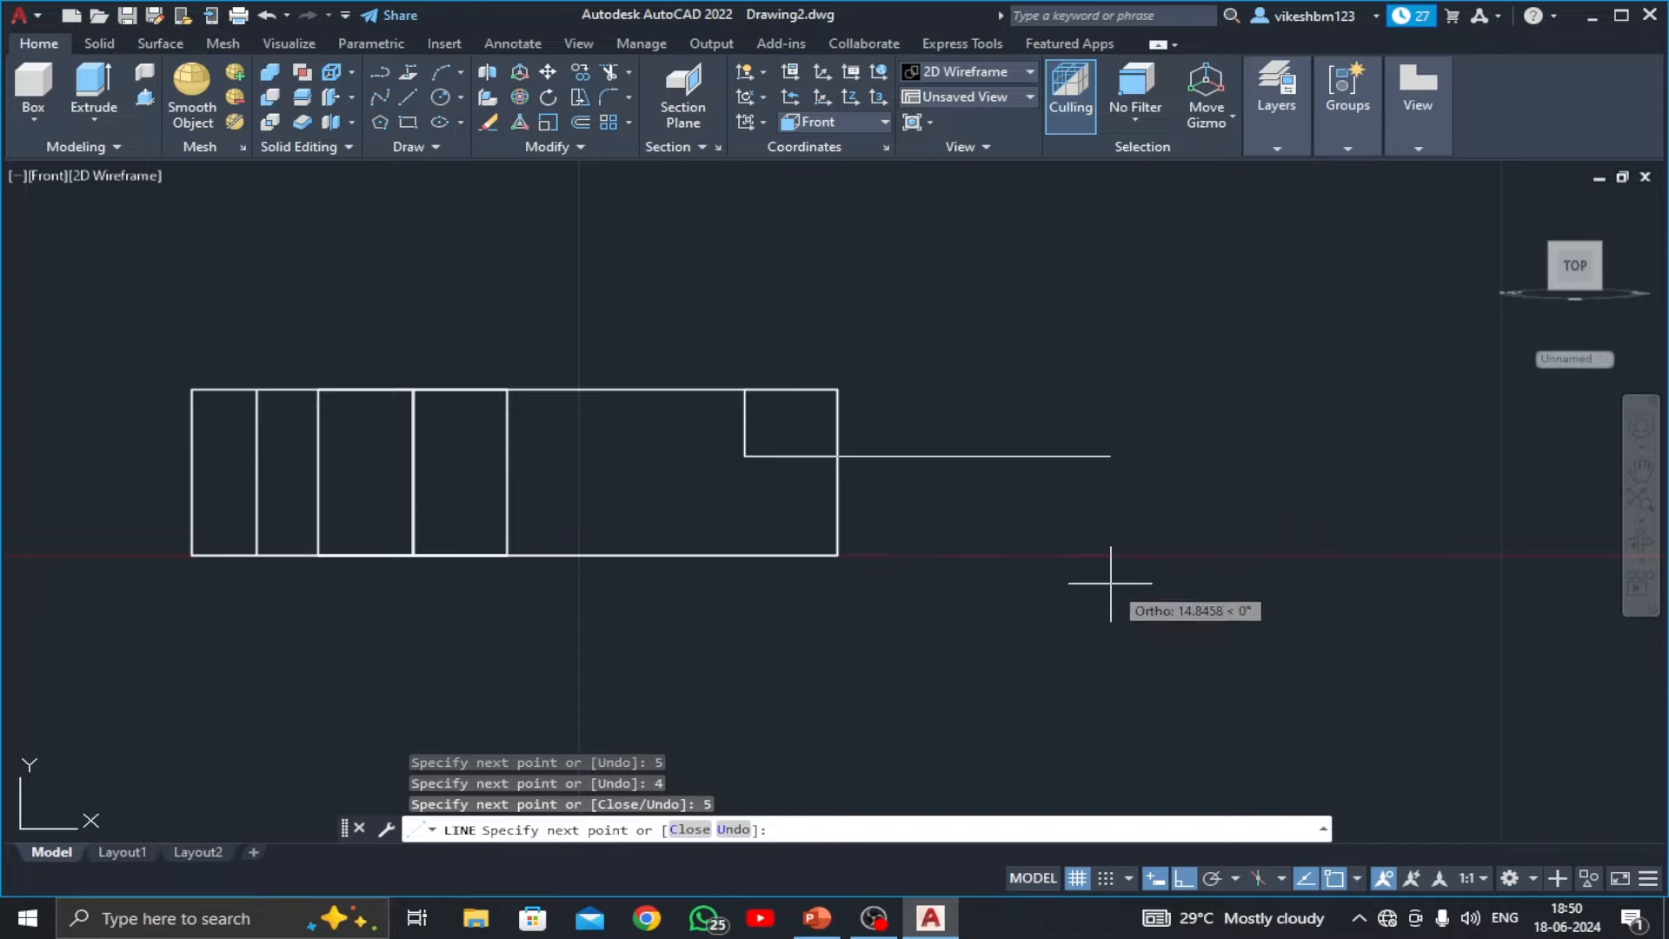
{"action": "type", "text": "4"}
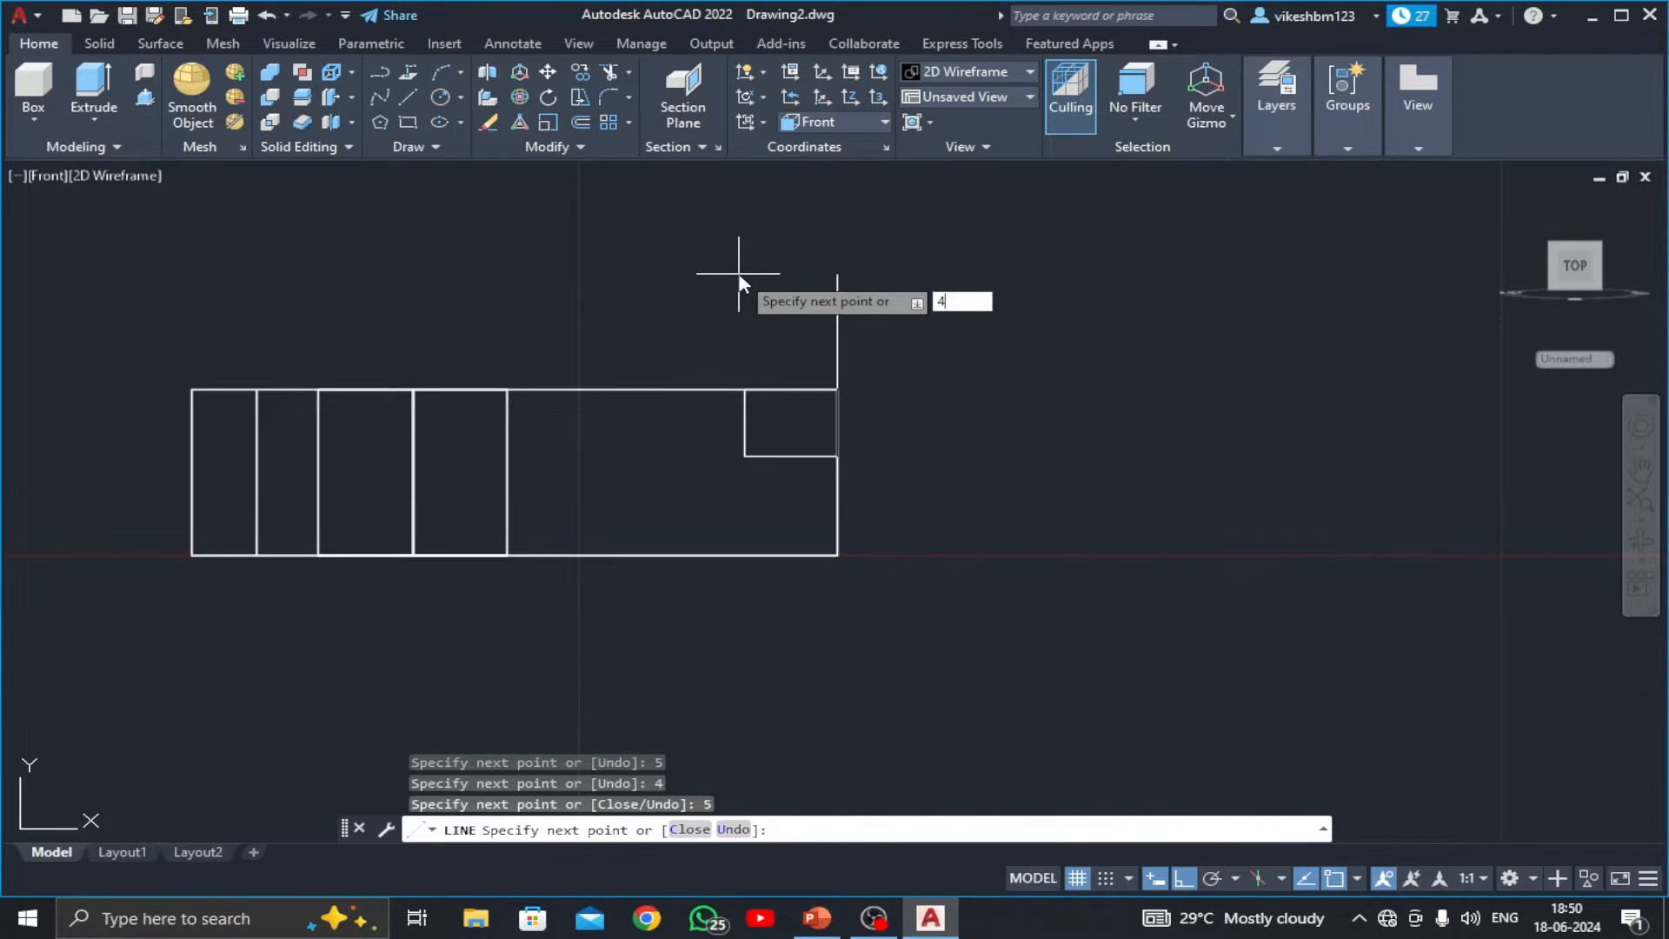
{"action": "key", "text": "Return"}
{"action": "key", "text": "Escape"}
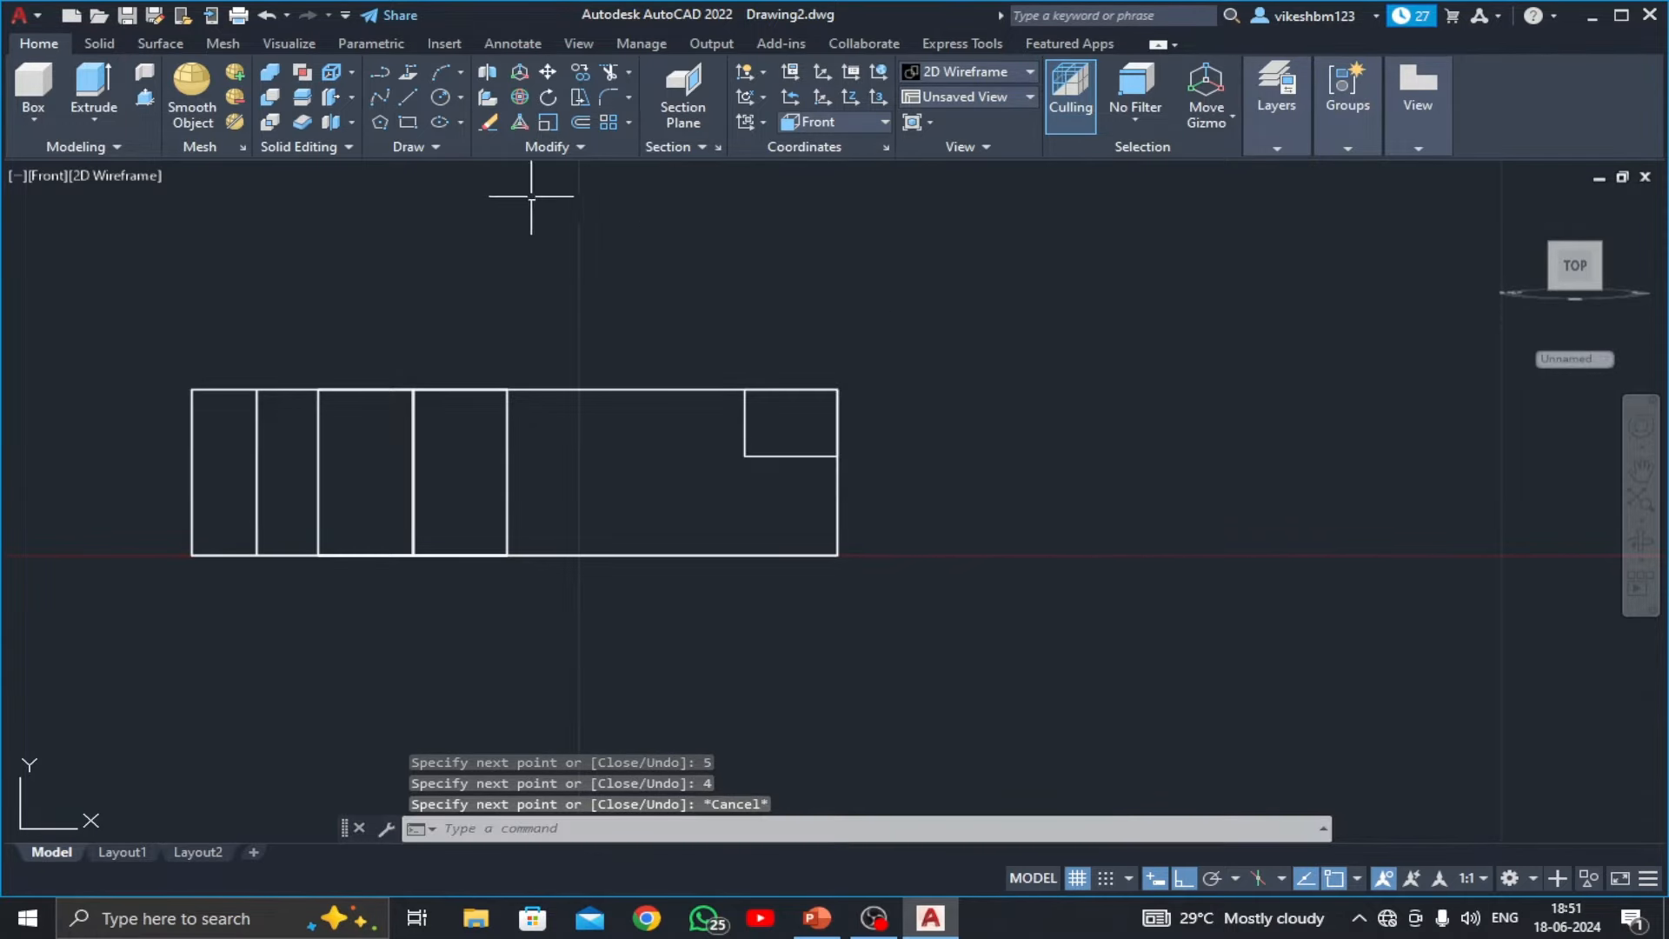
- Join the four lines of the small rectangle at the plate's upper corner into one polyline
{"action": "left_click", "coordinate": [560, 147]}
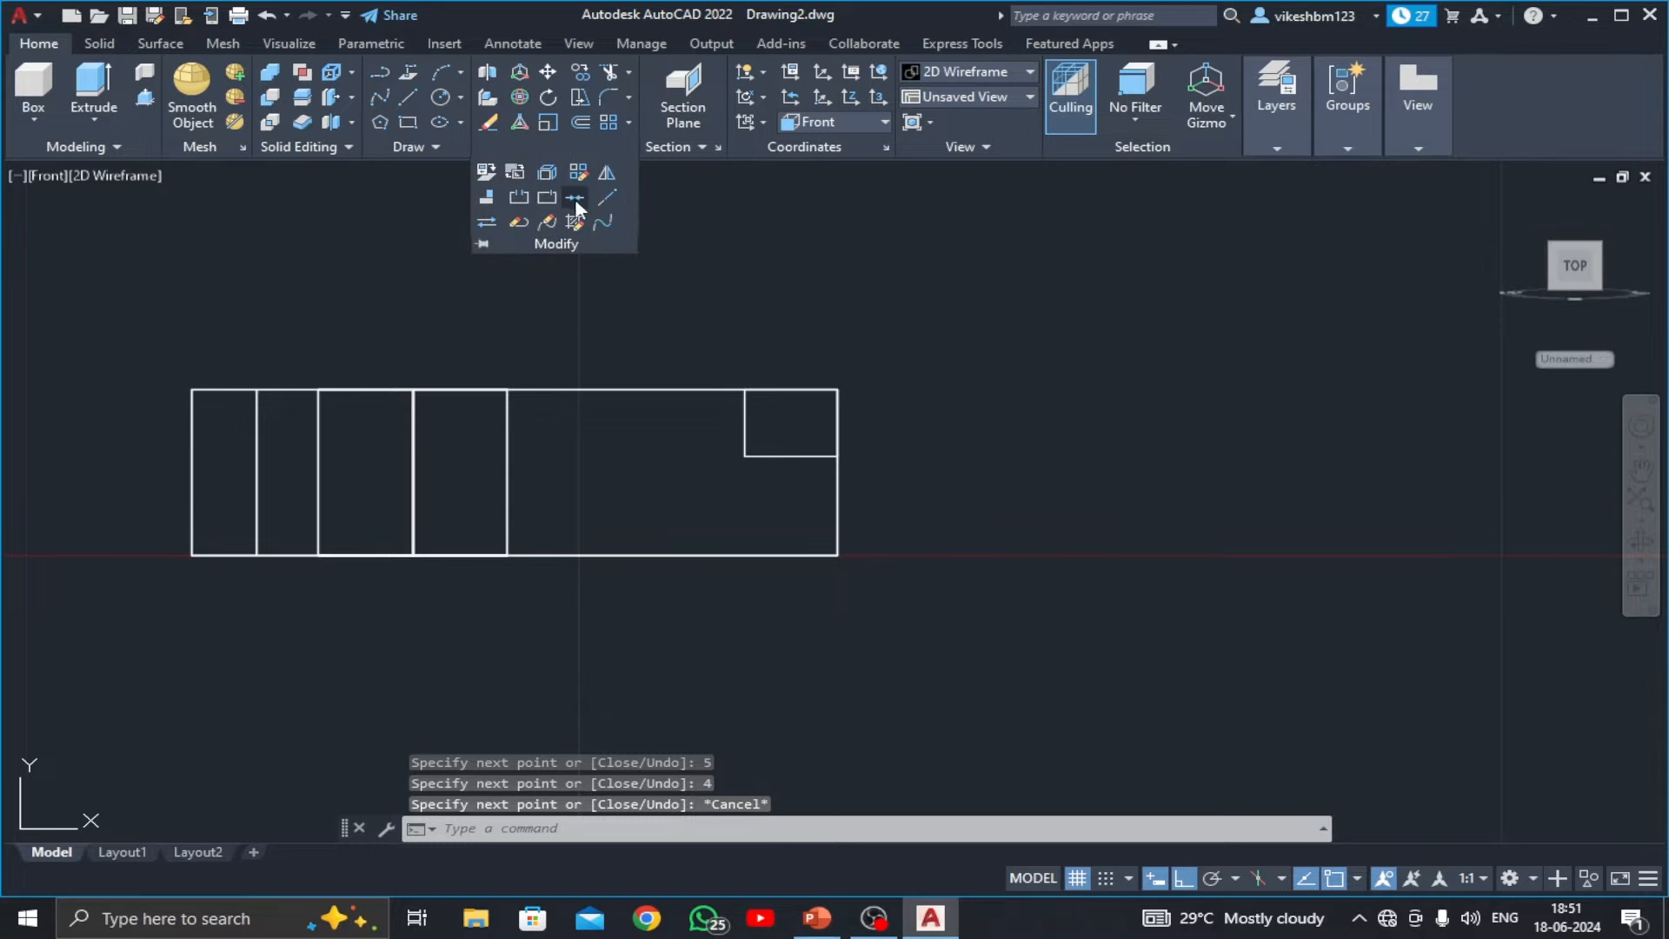
{"action": "left_click", "coordinate": [579, 199]}
{"action": "left_click", "coordinate": [769, 443]}
{"action": "left_click", "coordinate": [731, 469]}
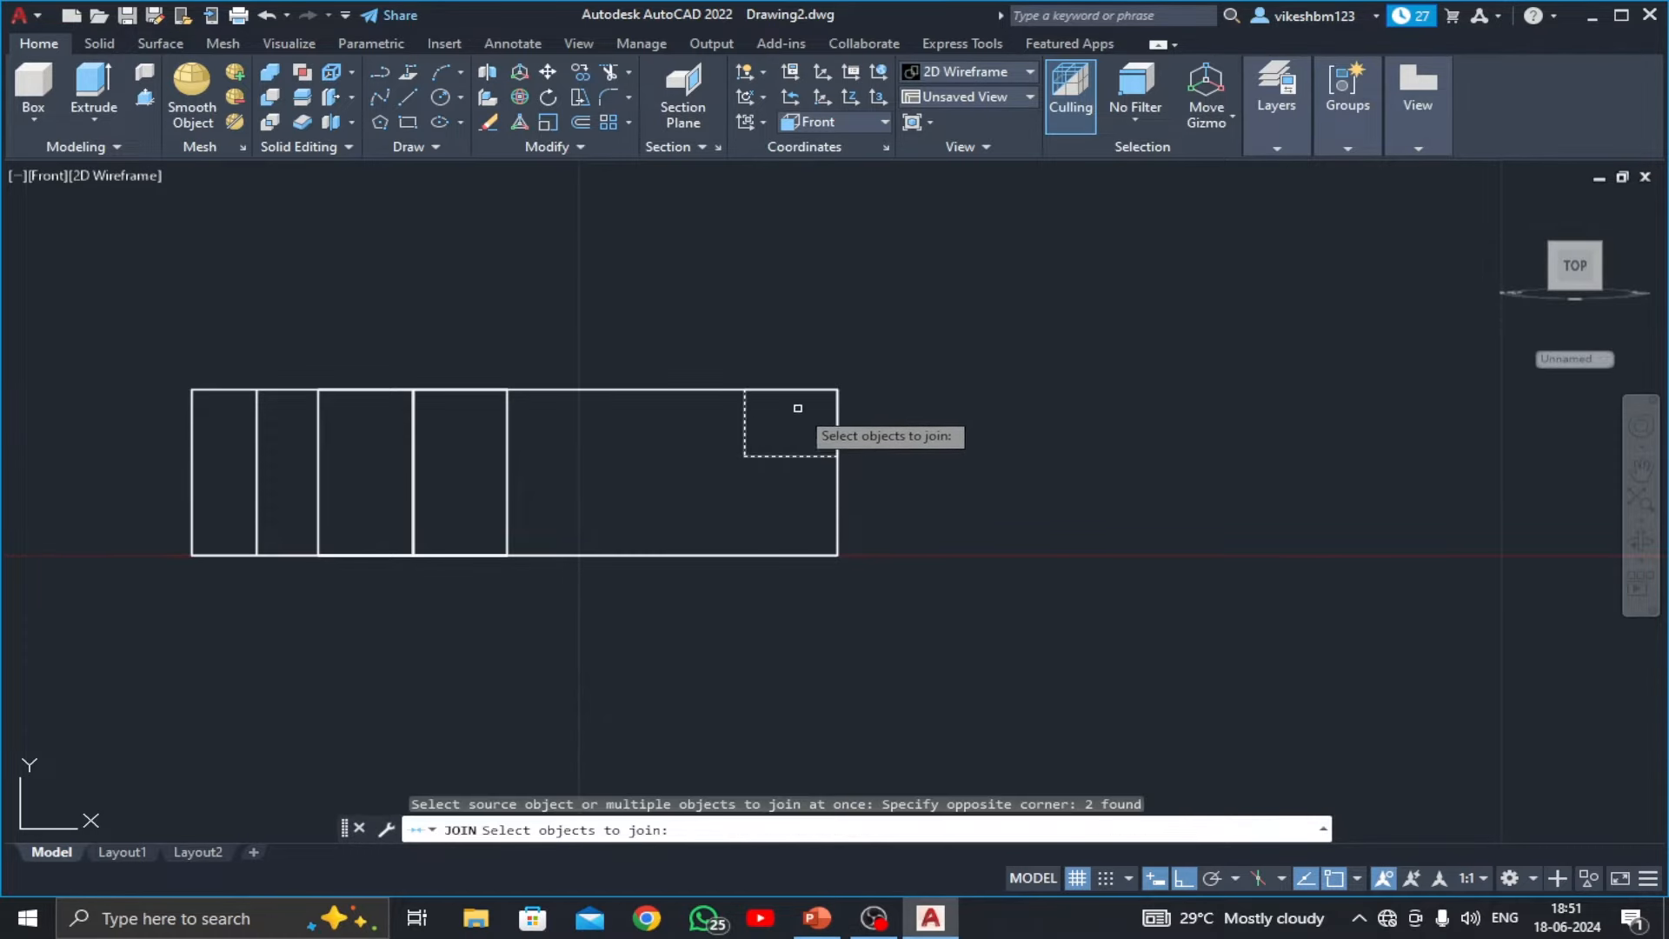
{"action": "left_click", "coordinate": [798, 390]}
{"action": "left_click", "coordinate": [837, 420]}
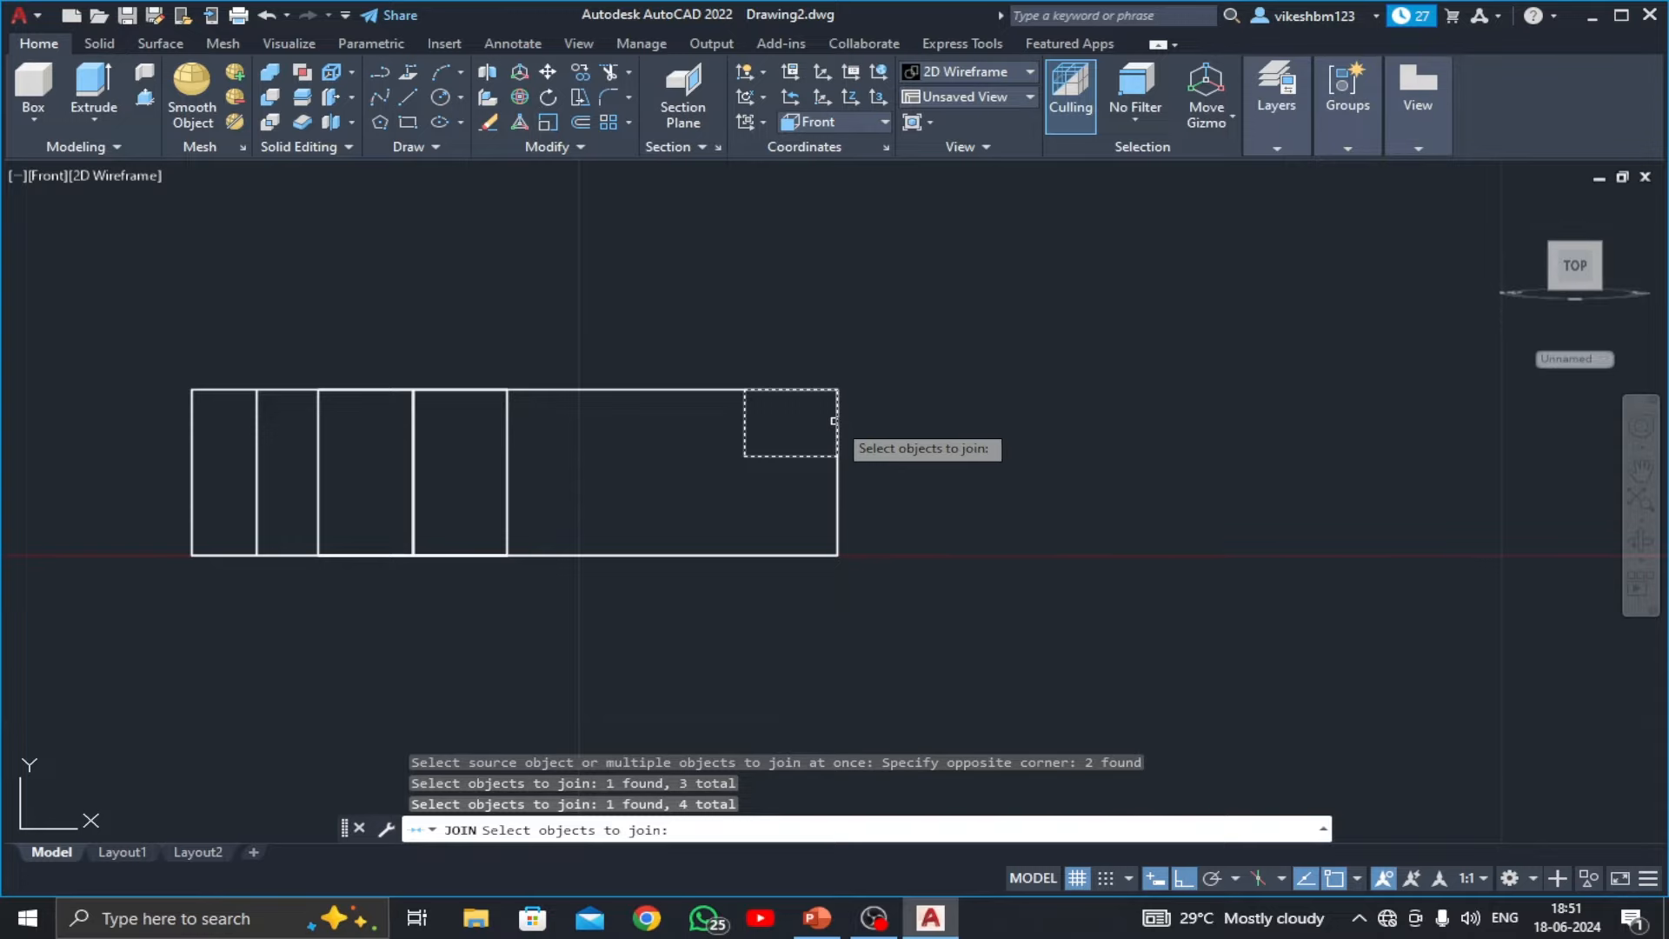
{"action": "key", "text": "Return"}
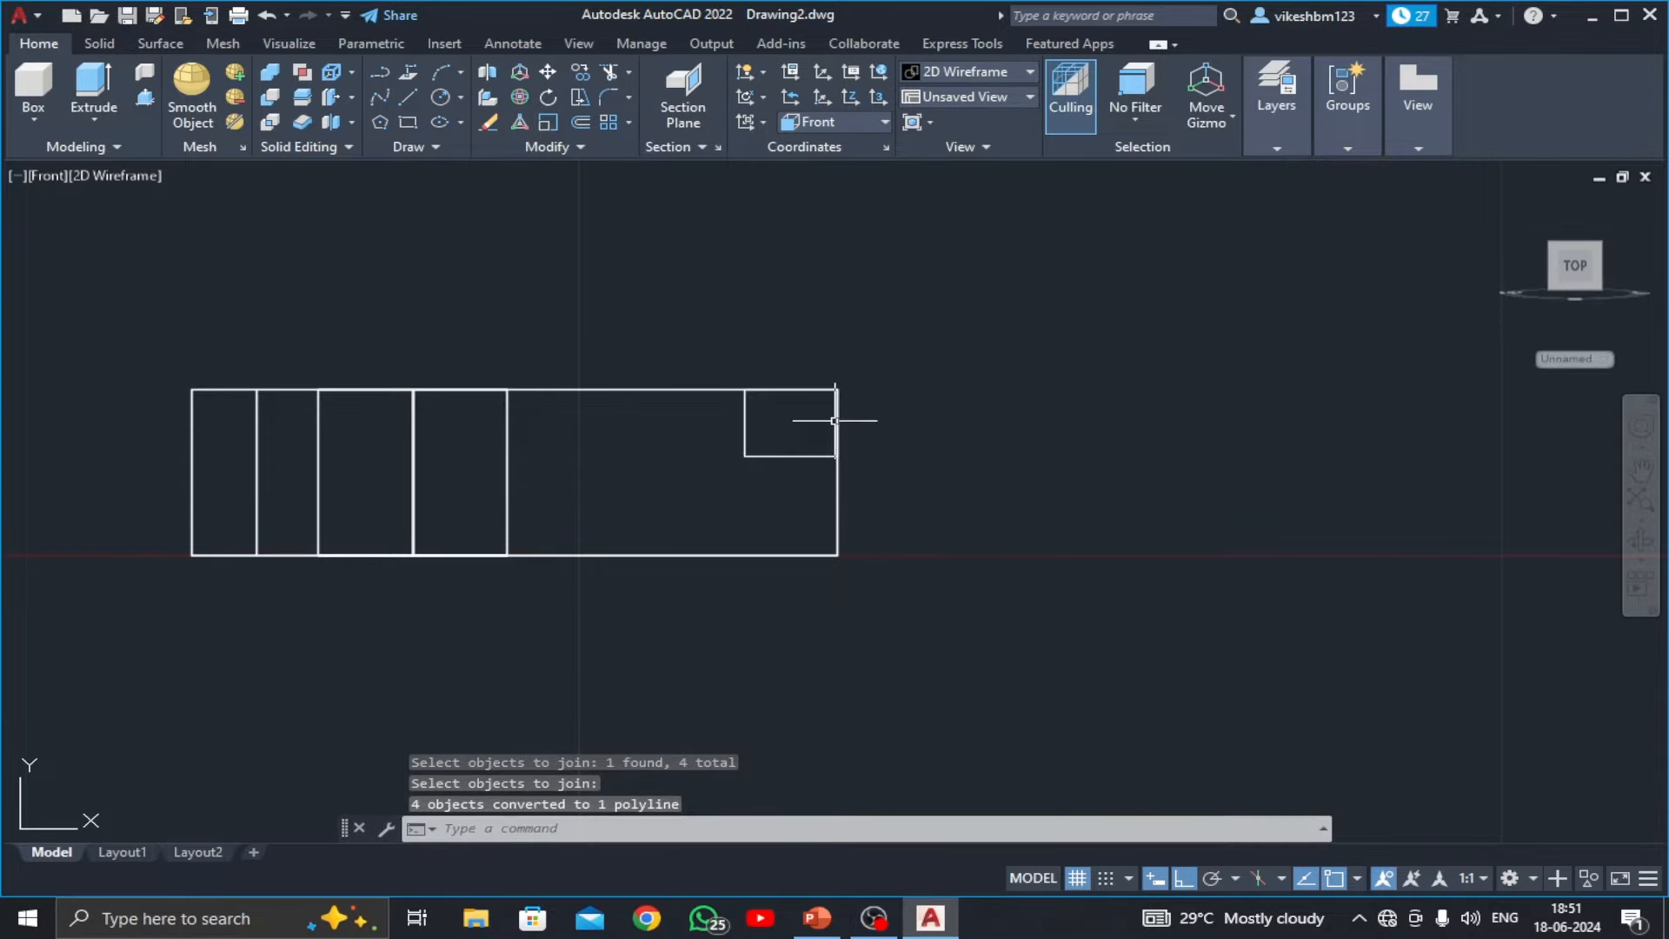
- Switch to the SW Isometric view and presspull the small rectangle along the plate's full length, past its far end
{"action": "left_click", "coordinate": [45, 176]}
{"action": "left_click", "coordinate": [104, 373]}
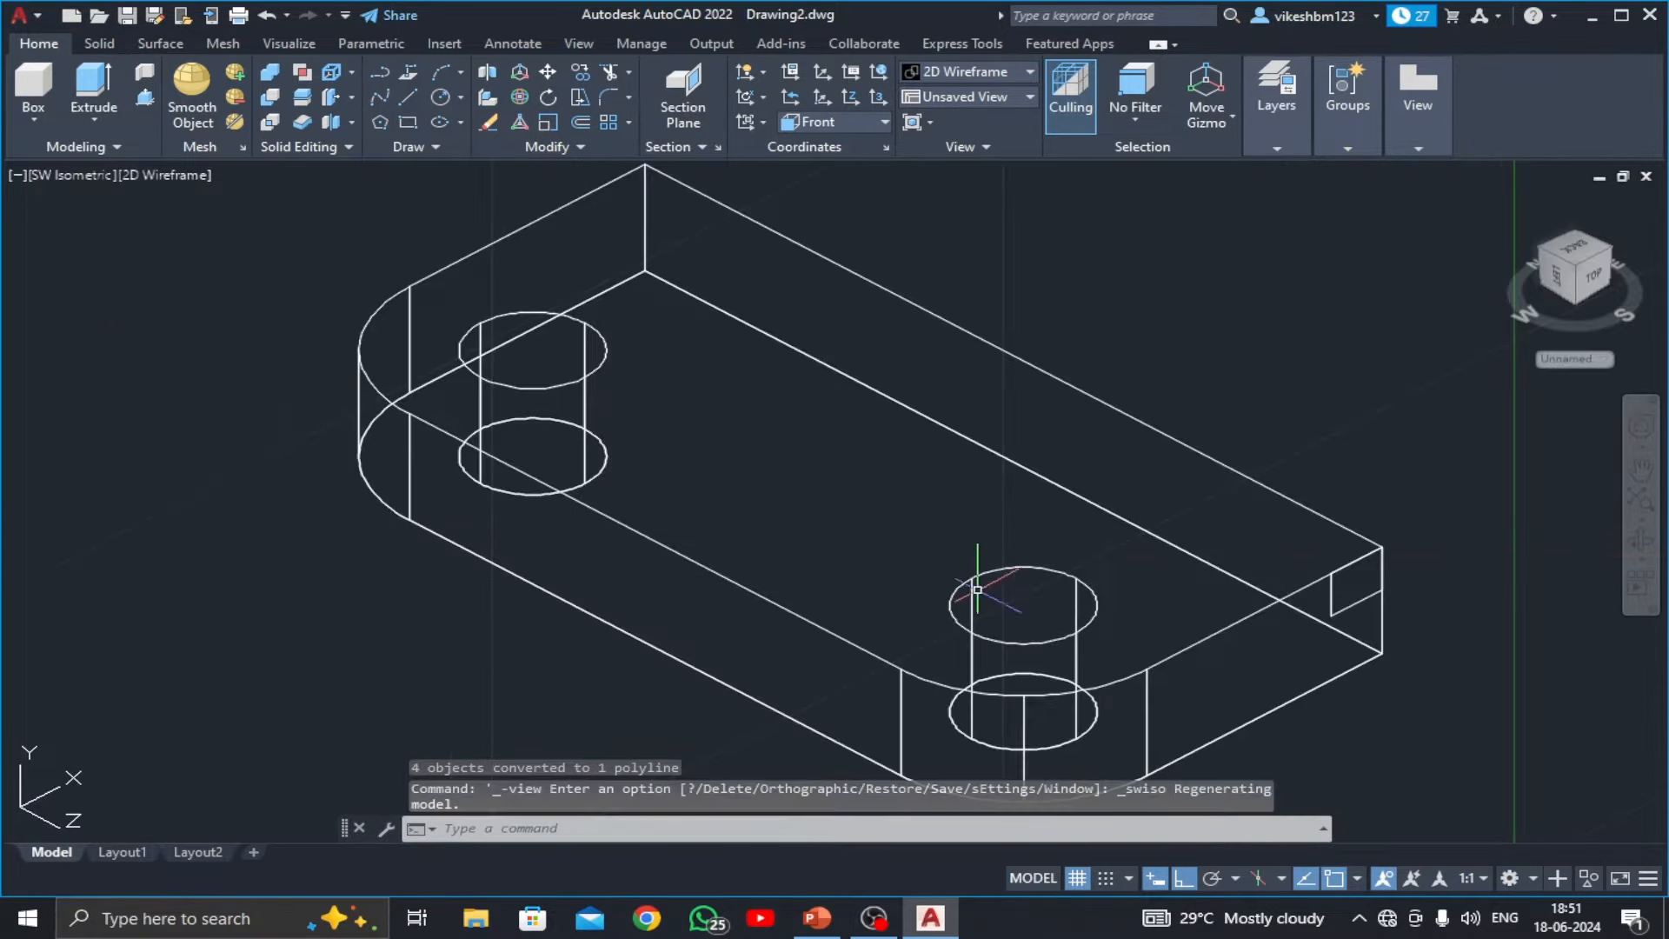
{"action": "middle_click_drag", "start_coordinate": [978, 590], "coordinate": [681, 532]}
{"action": "scroll", "coordinate": [699, 502], "scroll_direction": "down", "scroll_amount": 2}
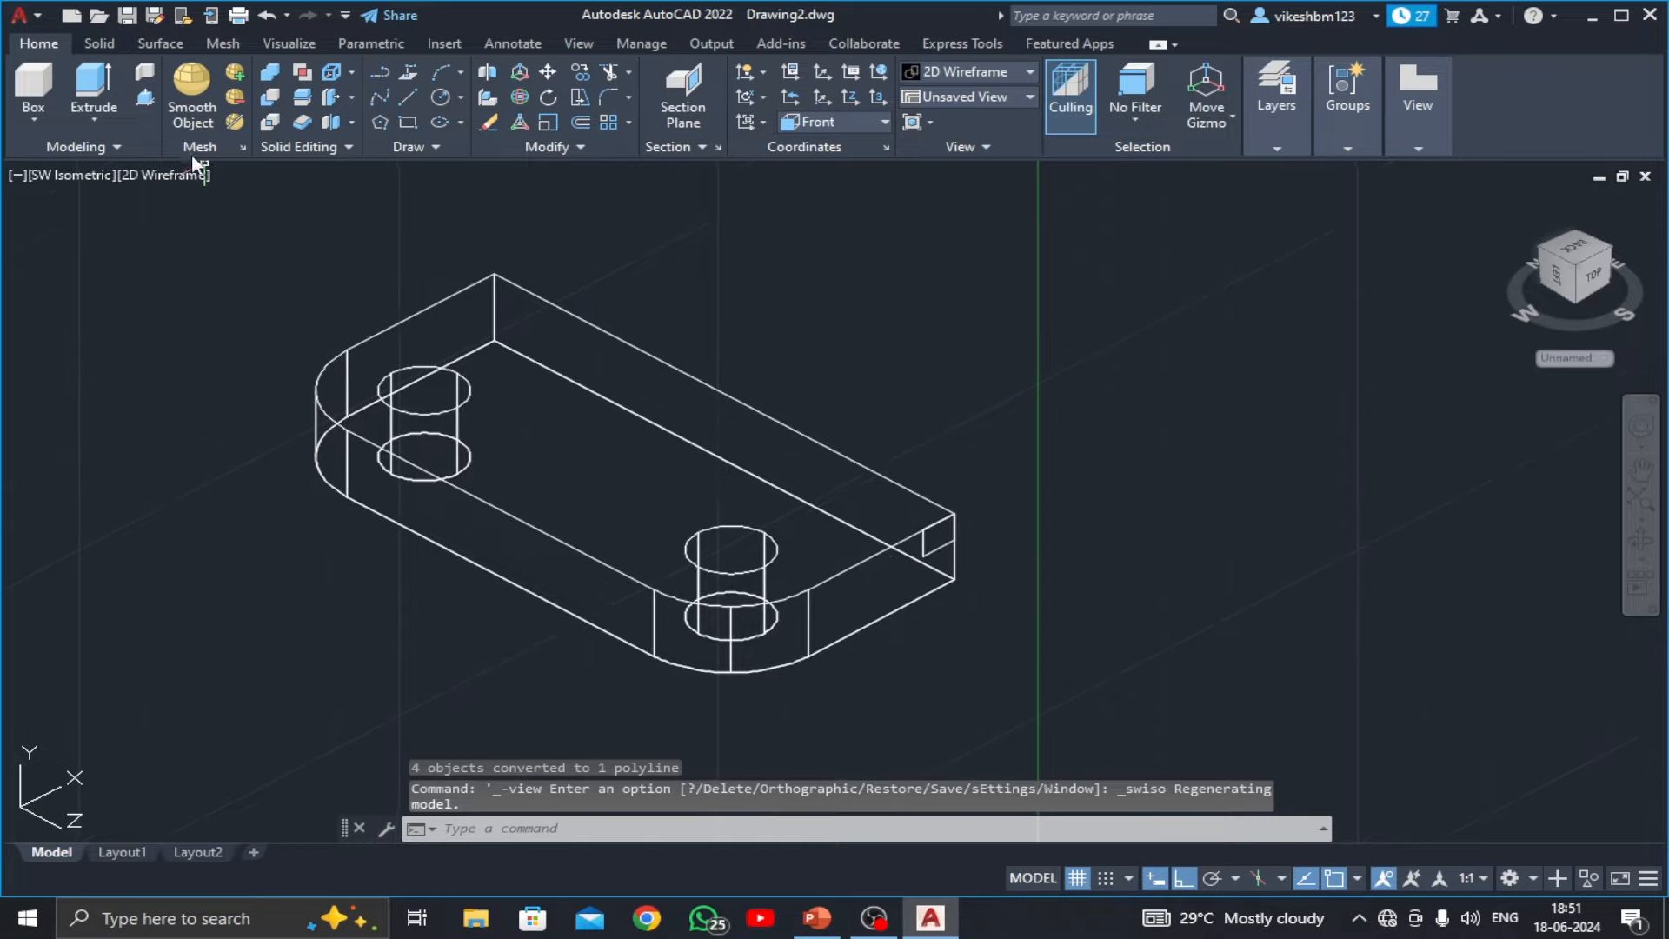
{"action": "left_click", "coordinate": [145, 97]}
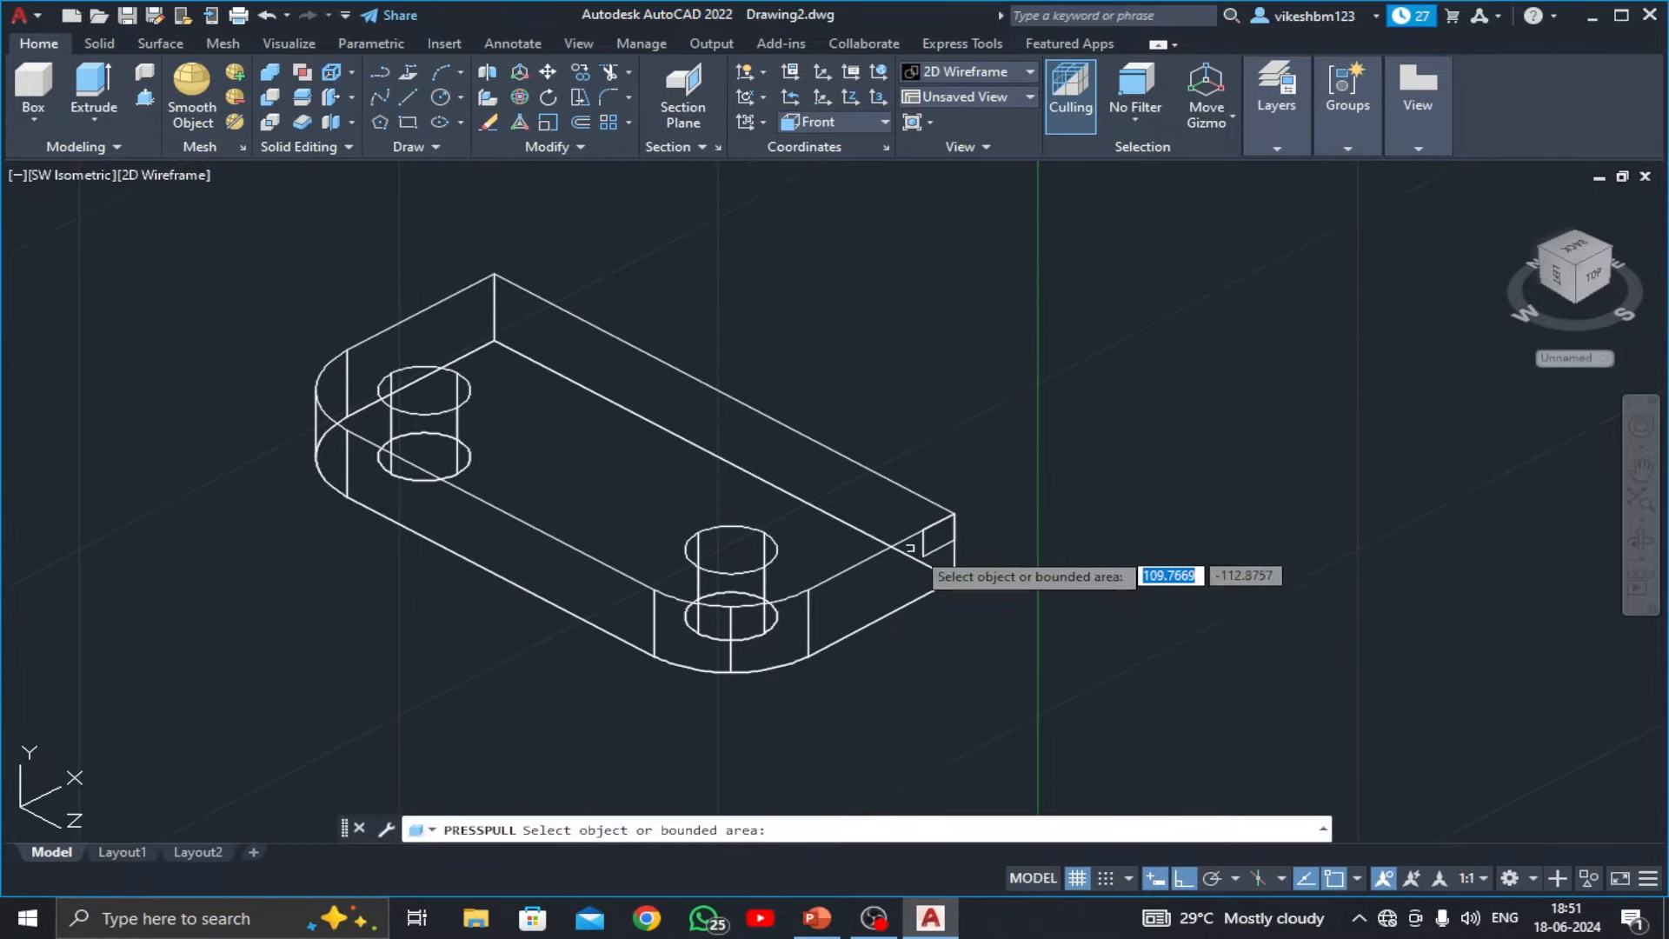
{"action": "left_click", "coordinate": [932, 546]}
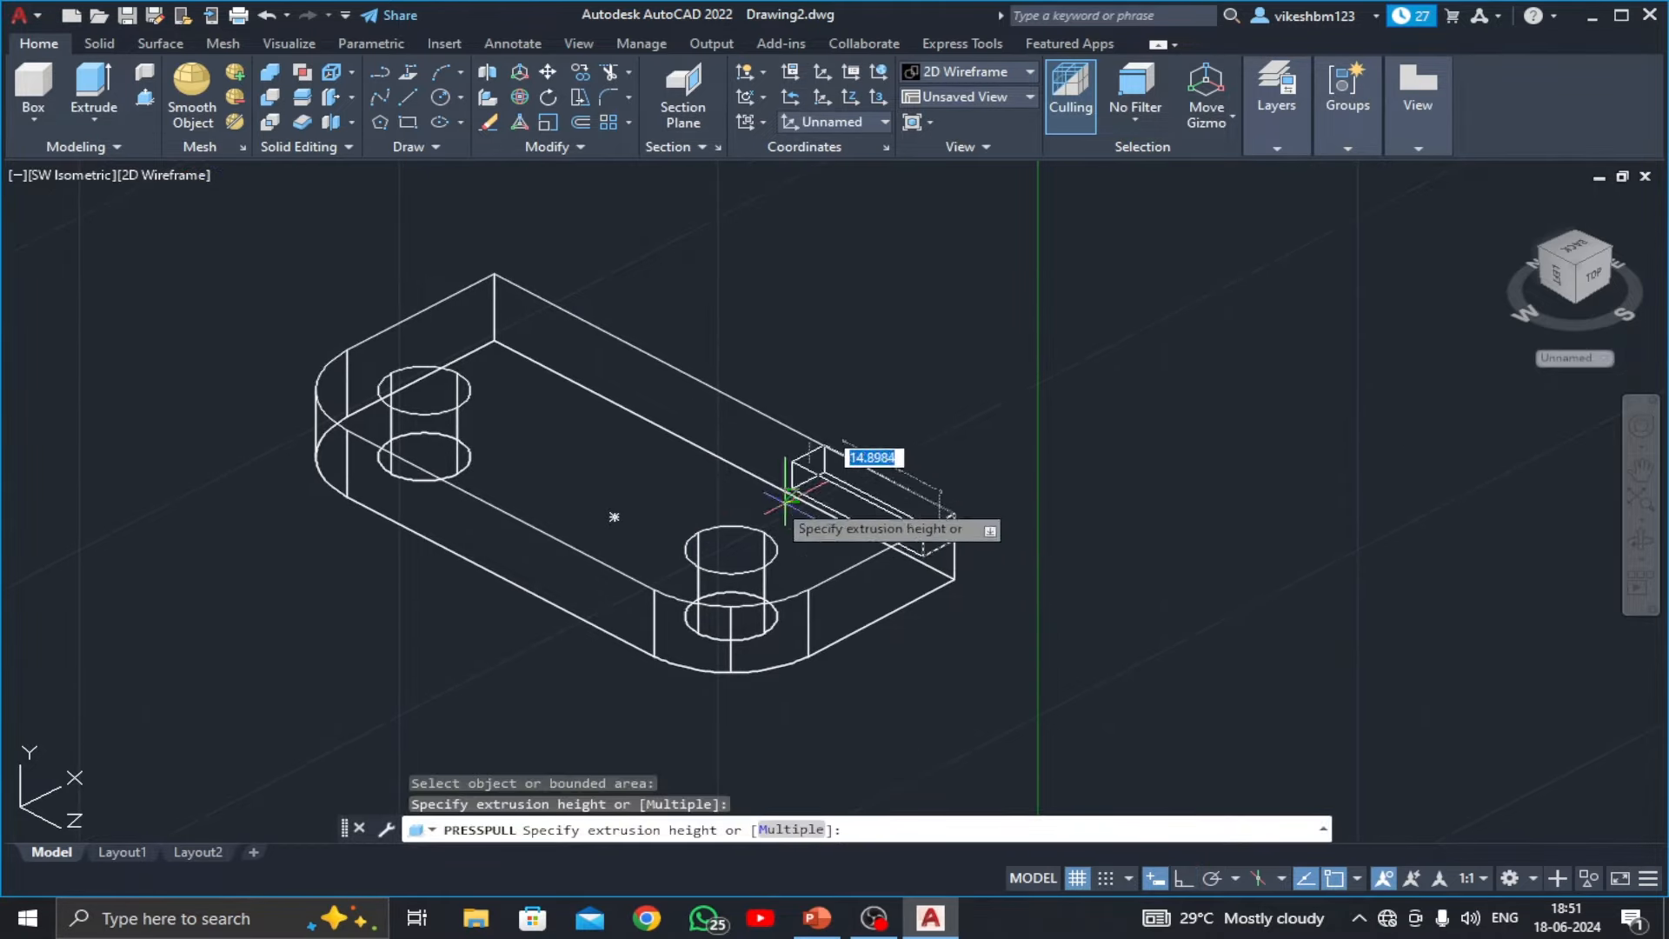
{"action": "left_click", "coordinate": [284, 293]}
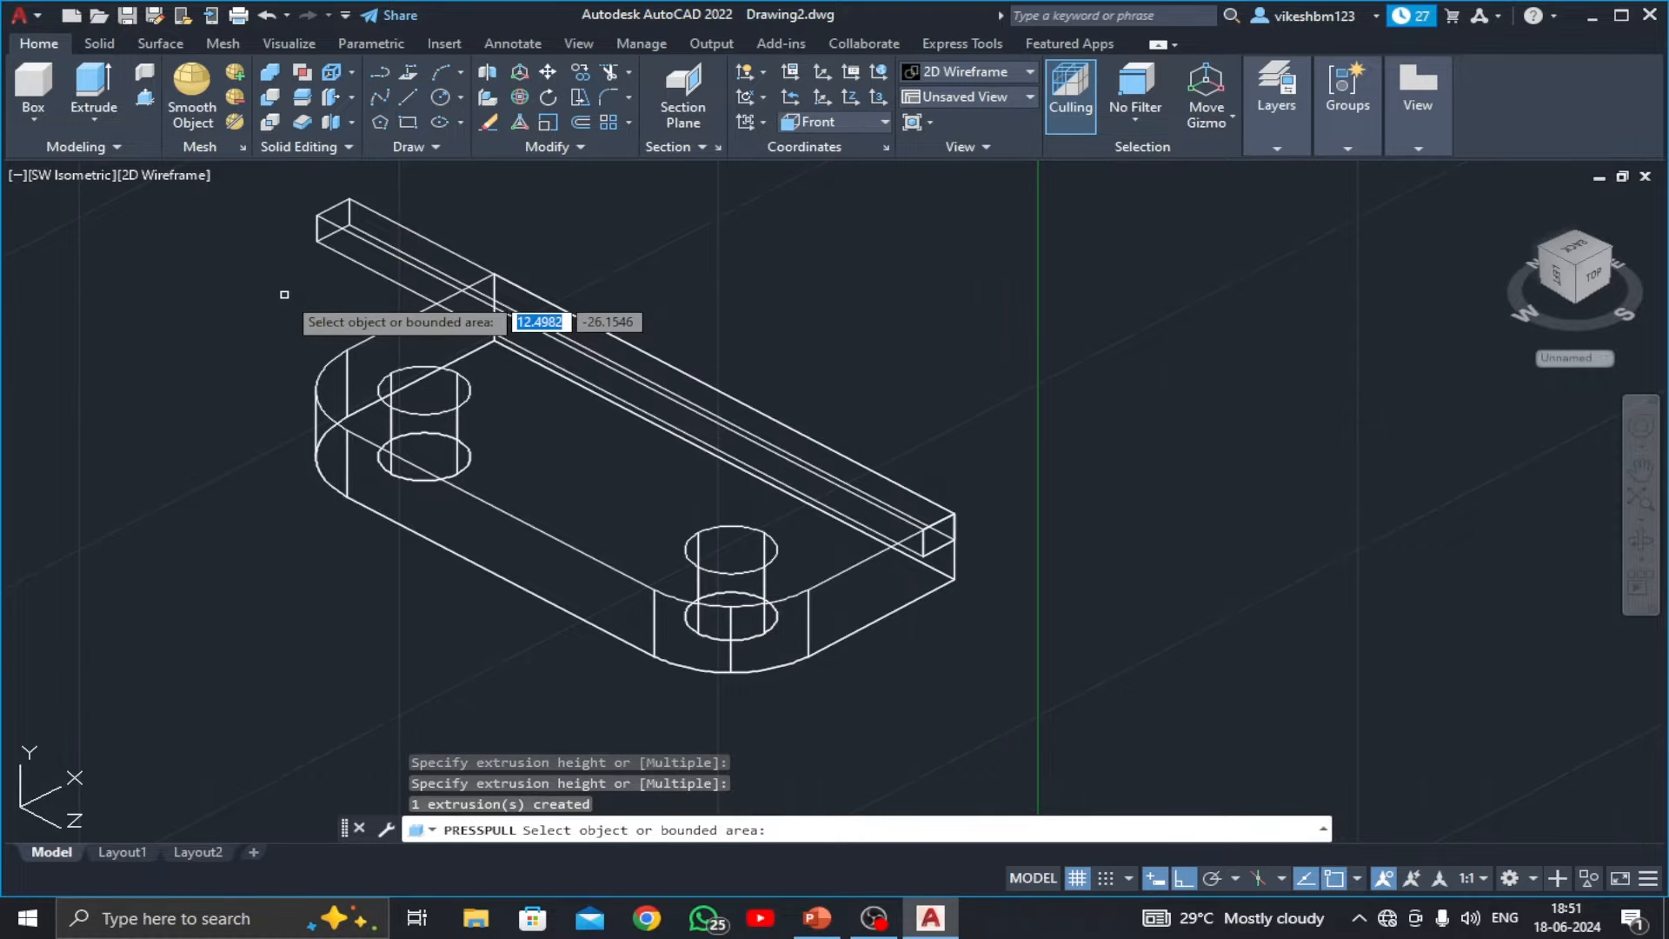
{"action": "key", "text": "Escape"}
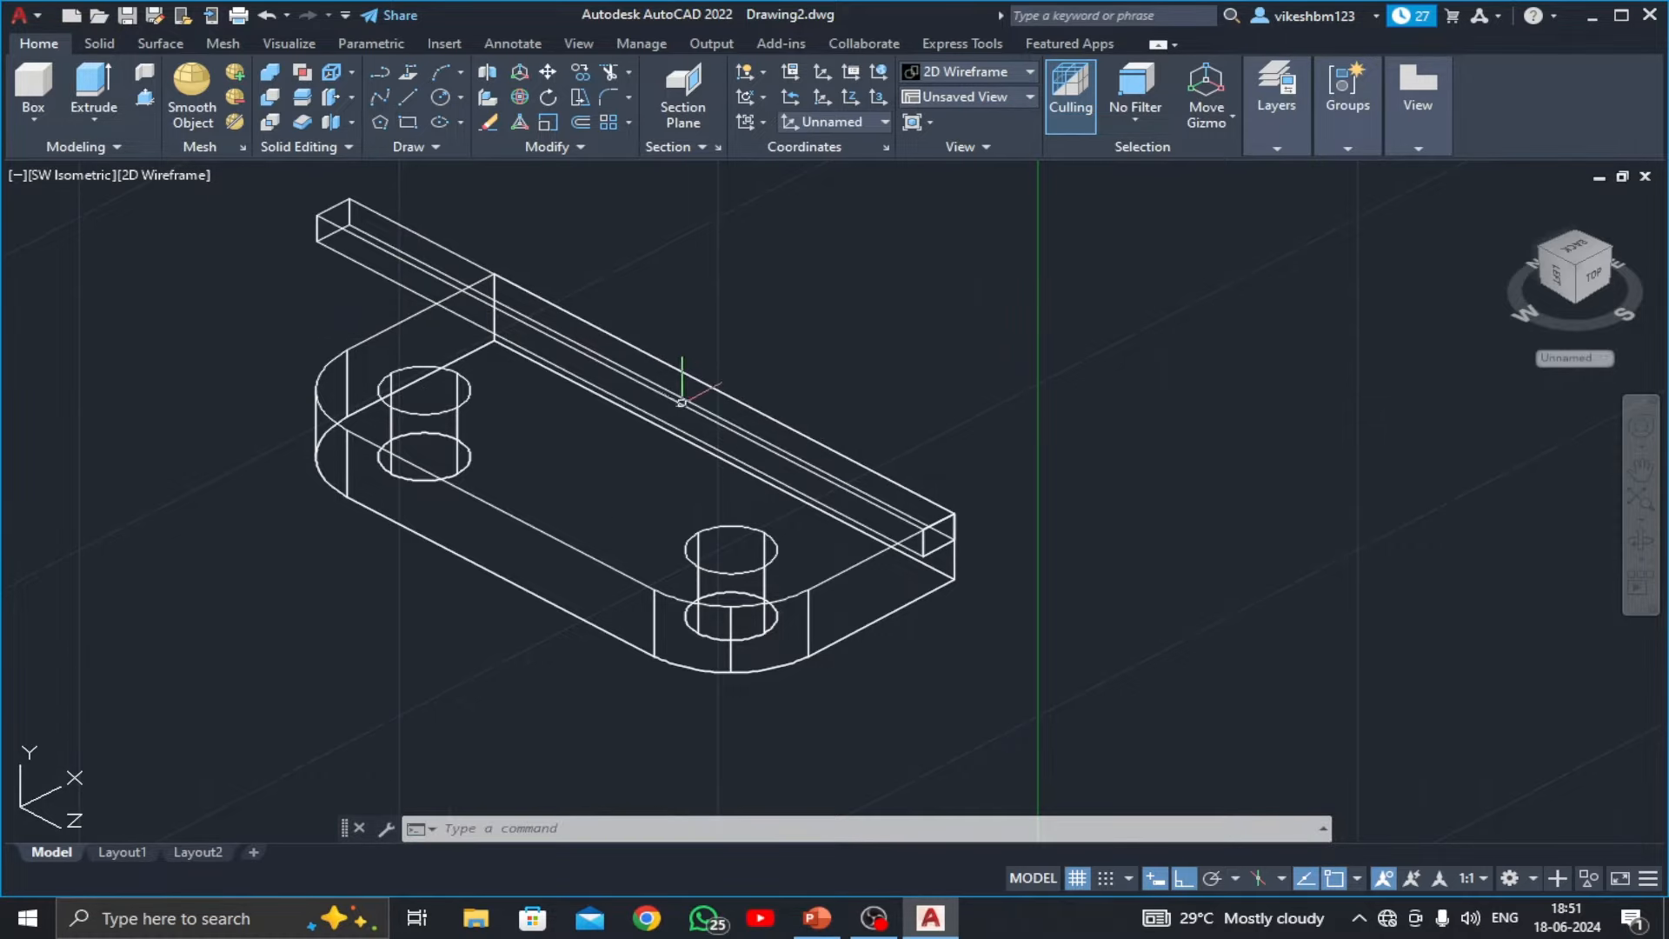
- Subtract the extruded bar from the base plate and remove the leftover rectangle outline at the notch
{"action": "middle_click_drag", "start_coordinate": [687, 453], "coordinate": [697, 489]}
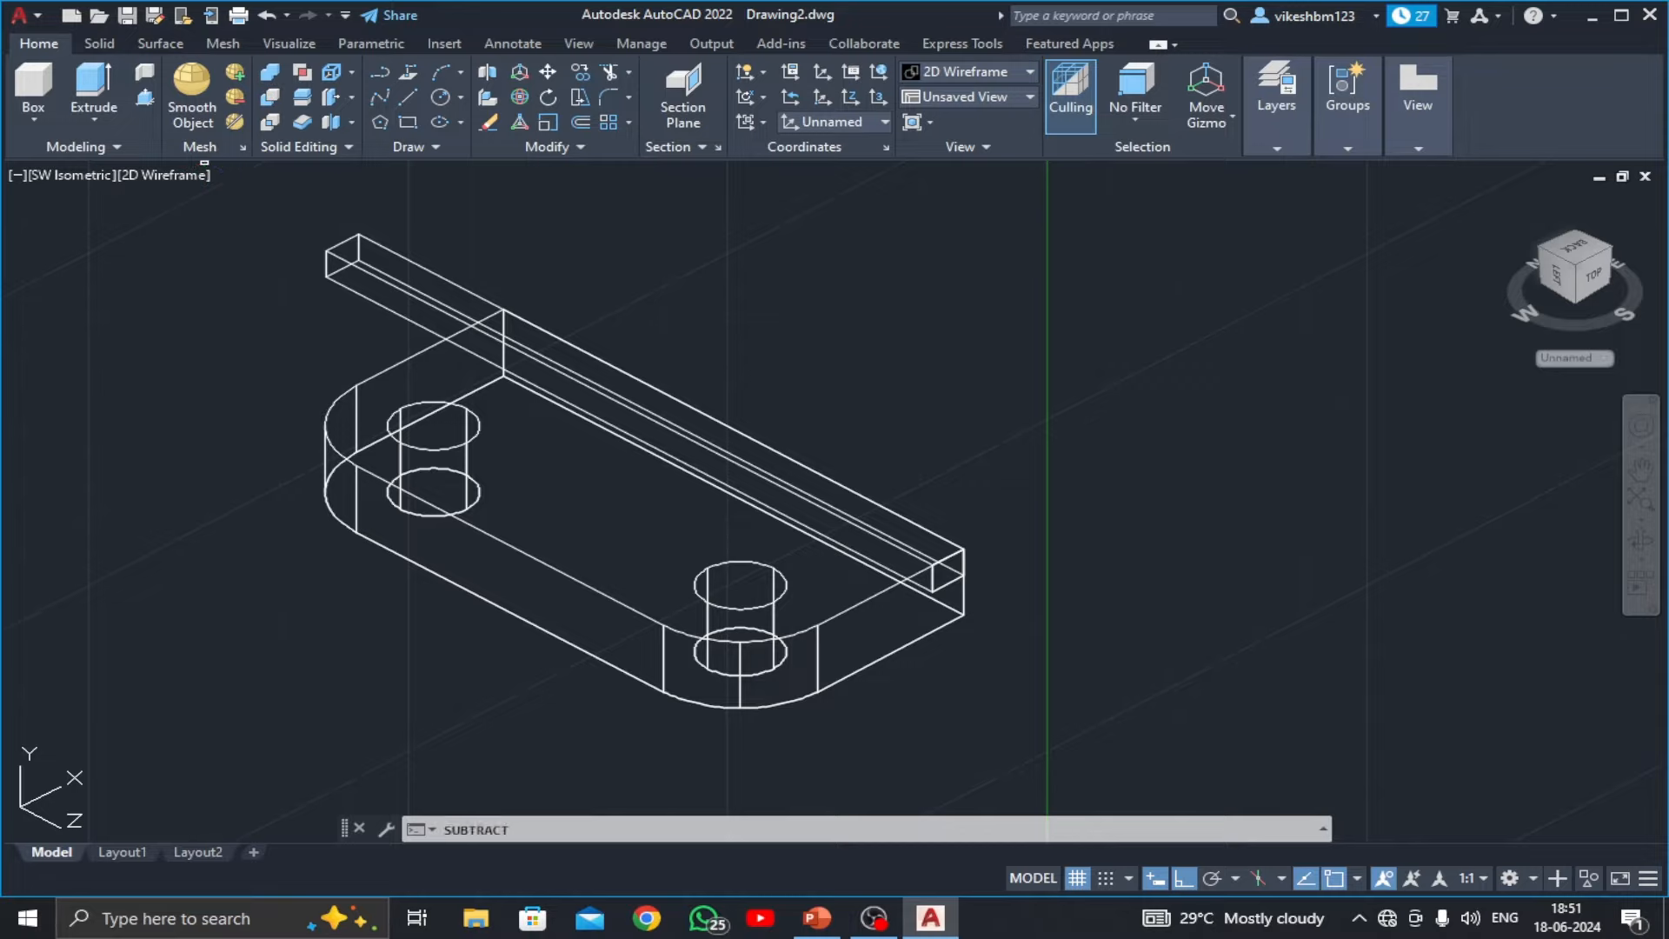
{"action": "key", "text": "Return"}
{"action": "left_click", "coordinate": [365, 380]}
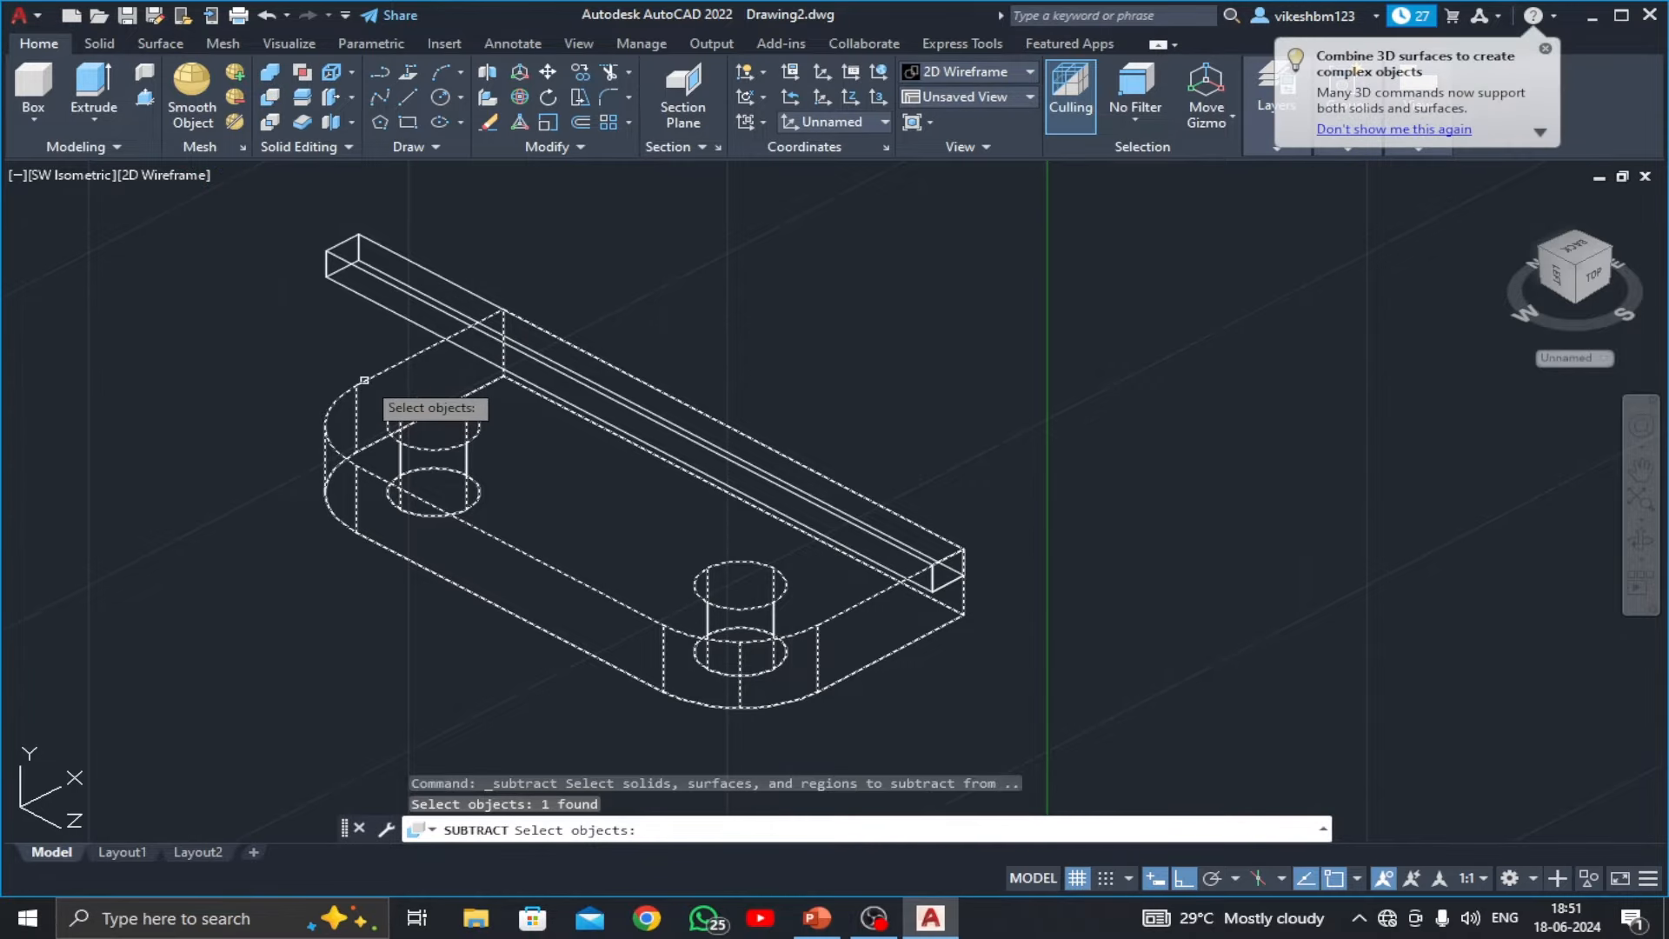
{"action": "key", "text": "Return"}
{"action": "left_click", "coordinate": [402, 354]}
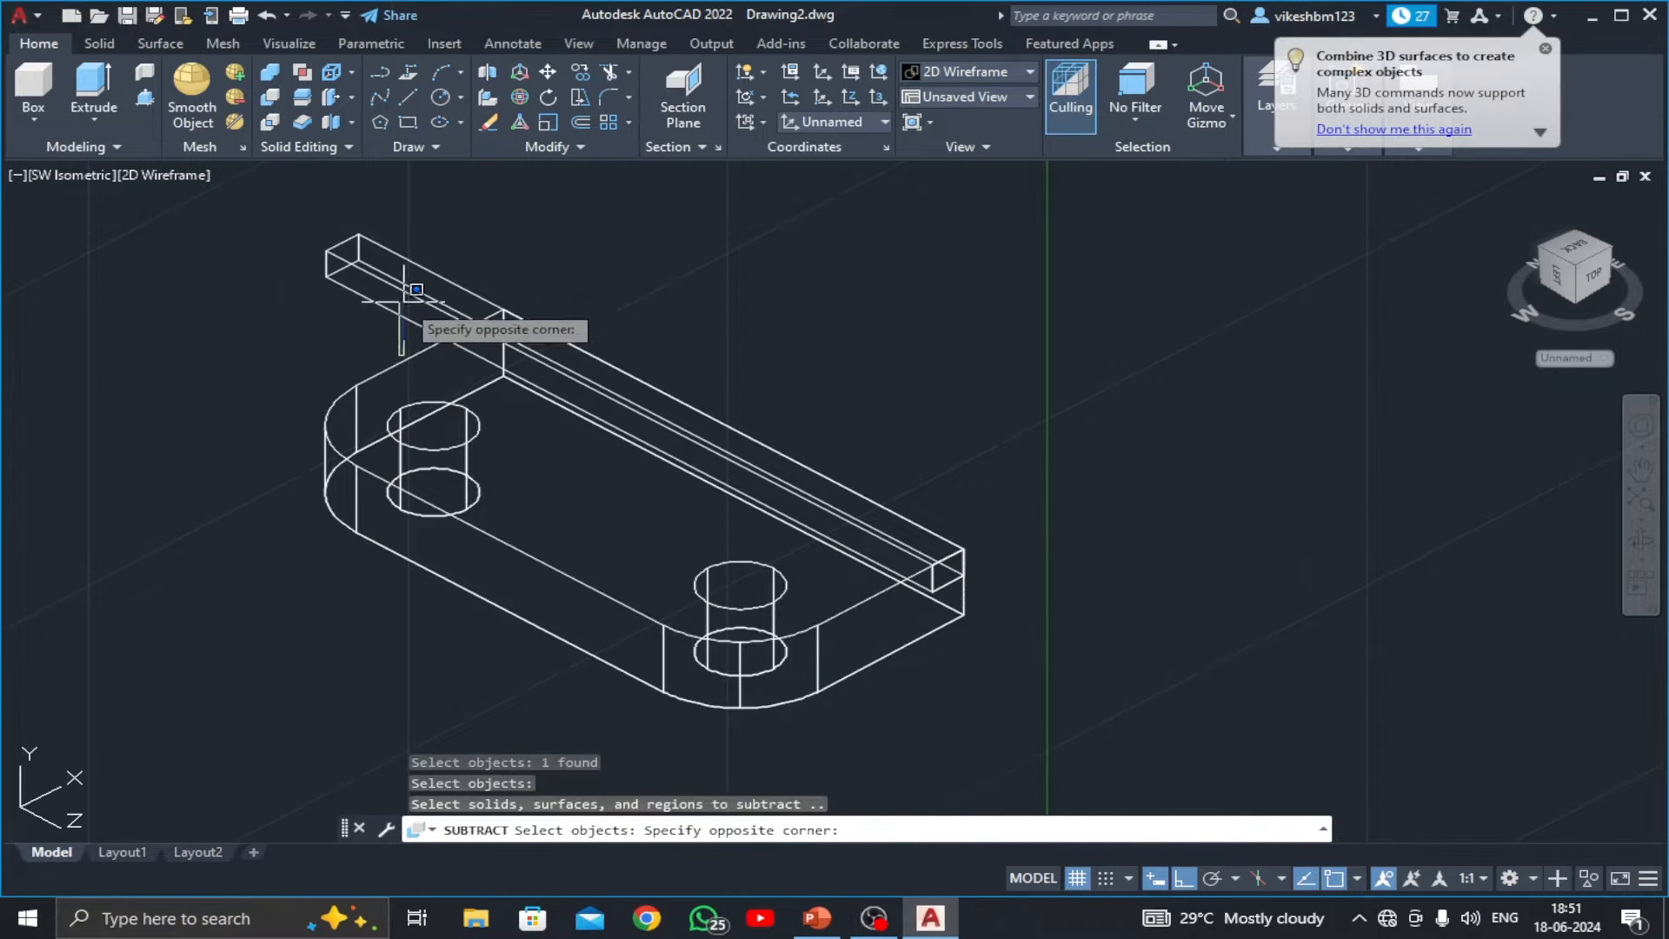
{"action": "left_click", "coordinate": [389, 337]}
{"action": "left_click", "coordinate": [412, 314]}
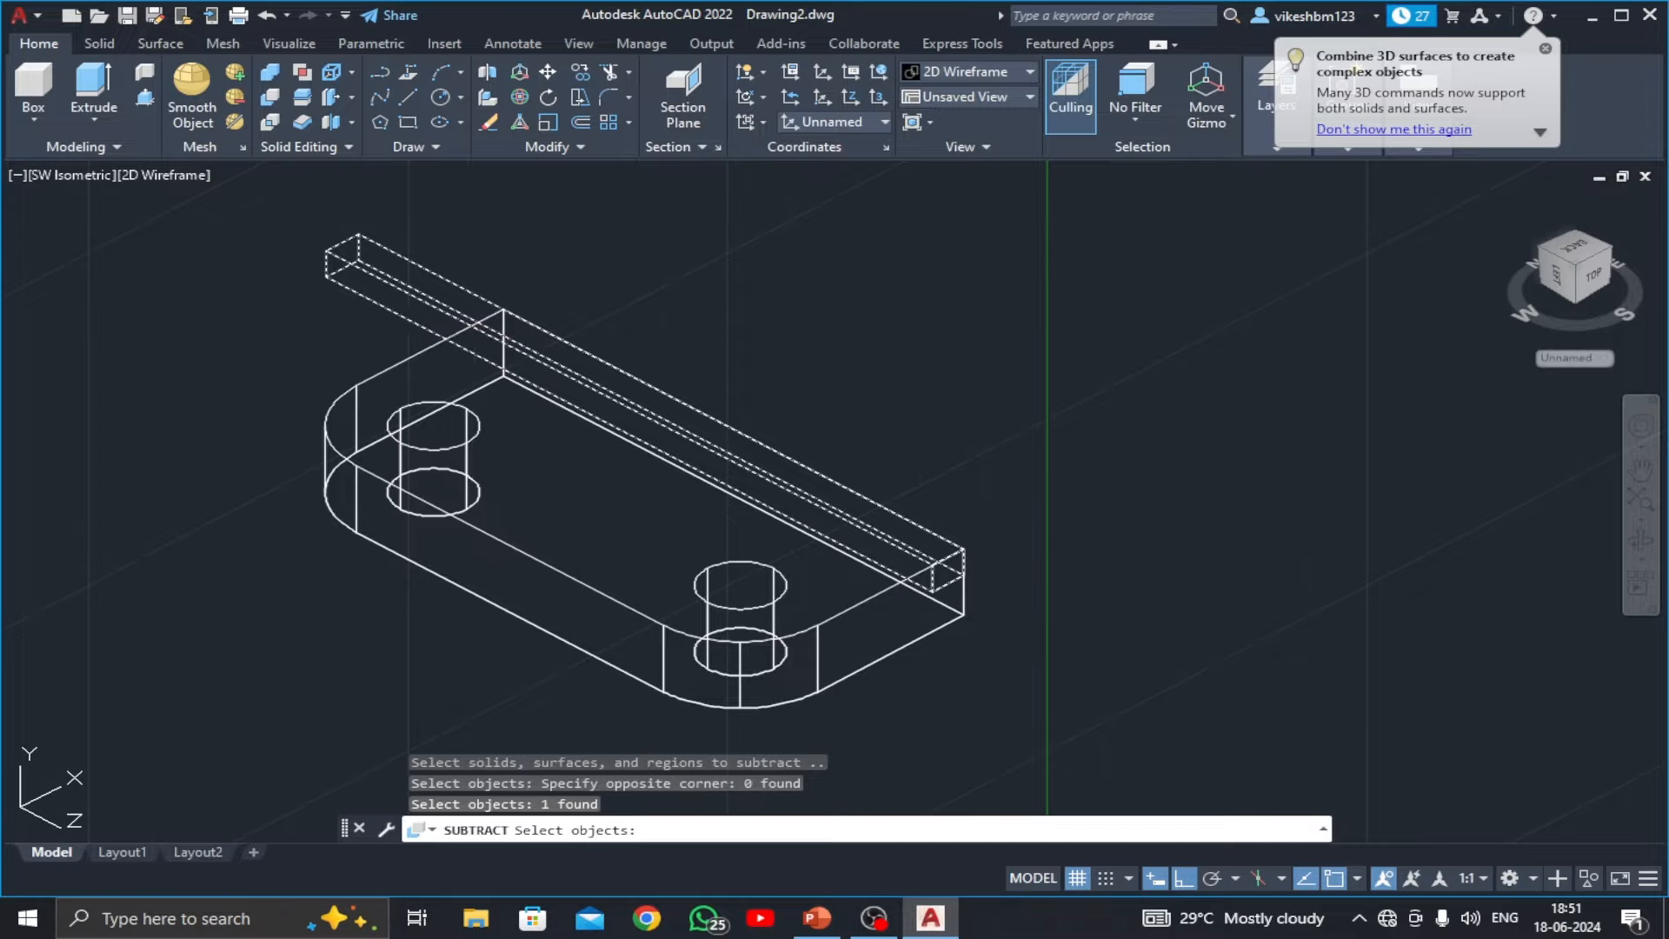
{"action": "key", "text": "Return"}
{"action": "middle_click_drag", "start_coordinate": [768, 457], "coordinate": [725, 440]}
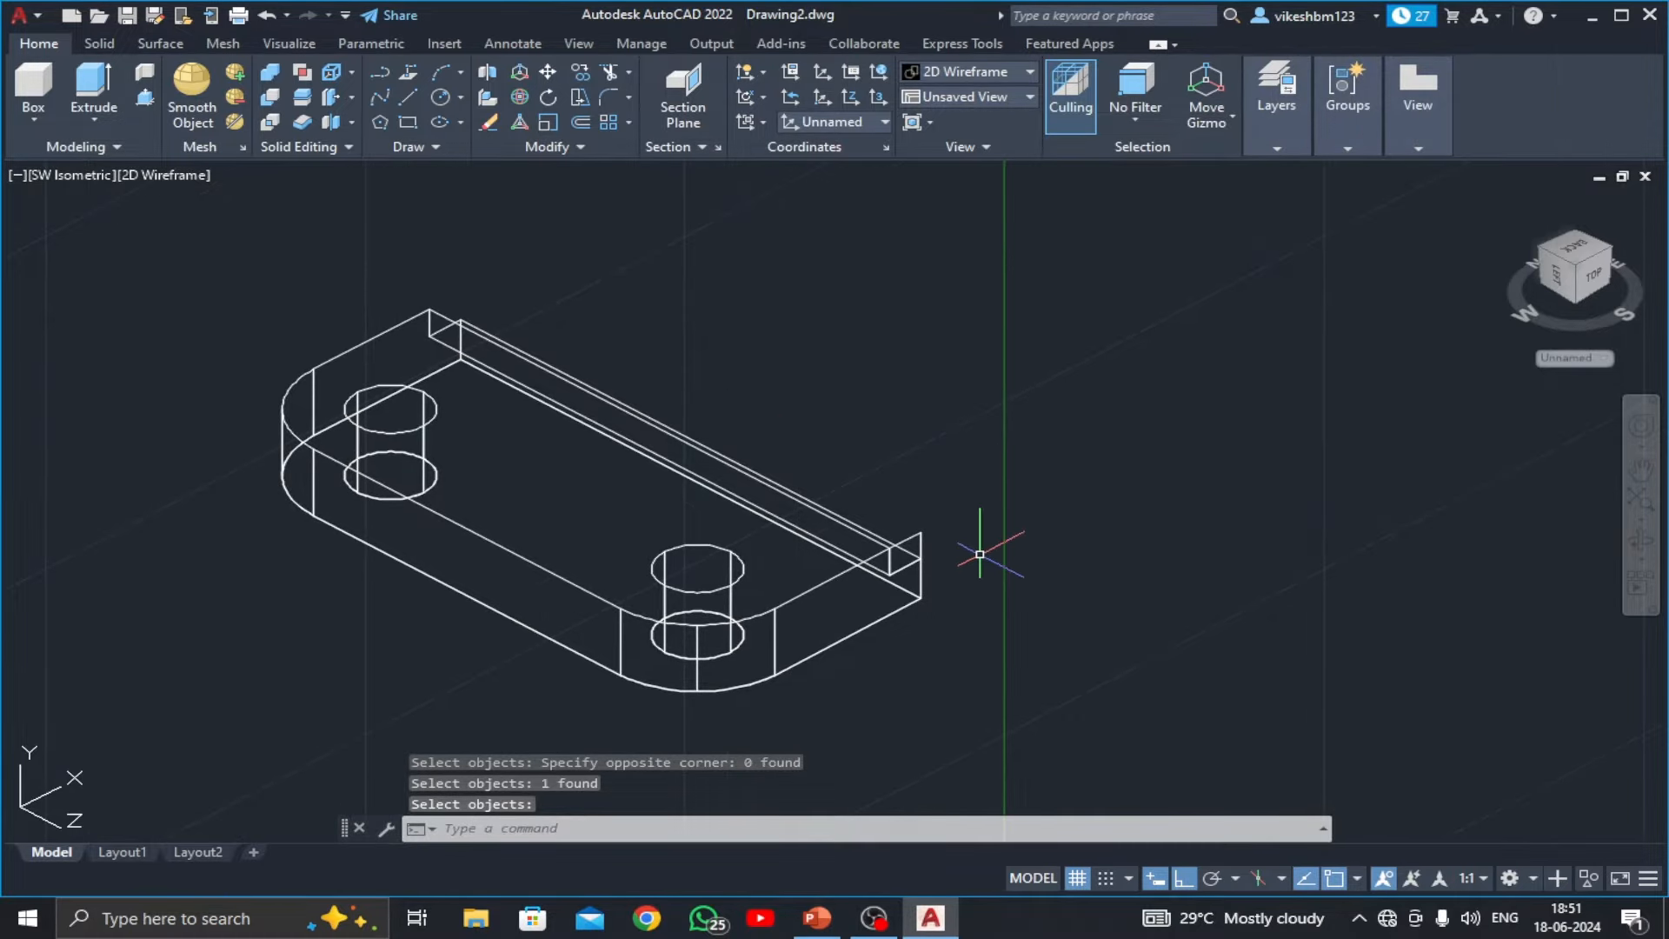
{"action": "key", "text": "Return"}
{"action": "left_click", "coordinate": [920, 534]}
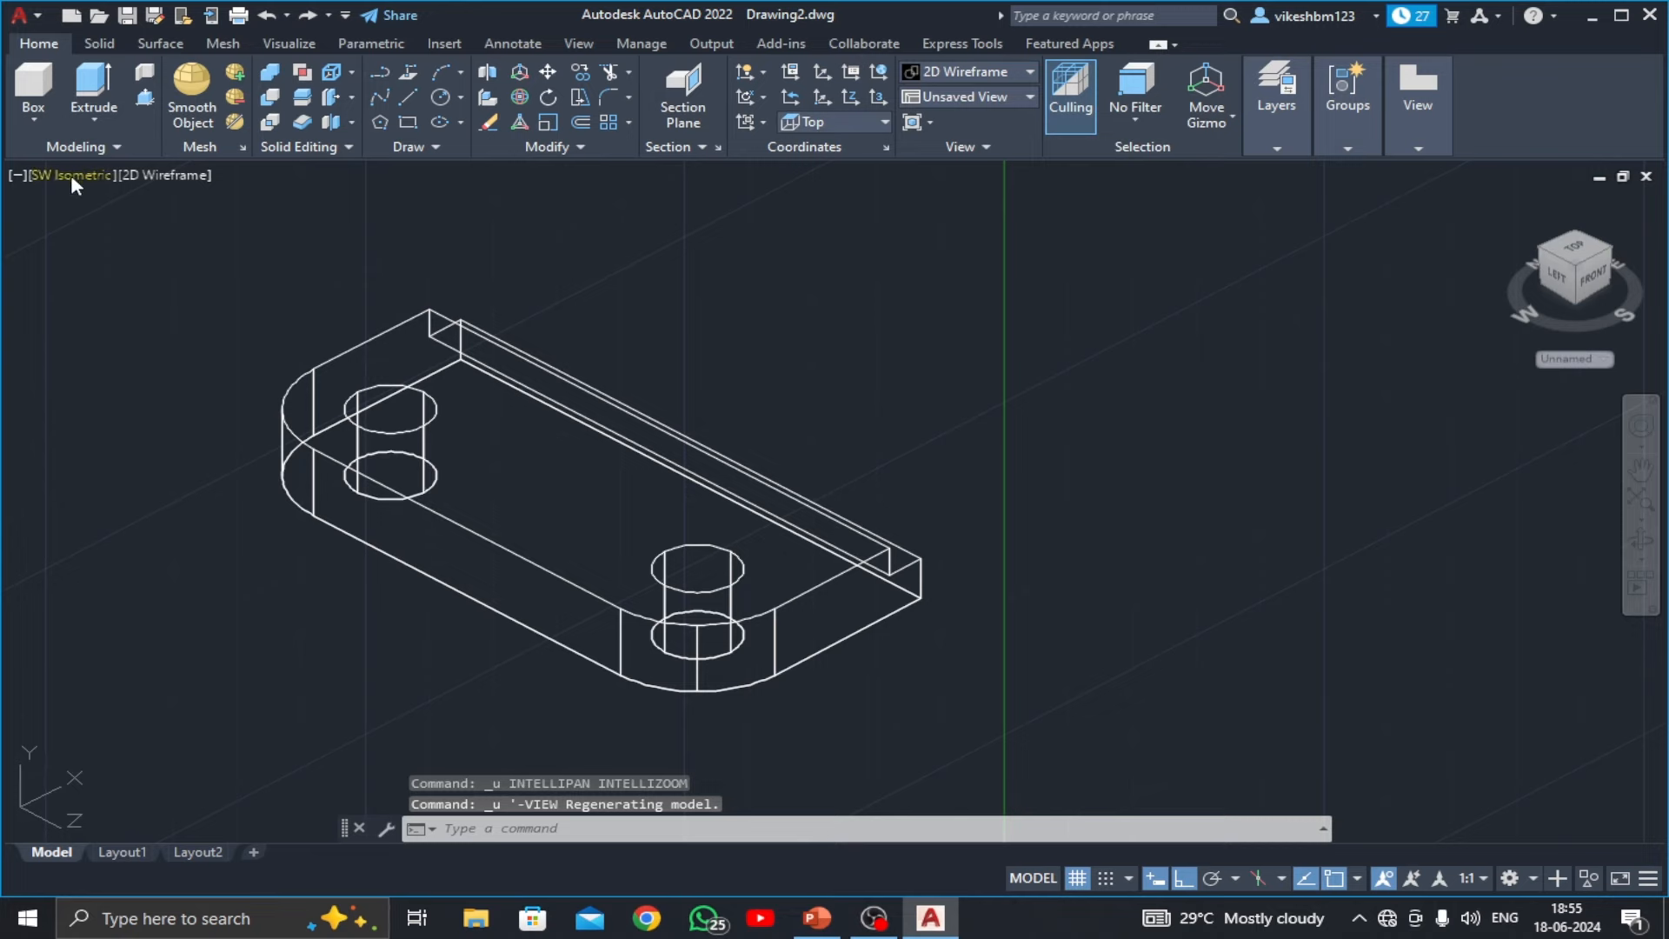
- Set the view to Right and draw a circle of radius 15 centred 50 above the midpoint of the plate's top edge
{"action": "left_click", "coordinate": [73, 176]}
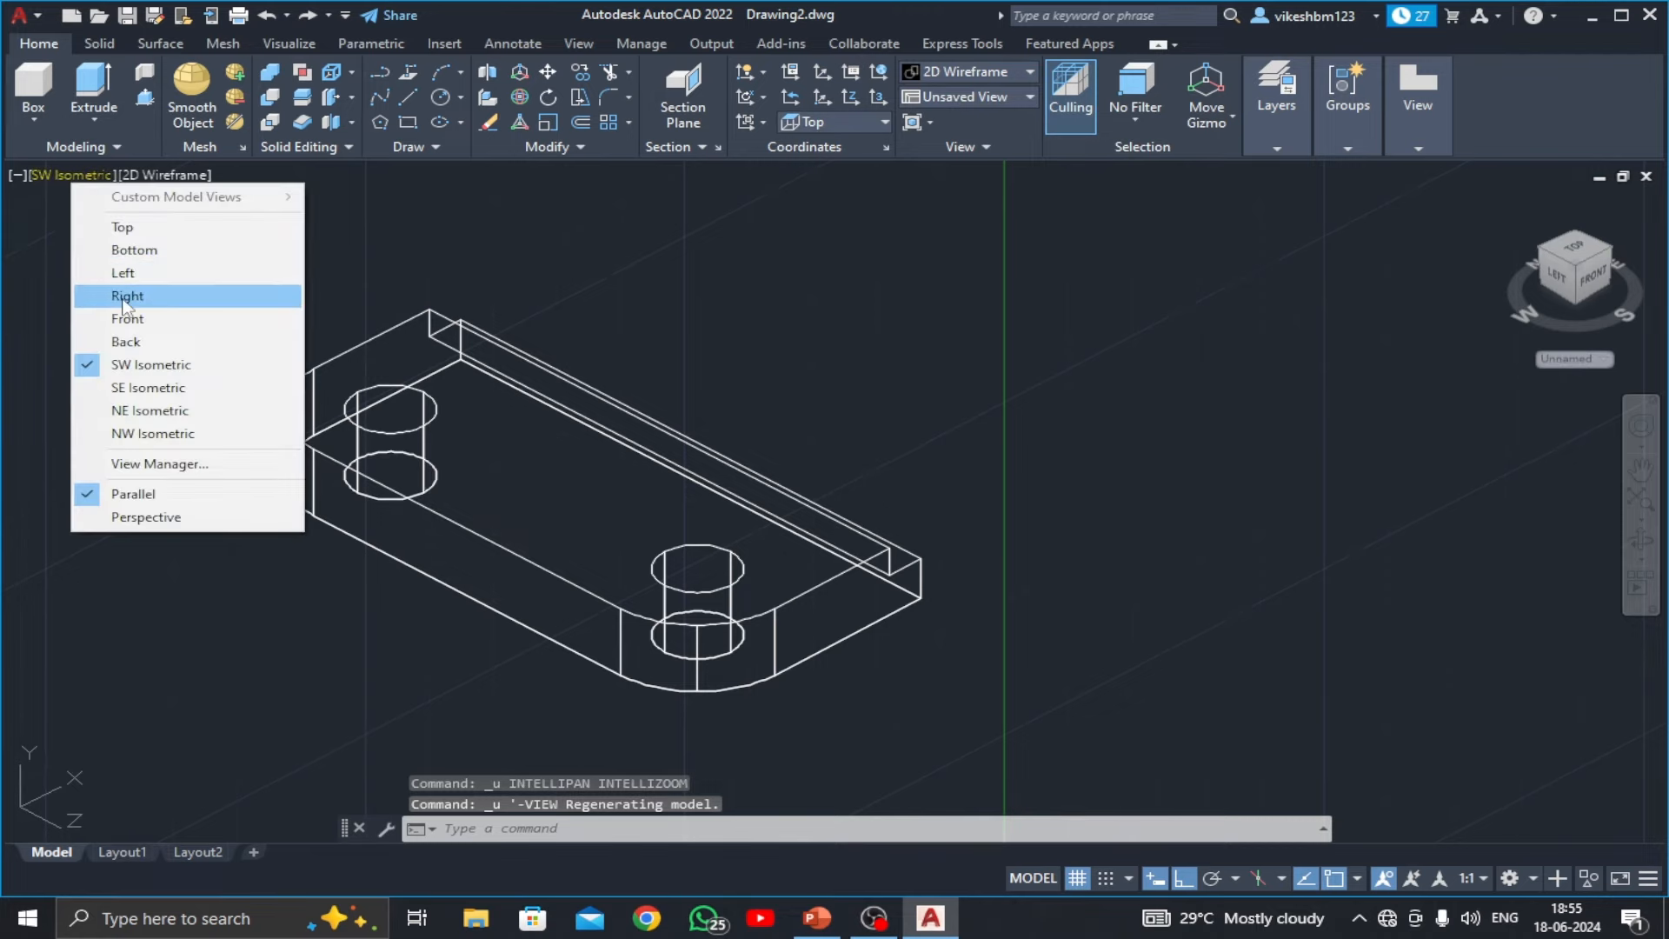
{"action": "left_click", "coordinate": [113, 295]}
{"action": "middle_click_drag", "start_coordinate": [846, 514], "coordinate": [760, 658]}
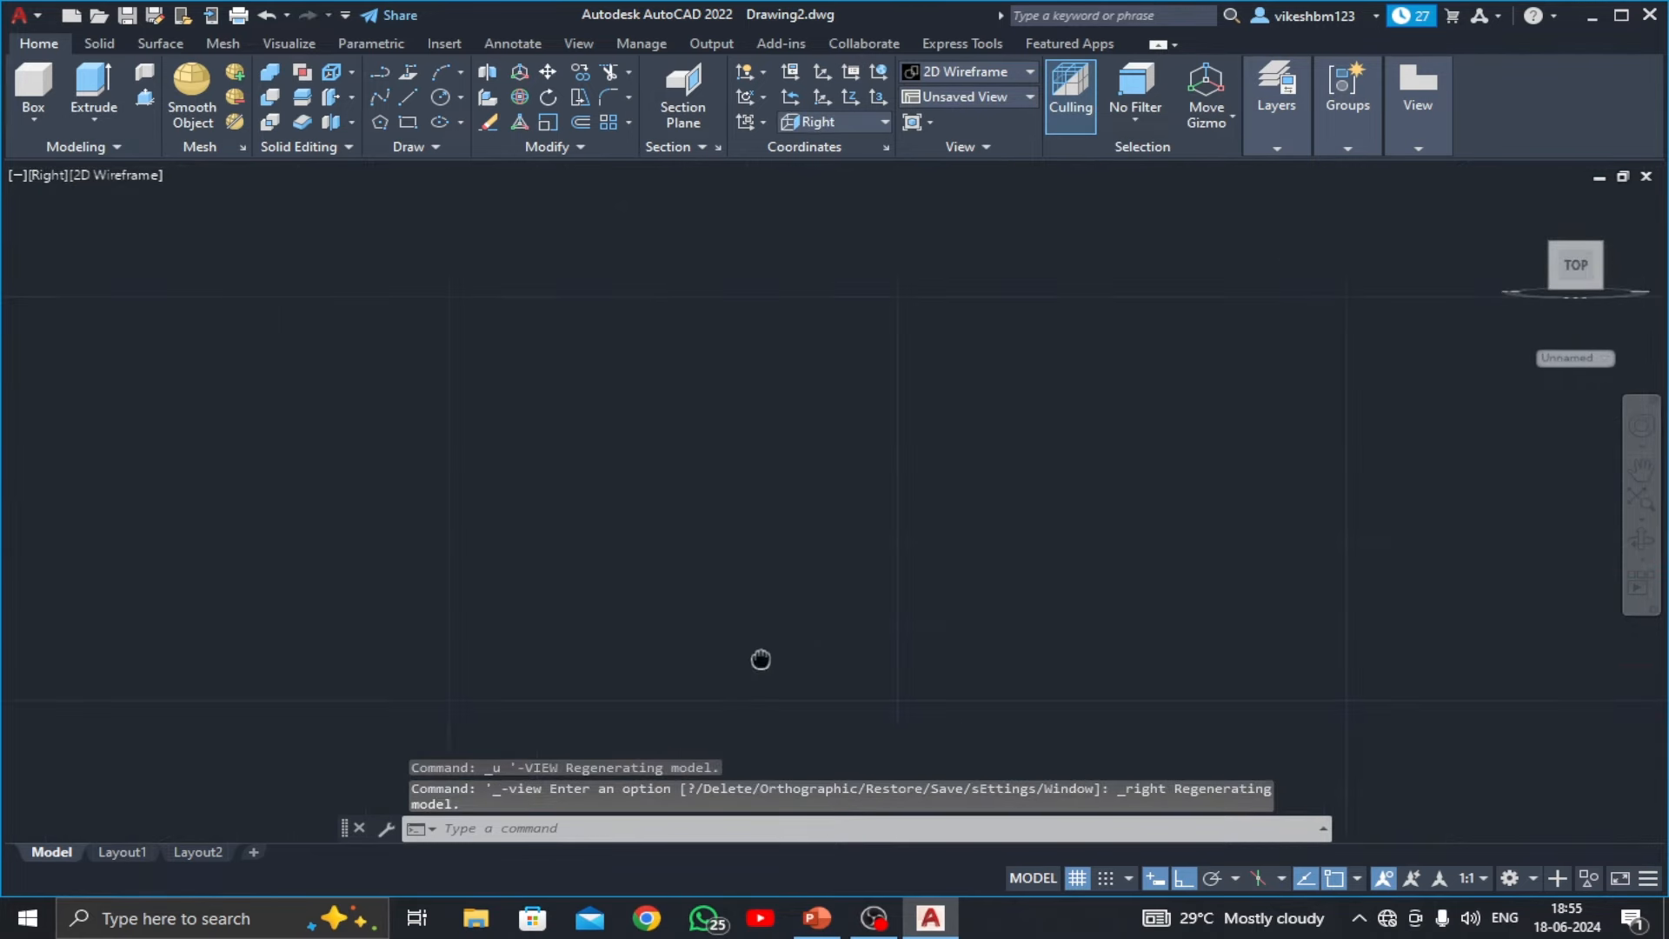
{"action": "mouse_move", "coordinate": [674, 695]}
{"action": "middle_mouse_down"}
{"action": "mouse_move", "coordinate": [644, 436]}
{"action": "mouse_move", "coordinate": [811, 655]}
{"action": "mouse_move", "coordinate": [831, 561]}
{"action": "middle_mouse_up"}
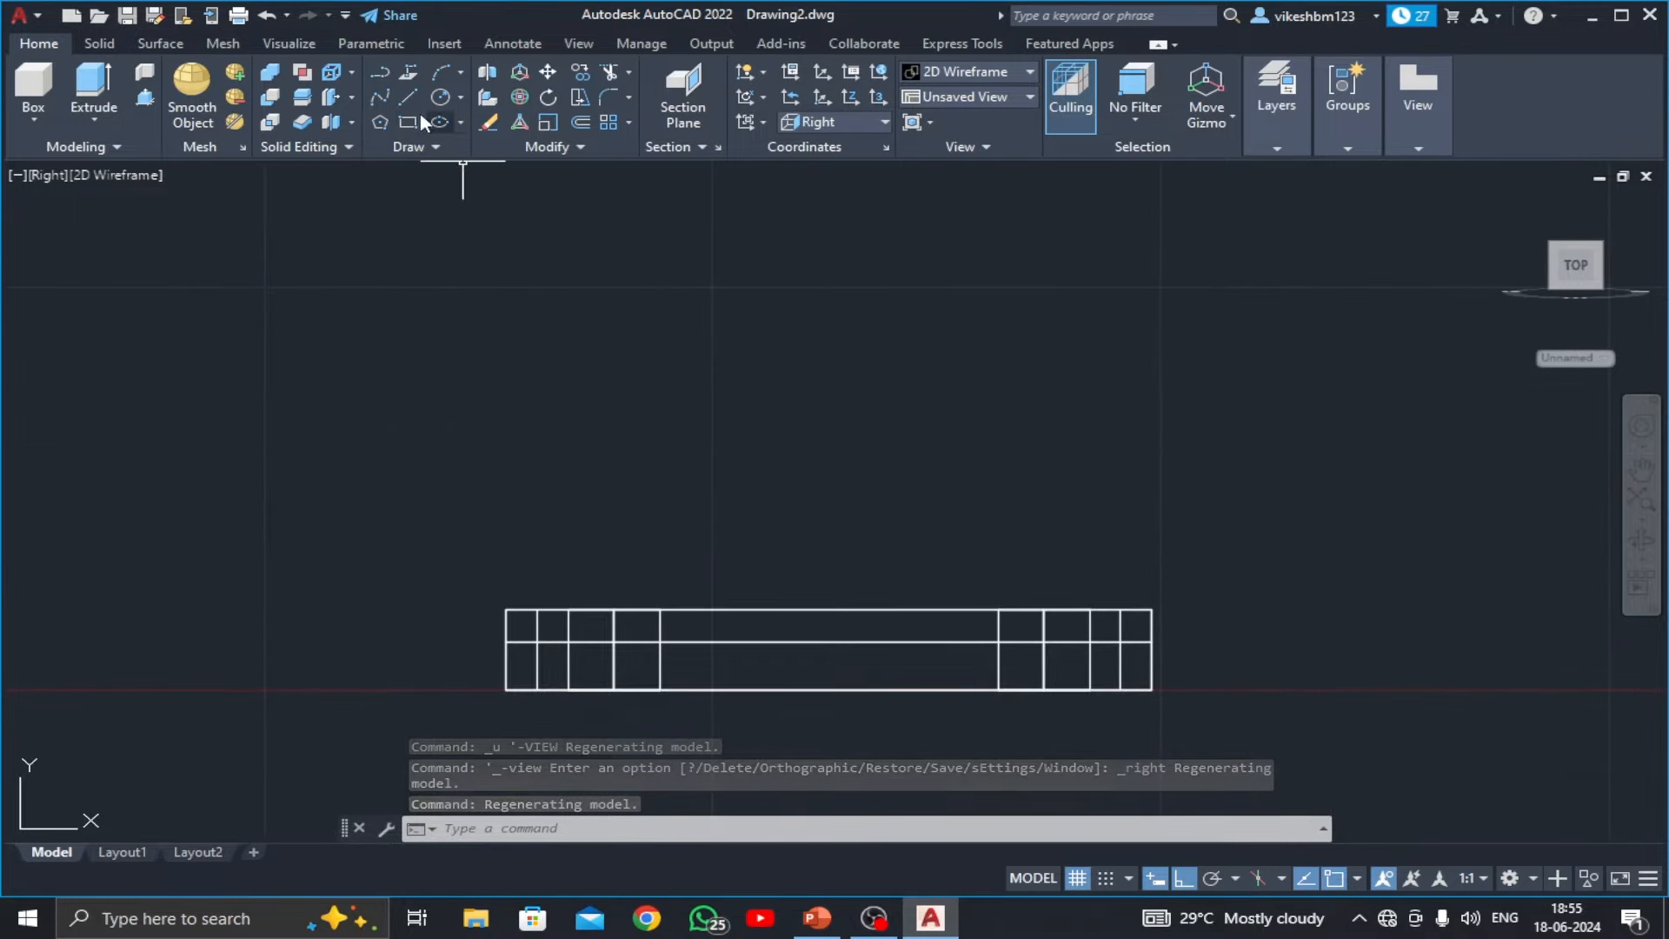
{"action": "left_click", "coordinate": [440, 97]}
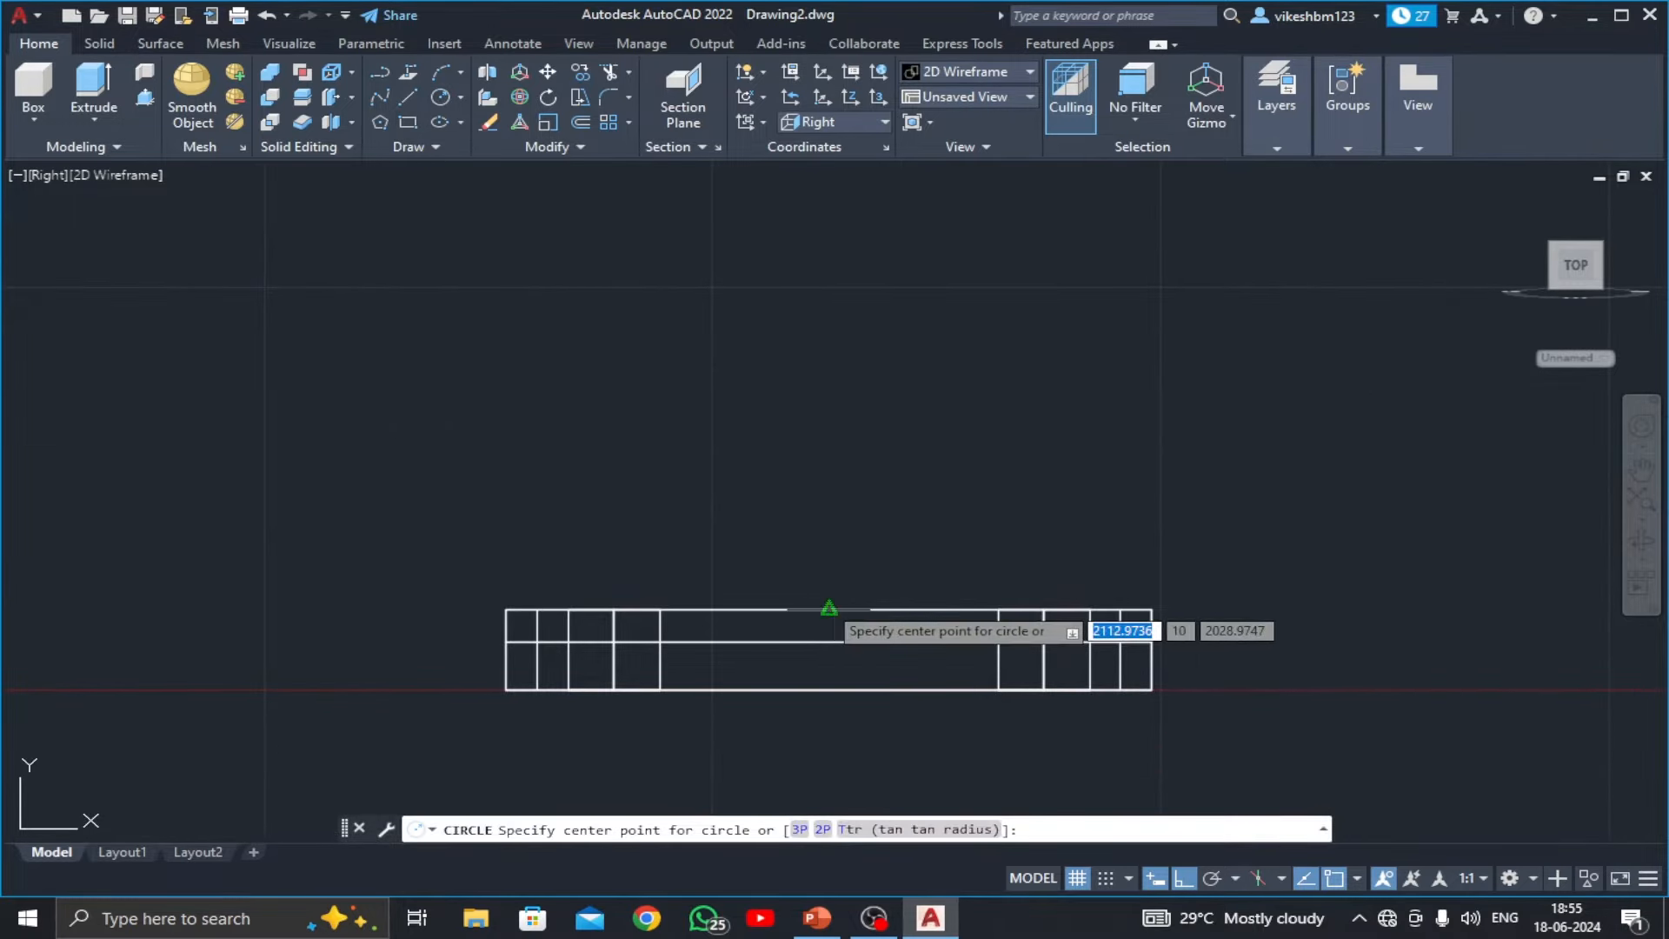
{"action": "type", "text": "50"}
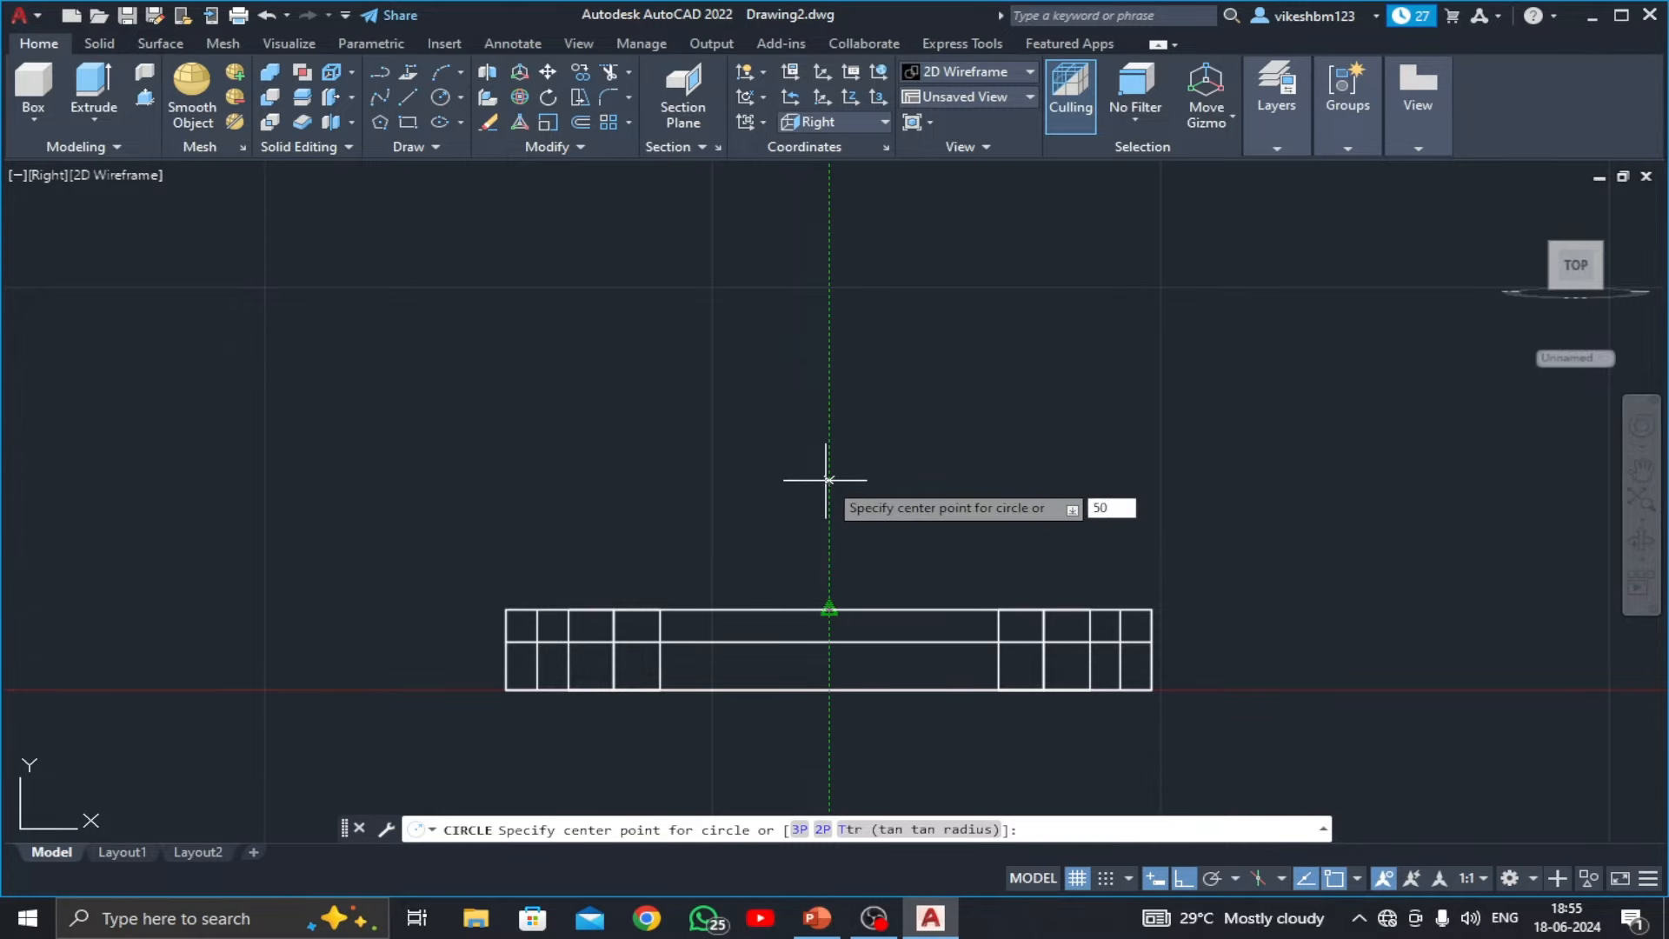
{"action": "key", "text": "Return"}
{"action": "type", "text": "15"}
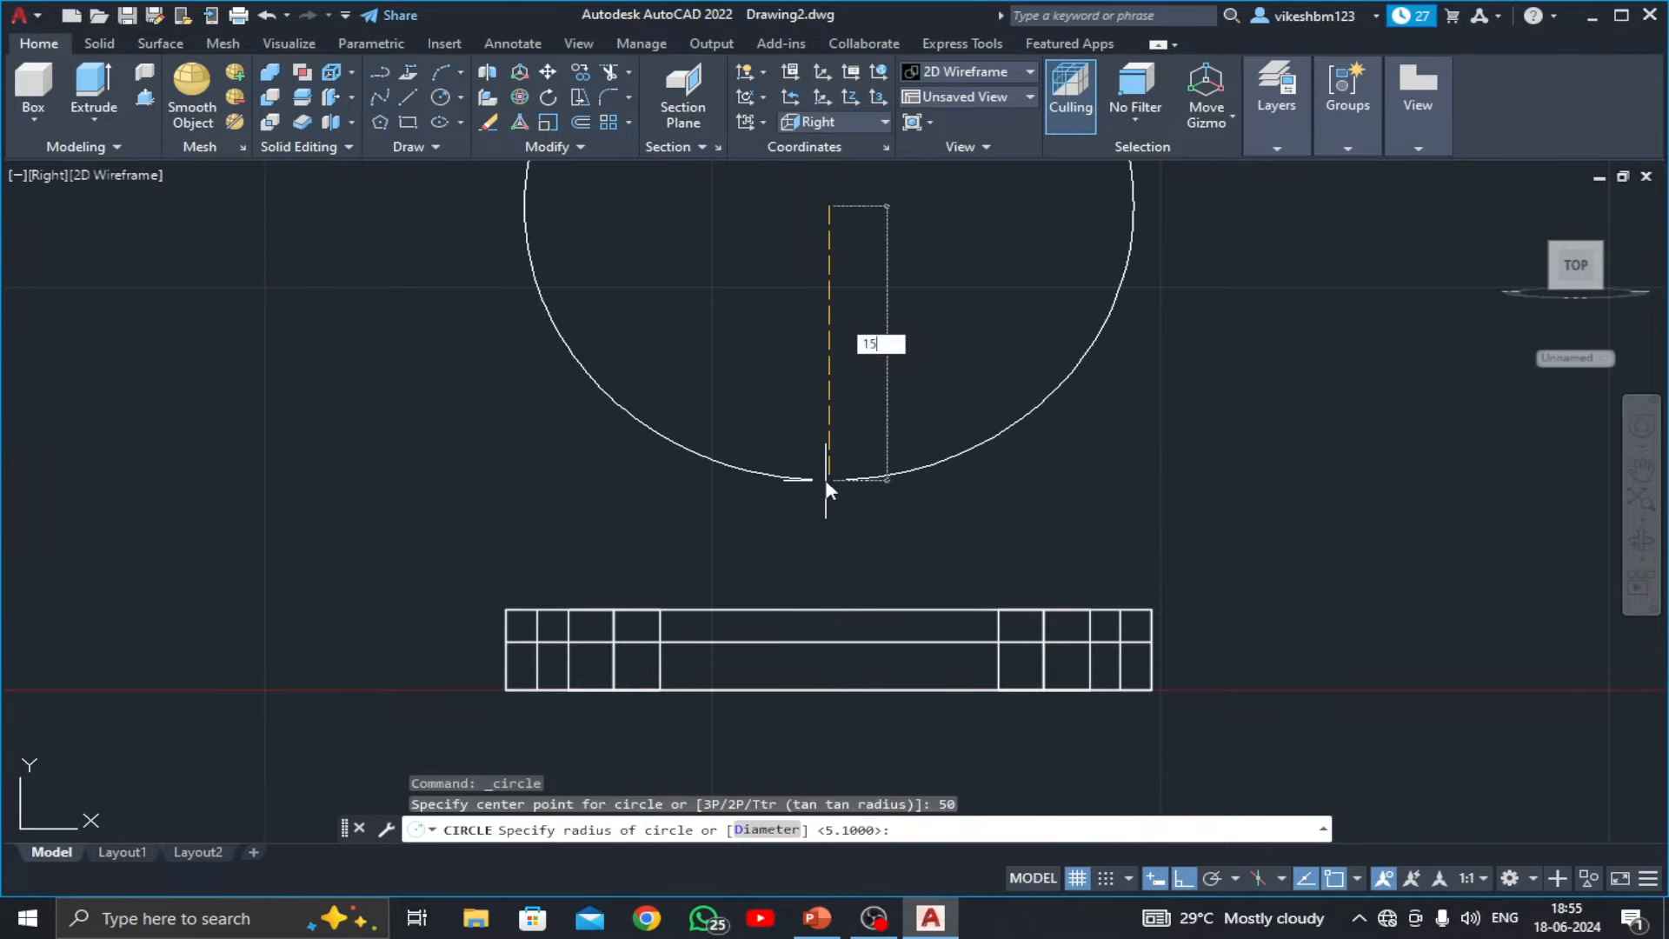
{"action": "key", "text": "Return"}
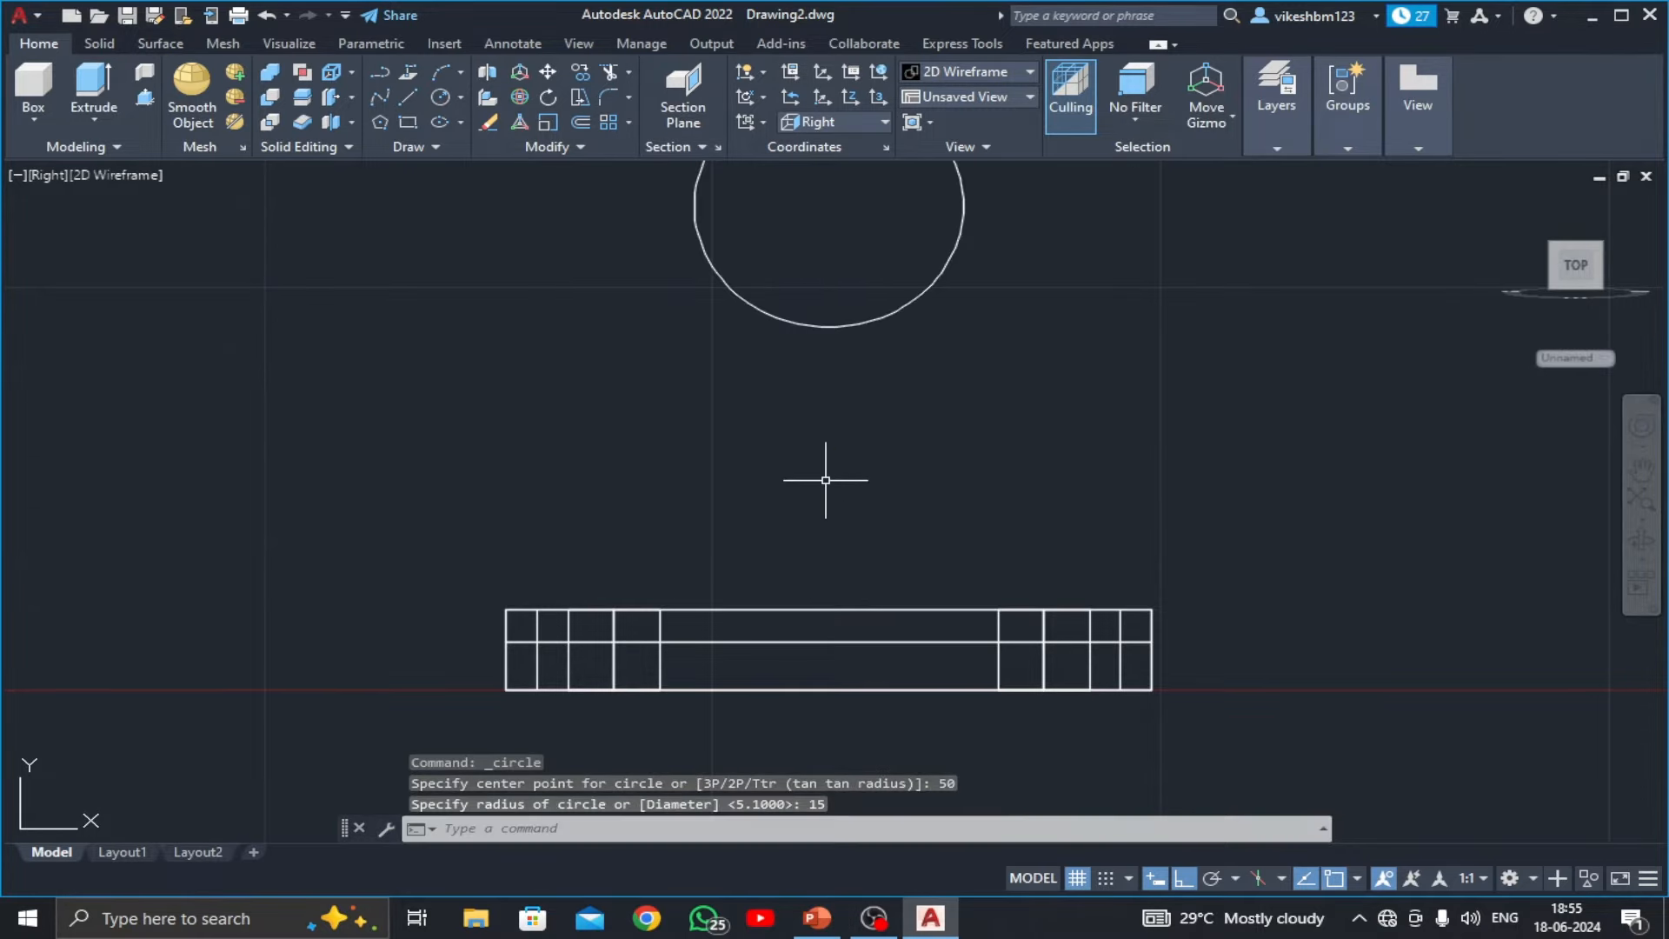
- Draw lines from the circle's left quadrant 50 down to the plate, 30 across and 50 up to the right quadrant
{"action": "left_click", "coordinate": [410, 95]}
{"action": "scroll", "coordinate": [566, 410], "scroll_direction": "down", "scroll_amount": 2}
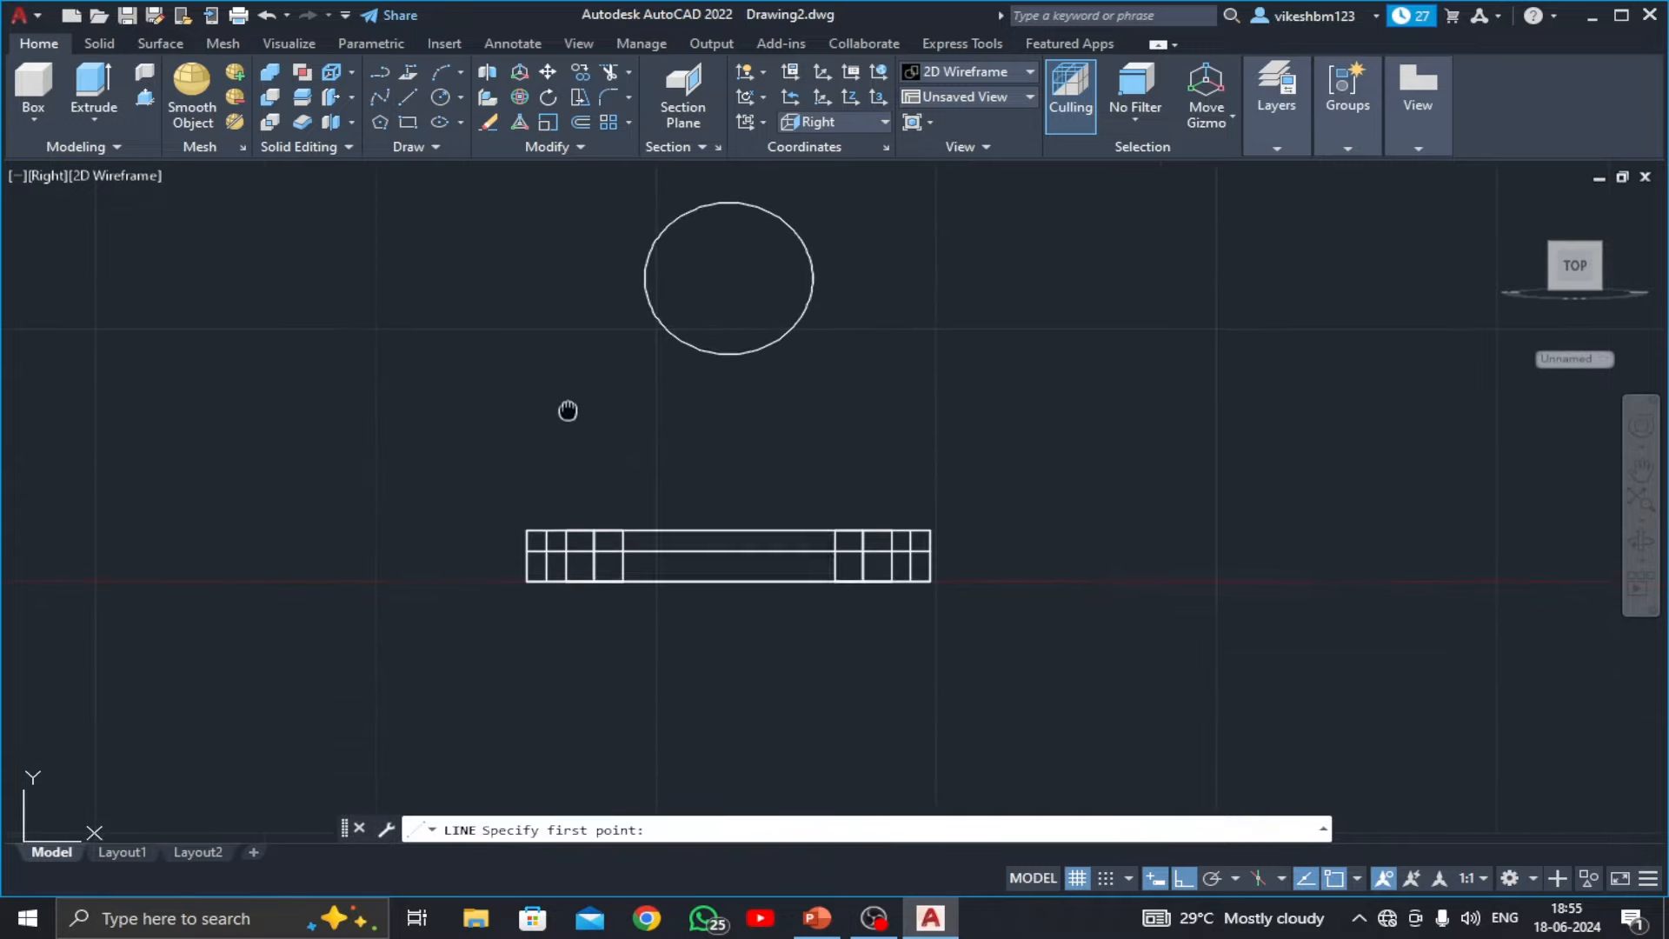
{"action": "left_click", "coordinate": [644, 282]}
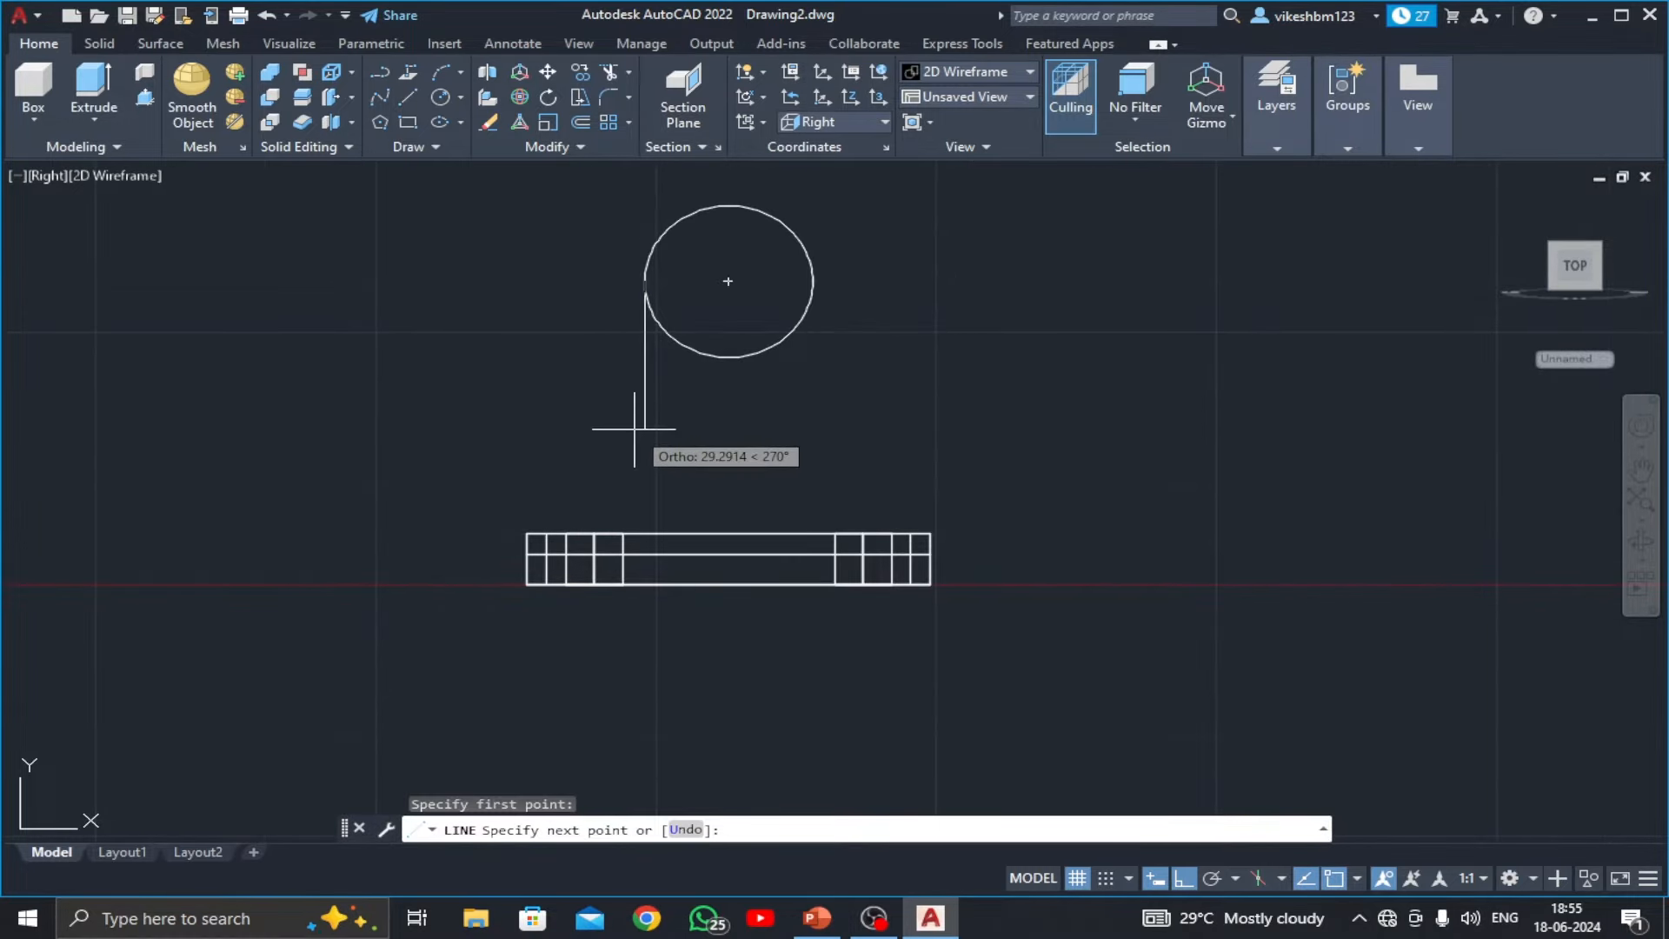
{"action": "type", "text": "50"}
{"action": "key", "text": "Return"}
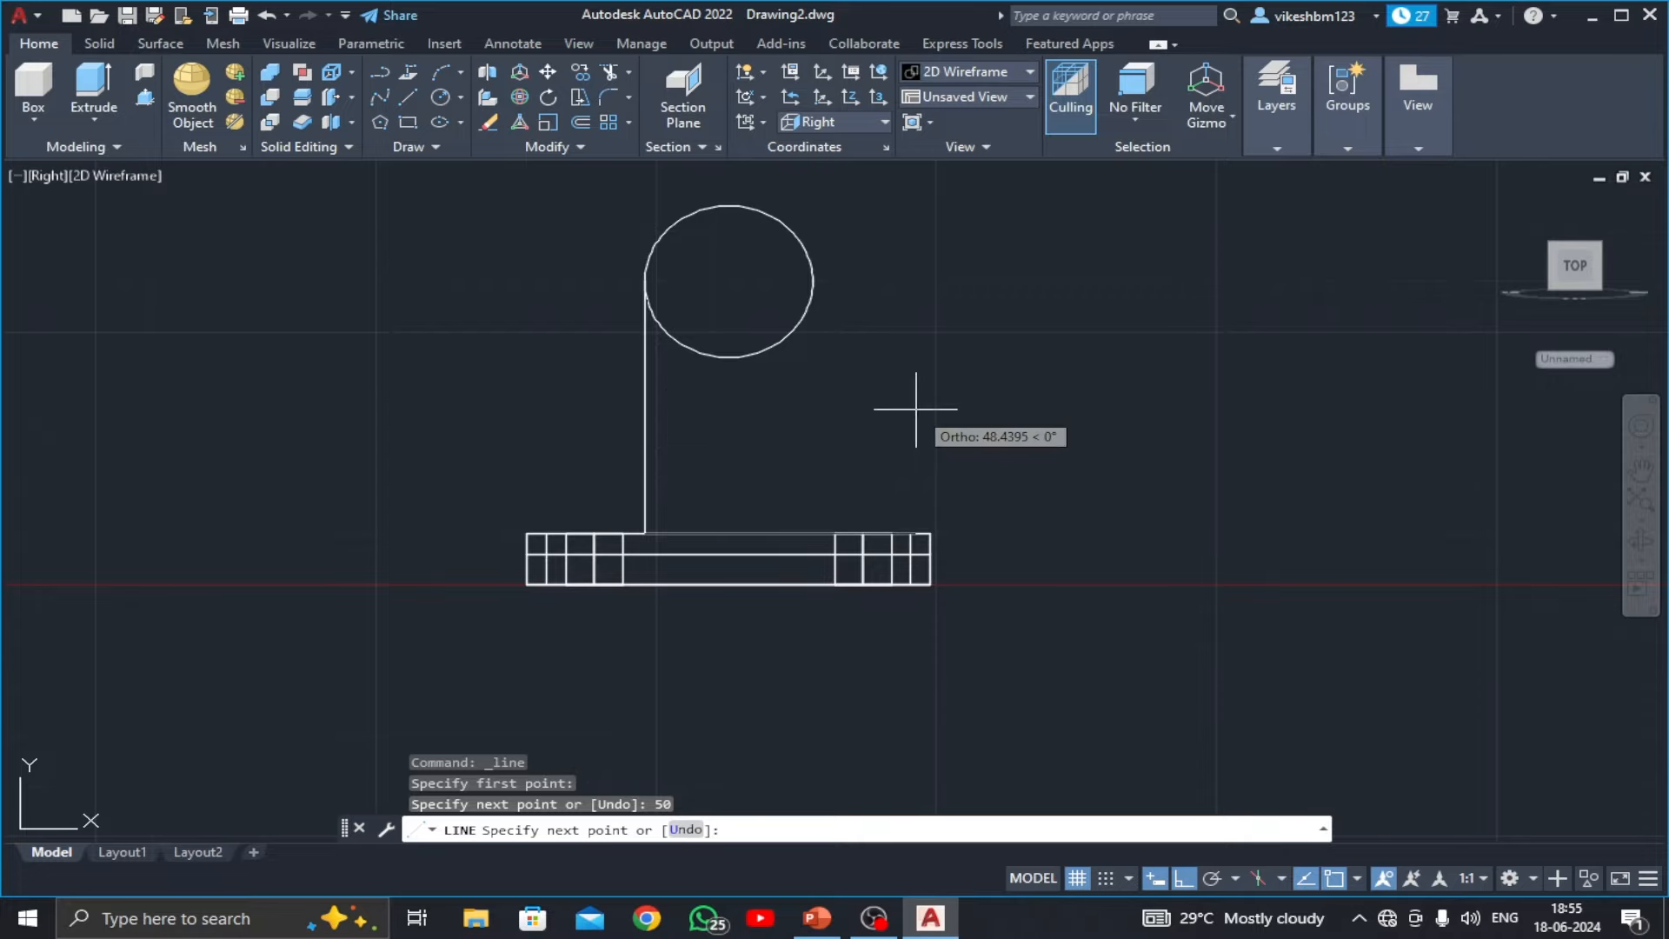
{"action": "type", "text": "30"}
{"action": "key", "text": "Return"}
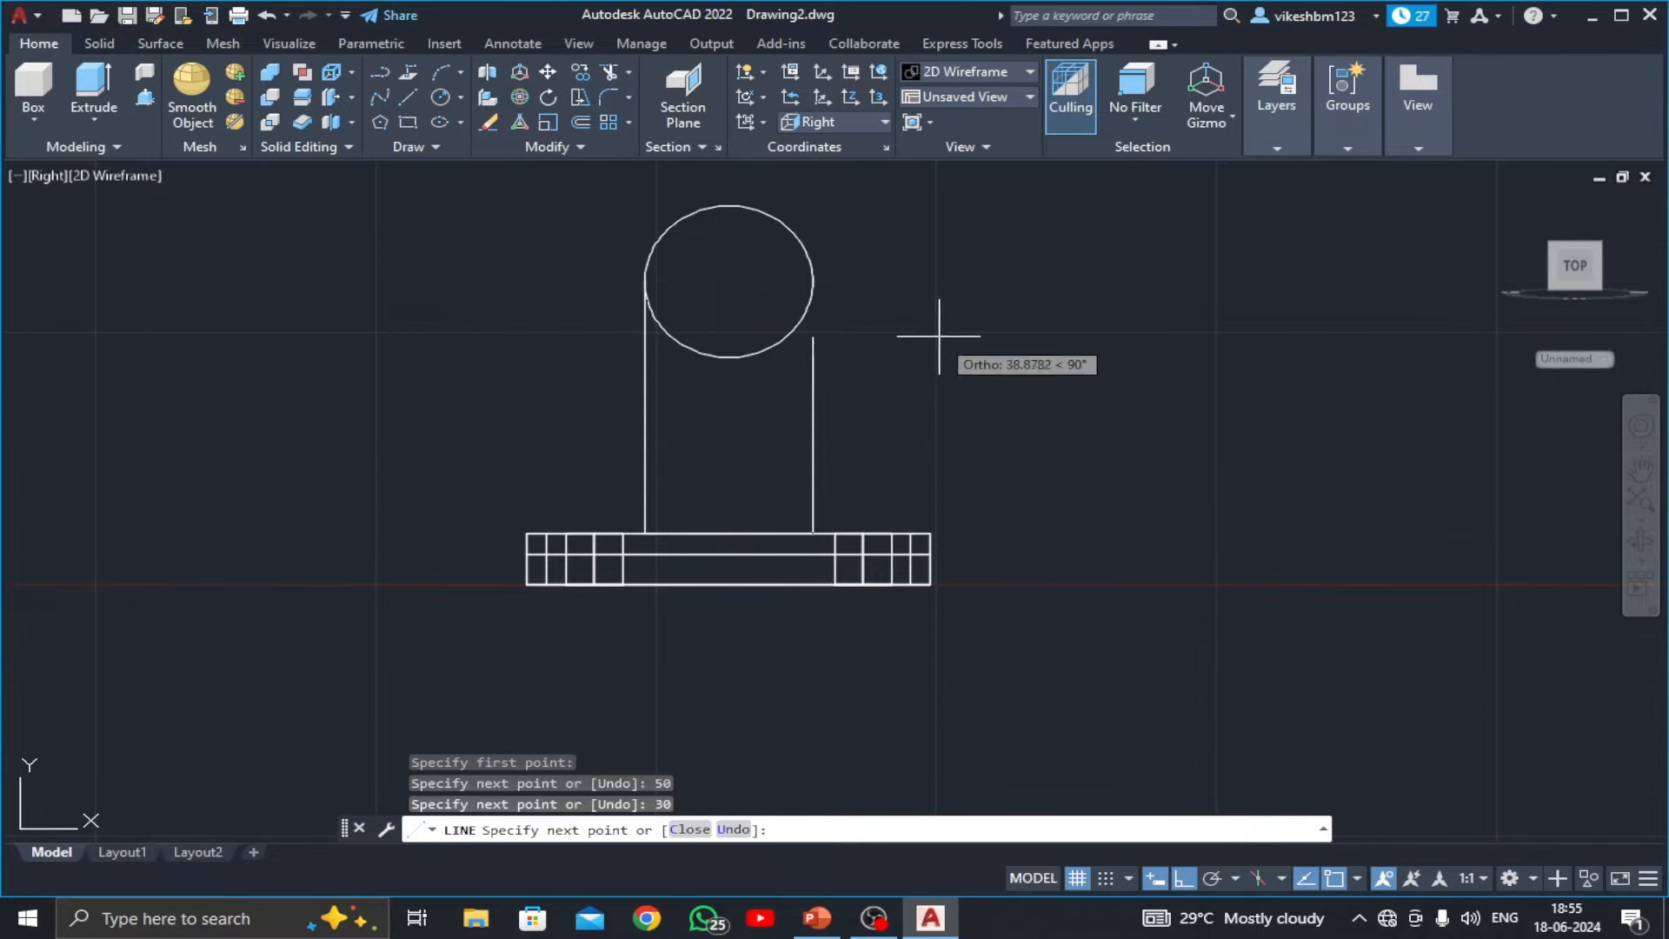
{"action": "type", "text": "1"}
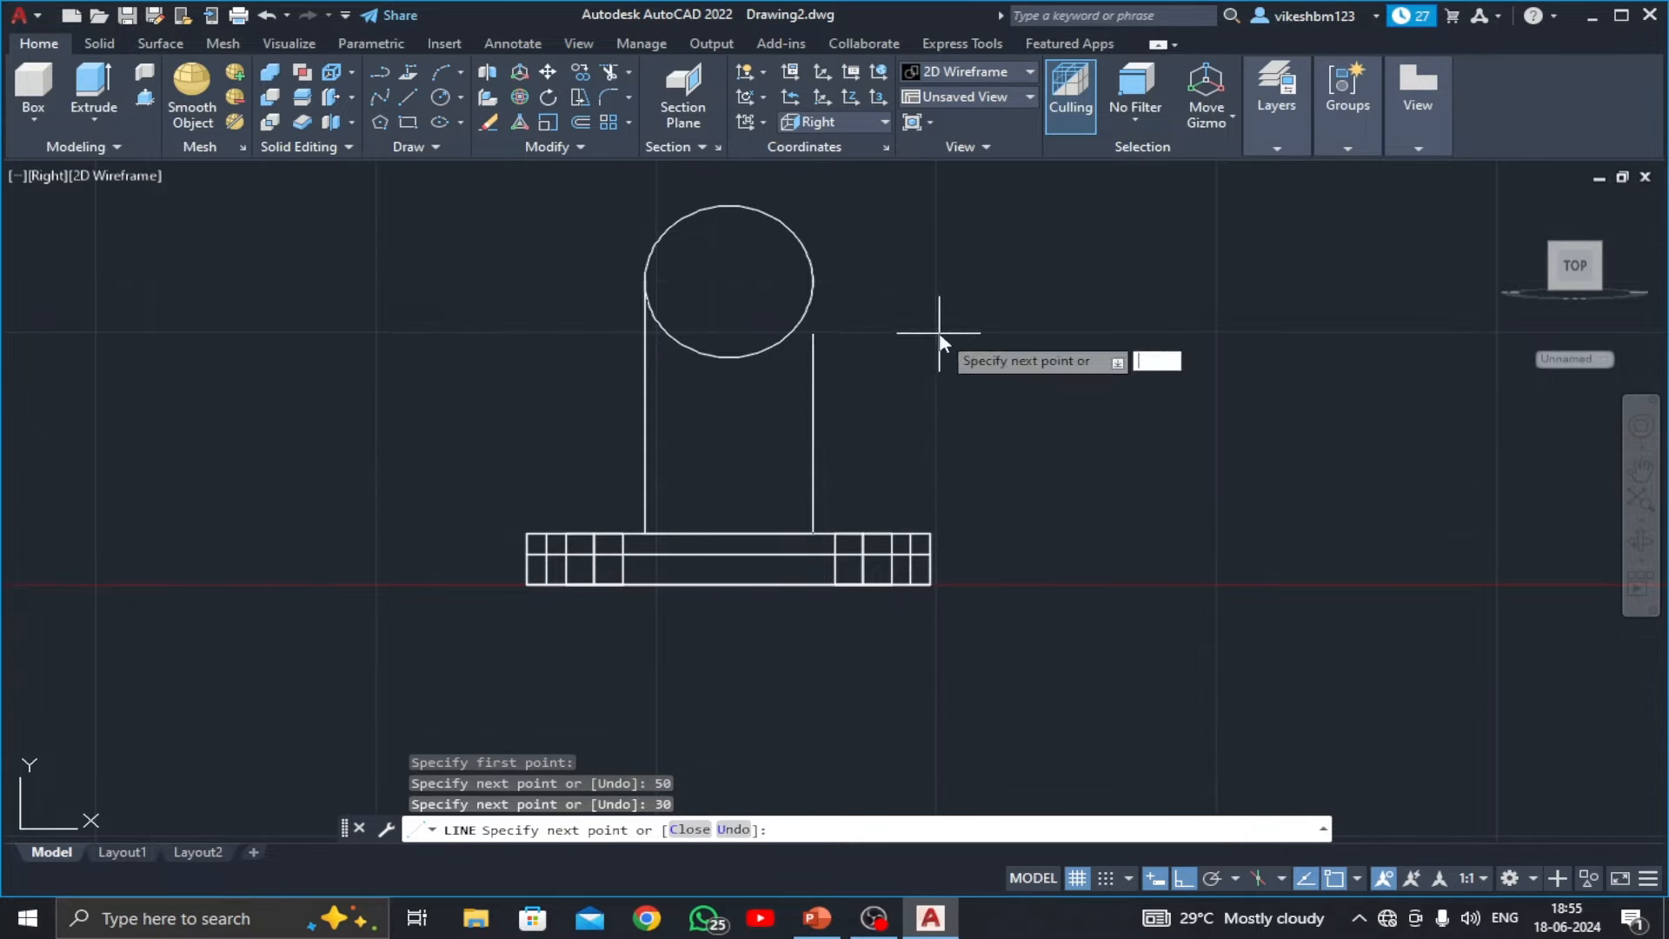
{"action": "type", "text": "0"}
{"action": "key", "text": "Return"}
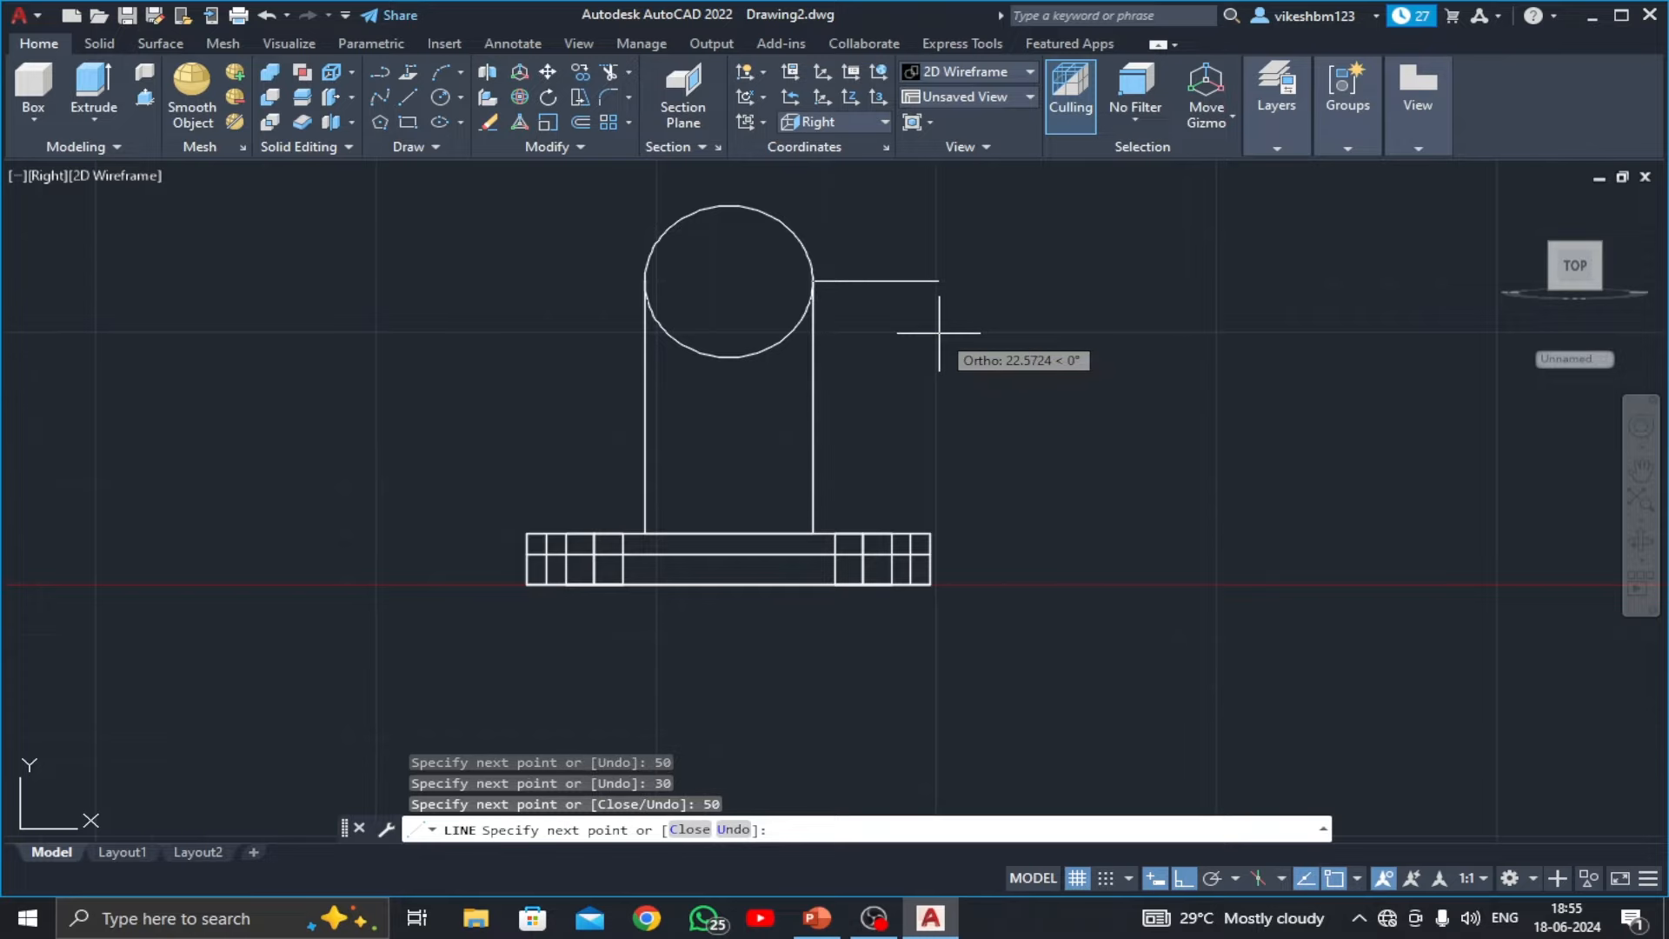
{"action": "key", "text": "Escape"}
{"action": "middle_click_drag", "start_coordinate": [865, 389], "coordinate": [877, 419]}
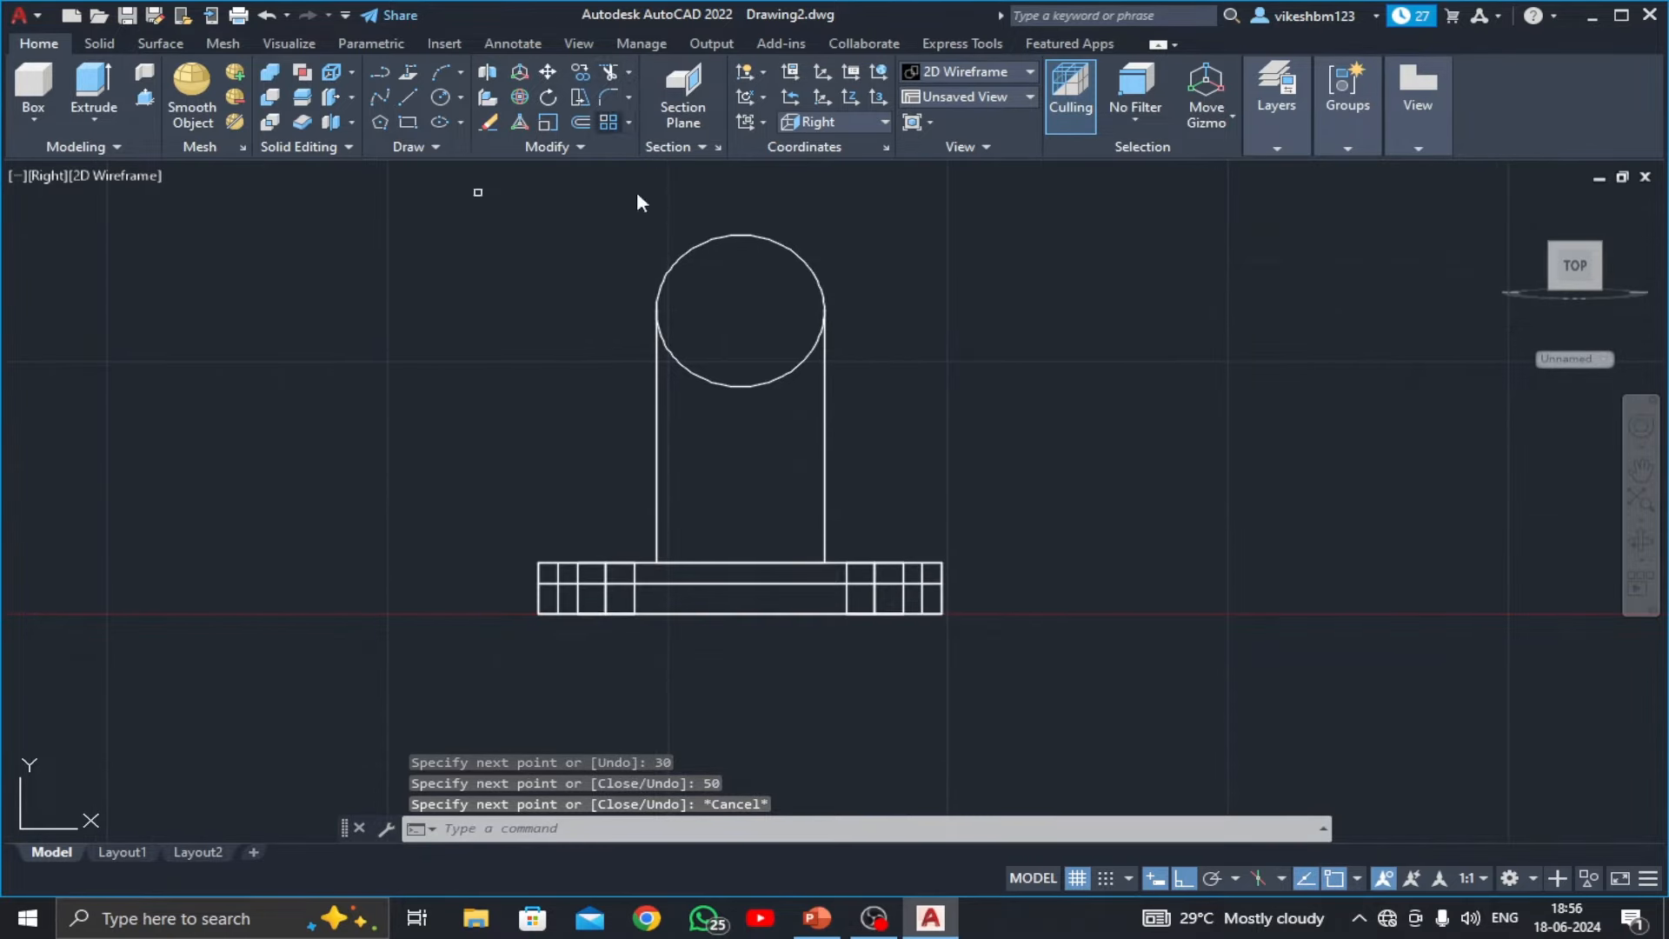
- Trim away the lower half of the circle between the two vertical lines
{"action": "type", "text": "tr"}
{"action": "key", "text": "space"}
{"action": "scroll", "coordinate": [718, 385], "scroll_direction": "up", "scroll_amount": 4}
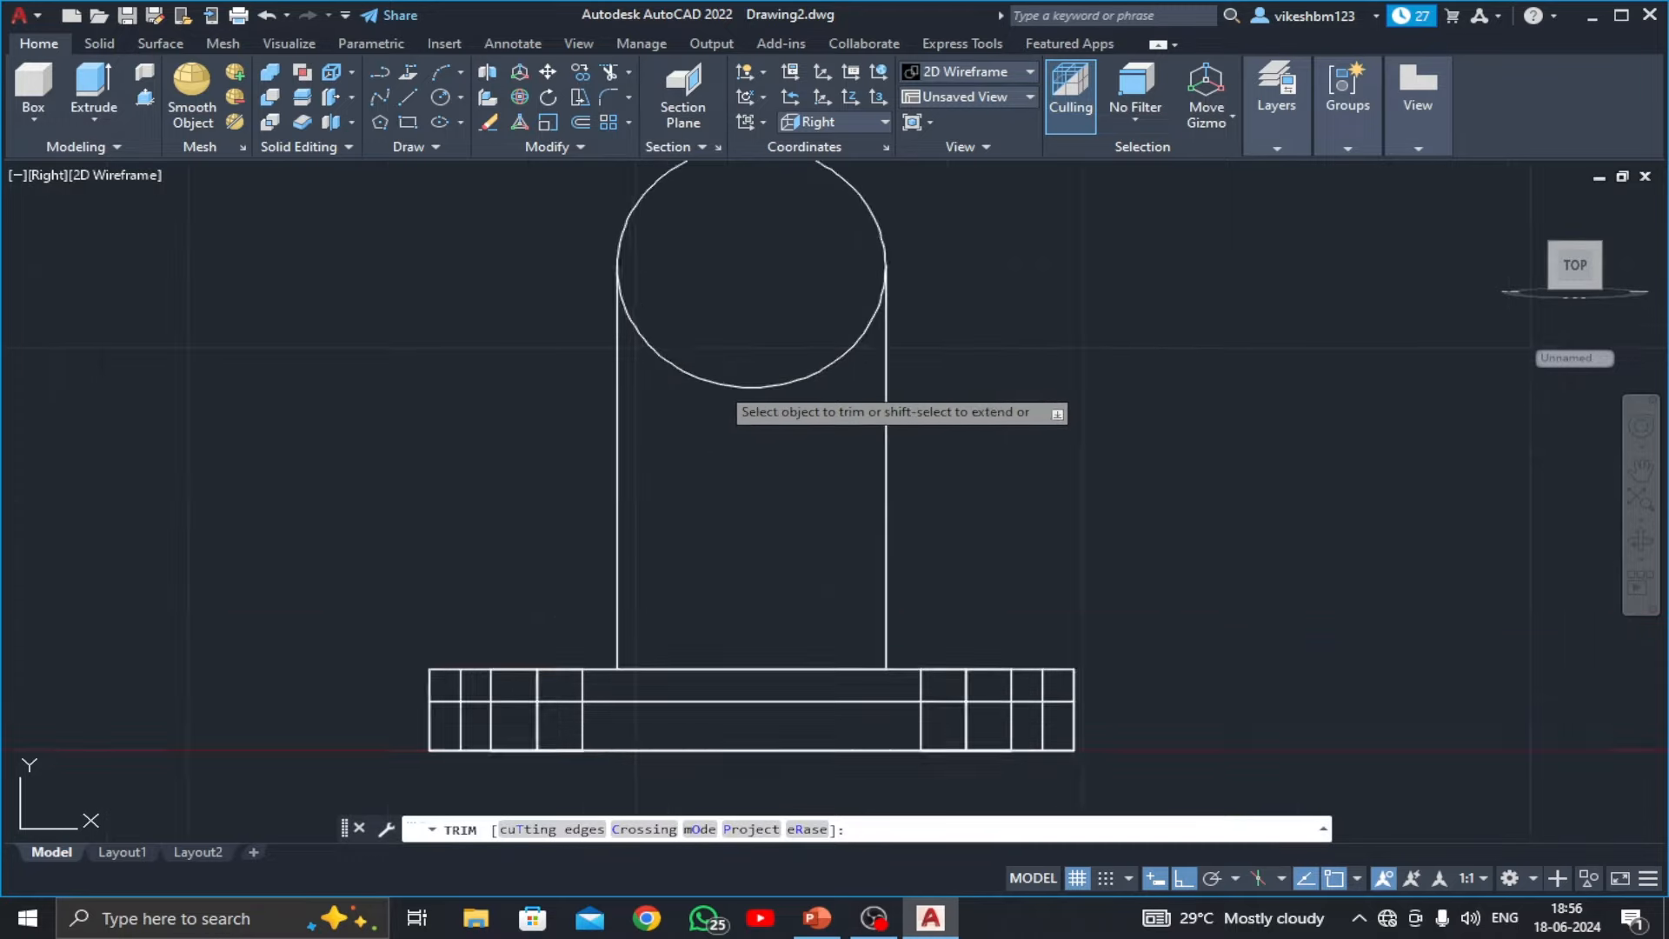
{"action": "left_click", "coordinate": [718, 385]}
{"action": "scroll", "coordinate": [716, 431], "scroll_direction": "down", "scroll_amount": 4}
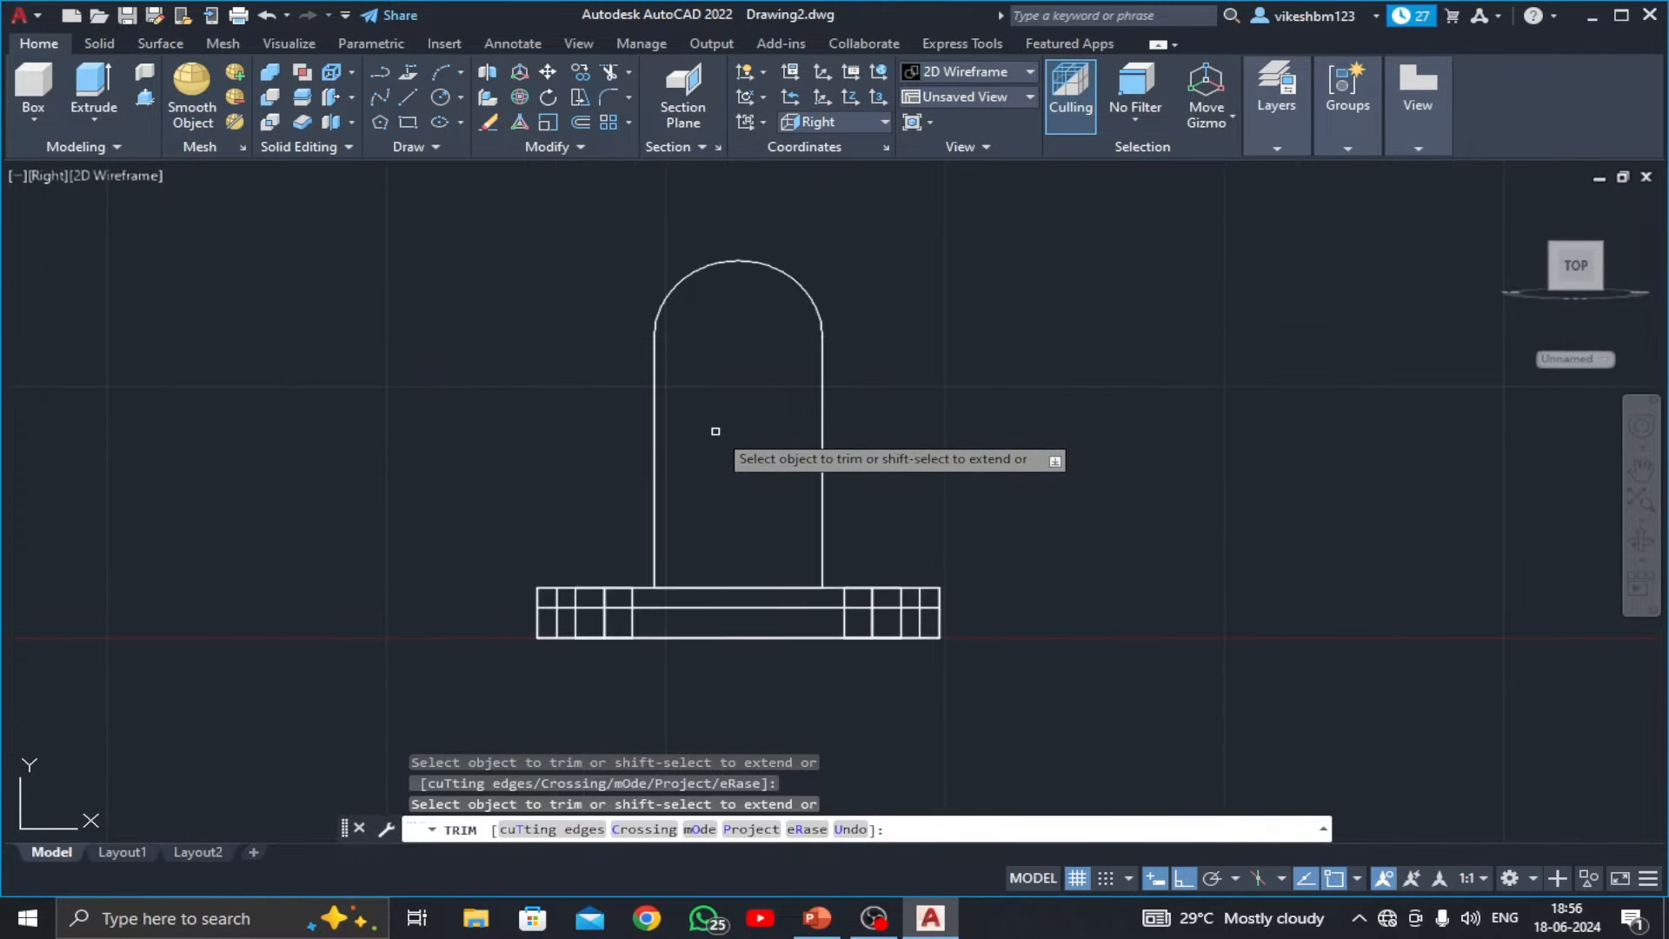
{"action": "key", "text": "Return"}
{"action": "scroll", "coordinate": [876, 461], "scroll_direction": "down", "scroll_amount": 3}
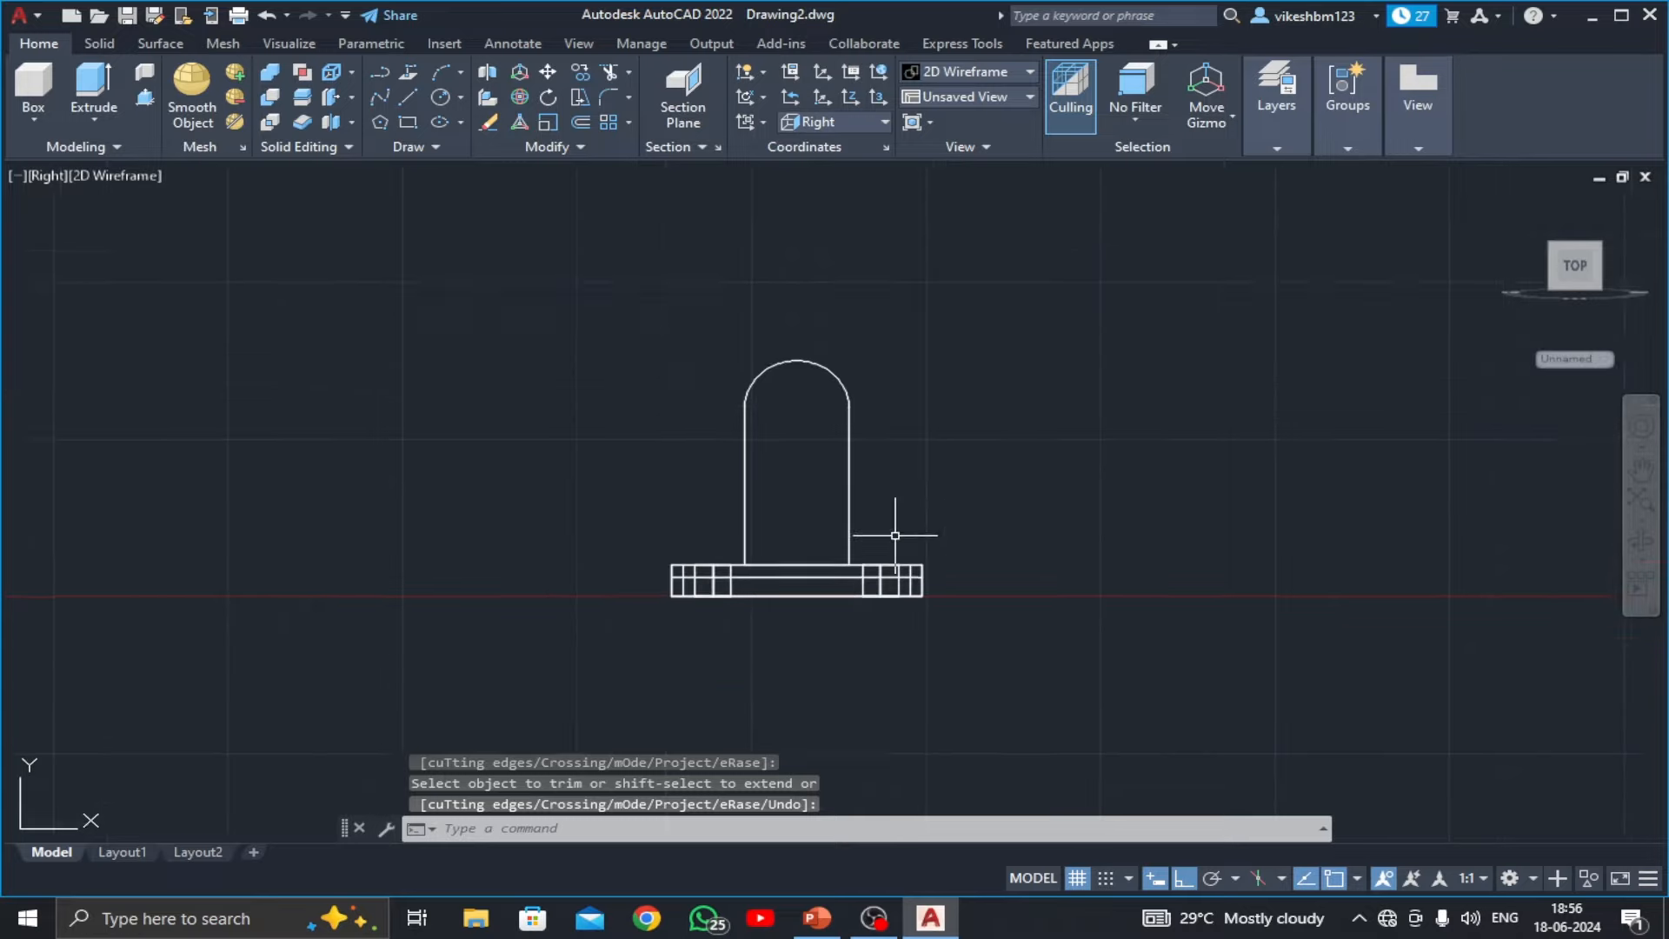
- Join the arc and the three straight lines of the upright's outline into one polyline
{"action": "left_click", "coordinate": [543, 157]}
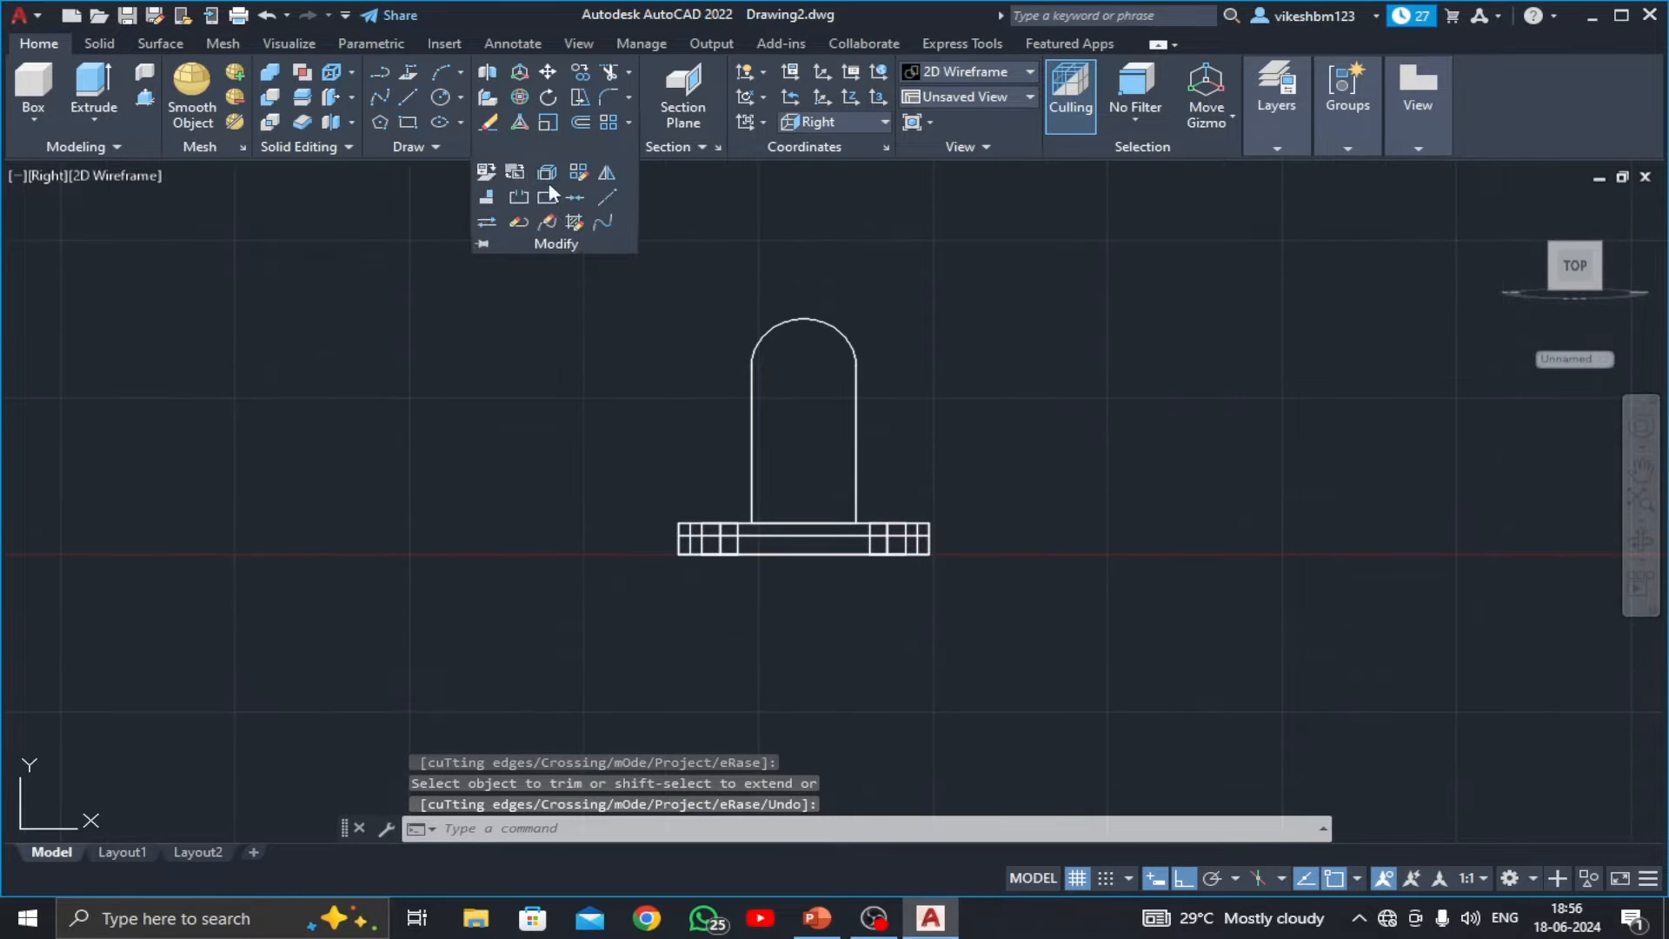
{"action": "left_click", "coordinate": [575, 198]}
{"action": "left_click", "coordinate": [904, 289]}
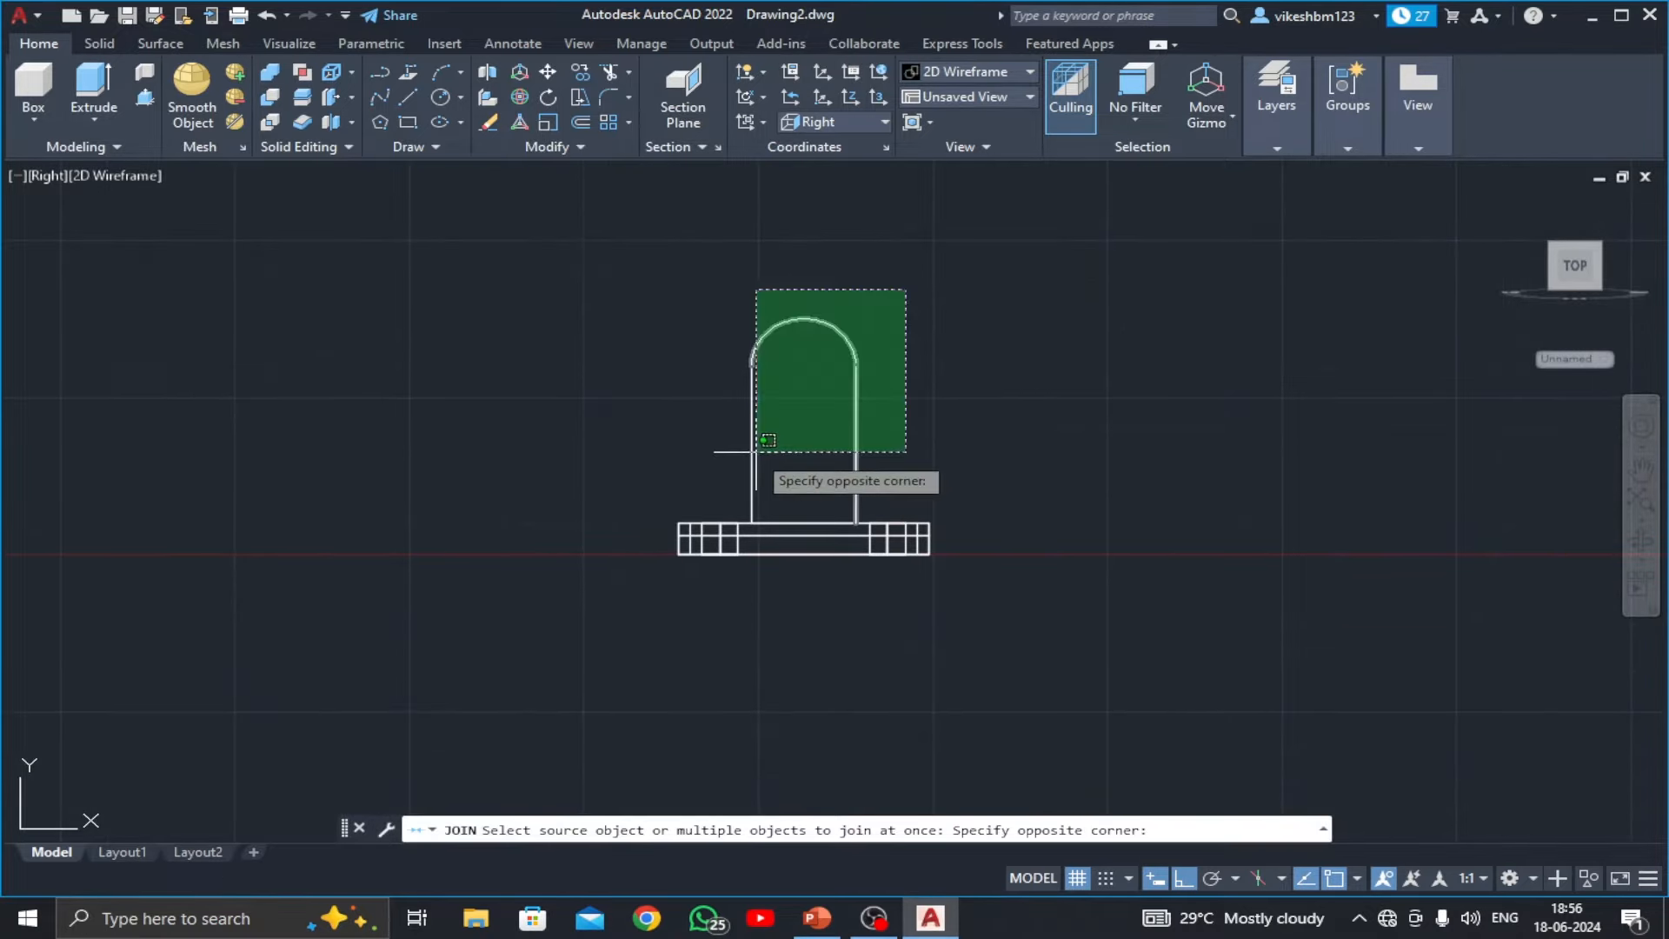
{"action": "left_click", "coordinate": [684, 484]}
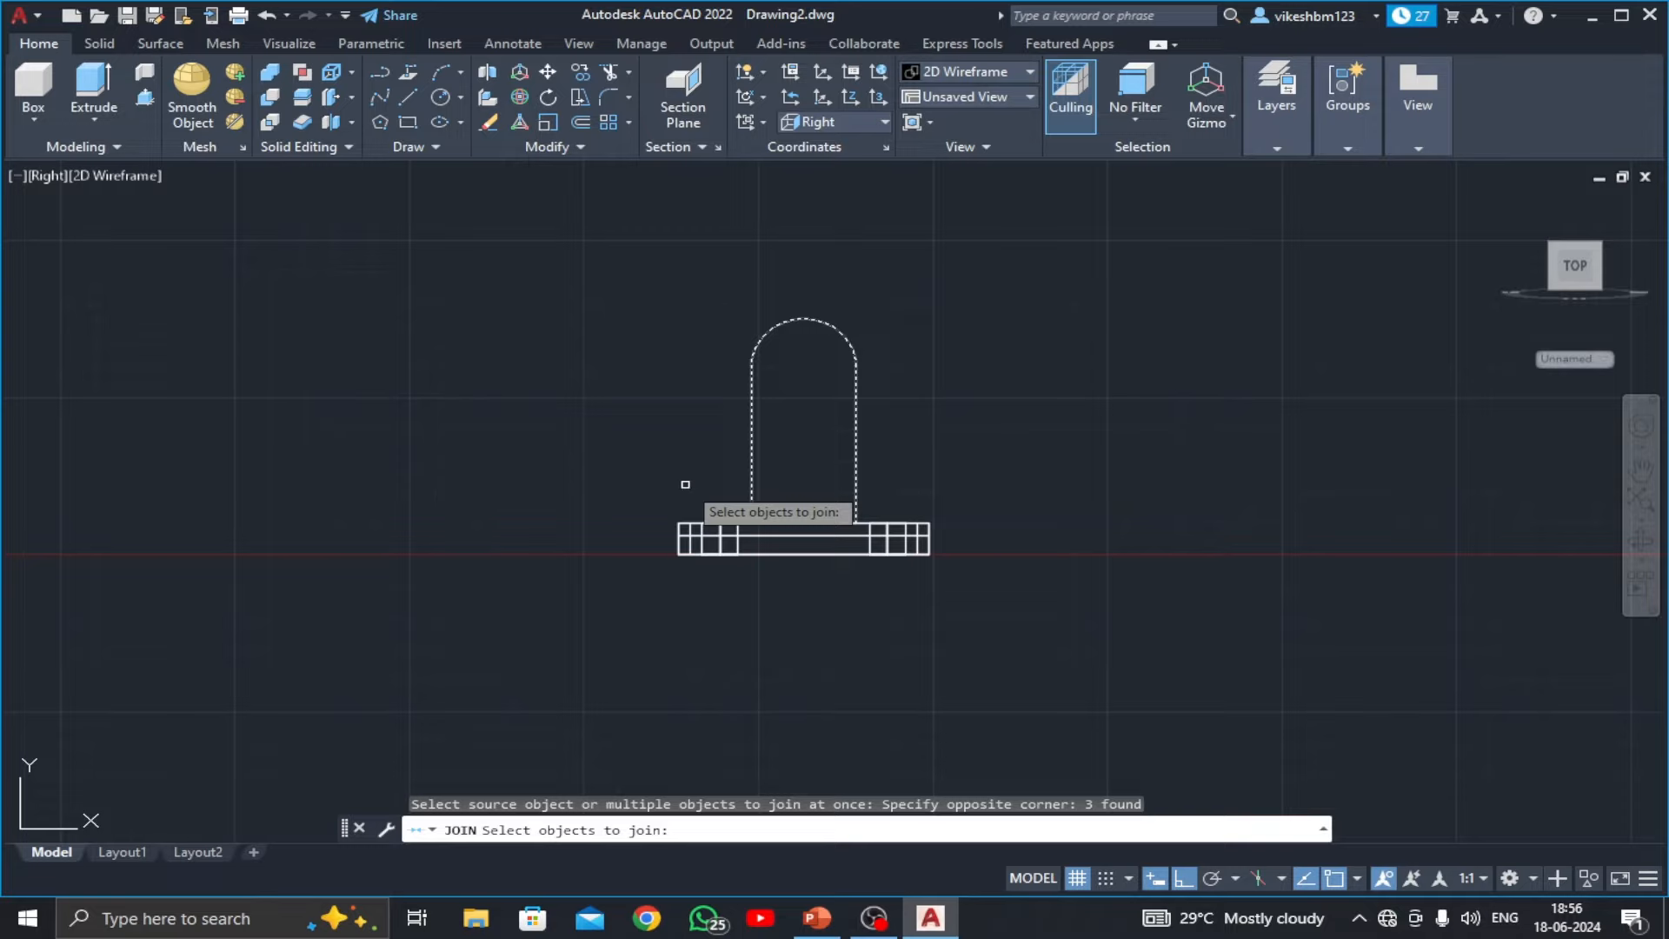
{"action": "left_click", "coordinate": [805, 522]}
{"action": "key", "text": "Return"}
{"action": "scroll", "coordinate": [908, 441], "scroll_direction": "up", "scroll_amount": 2}
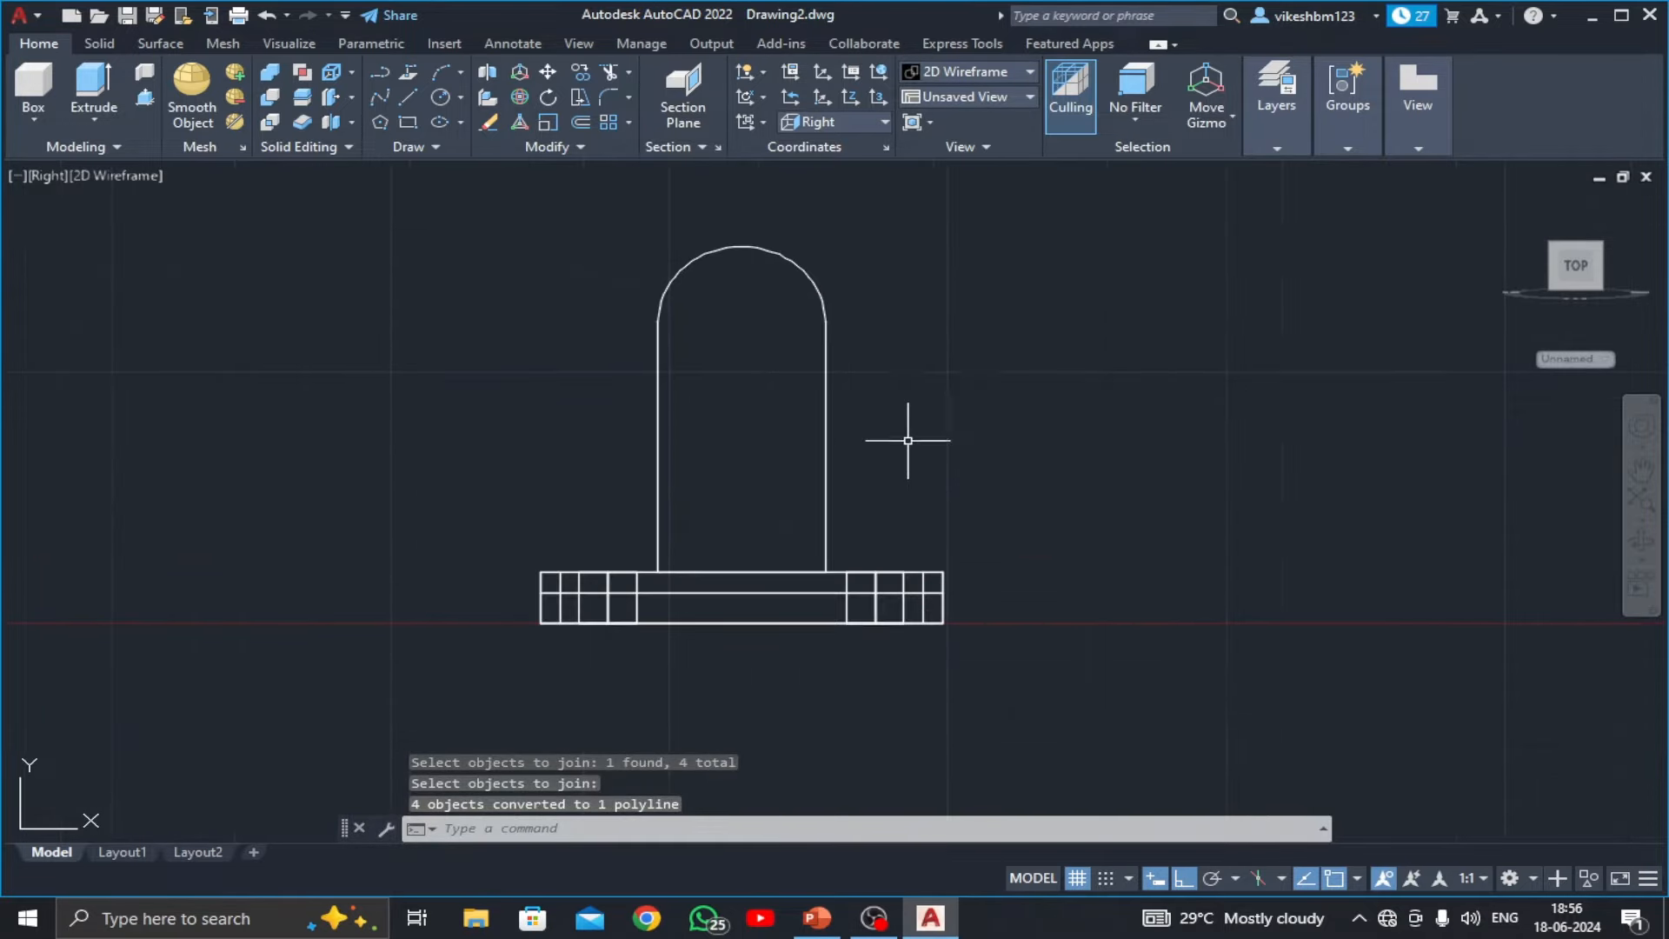
{"action": "middle_click_drag", "start_coordinate": [872, 369], "coordinate": [842, 399]}
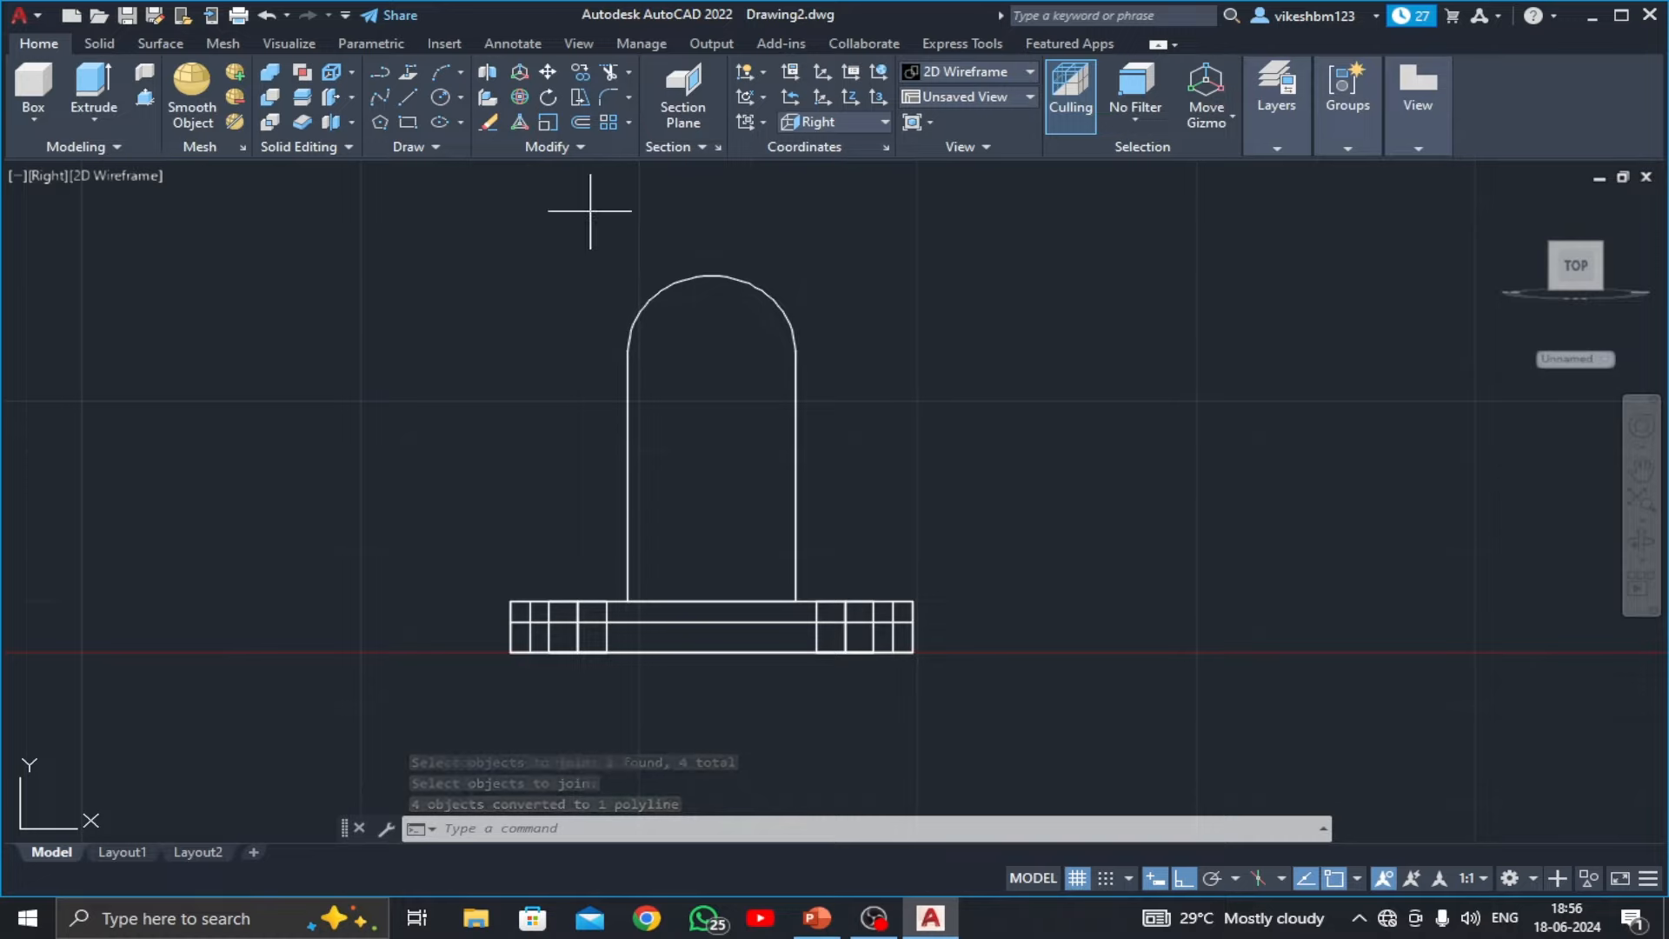
- Draw a circle of radius 15 centred 15 below the top of the upright's arc
{"action": "type", "text": "c"}
{"action": "key", "text": "Return"}
{"action": "type", "text": "15"}
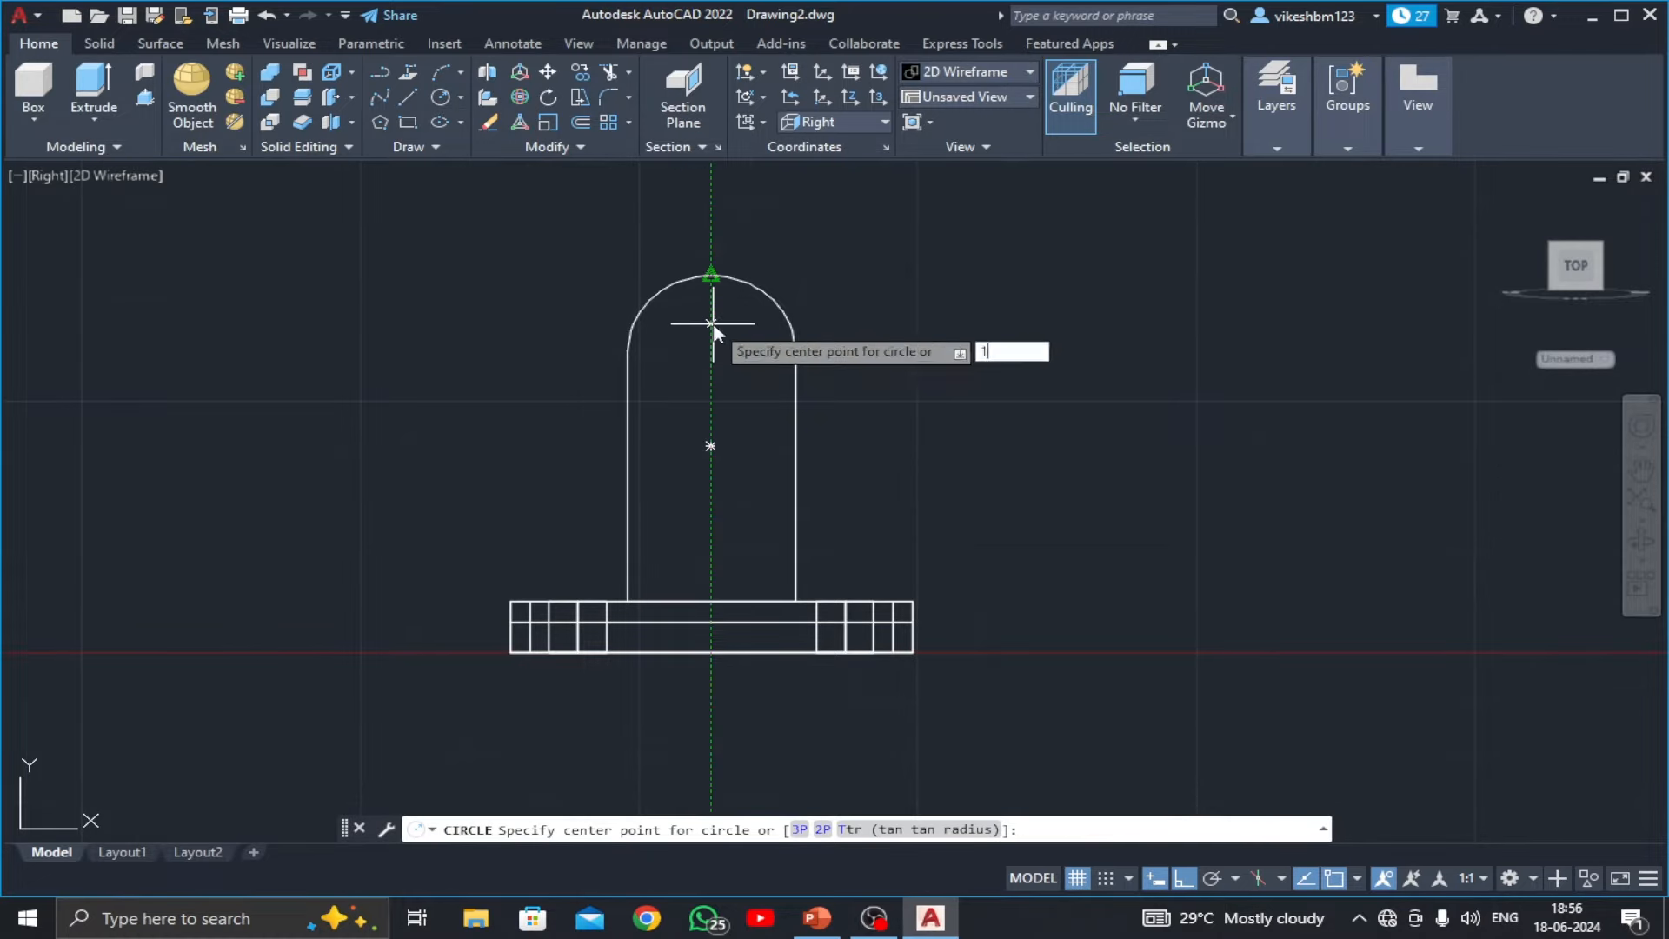
{"action": "key", "text": "Return"}
{"action": "type", "text": "15"}
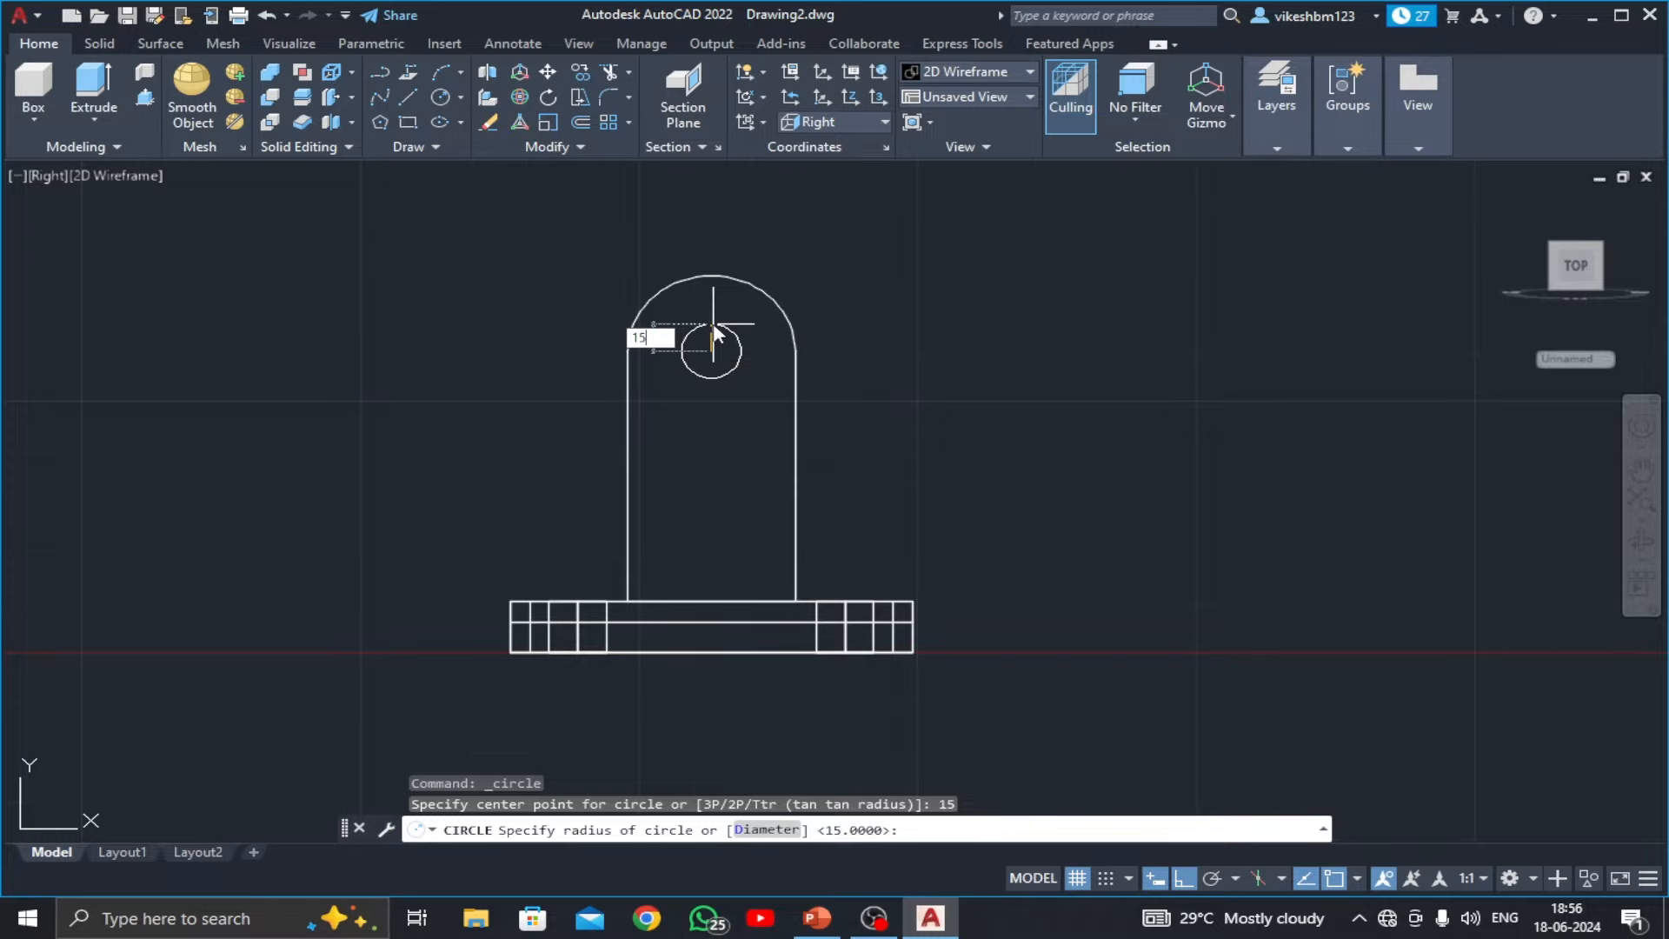
{"action": "key", "text": "Return"}
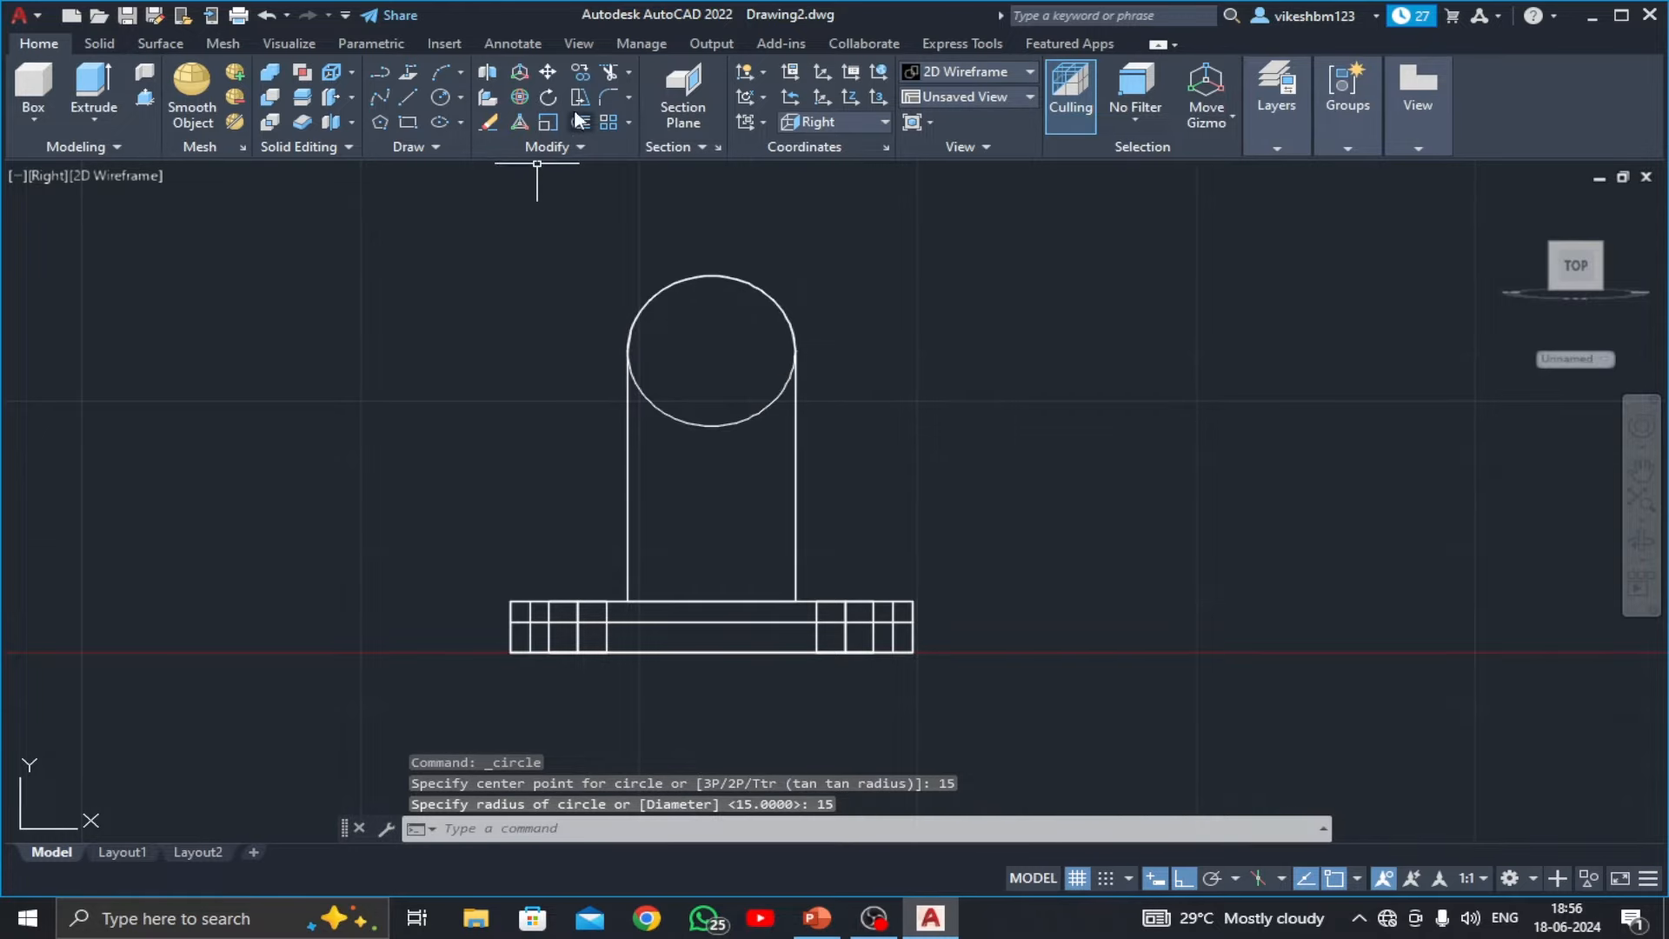
{"action": "middle_click_drag", "start_coordinate": [639, 321], "coordinate": [637, 349]}
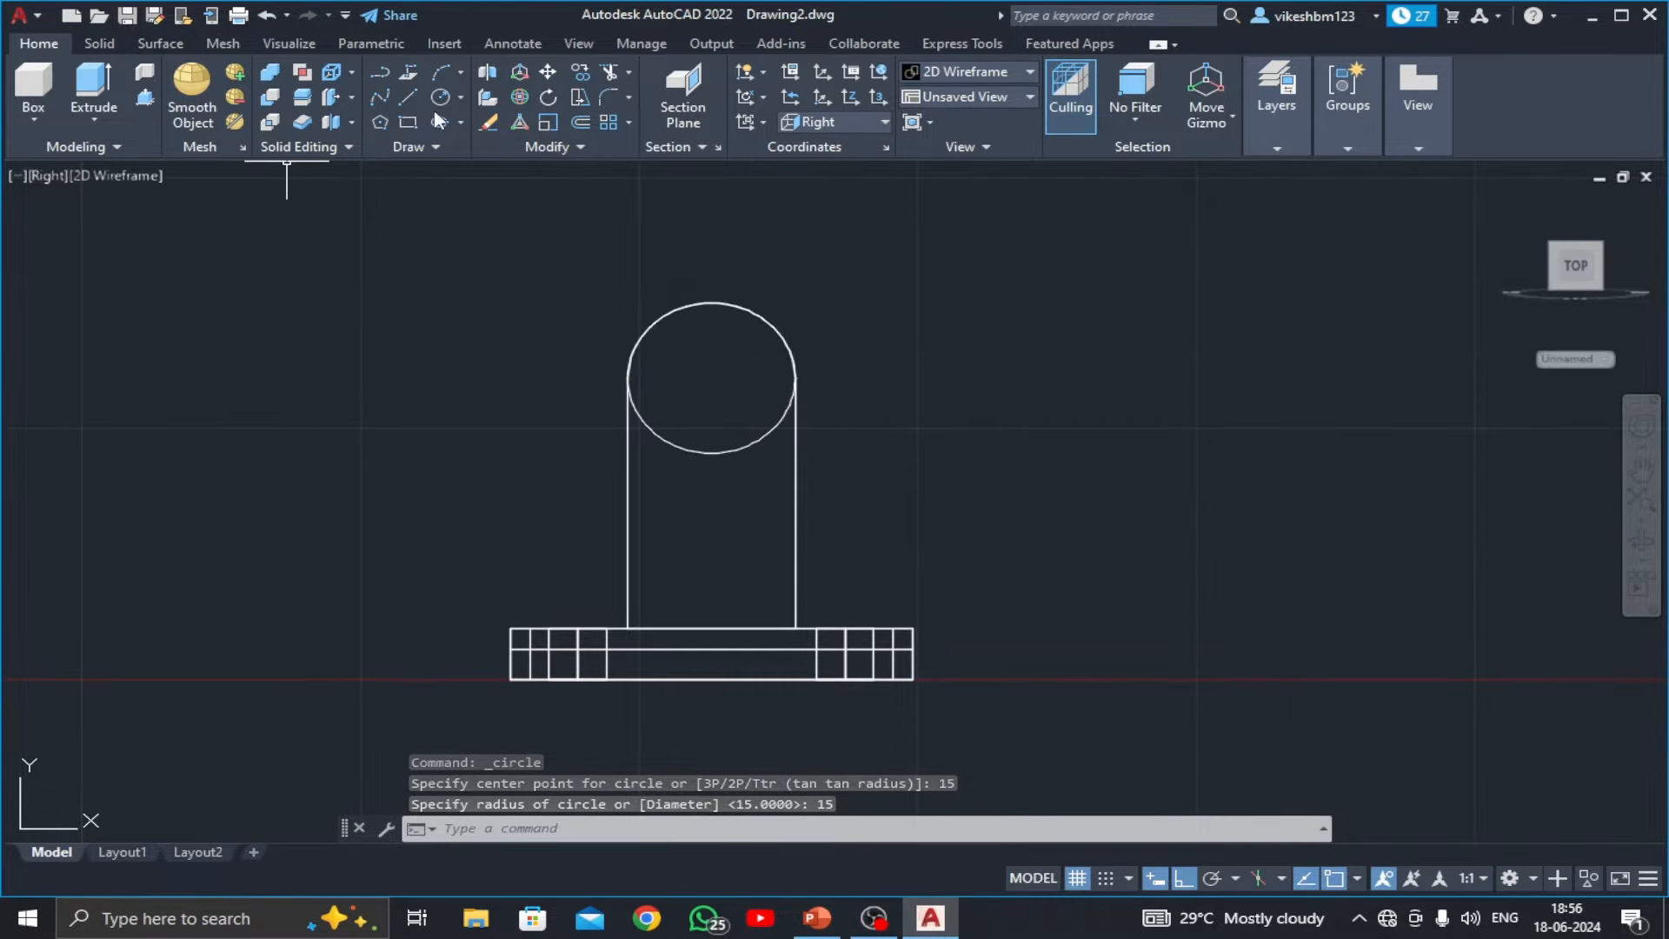
- Draw a circle of diameter 12 concentric with the radius 15 circle
{"action": "left_click", "coordinate": [461, 98]}
{"action": "left_click", "coordinate": [502, 130]}
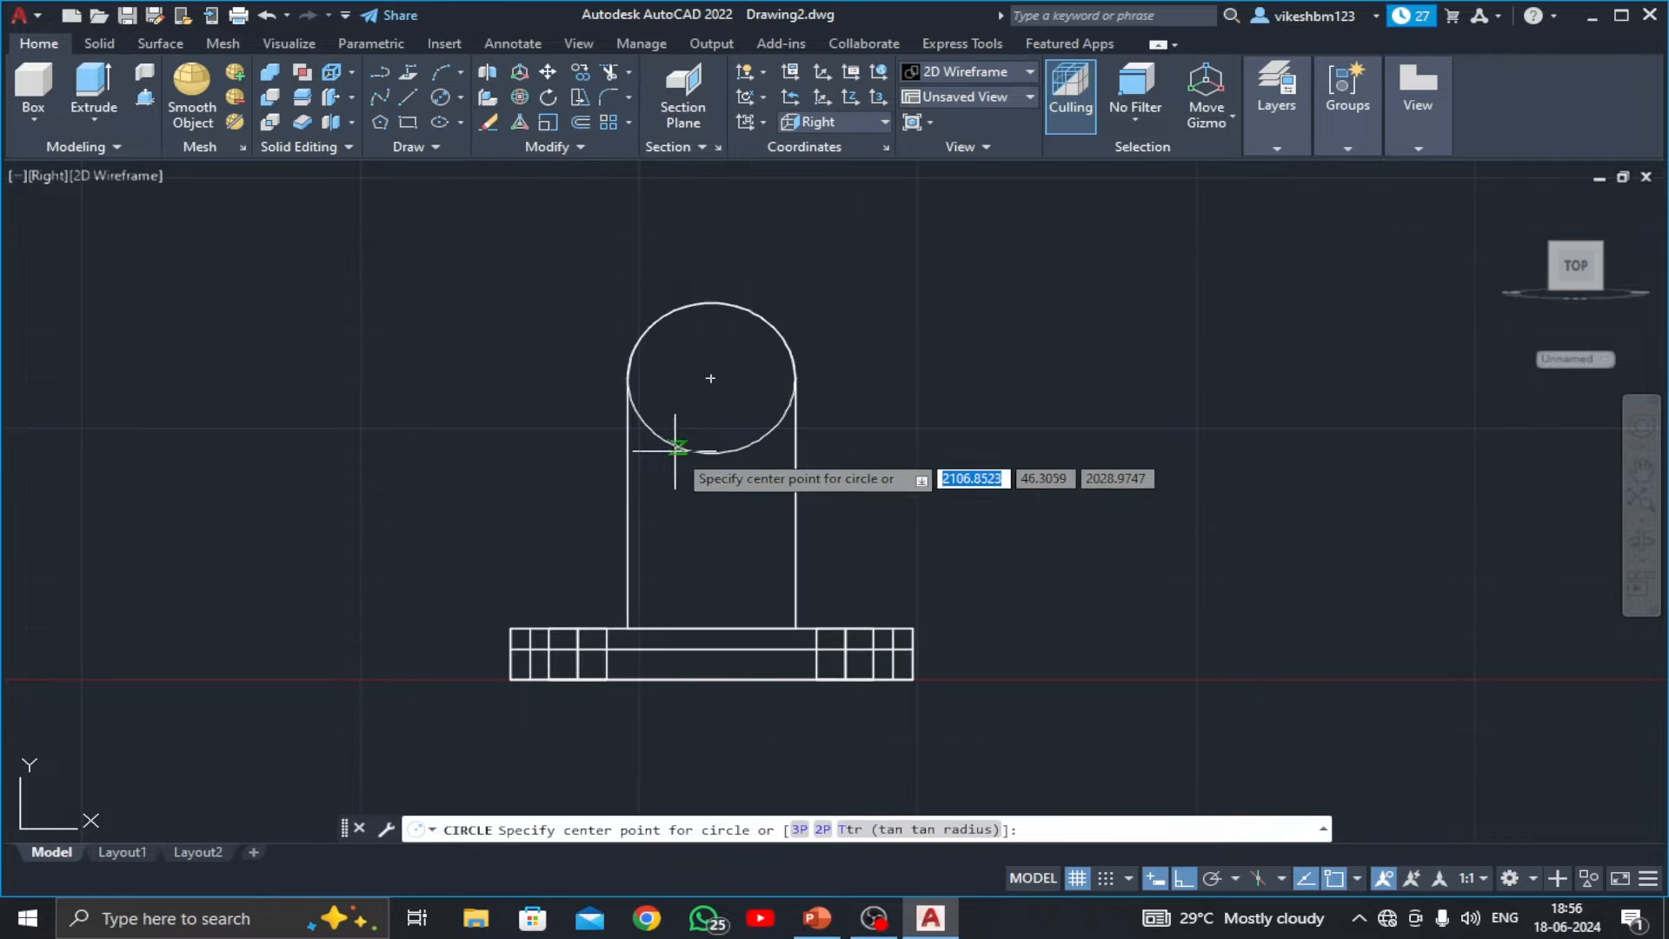
{"action": "left_click", "coordinate": [711, 378]}
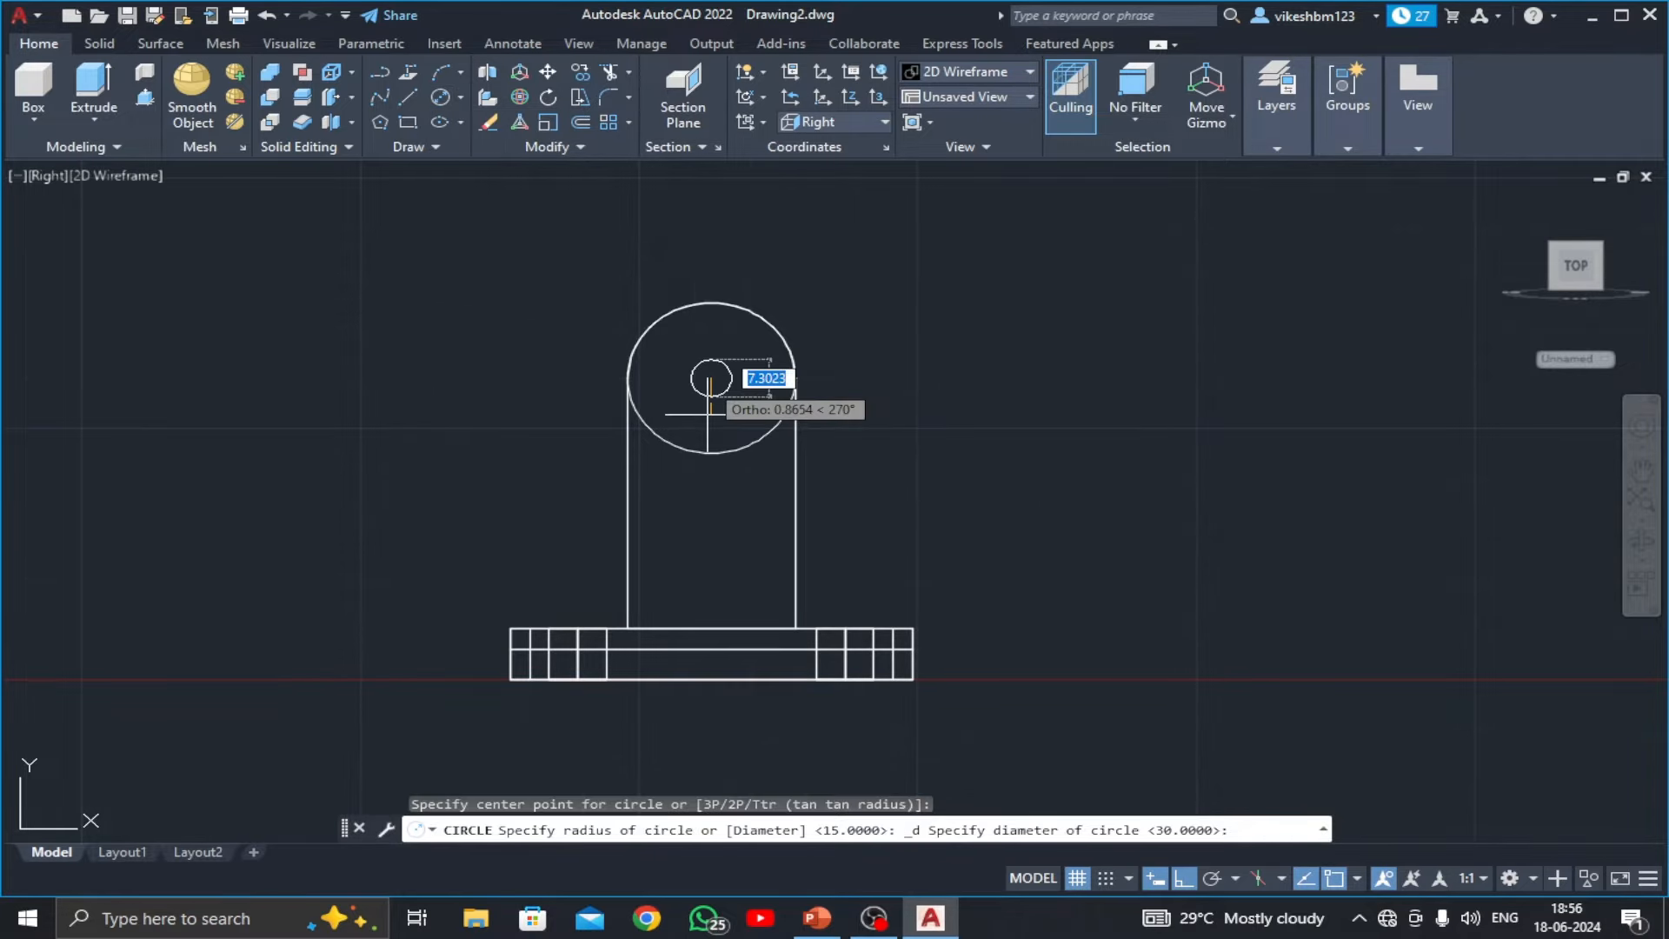
{"action": "type", "text": "1"}
{"action": "type", "text": "2"}
{"action": "key", "text": "Return"}
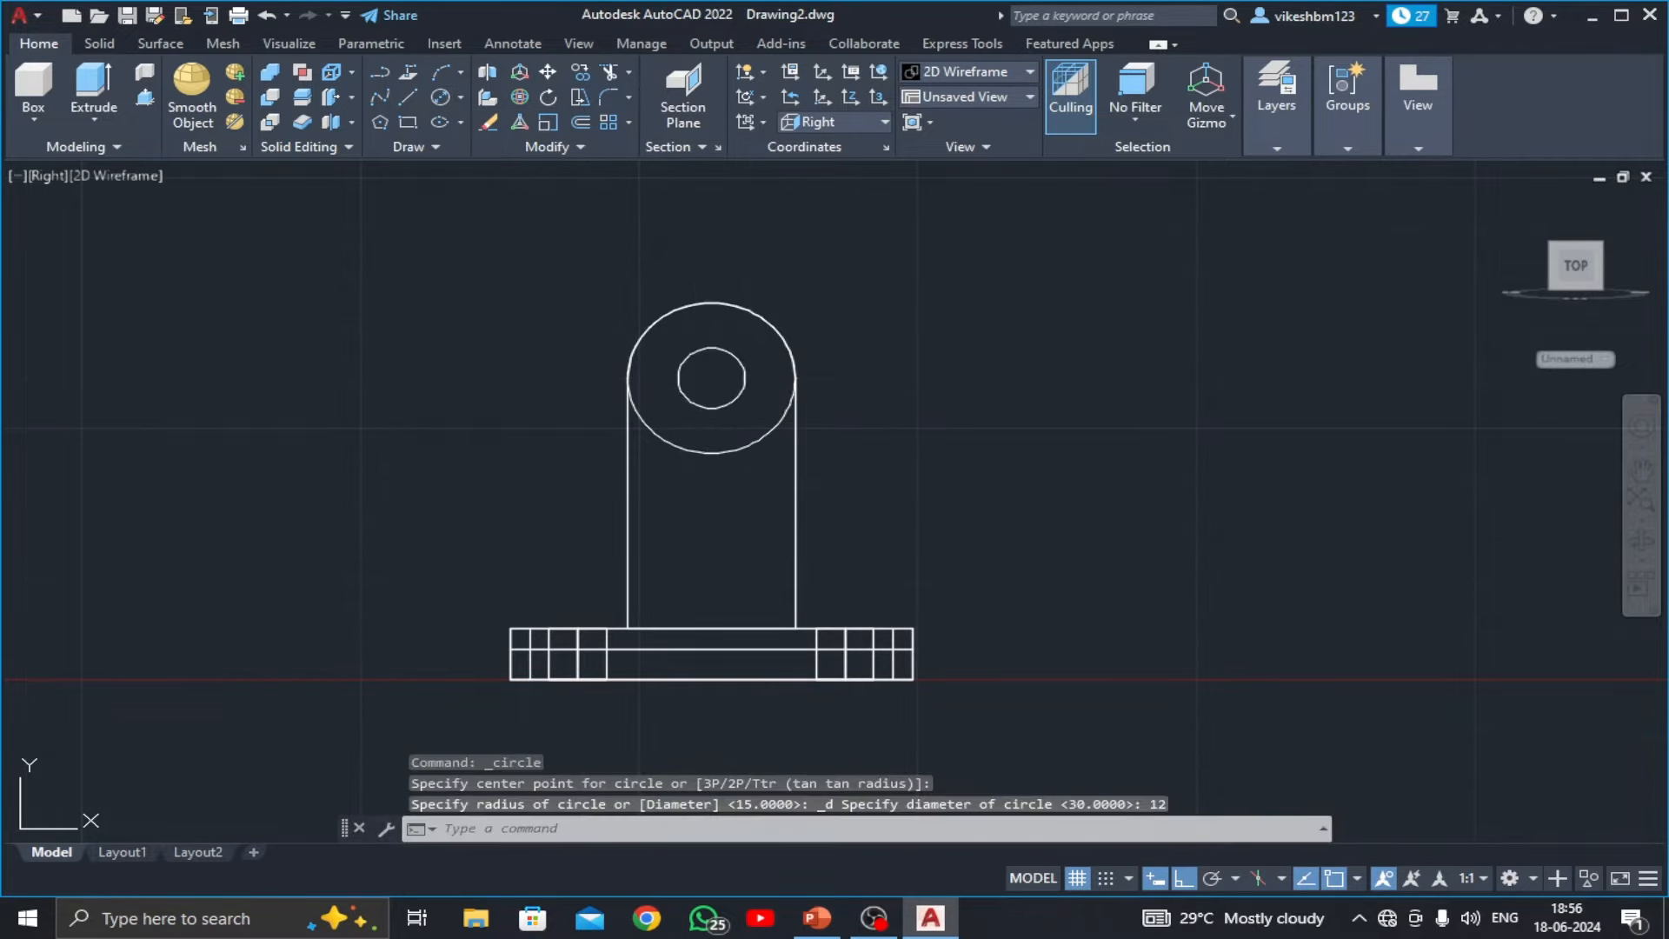
- Switch to SW Isometric and move the upright outline with both circles from its bottom edge midpoint to the midpoint of the plate's notched top edge
{"action": "left_click", "coordinate": [67, 186]}
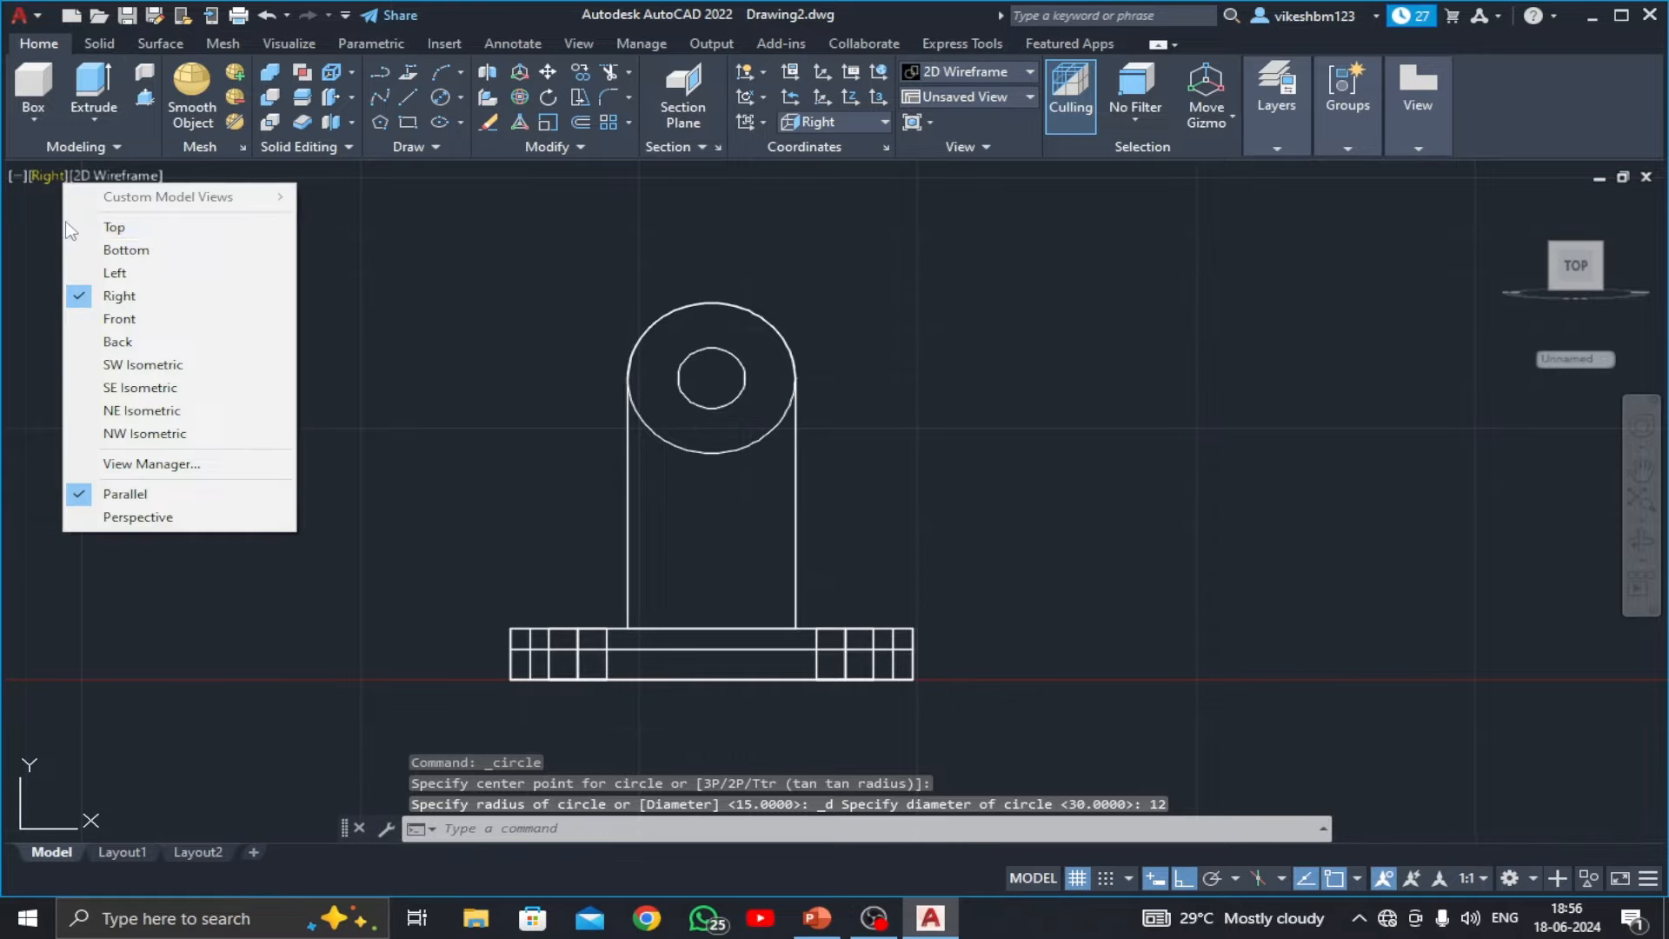
{"action": "left_click", "coordinate": [122, 363]}
{"action": "scroll", "coordinate": [760, 486], "scroll_direction": "down", "scroll_amount": 3}
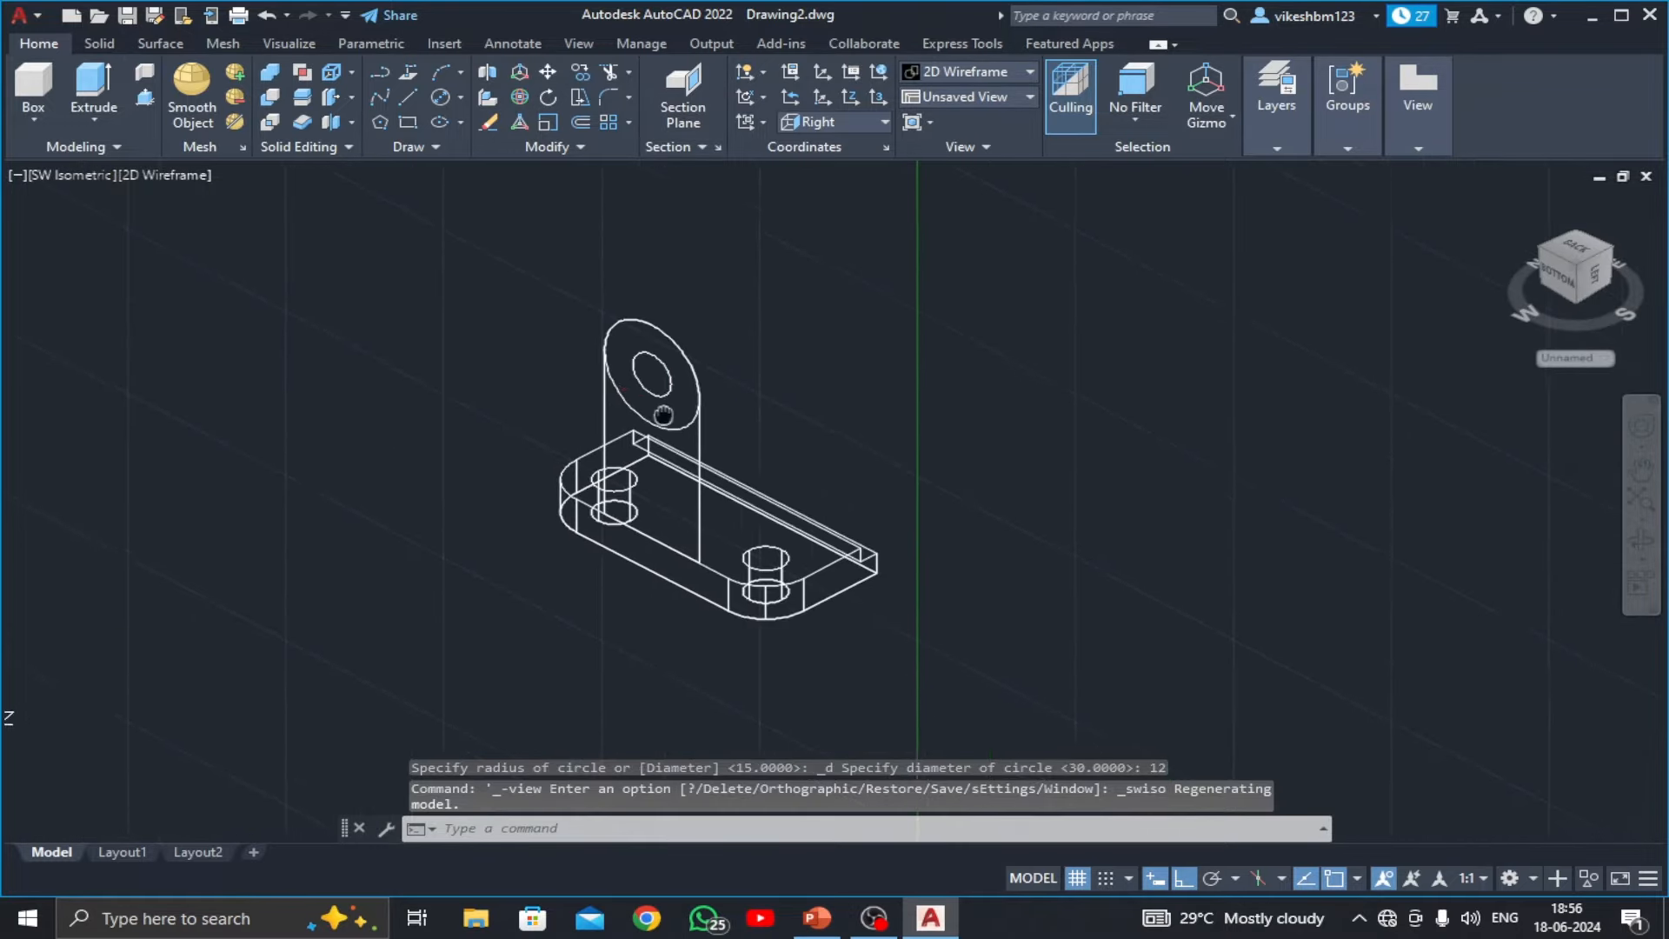
{"action": "left_click", "coordinate": [562, 71]}
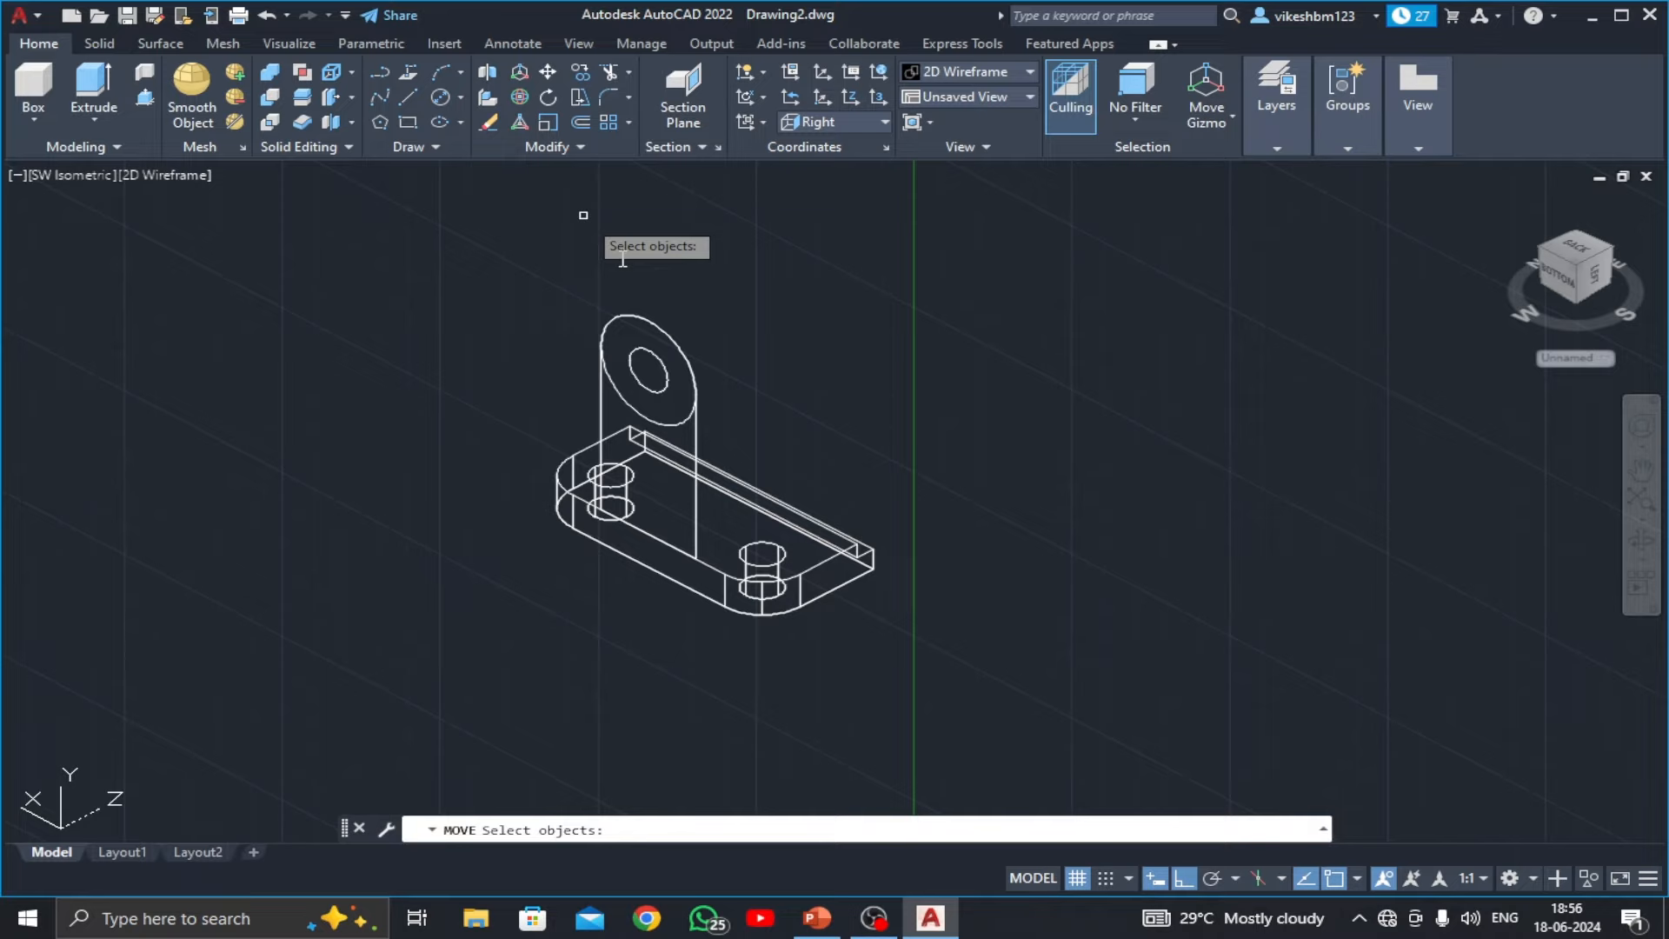
{"action": "left_click", "coordinate": [700, 284]}
{"action": "left_click", "coordinate": [558, 403]}
{"action": "scroll", "coordinate": [558, 403], "scroll_direction": "up", "scroll_amount": 6}
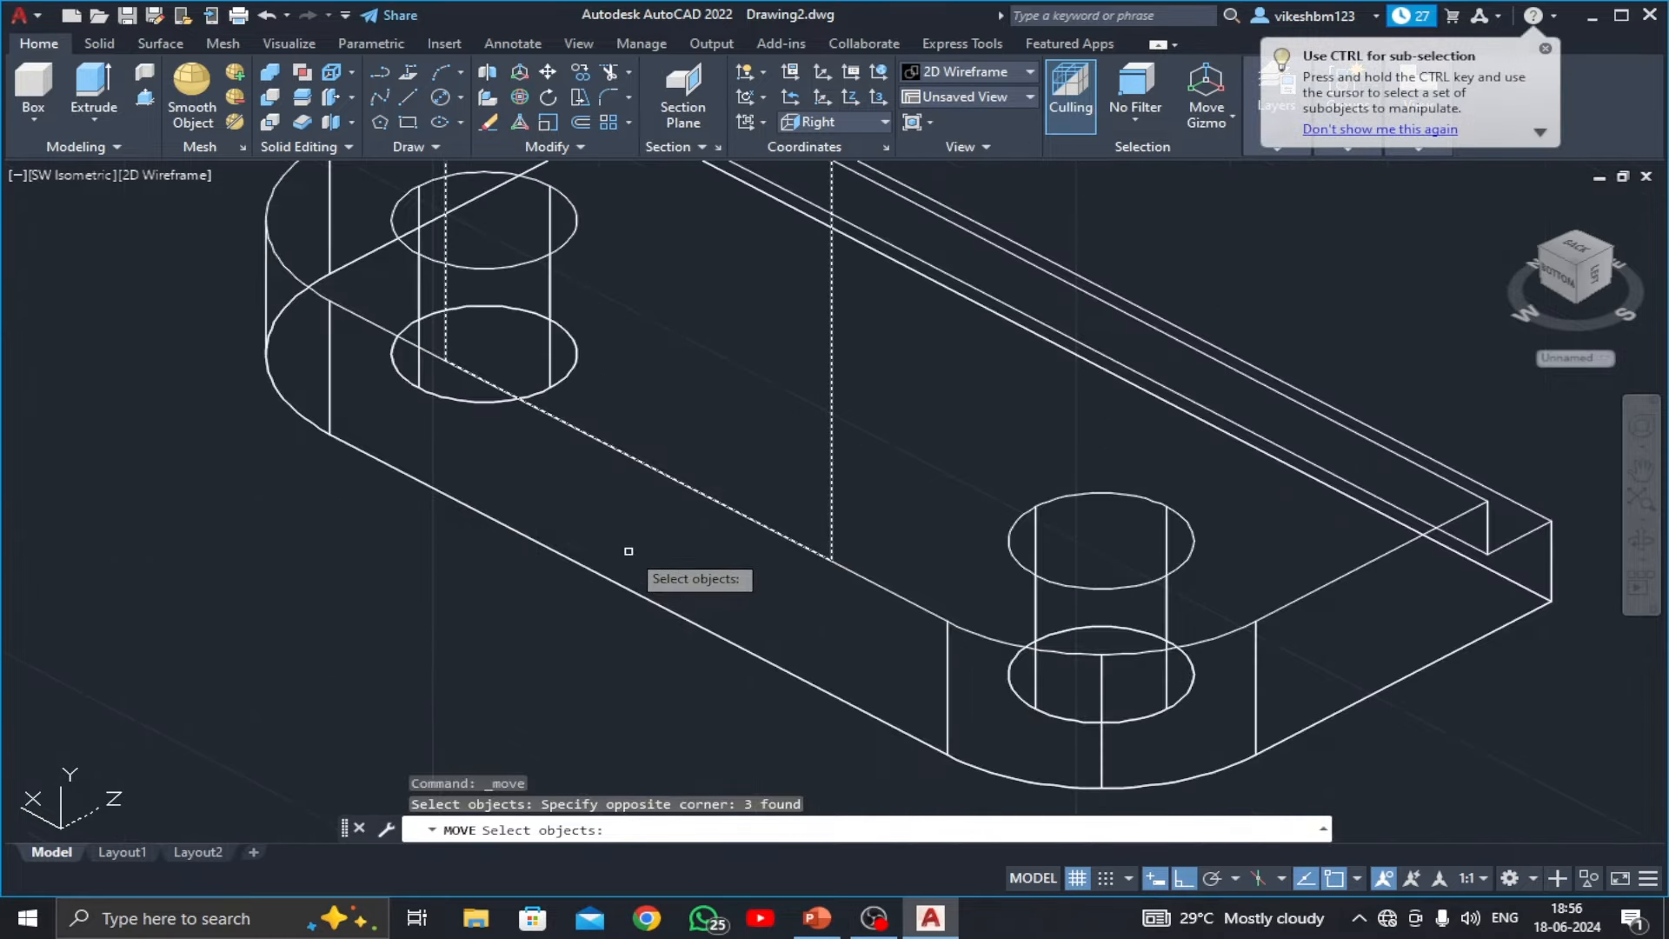
{"action": "key", "text": "Return"}
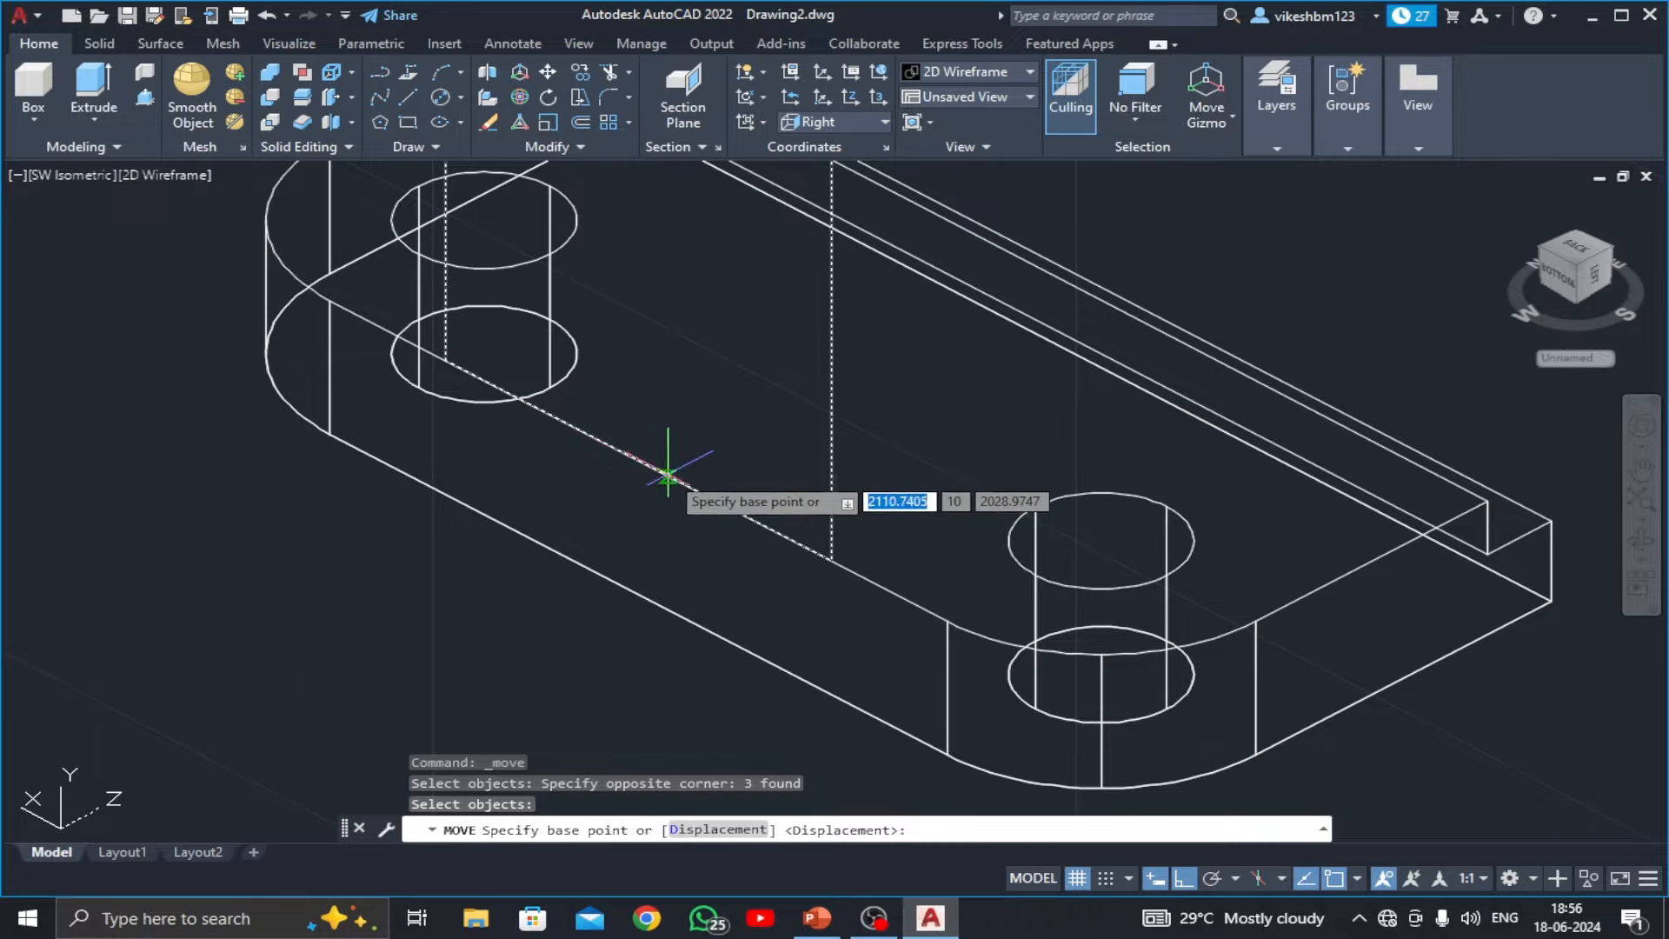
{"action": "left_click", "coordinate": [638, 461]}
{"action": "middle_click_drag", "start_coordinate": [801, 440], "coordinate": [745, 551]}
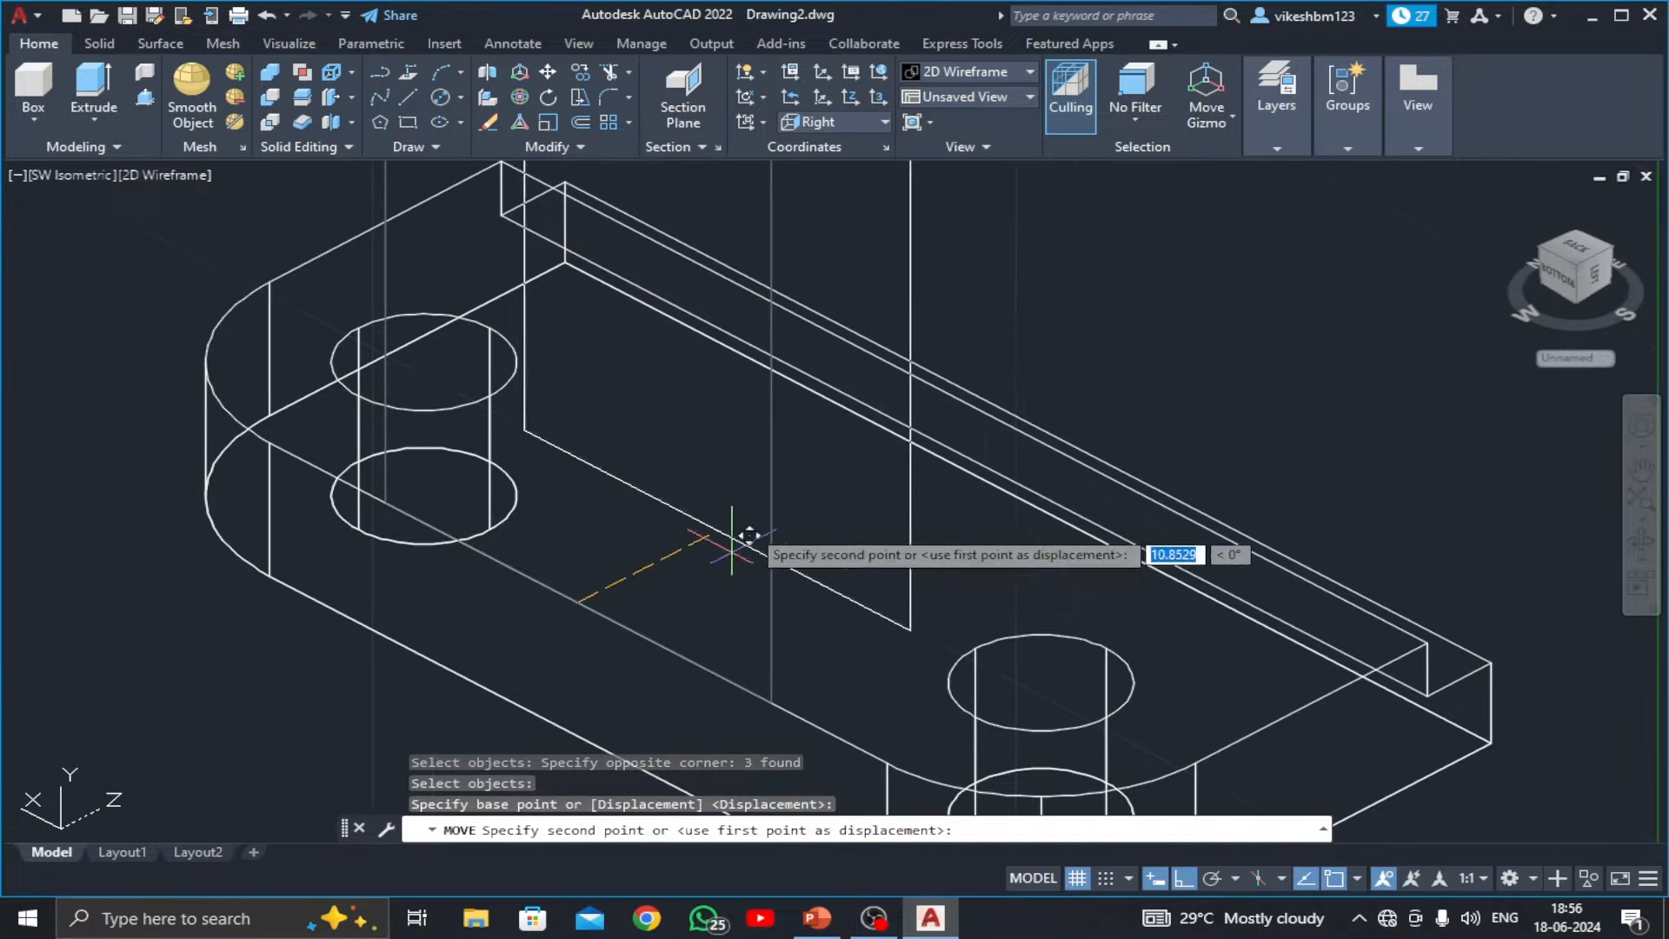
{"action": "left_click", "coordinate": [960, 402]}
{"action": "scroll", "coordinate": [960, 402], "scroll_direction": "down", "scroll_amount": 4}
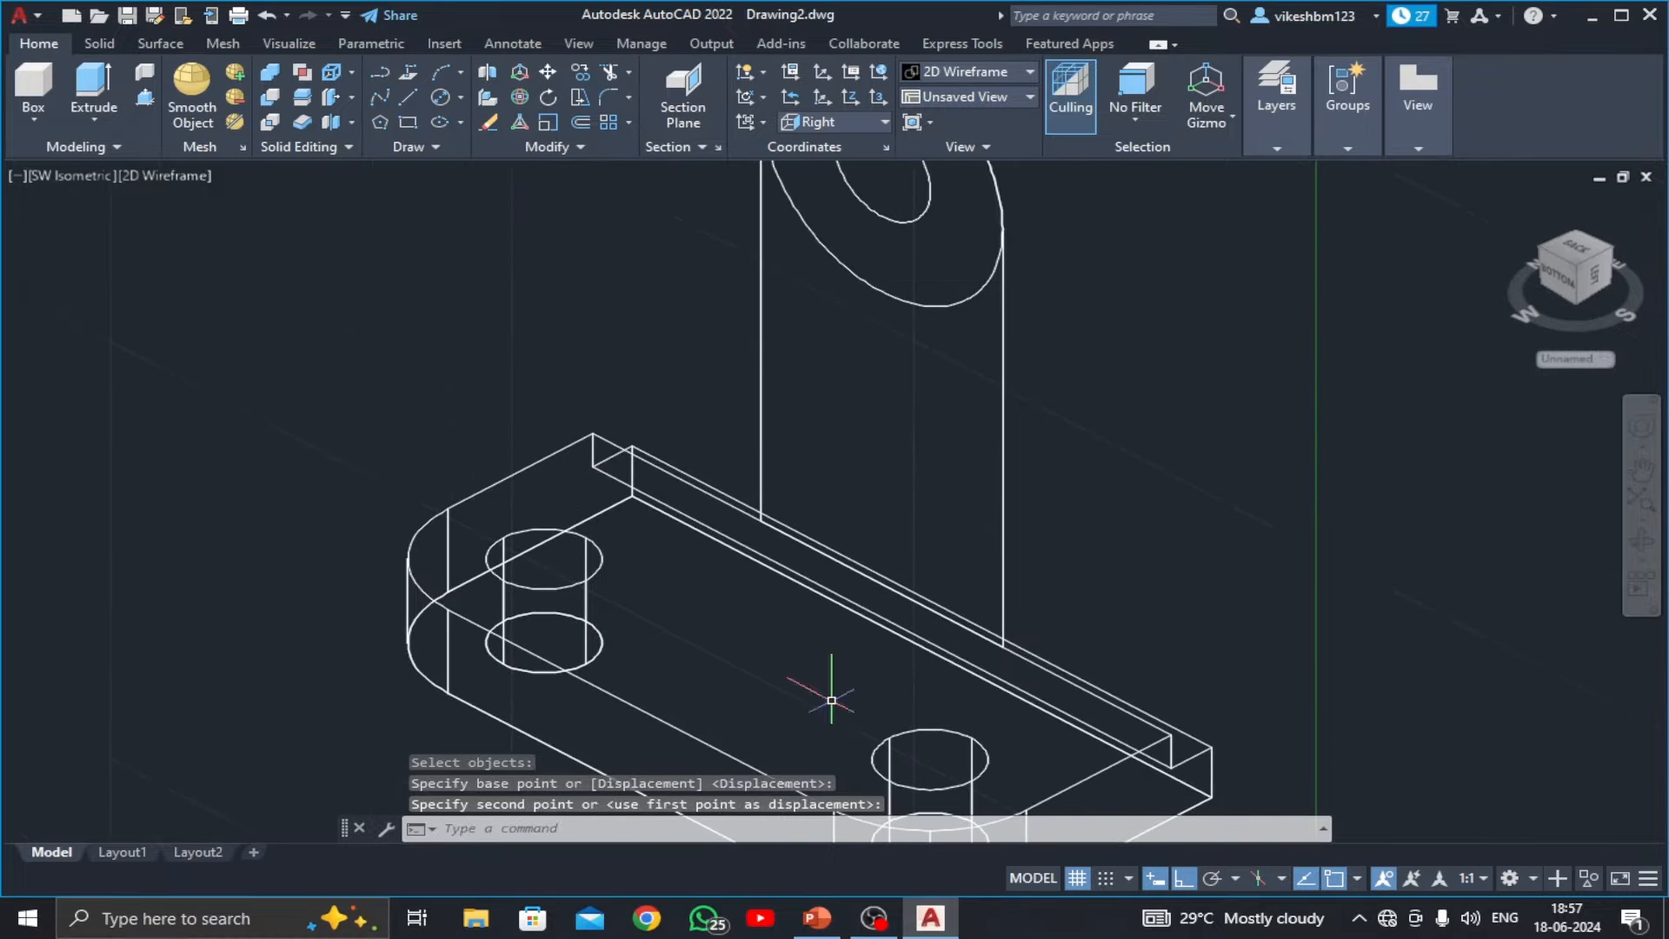
{"action": "middle_click_drag", "start_coordinate": [867, 526], "coordinate": [833, 586]}
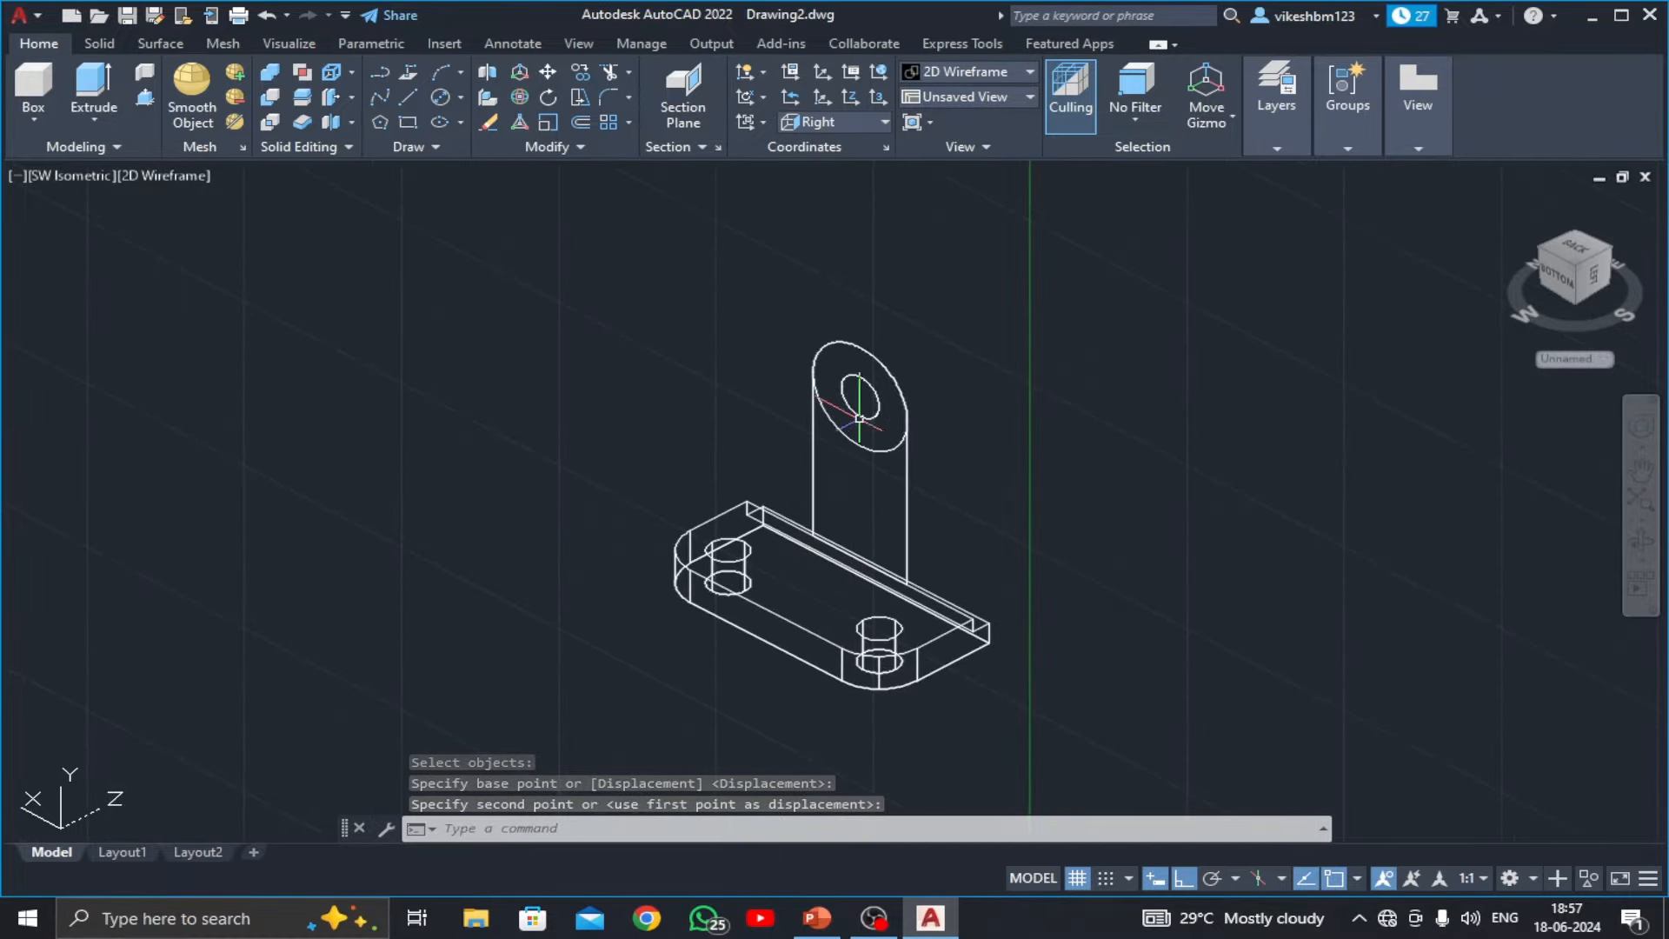
- Move the two concentric circles away from the upright outline so that they stand clear behind it
{"action": "left_click", "coordinate": [840, 477]}
{"action": "left_click", "coordinate": [698, 269]}
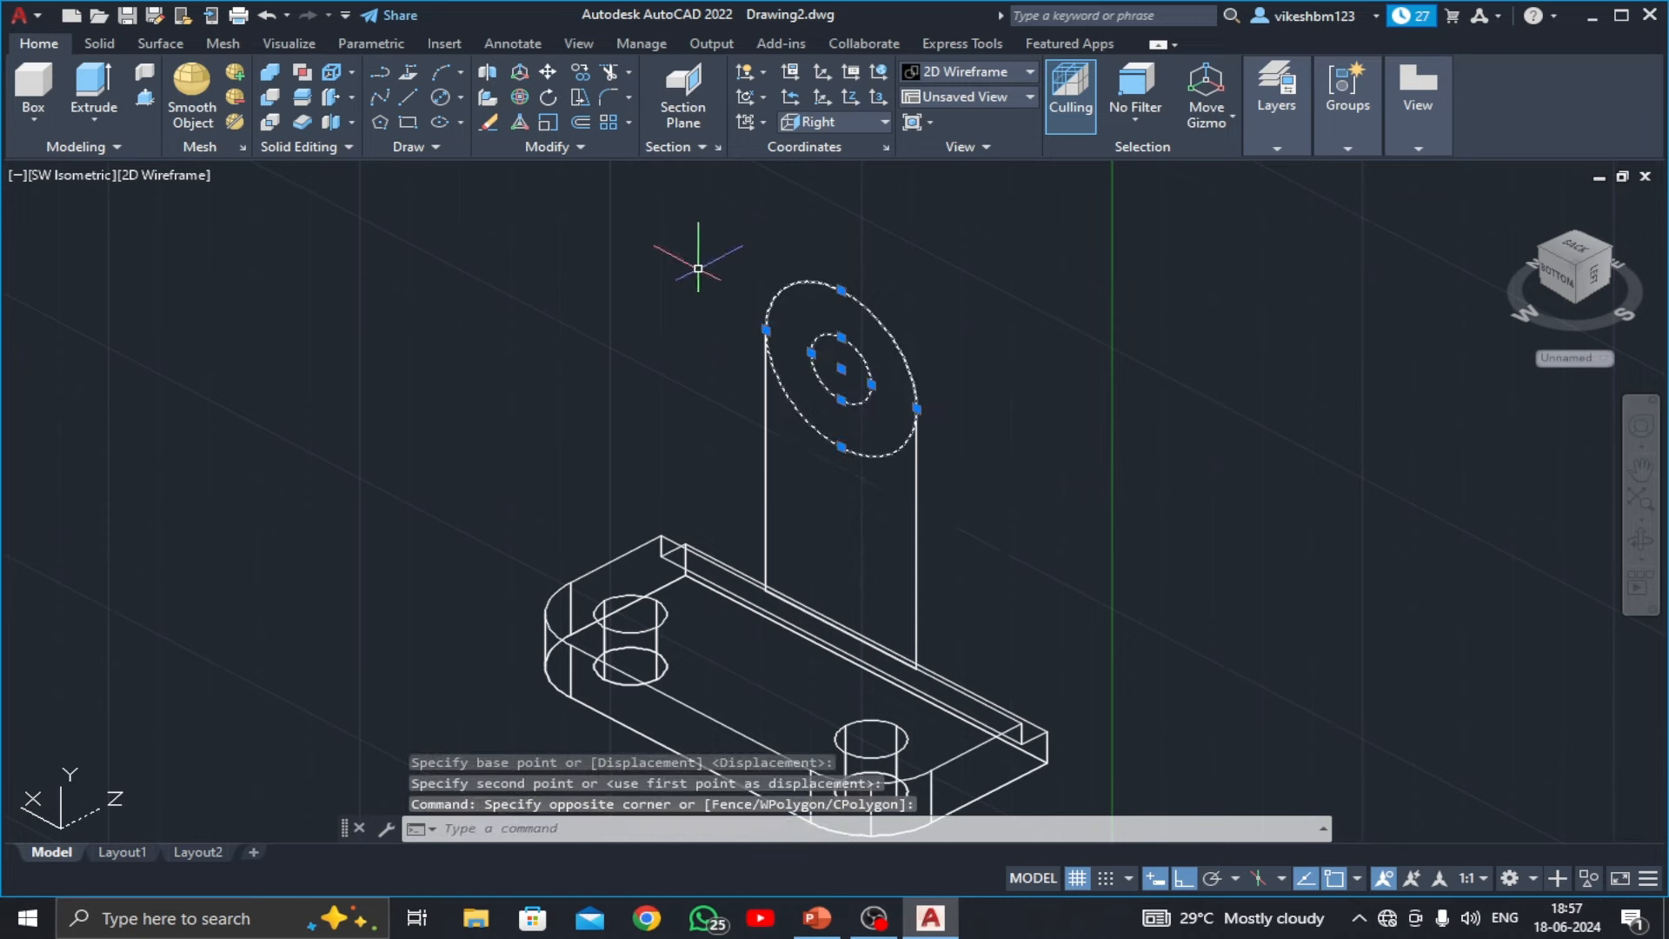
{"action": "left_click", "coordinate": [550, 75]}
{"action": "left_click", "coordinate": [455, 275]}
{"action": "left_click", "coordinate": [610, 261]}
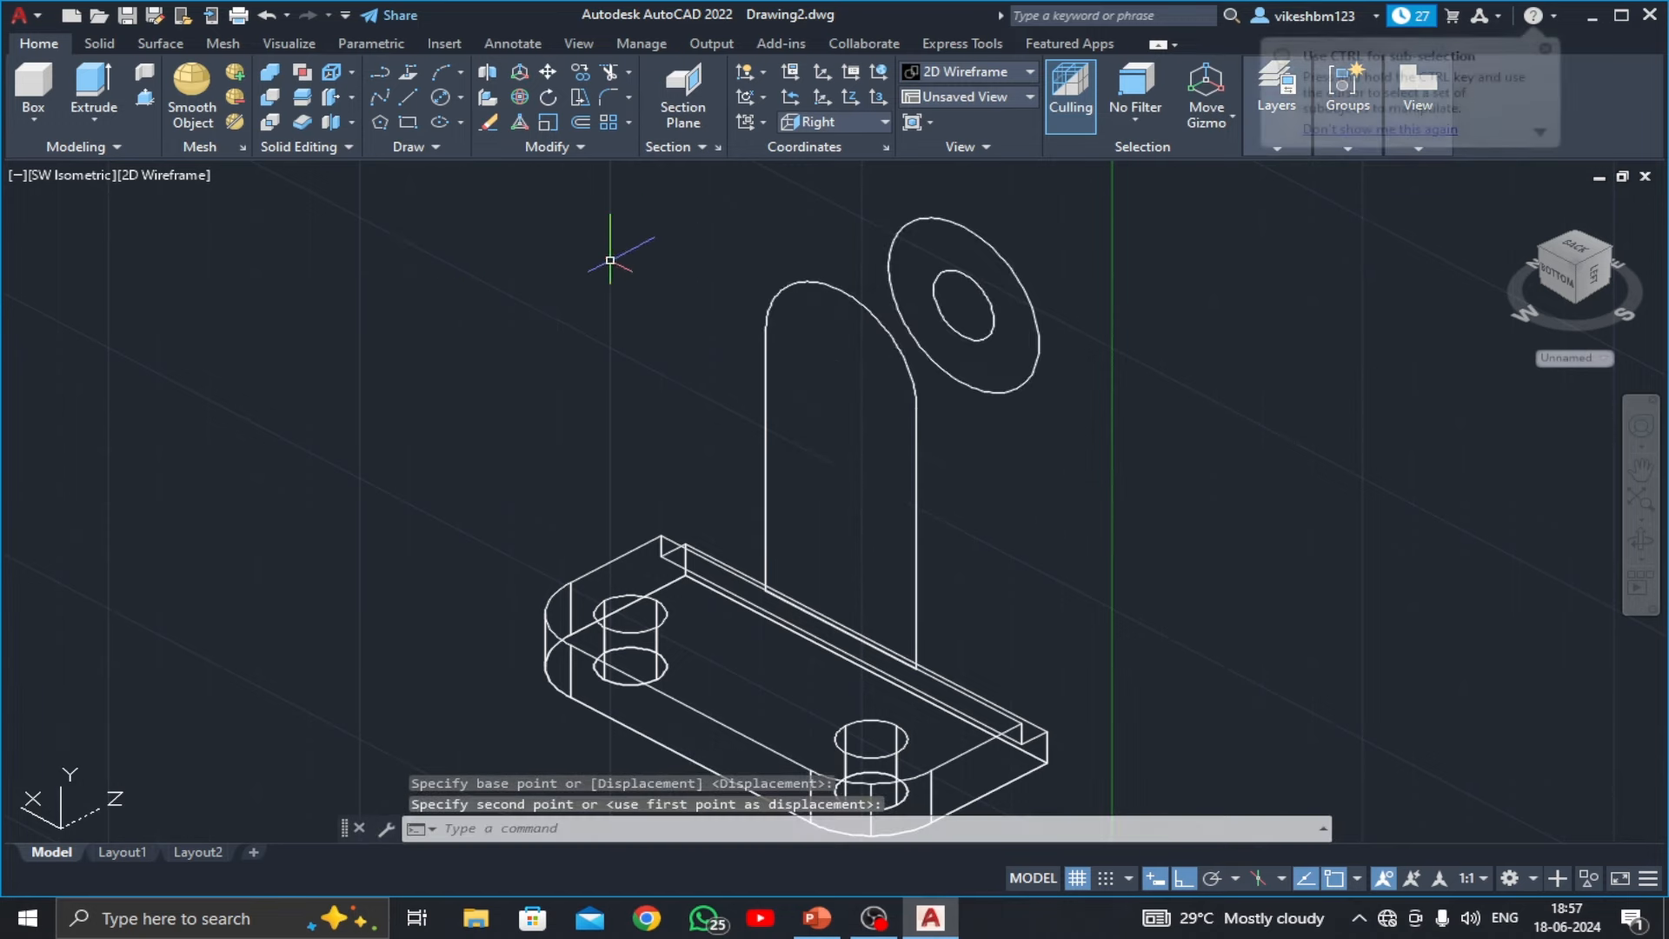
- Extrude the upright outline 8 towards the plate's holes with Presspull
{"action": "left_click", "coordinate": [145, 97]}
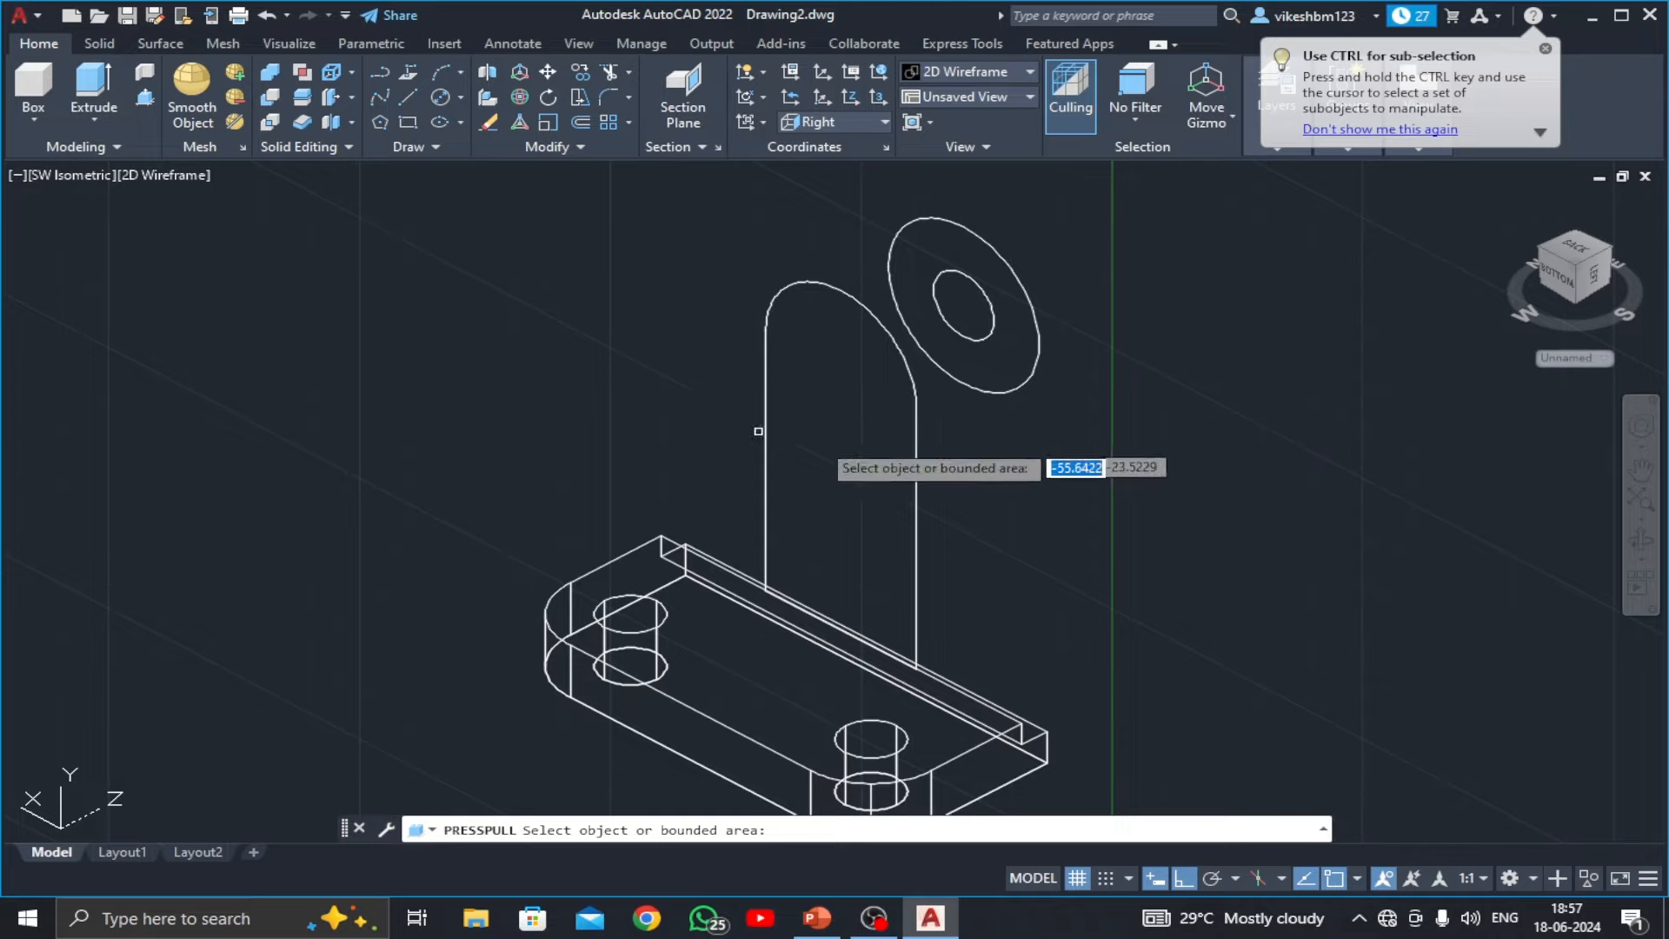
{"action": "left_click", "coordinate": [907, 374]}
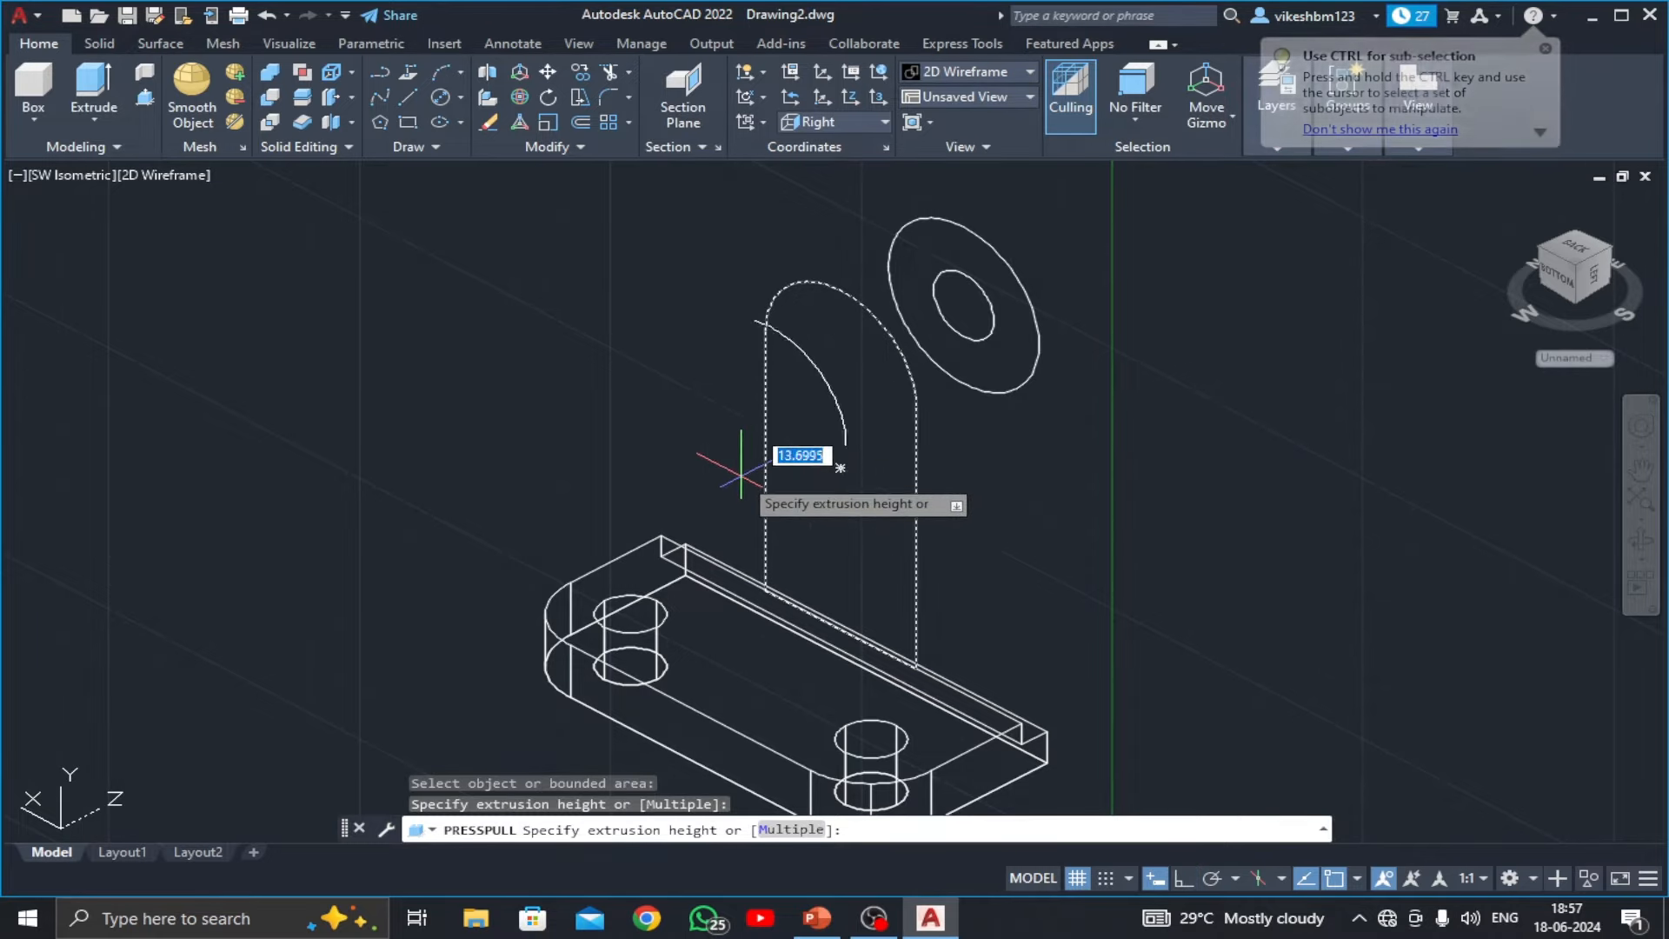
{"action": "key", "text": "Return"}
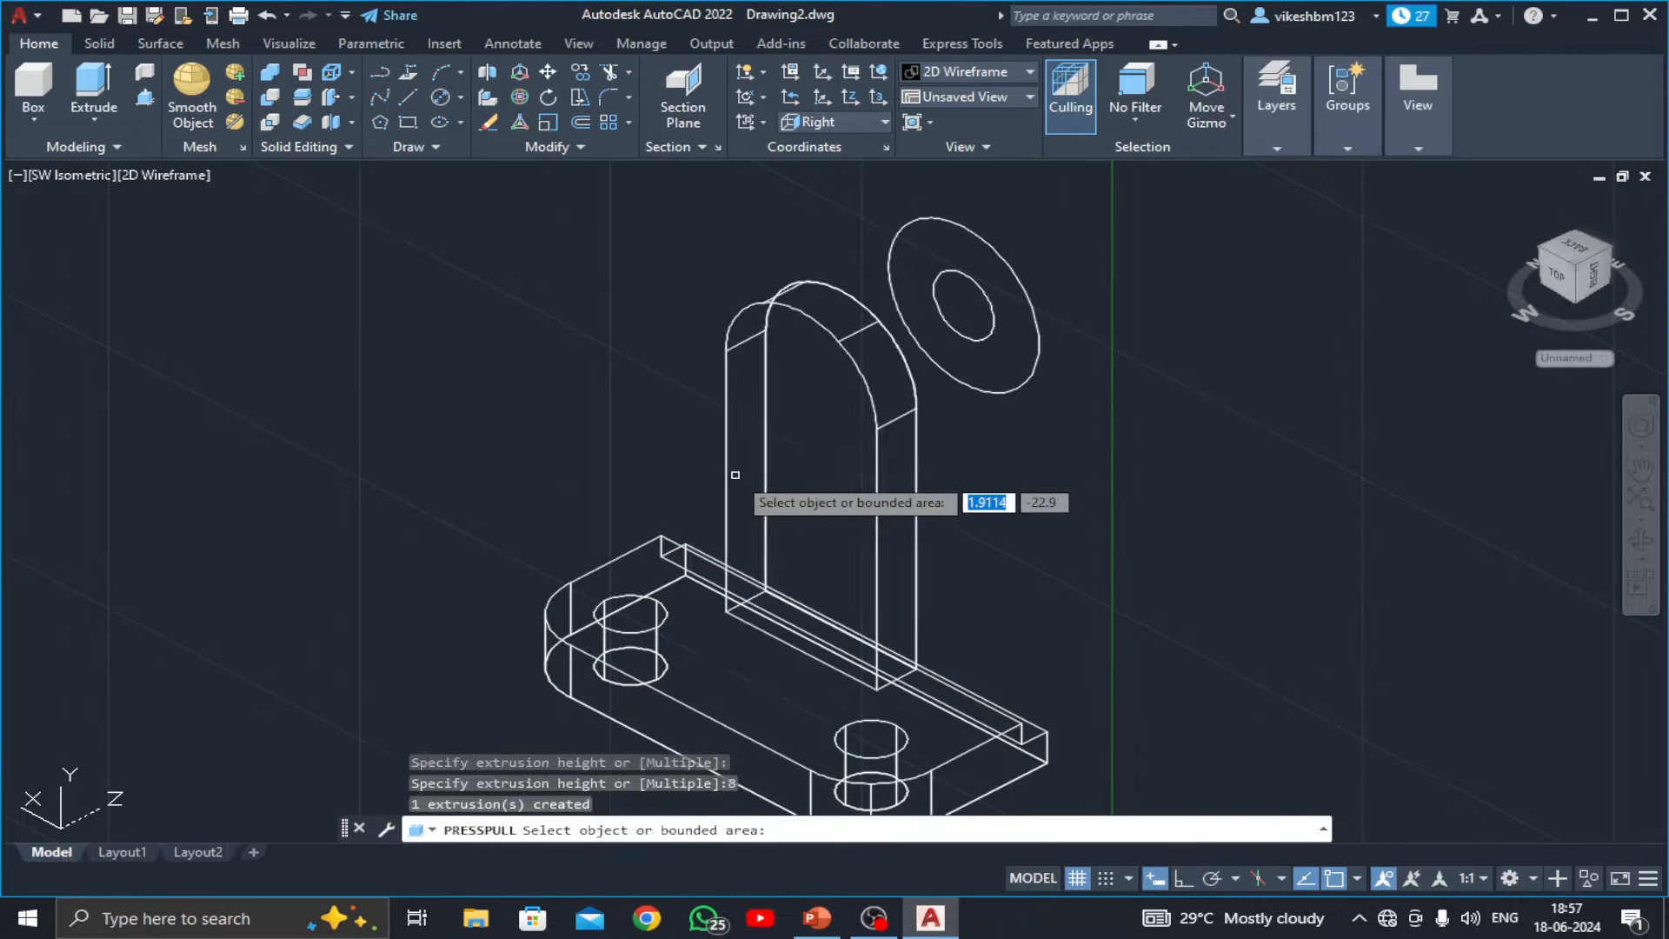
{"action": "key", "text": "Return"}
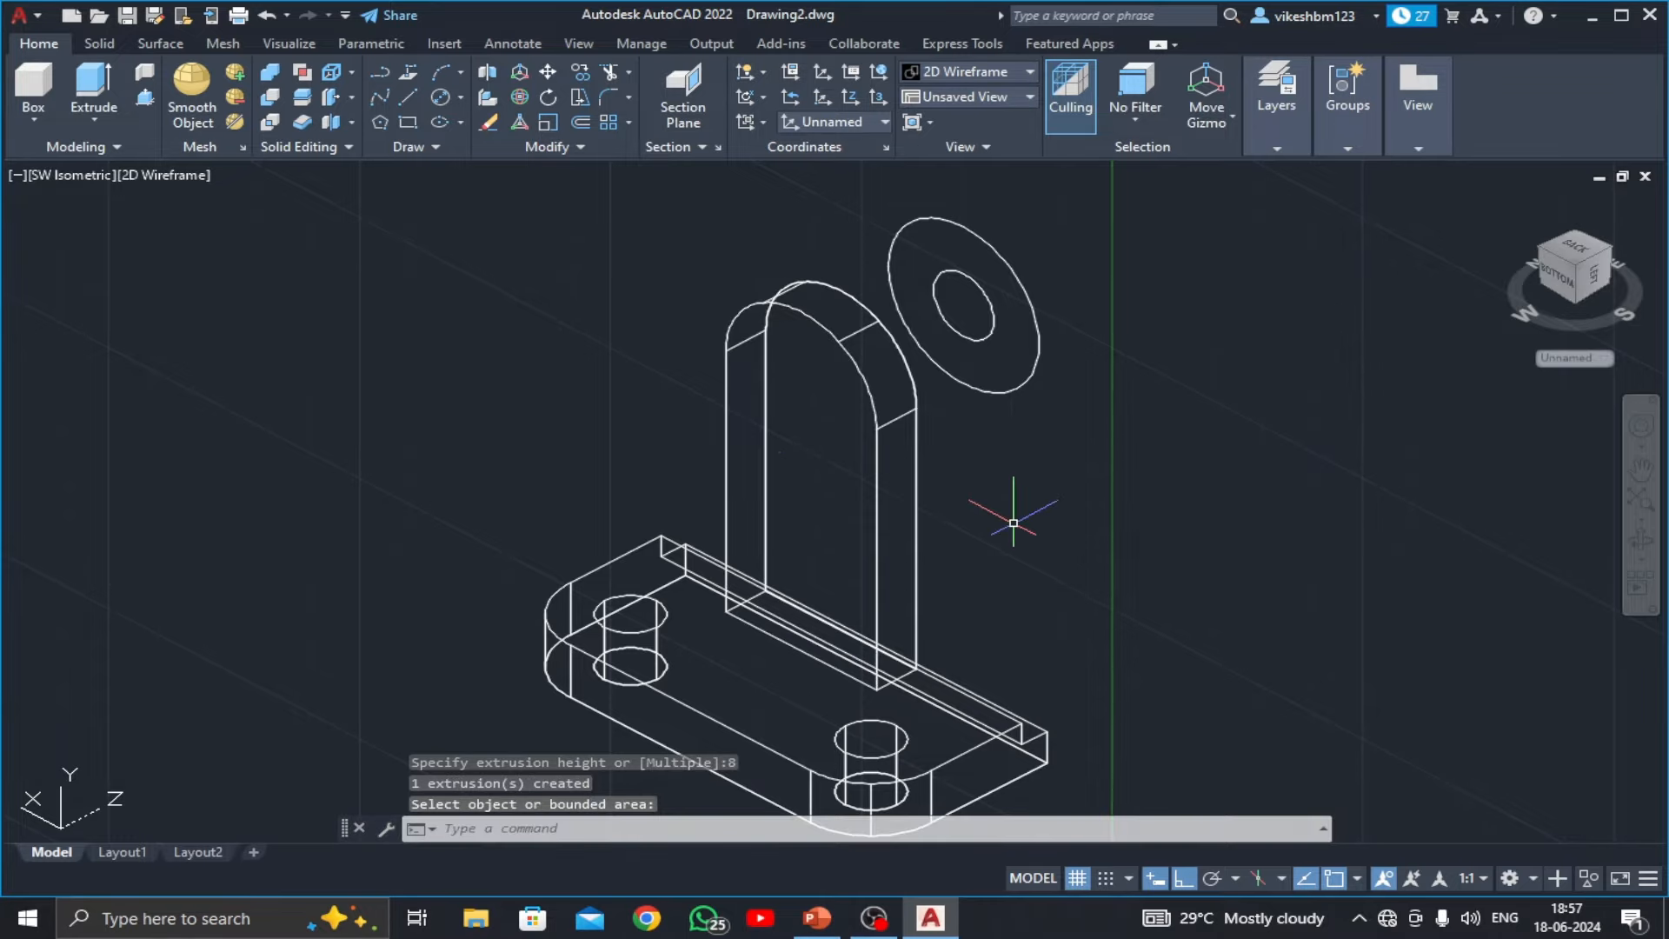
- Check the dimensions of part 2 in the PowerPoint reference drawing and return to AutoCAD
{"action": "middle_click_drag", "start_coordinate": [1014, 522], "coordinate": [897, 455]}
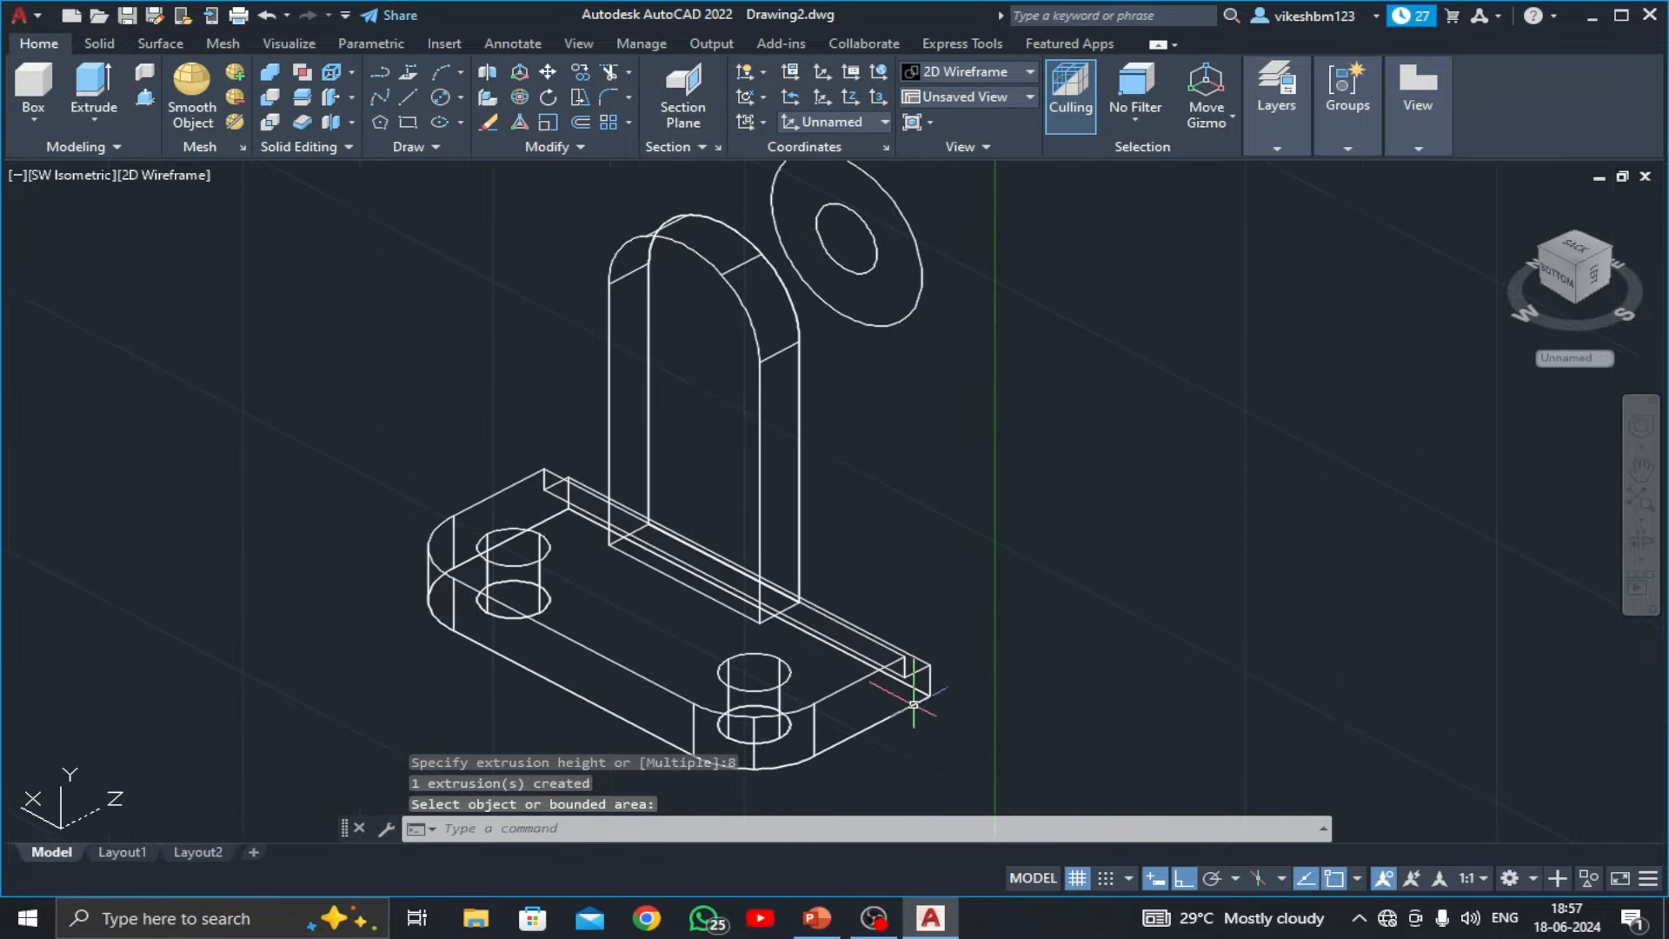
{"action": "left_click", "coordinate": [815, 920]}
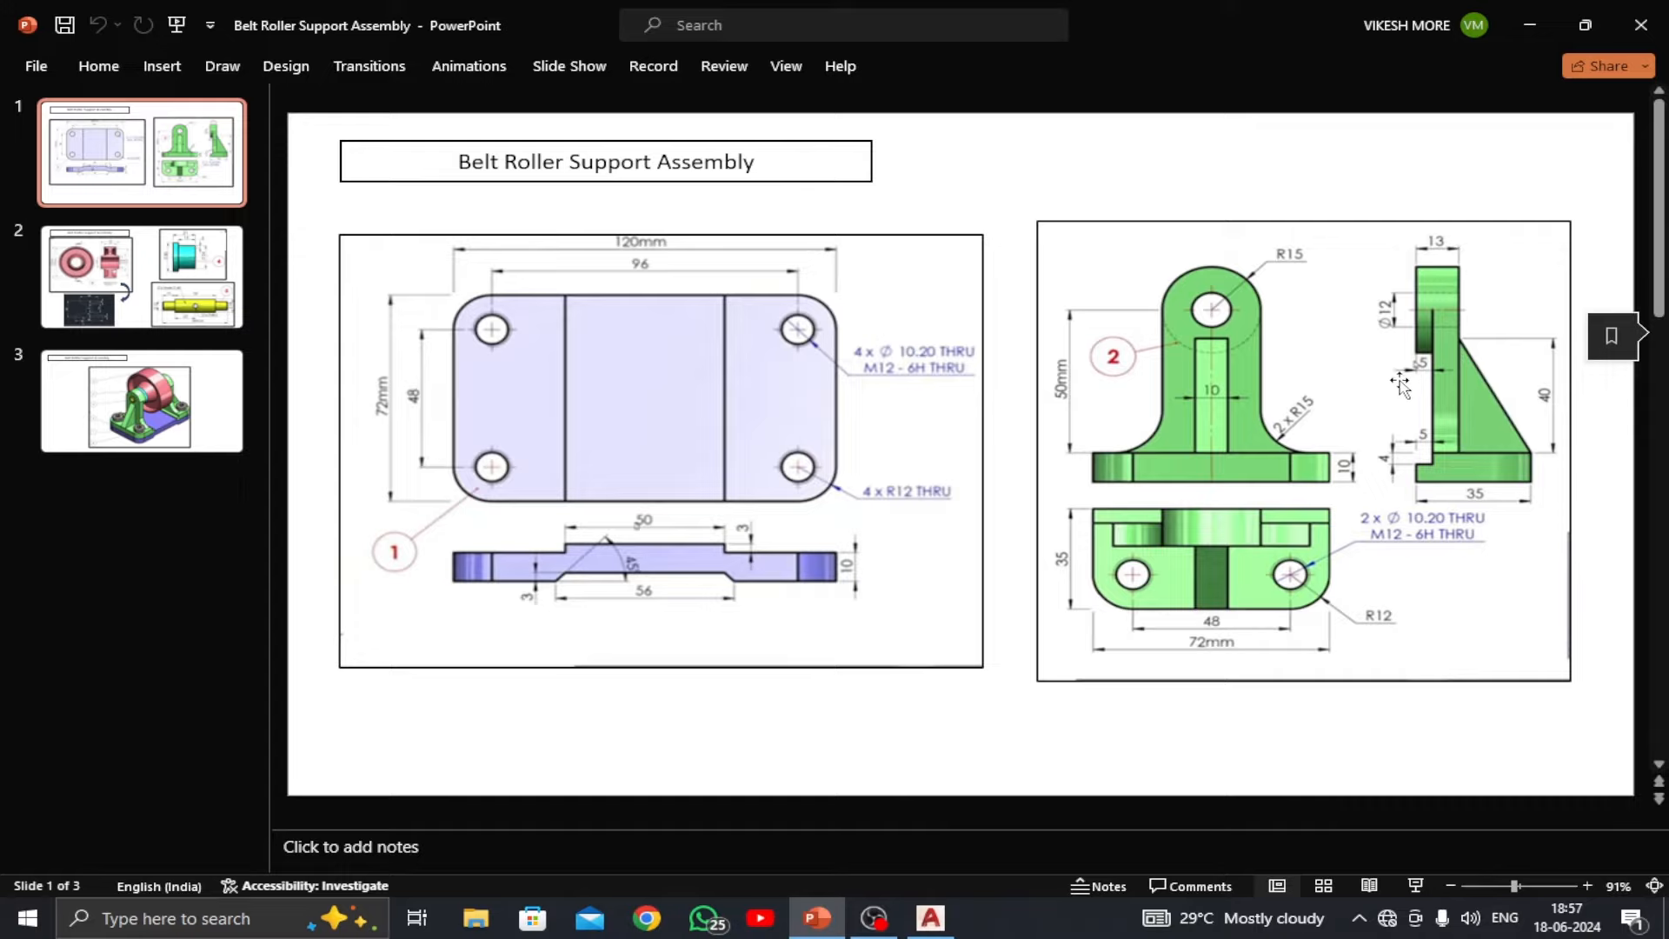
{"action": "left_click", "coordinate": [927, 921]}
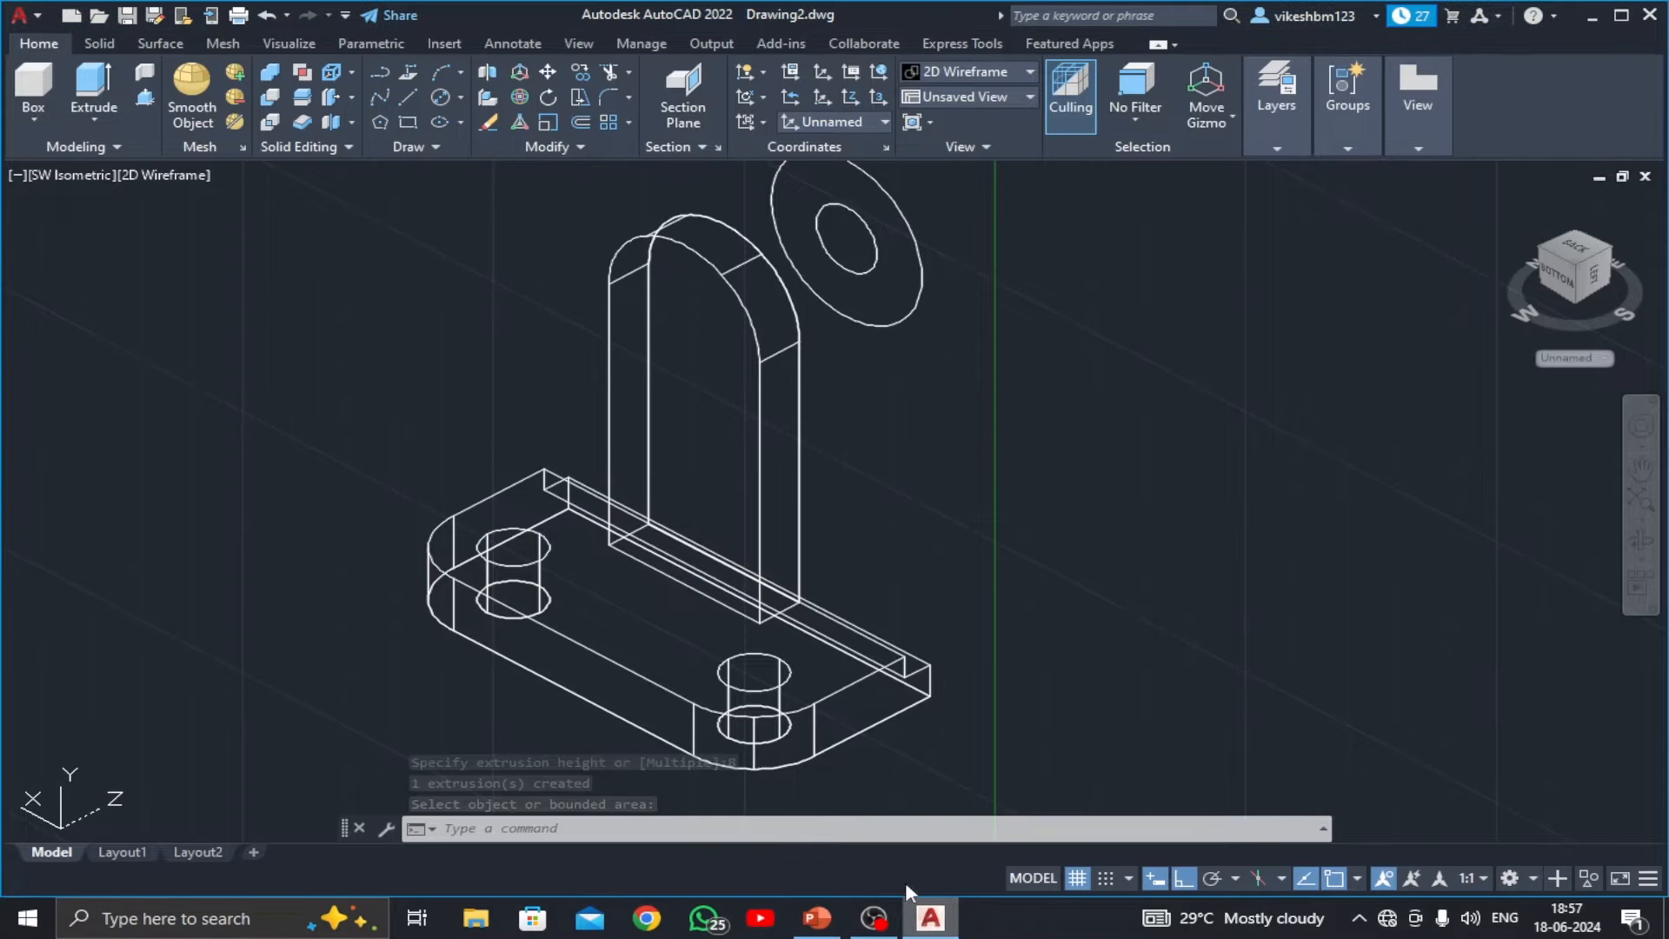
- Move the large circle by its centre to the arc centre on the upright's rear face
{"action": "key", "text": "Escape"}
{"action": "left_click", "coordinate": [852, 322]}
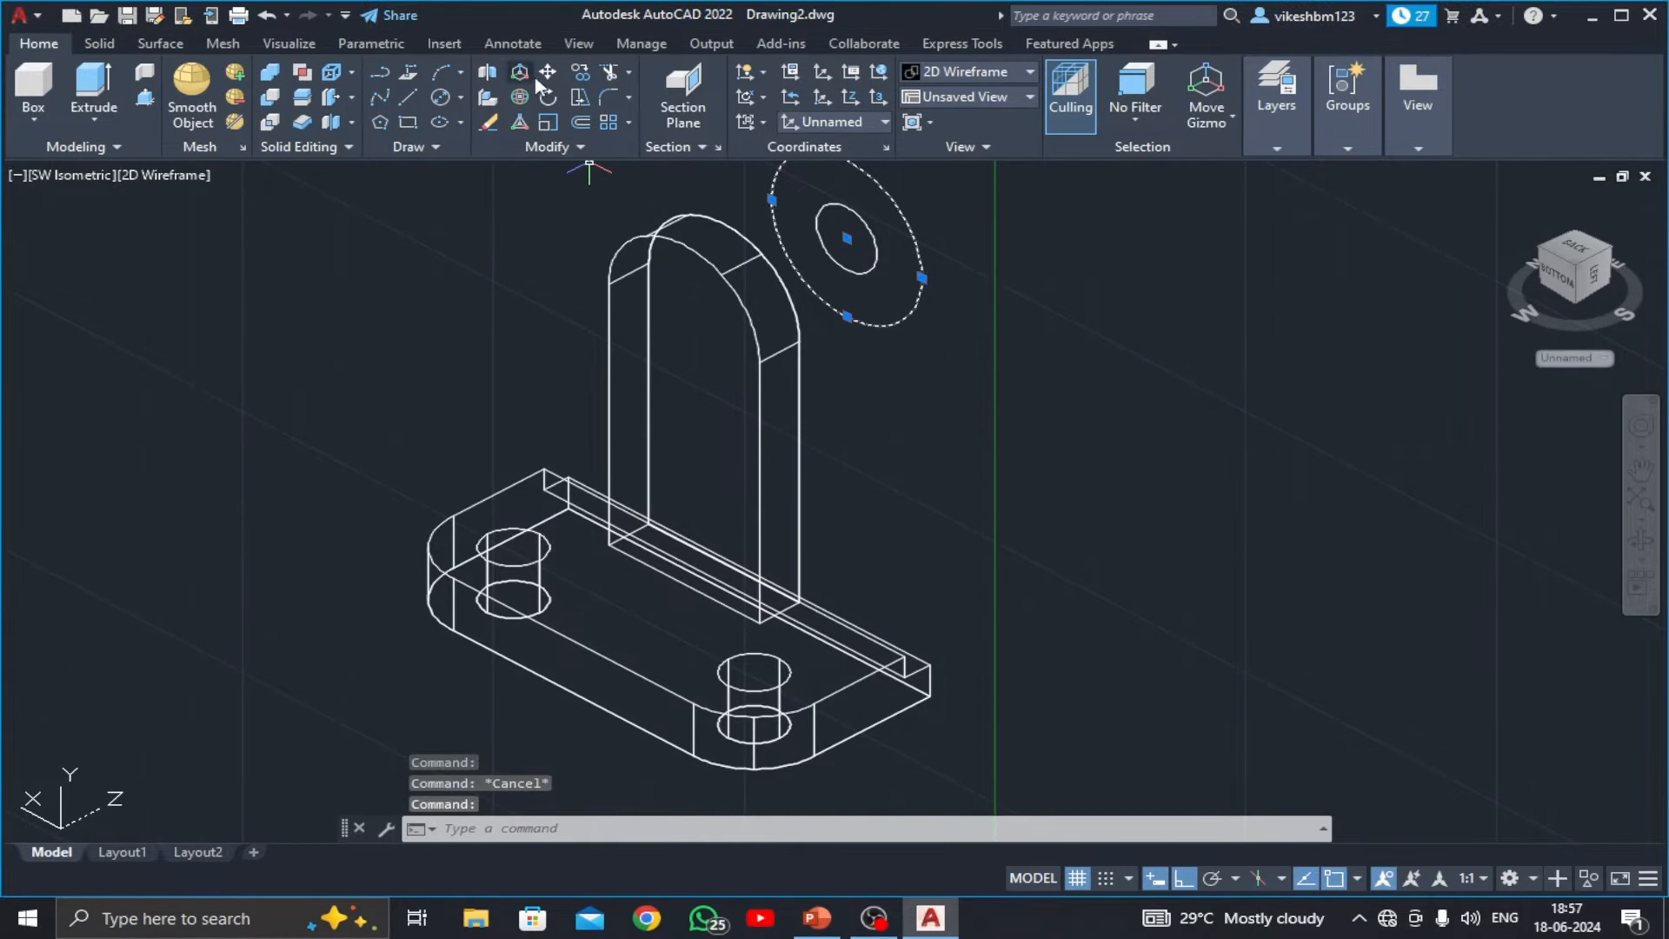
{"action": "left_click", "coordinate": [547, 75]}
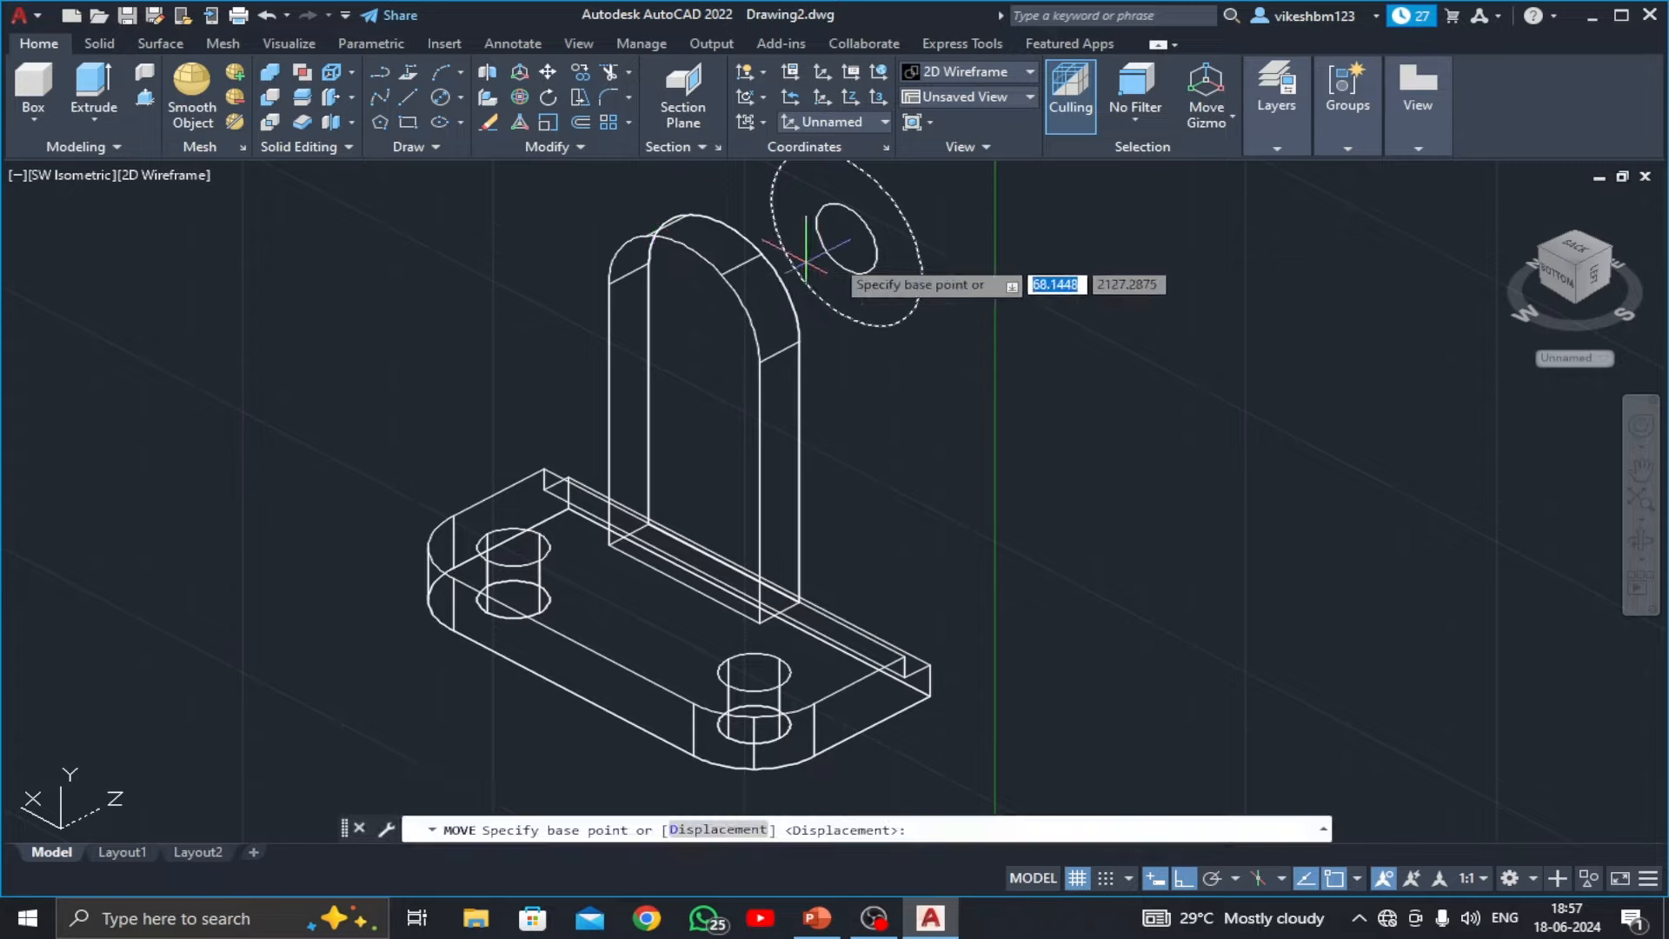
{"action": "left_click", "coordinate": [846, 235]}
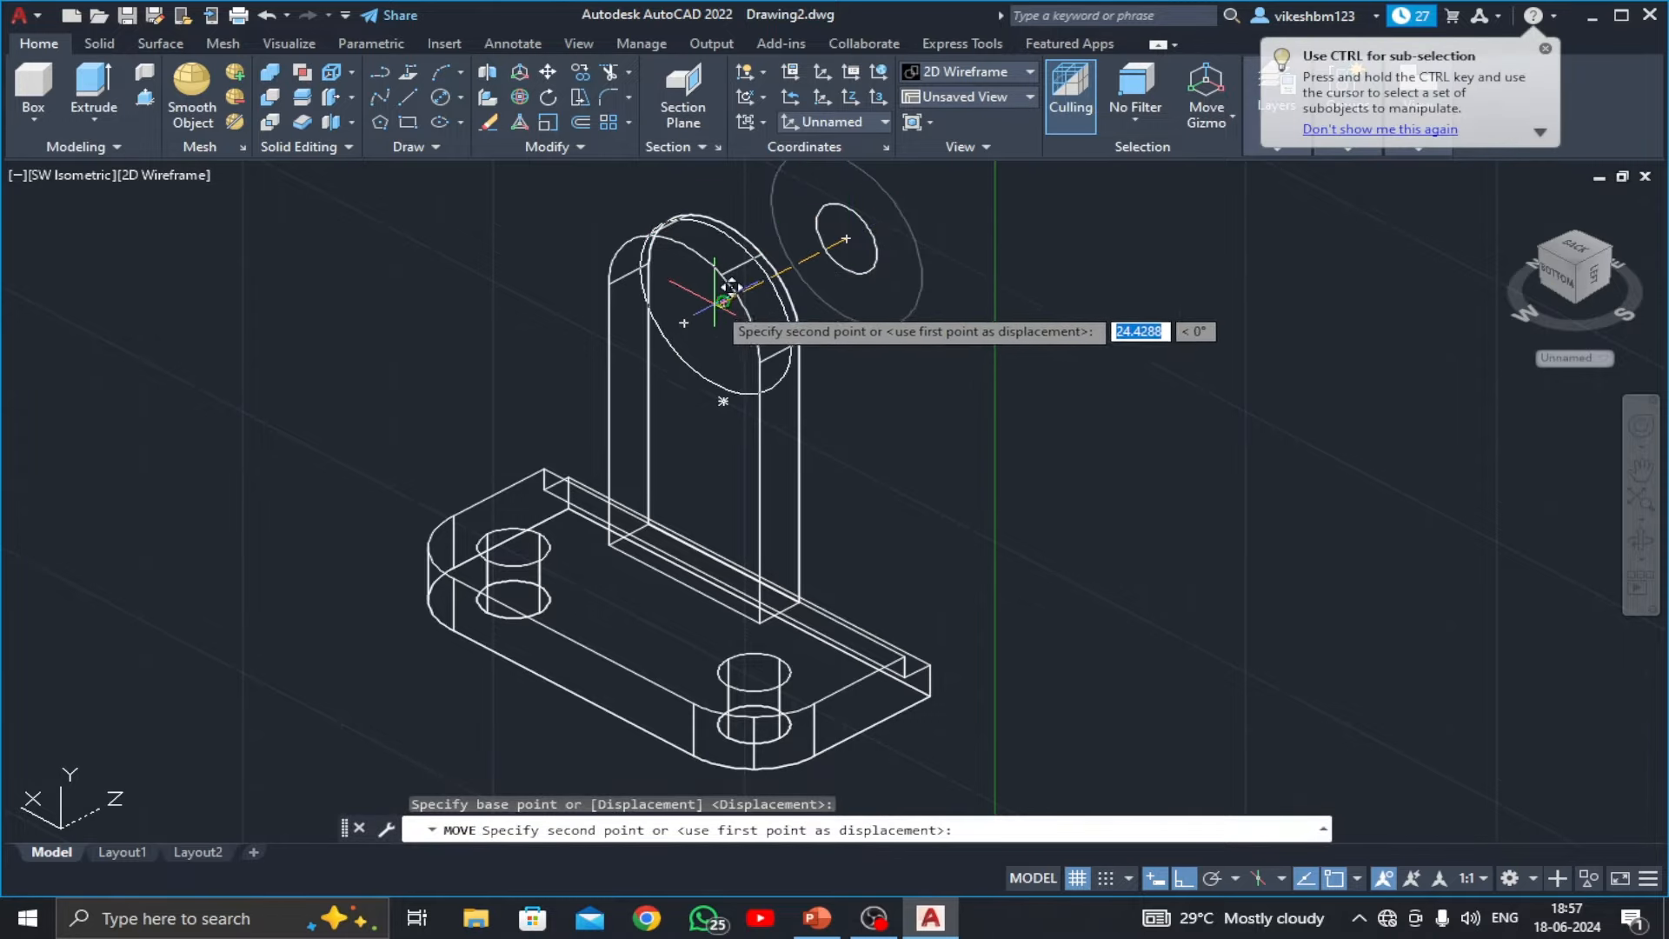
{"action": "left_click", "coordinate": [740, 285]}
{"action": "scroll", "coordinate": [890, 419], "scroll_direction": "down", "scroll_amount": 2}
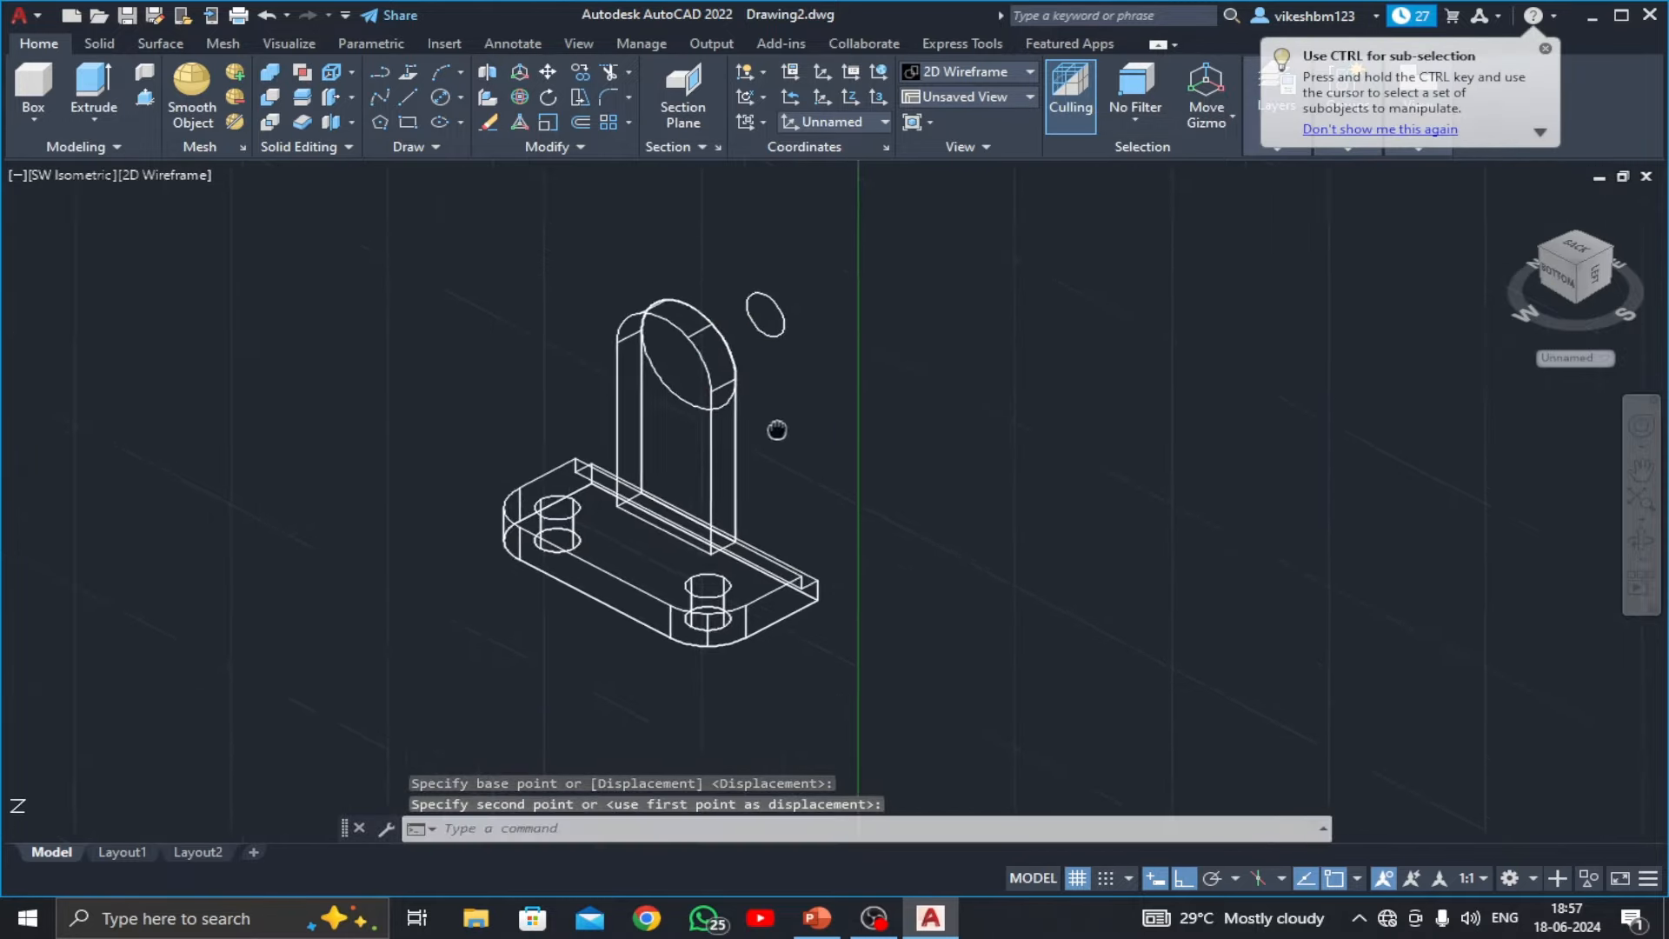
- Extrude the large circle 5 outward from the upright's rear face with Presspull to form the boss
{"action": "left_click", "coordinate": [144, 98]}
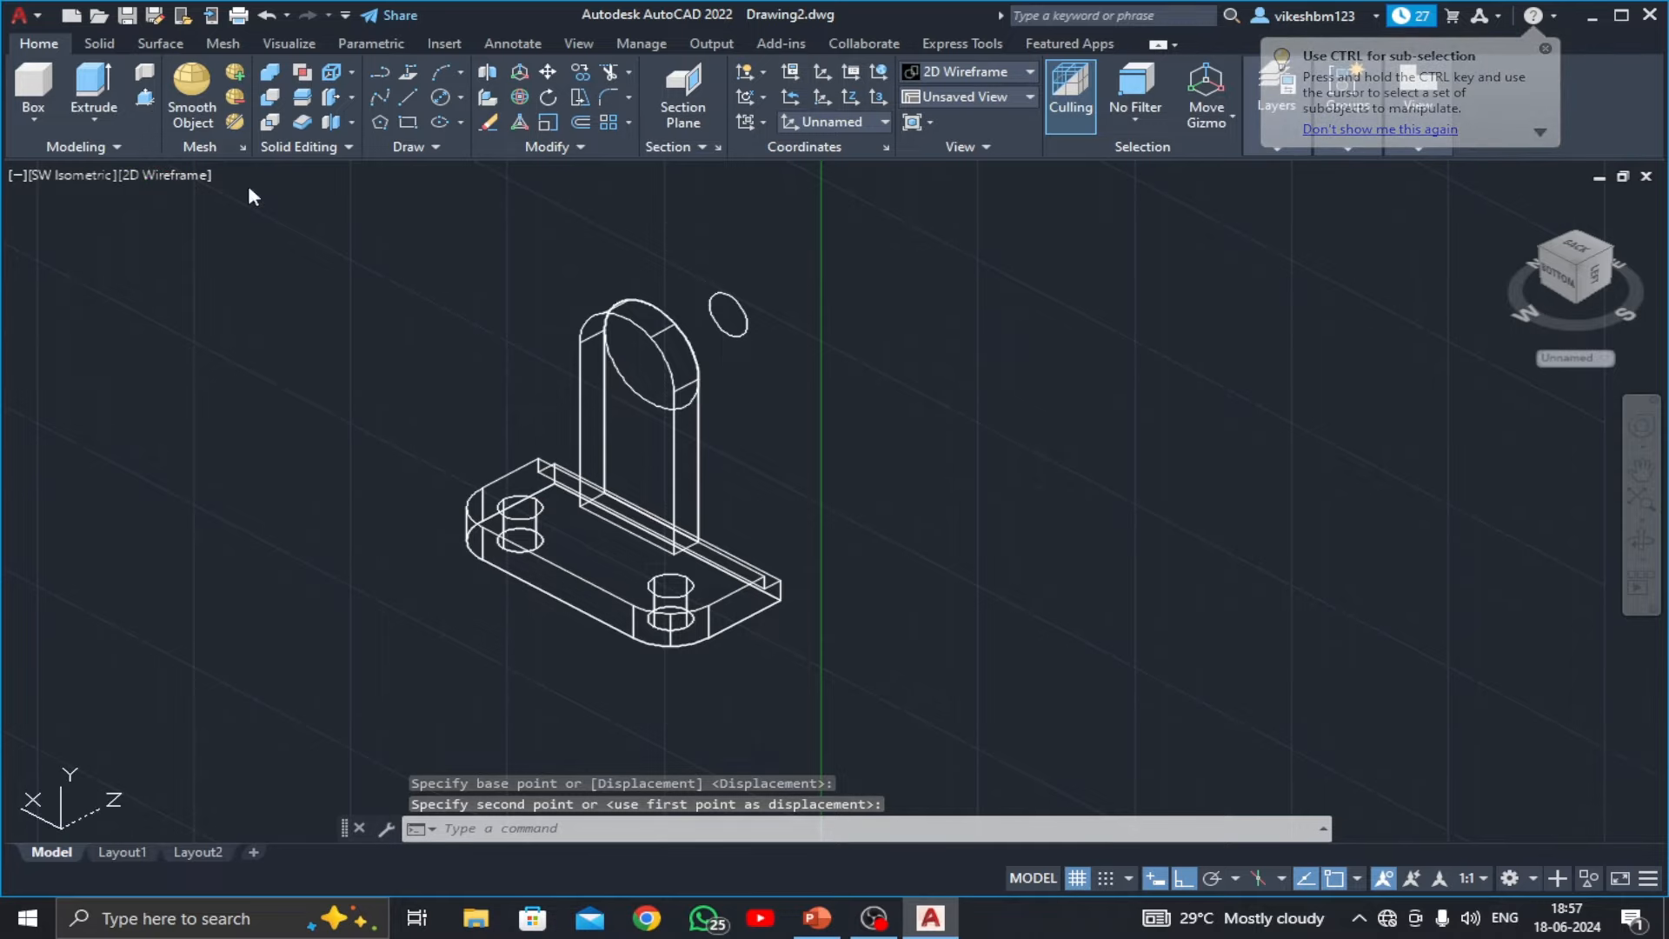
{"action": "scroll", "coordinate": [683, 361], "scroll_direction": "up", "scroll_amount": 2}
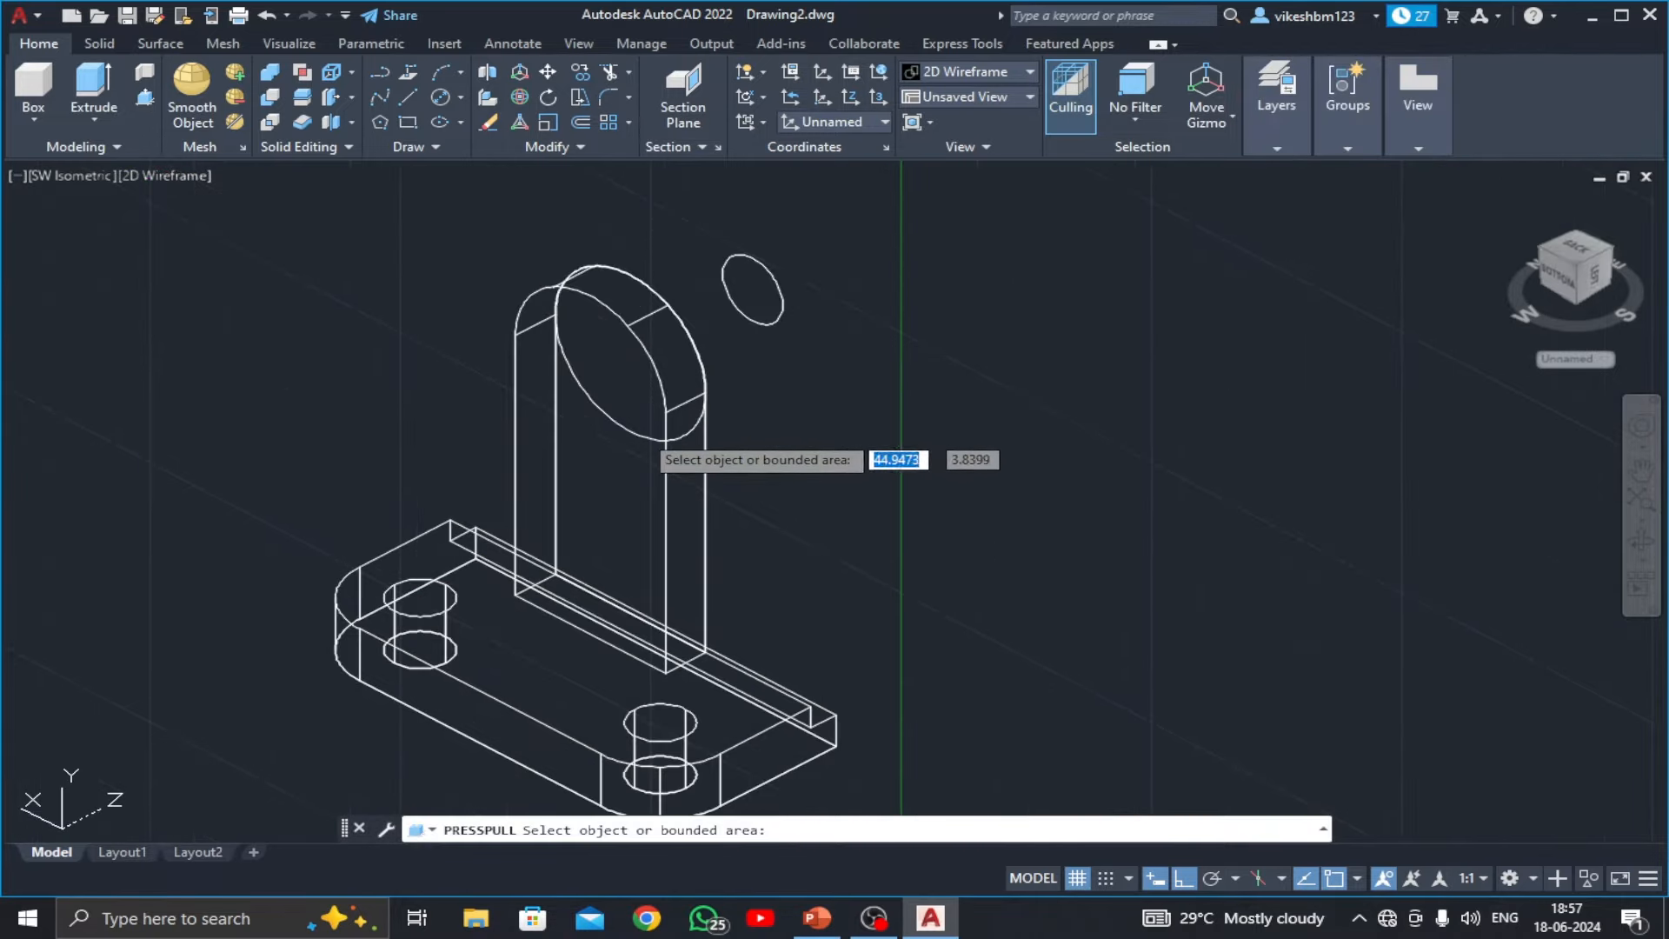
{"action": "left_click", "coordinate": [633, 429]}
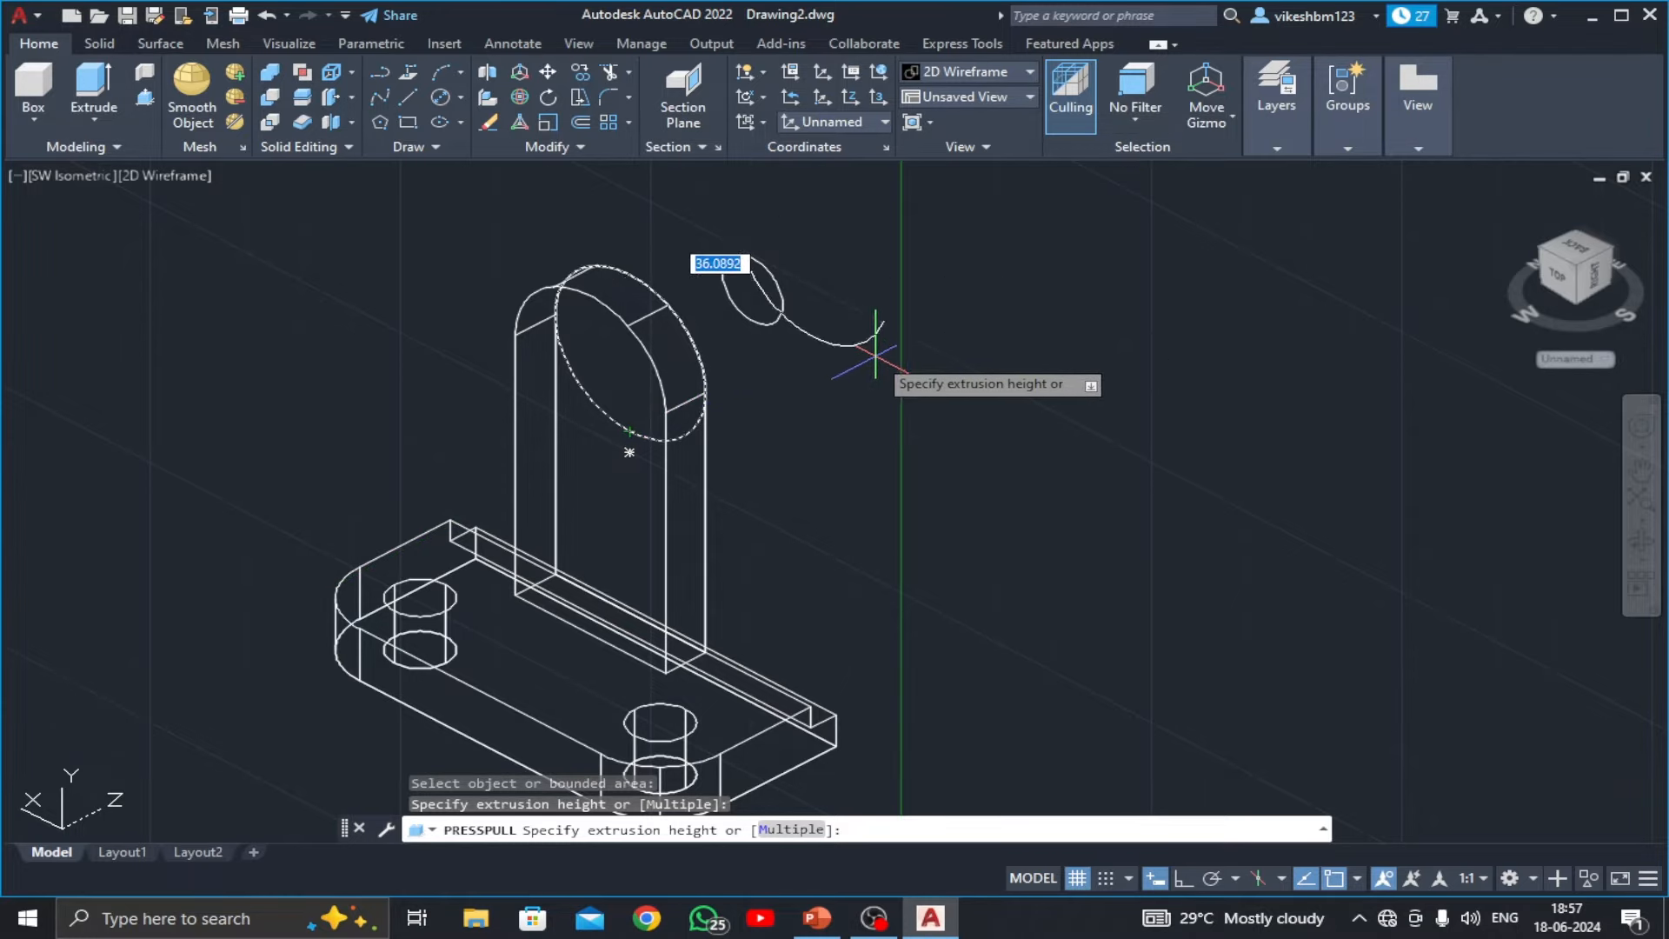
{"action": "type", "text": "5"}
{"action": "key", "text": "Return"}
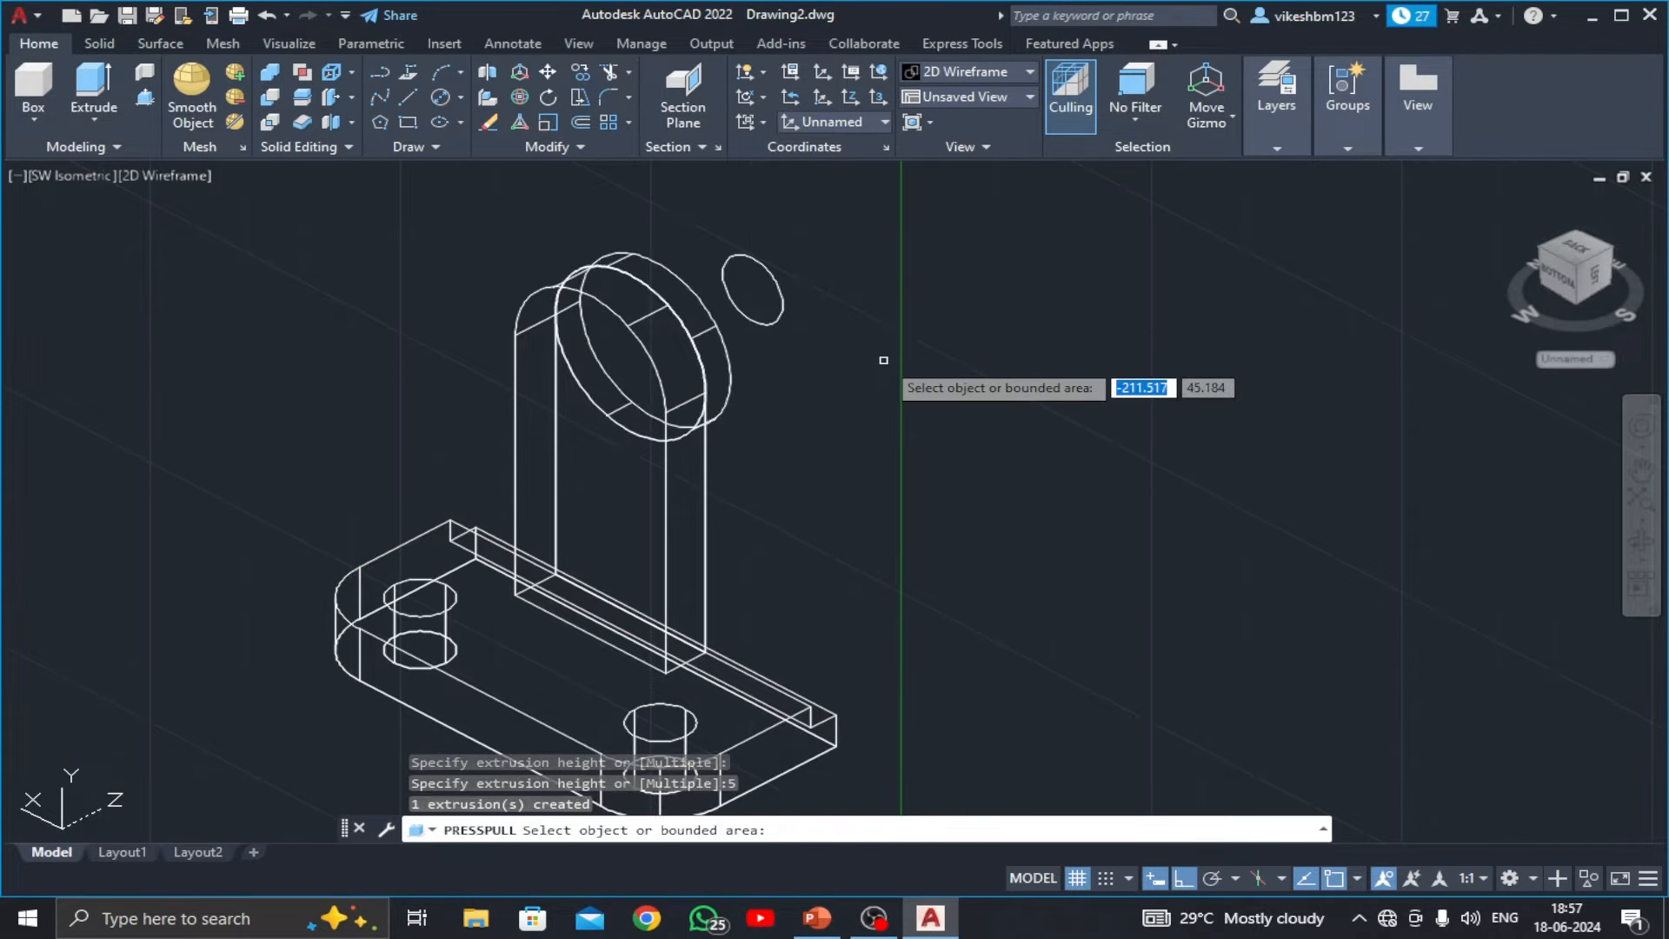
{"action": "key", "text": "Return"}
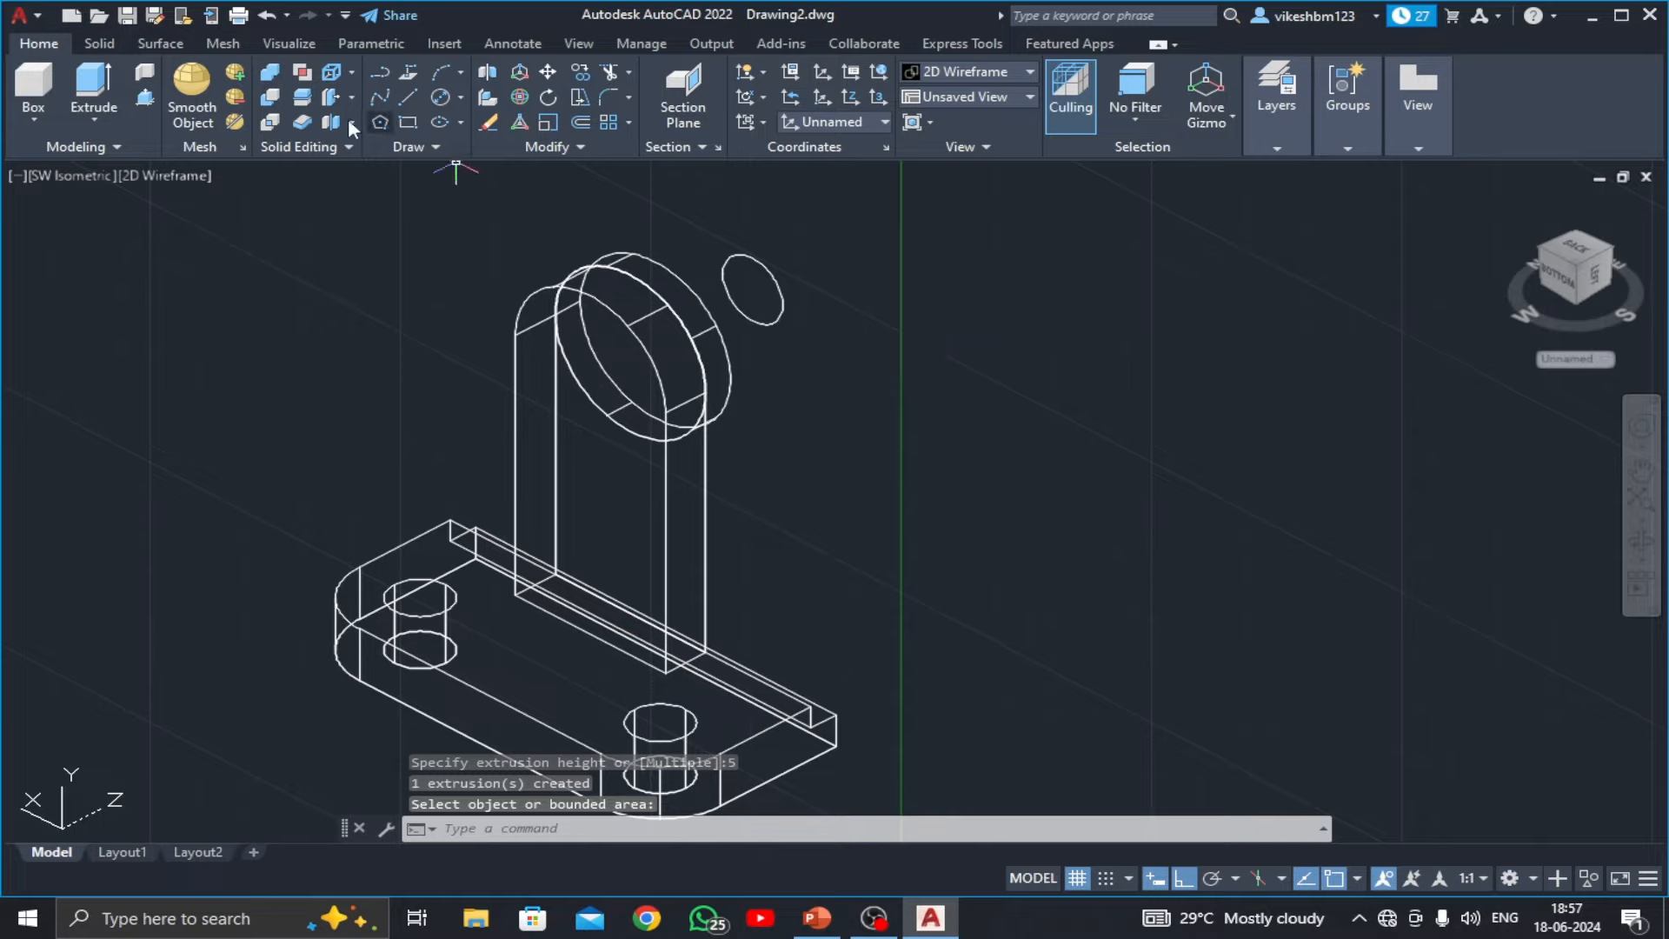
- Unite the upright and its round boss into one solid
{"action": "left_click", "coordinate": [270, 75]}
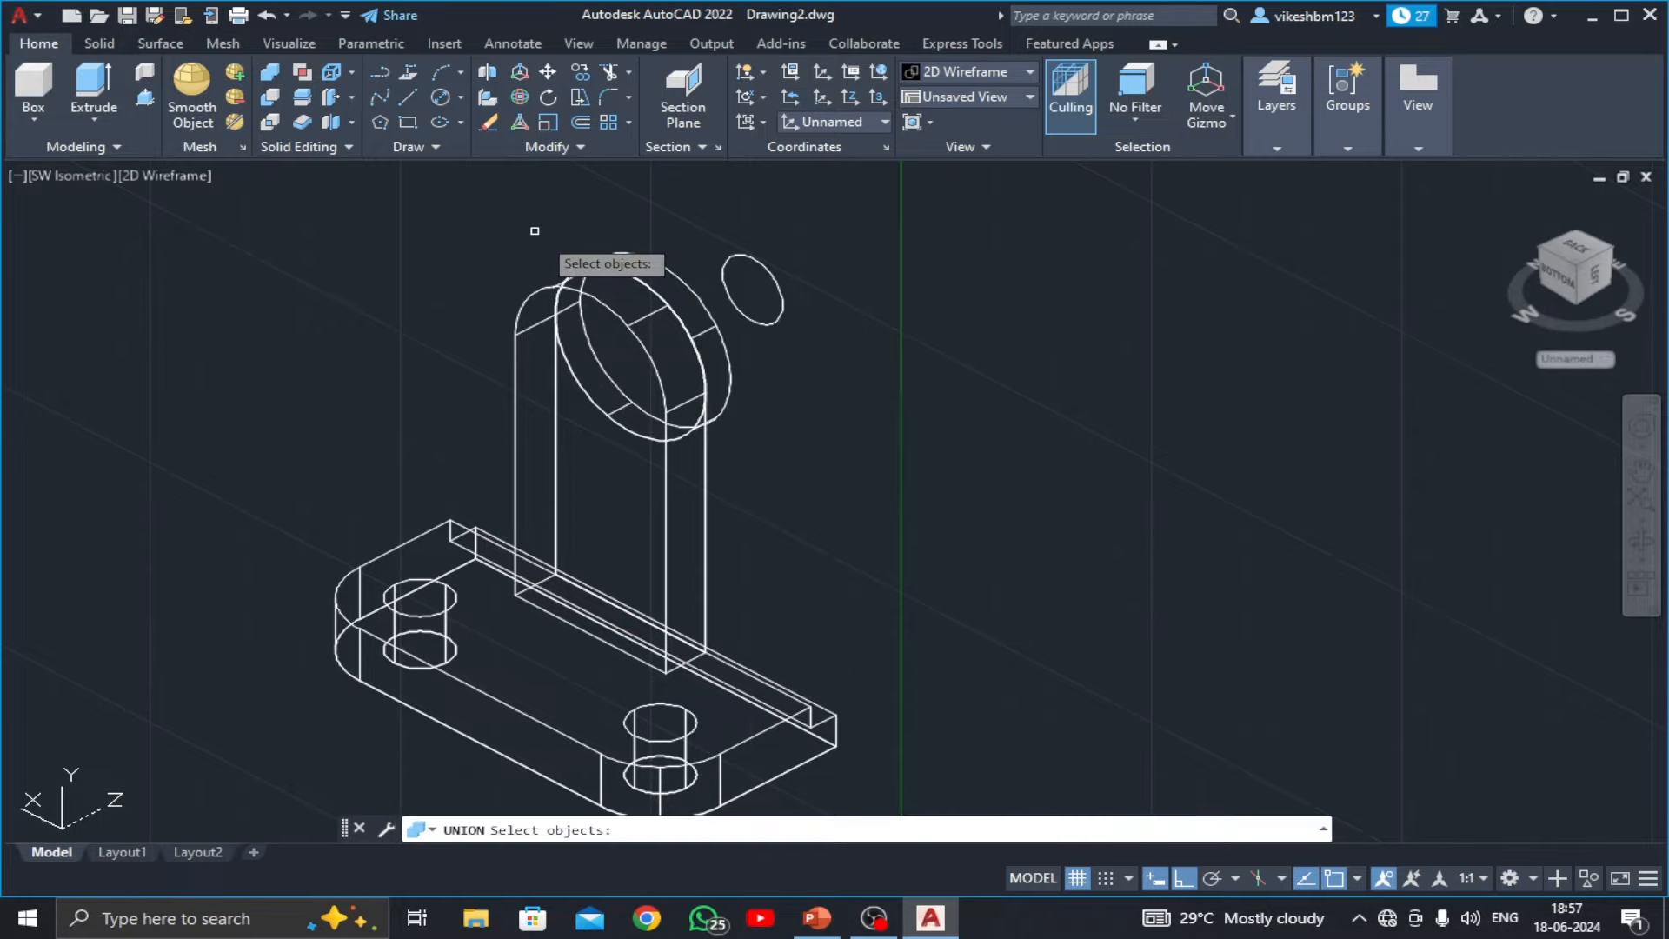
{"action": "left_click", "coordinate": [545, 288]}
{"action": "left_click", "coordinate": [625, 257]}
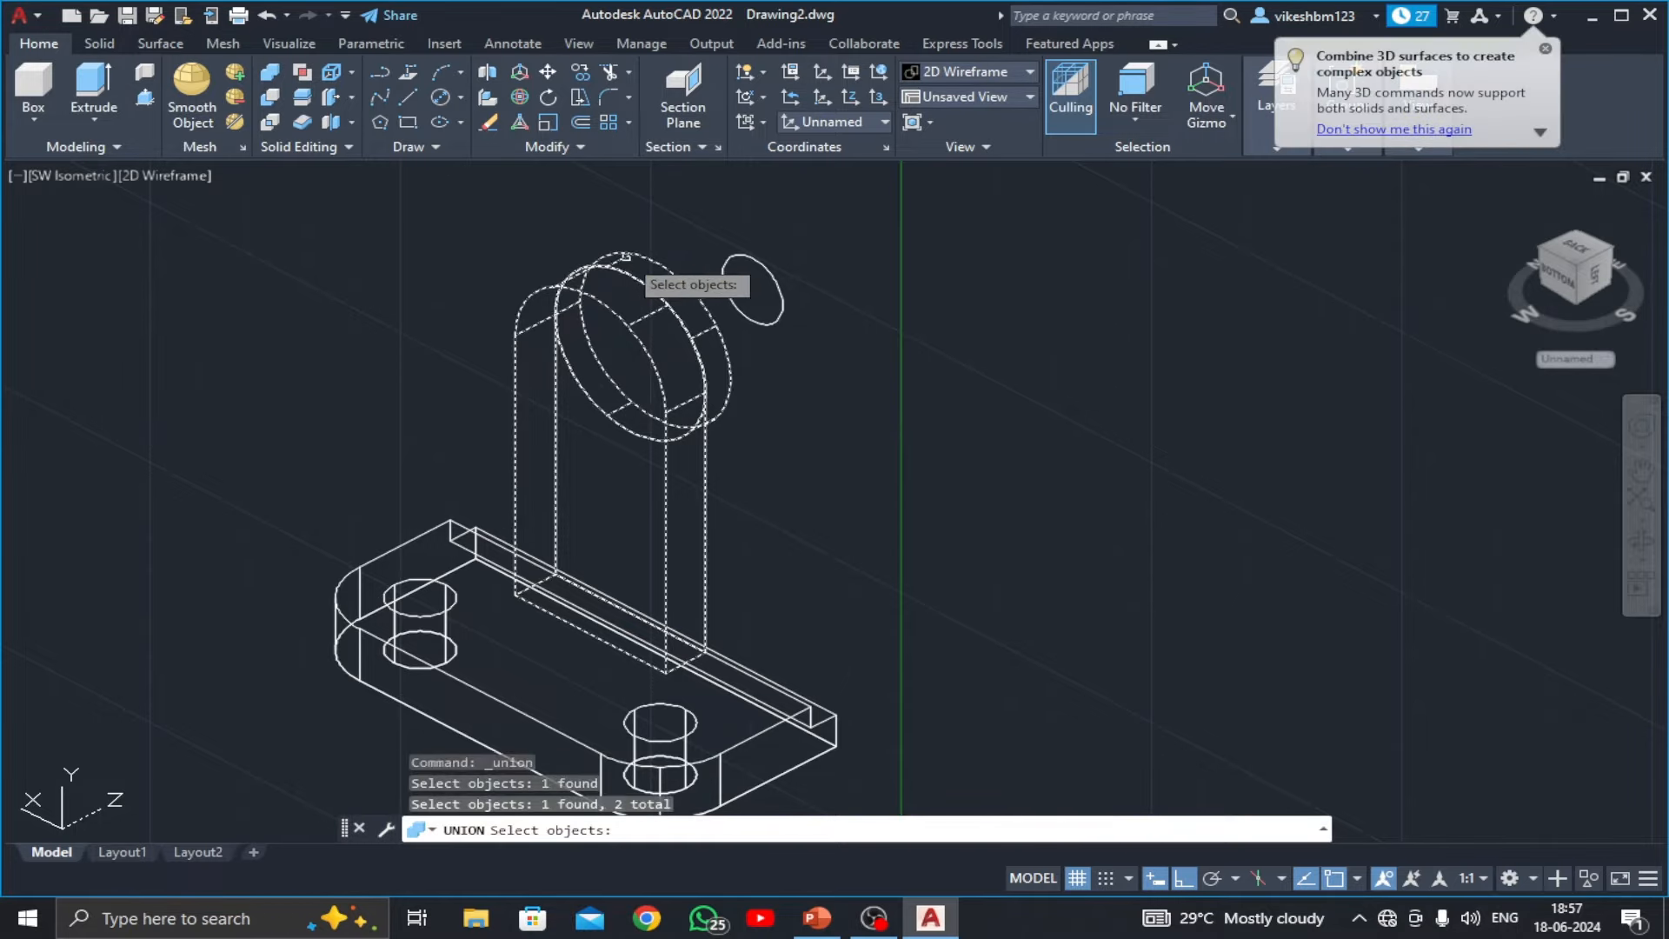
{"action": "key", "text": "Return"}
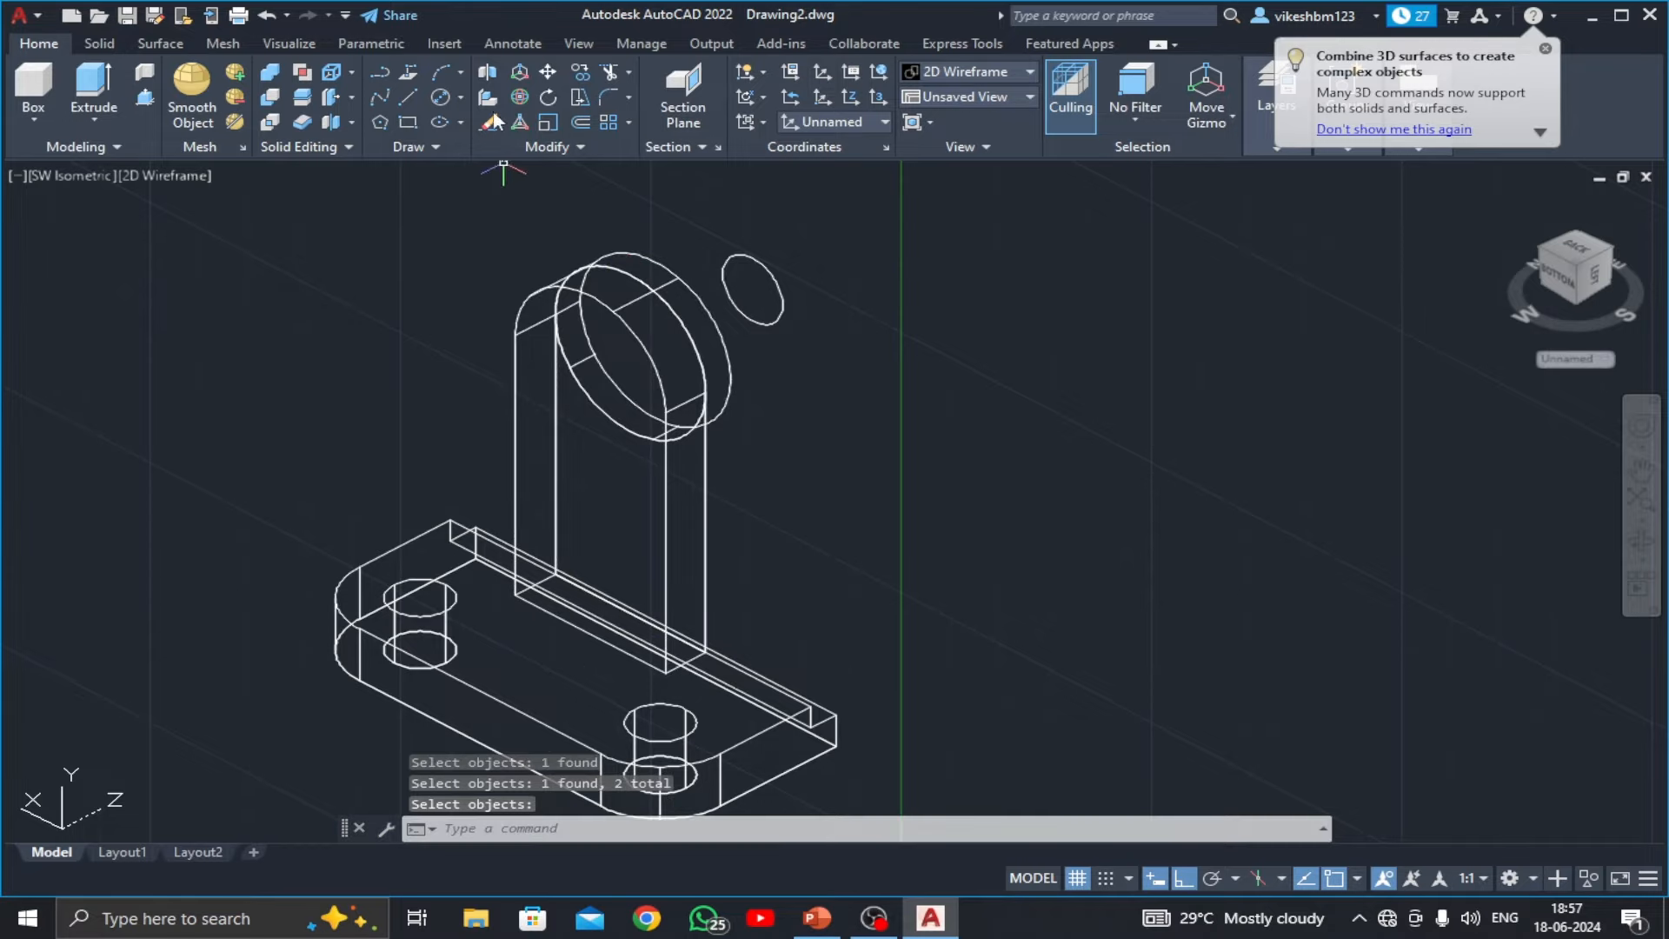
- Move the small circle by its centre to the centre of the boss's rear face
{"action": "left_click", "coordinate": [548, 73]}
{"action": "left_click", "coordinate": [755, 259]}
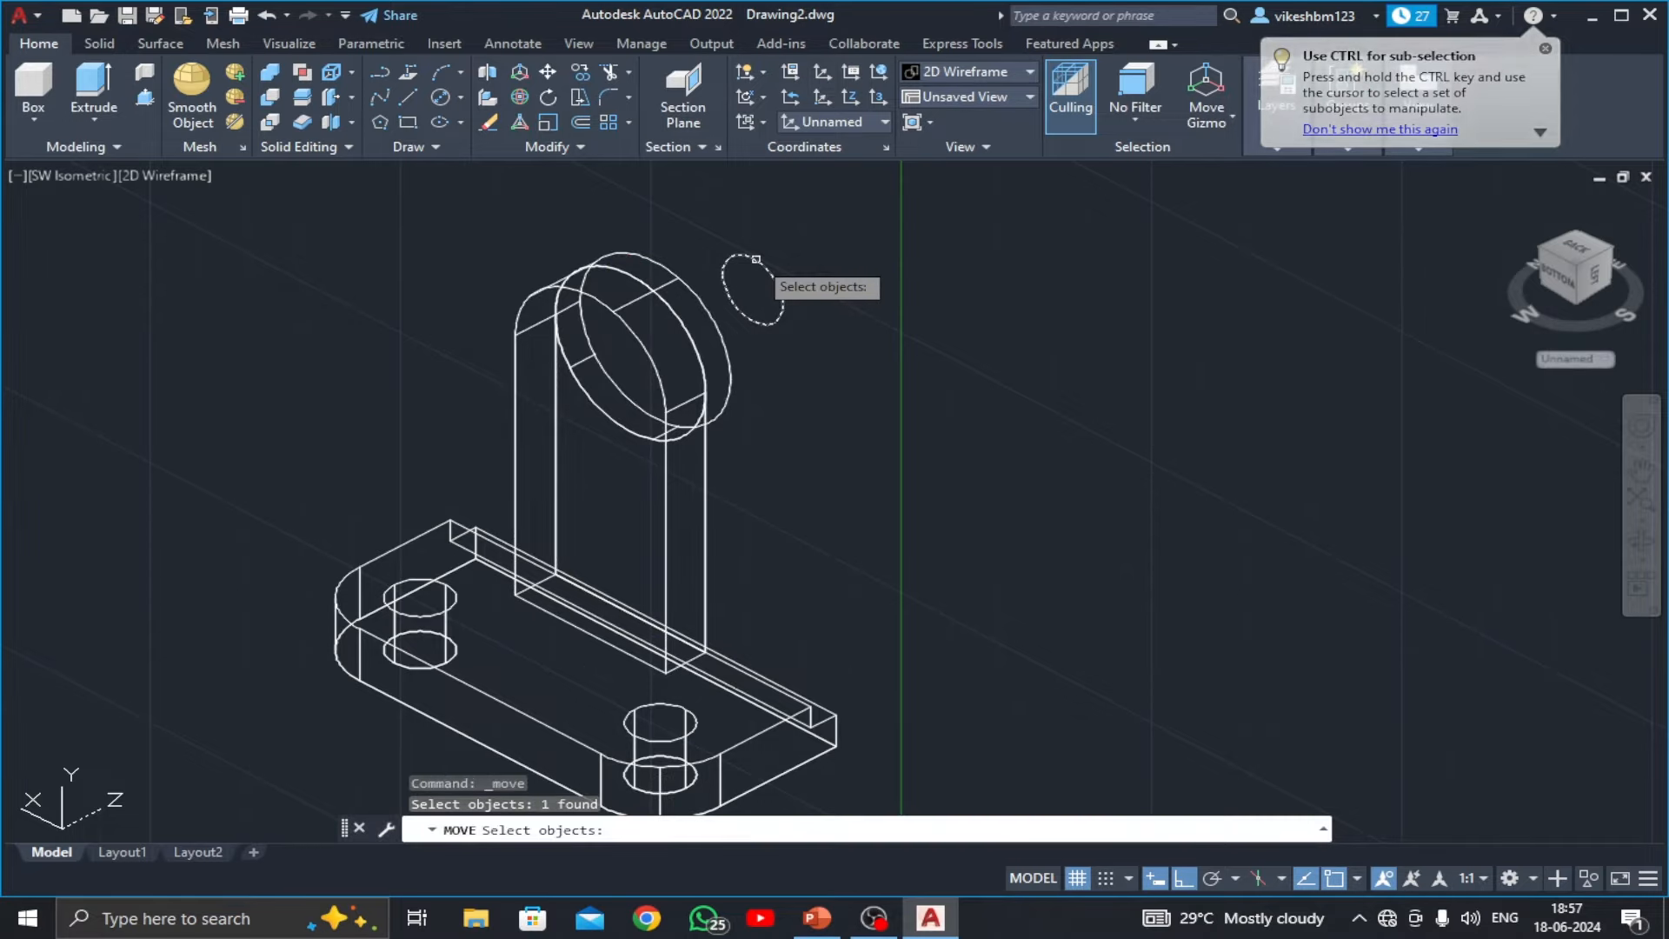
{"action": "key", "text": "Return"}
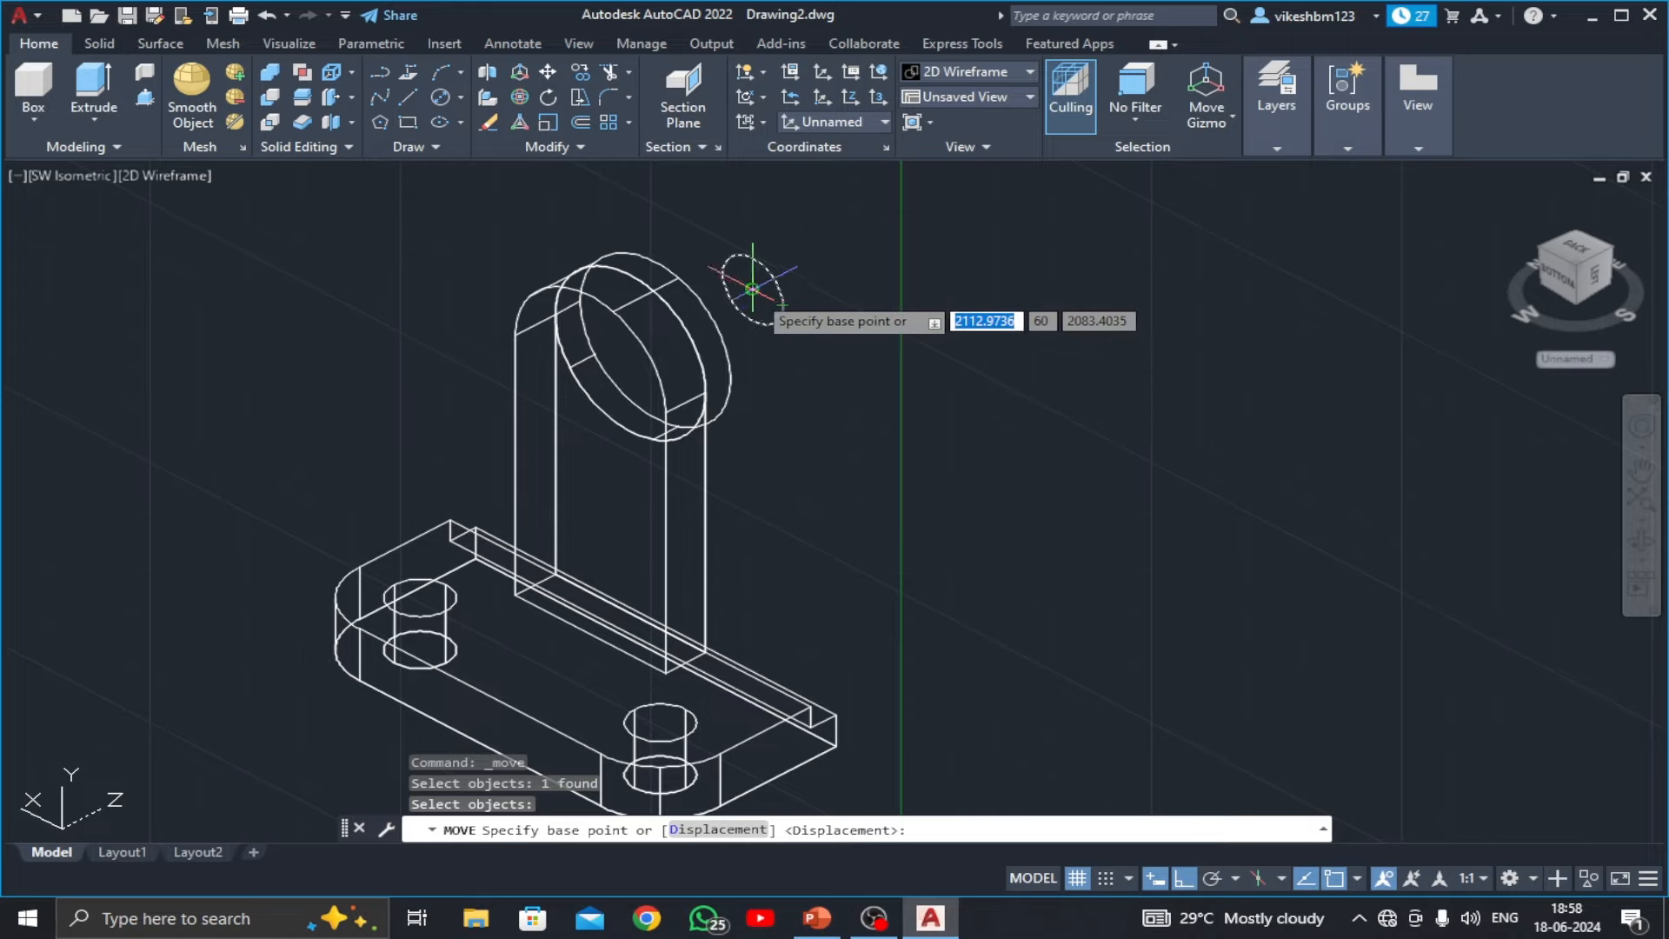
{"action": "left_click", "coordinate": [753, 287]}
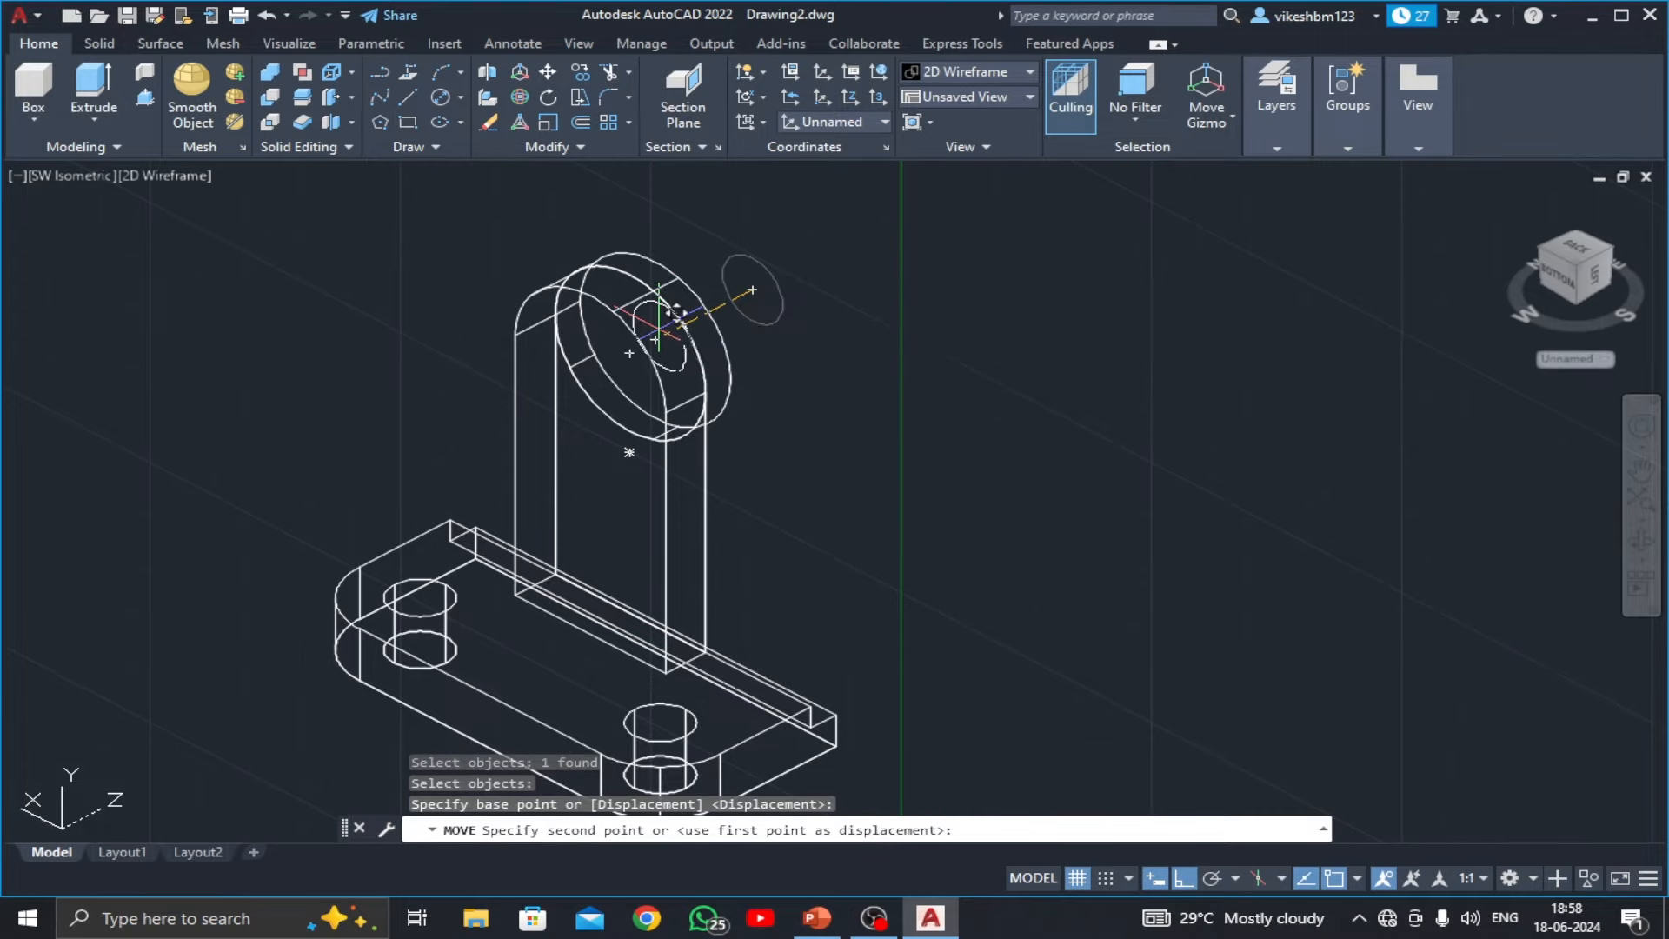
{"action": "left_click", "coordinate": [655, 338]}
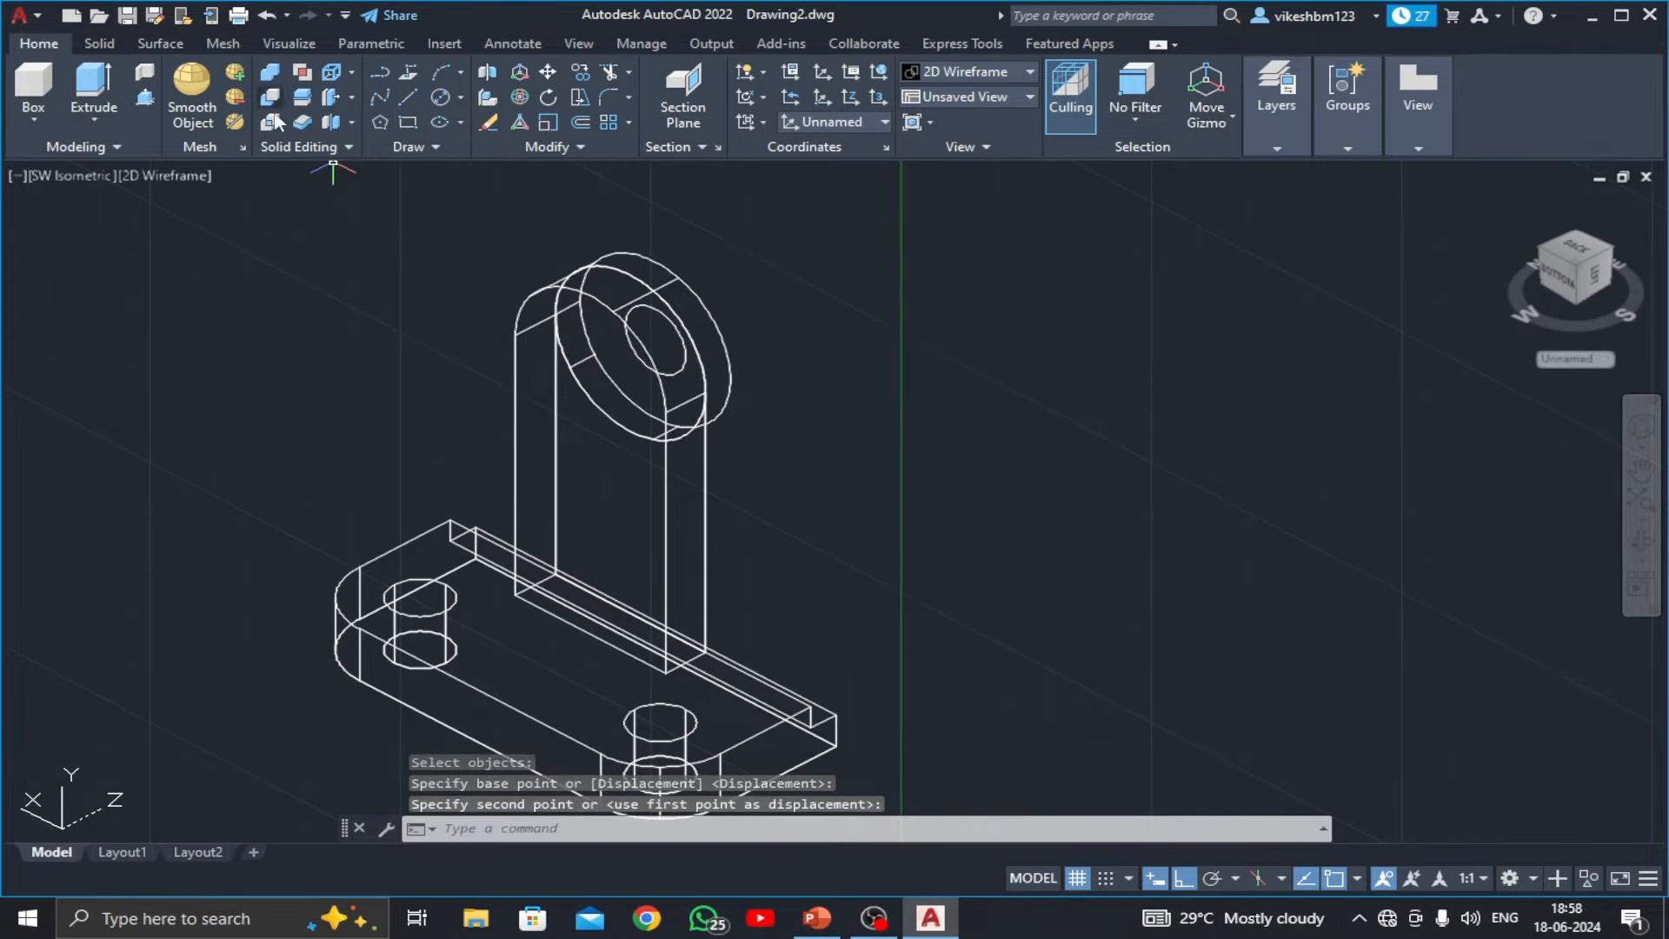
- Extrude the small circle about 50 through the boss and upright towards the plate's holes with Presspull
{"action": "middle_click_drag", "start_coordinate": [560, 332], "coordinate": [642, 345]}
{"action": "left_click", "coordinate": [146, 98]}
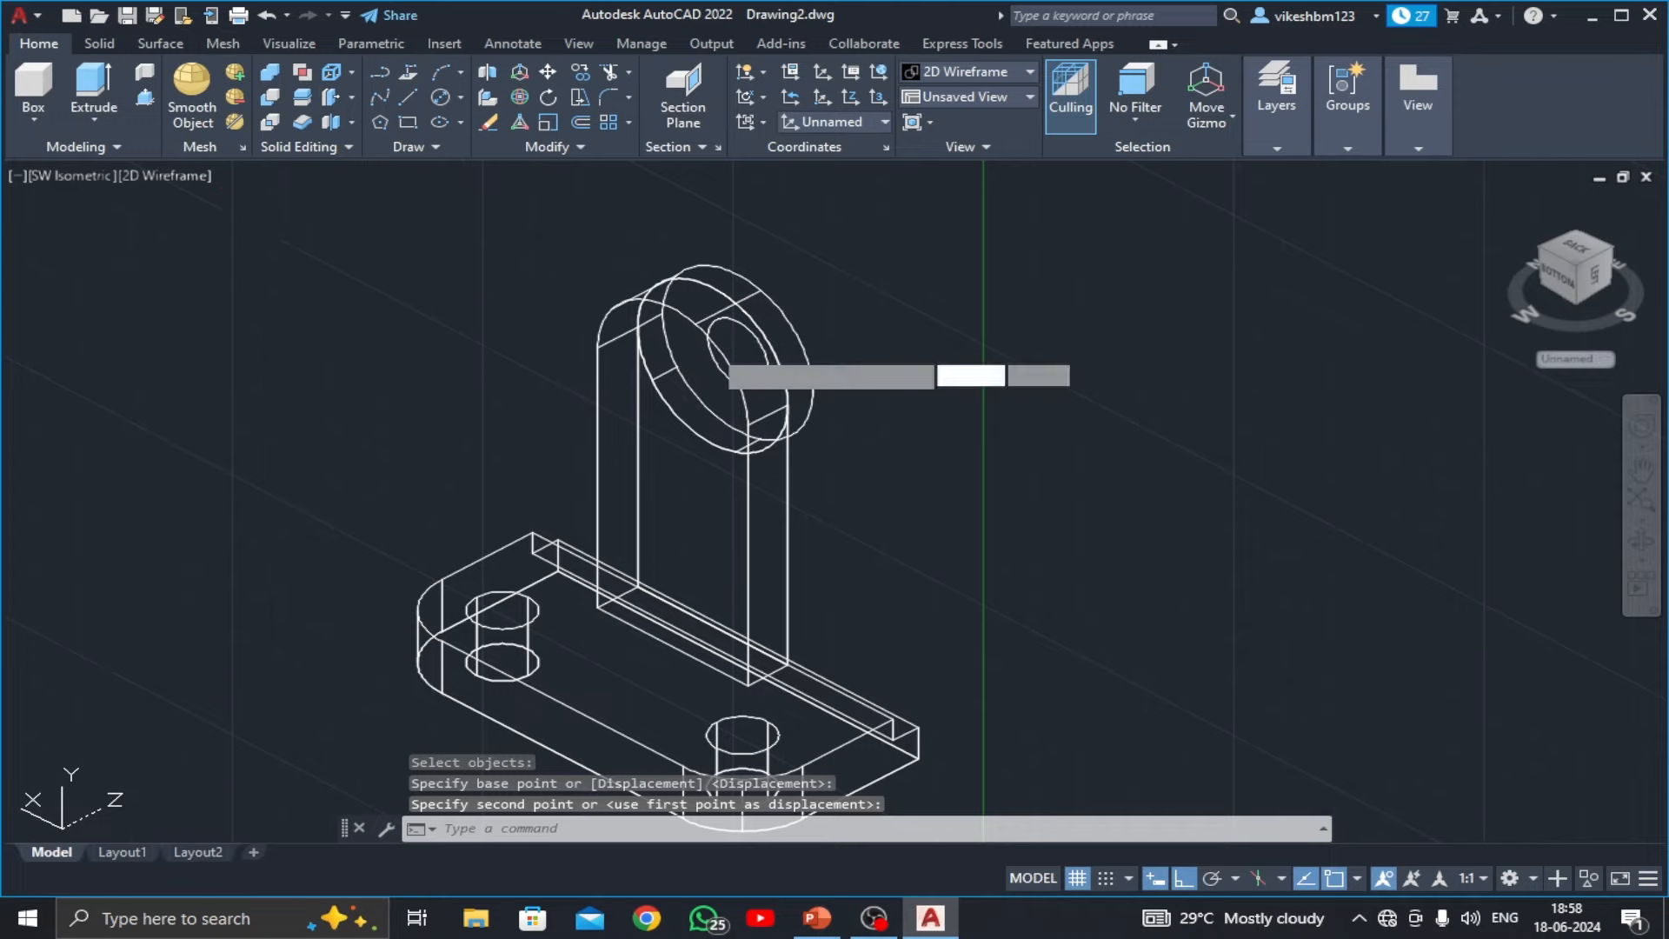
{"action": "left_click", "coordinate": [735, 337]}
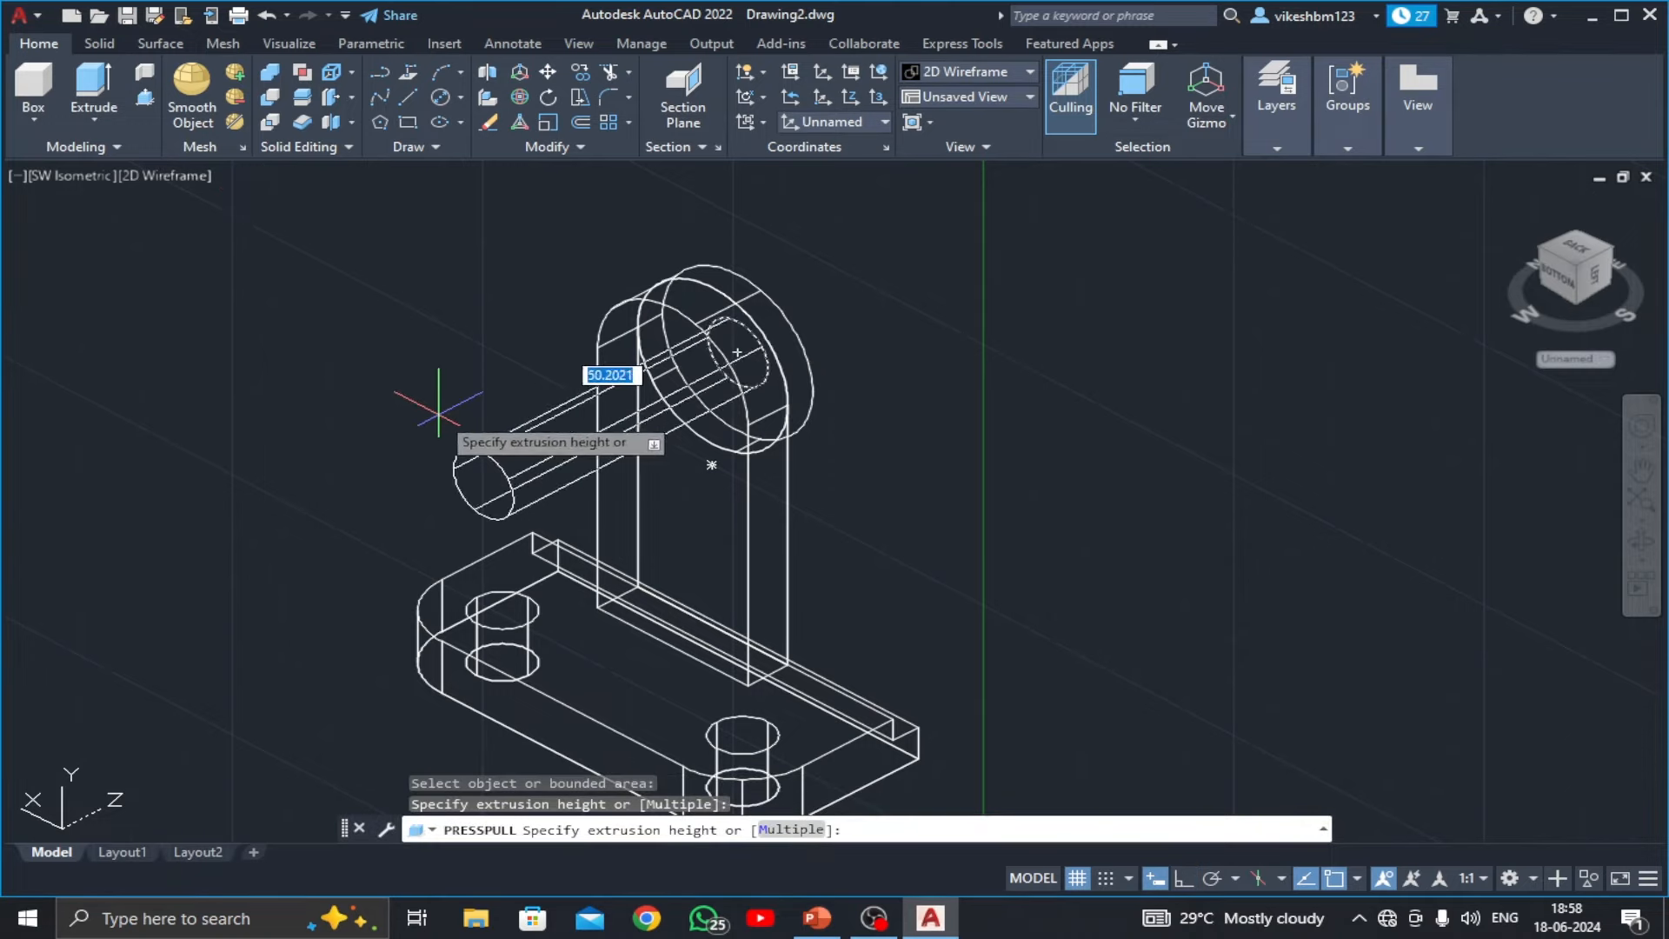
{"action": "left_click", "coordinate": [442, 352]}
{"action": "key", "text": "Return"}
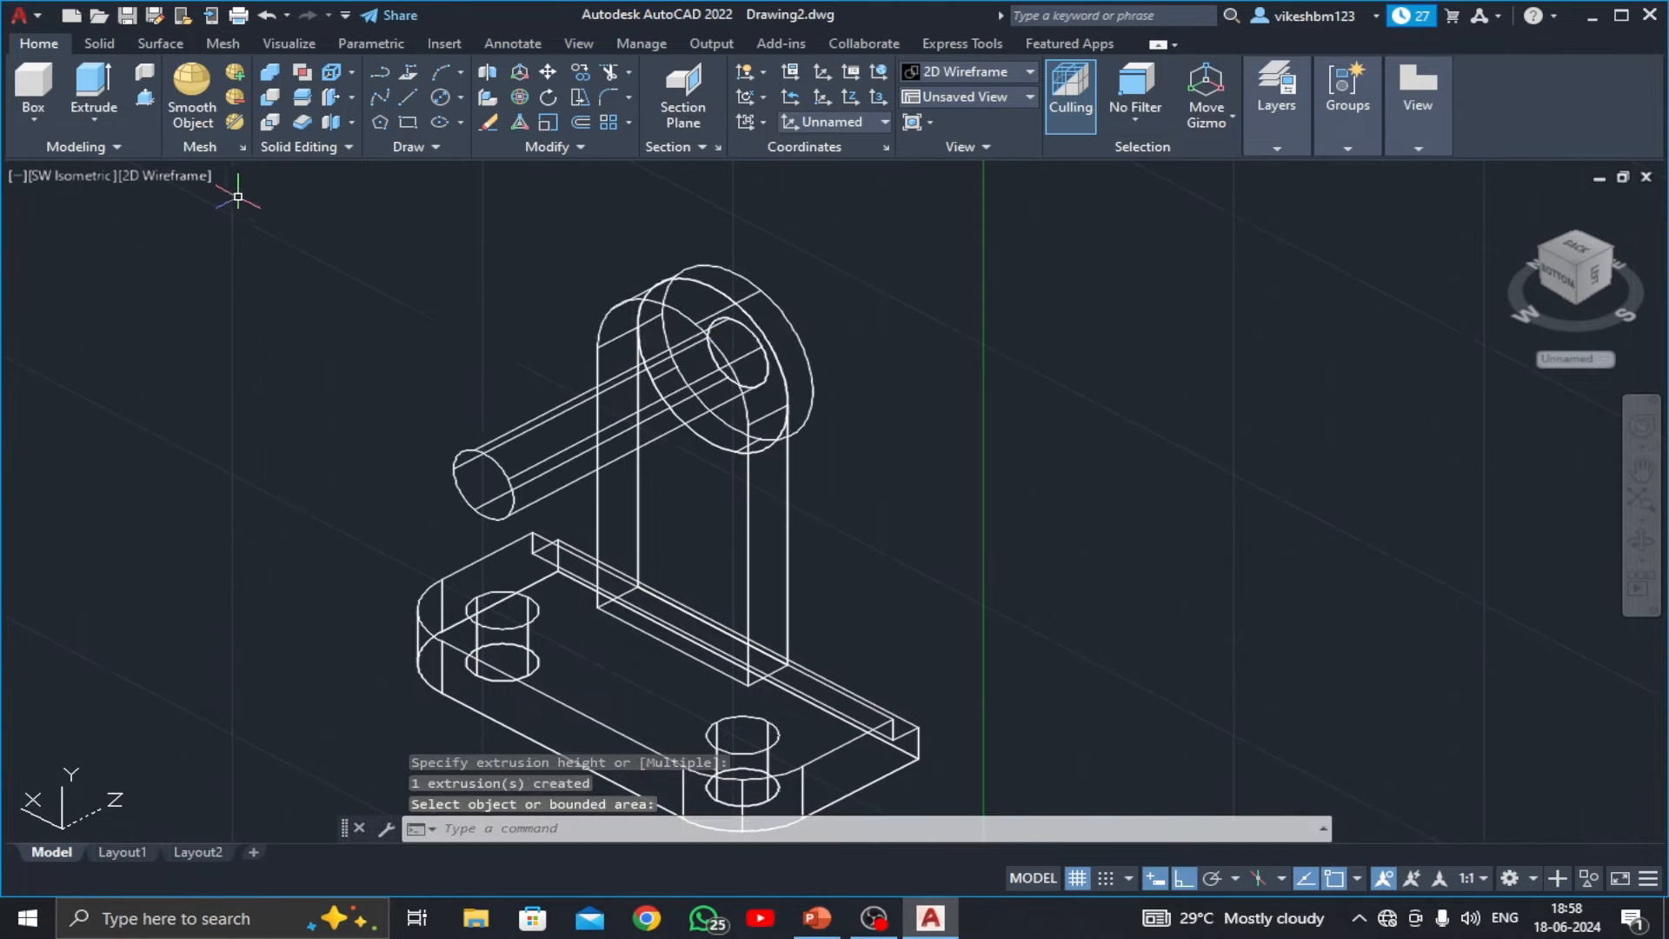
- Subtract the small cylinder from the upright to cut the hole through the boss
{"action": "left_click", "coordinate": [272, 104]}
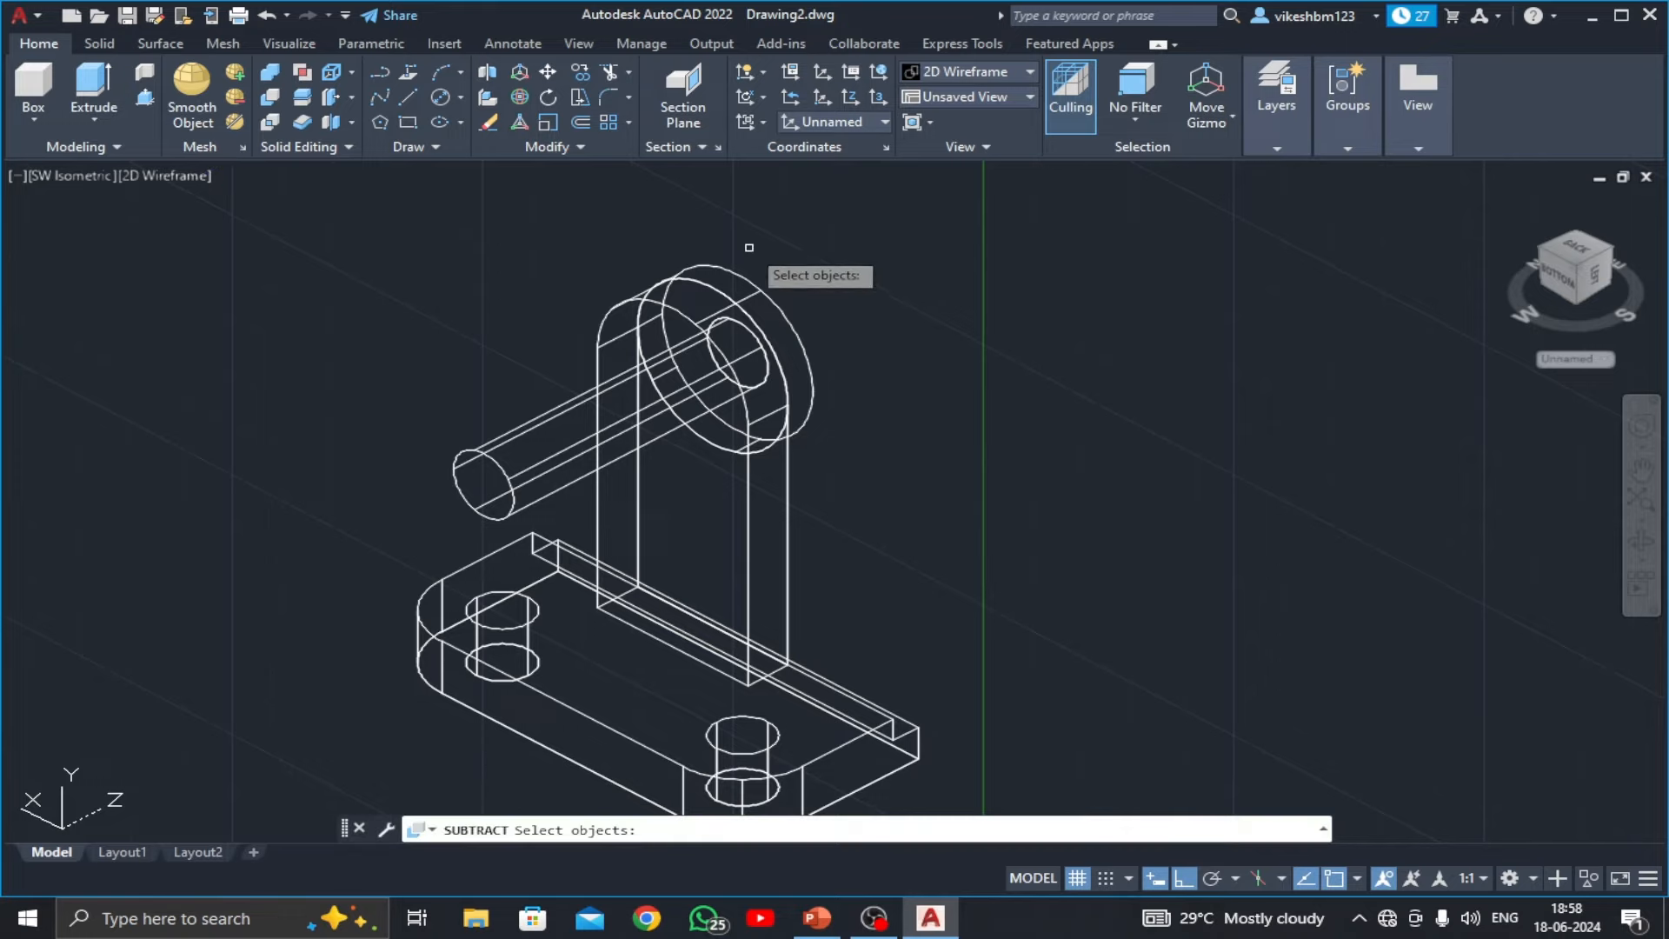
{"action": "left_click", "coordinate": [632, 298]}
{"action": "key", "text": "Return"}
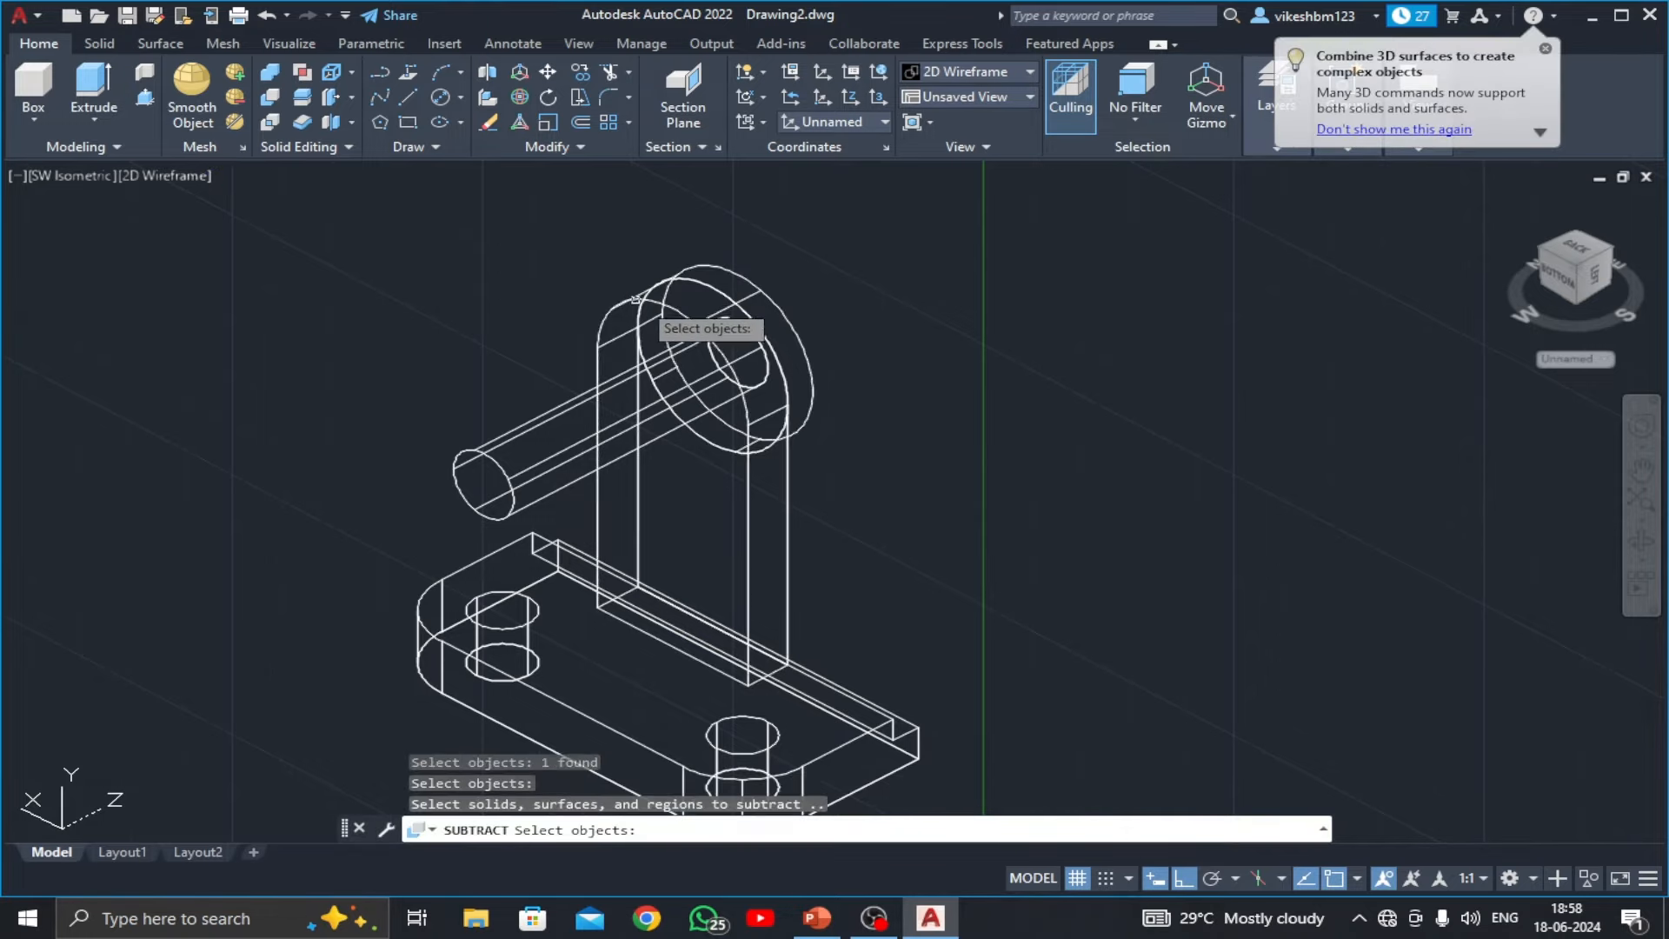
{"action": "left_click", "coordinate": [536, 425]}
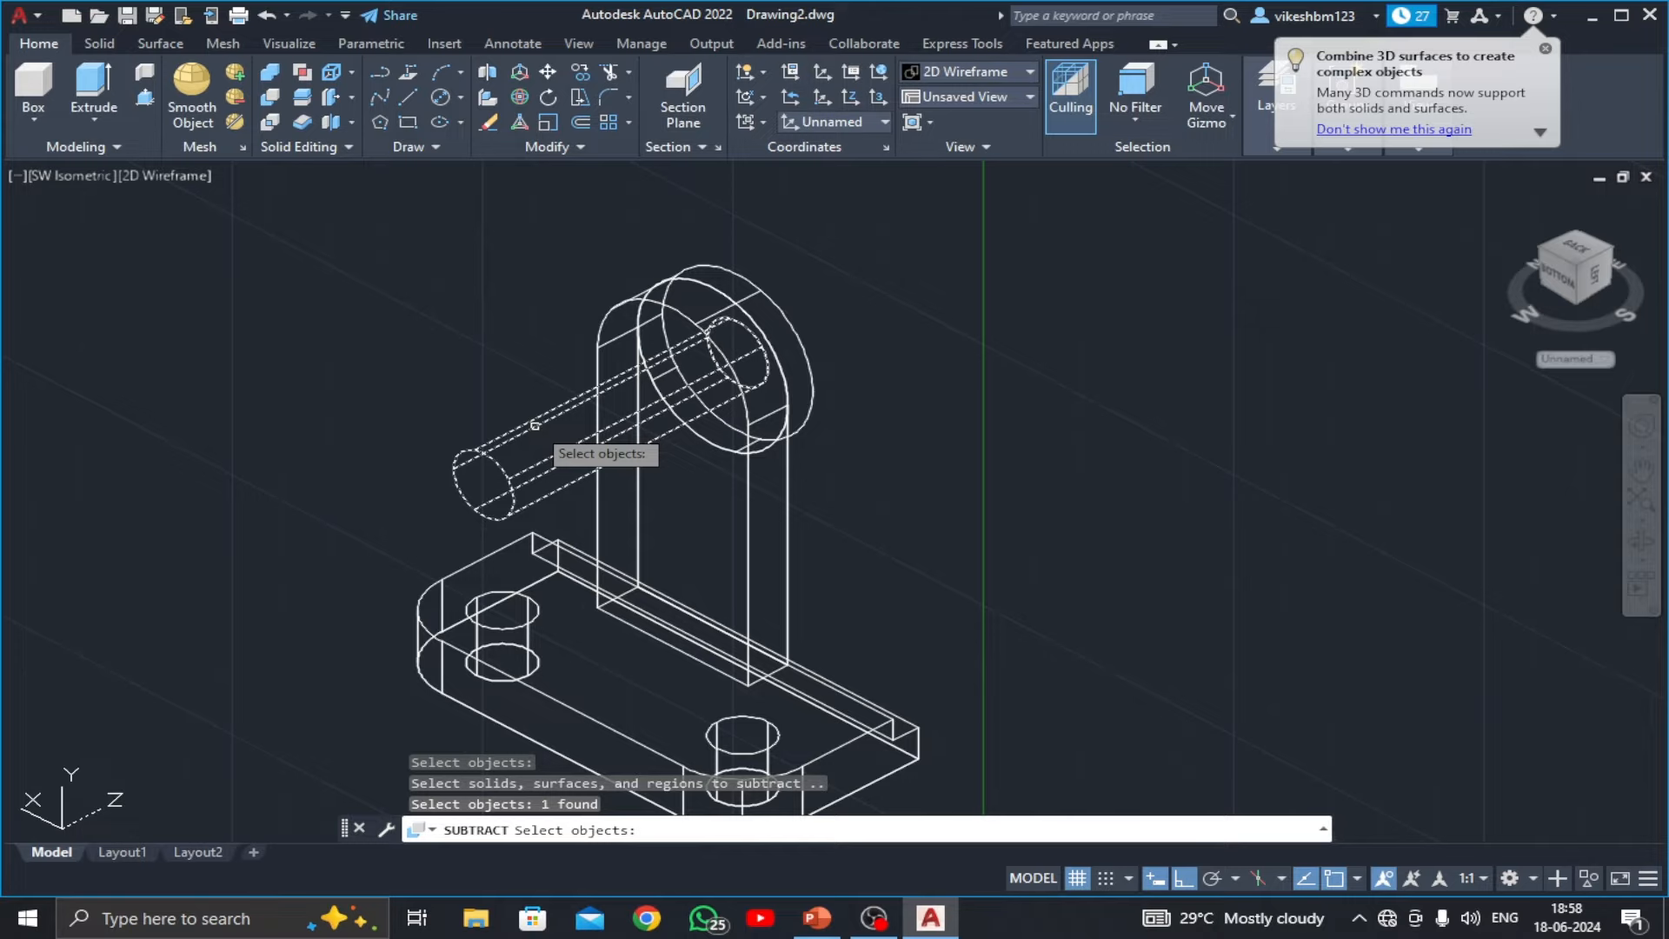
{"action": "key", "text": "Return"}
- Display the bracket in the Realistic visual style
{"action": "left_click", "coordinate": [187, 175]}
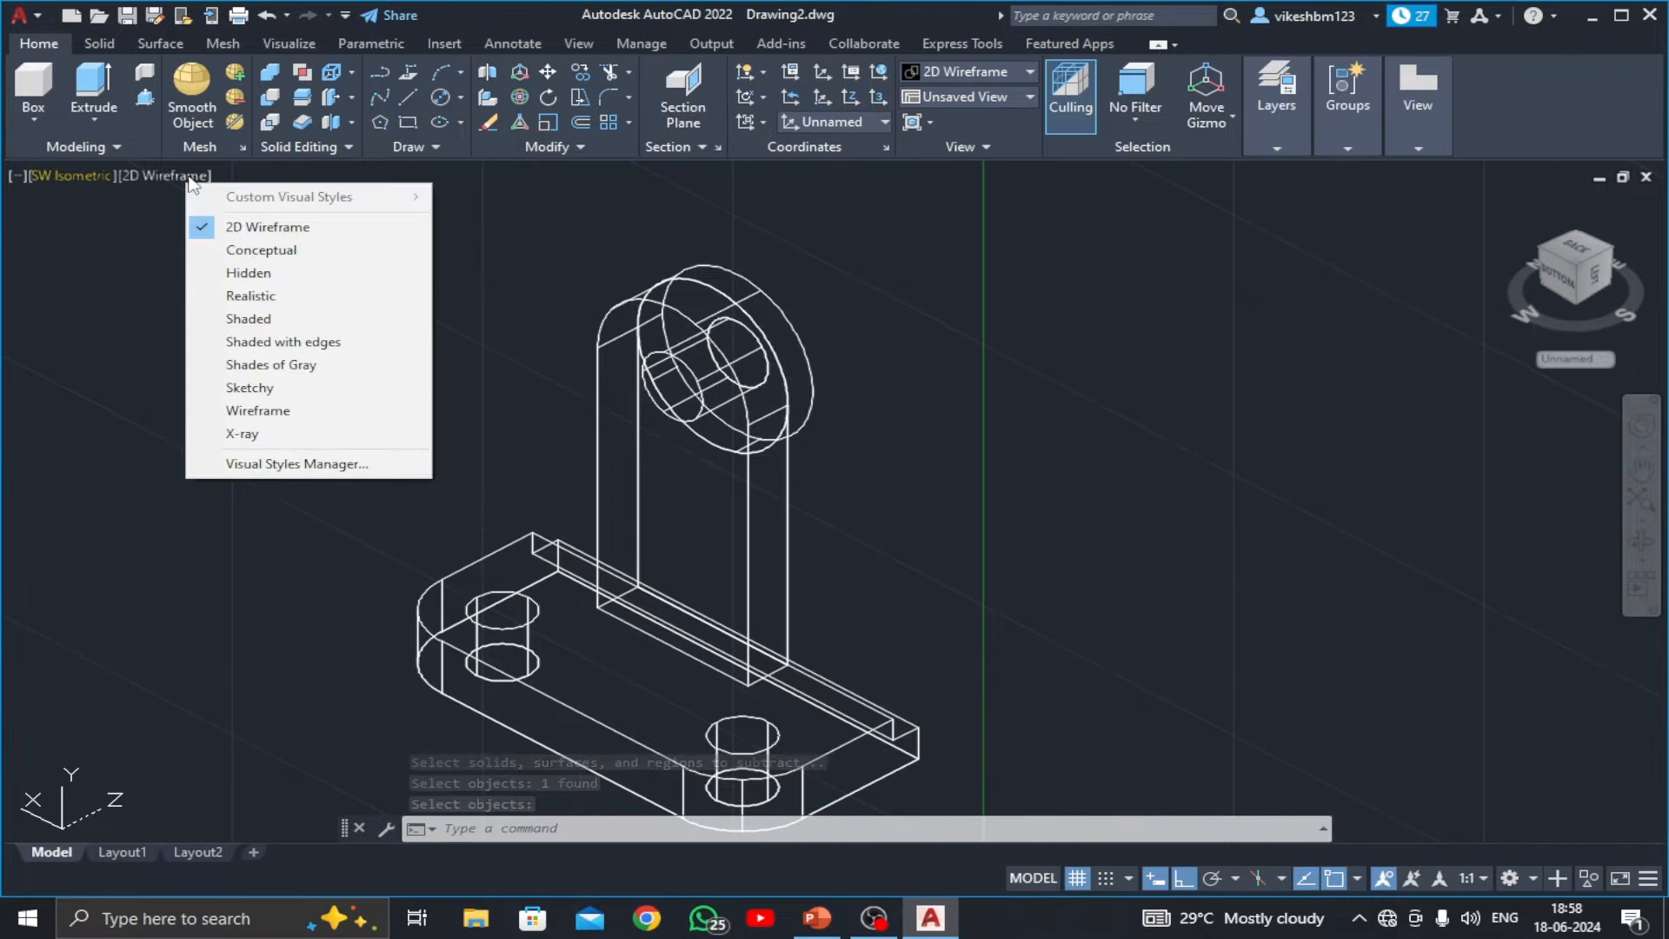
{"action": "left_click", "coordinate": [240, 295]}
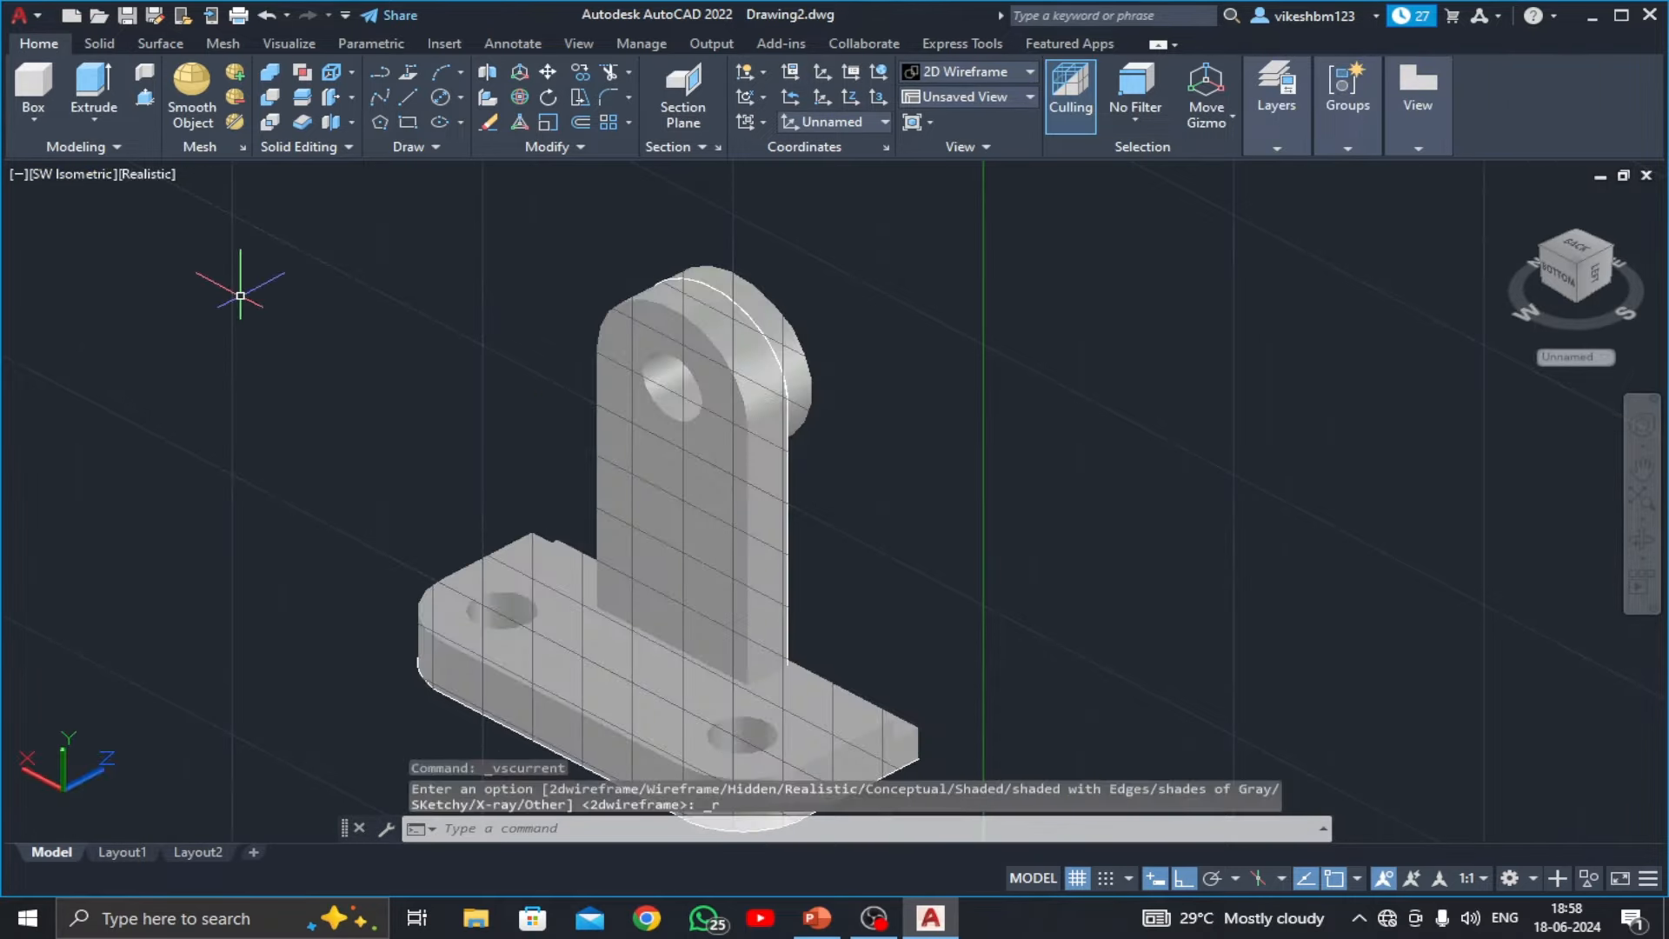
{"action": "middle_click_drag", "start_coordinate": [1226, 603], "coordinate": [1196, 512]}
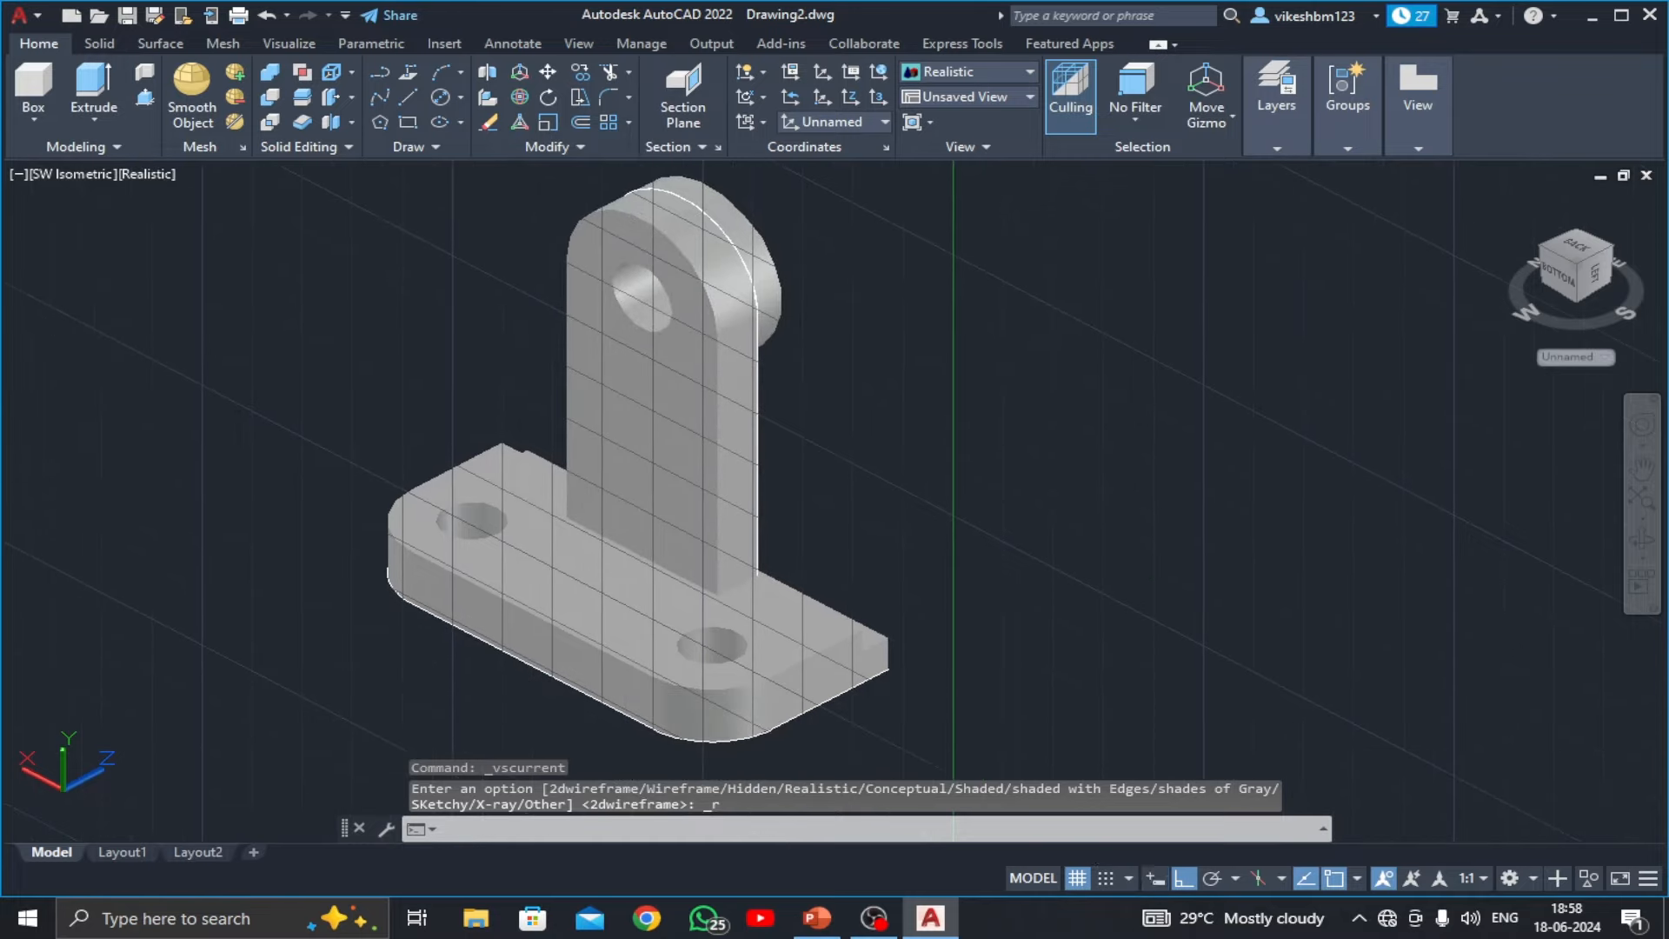
- Check part 2 in the PowerPoint reference drawing, then return to AutoCAD and unite the upright with the base plate
{"action": "left_click", "coordinate": [817, 918]}
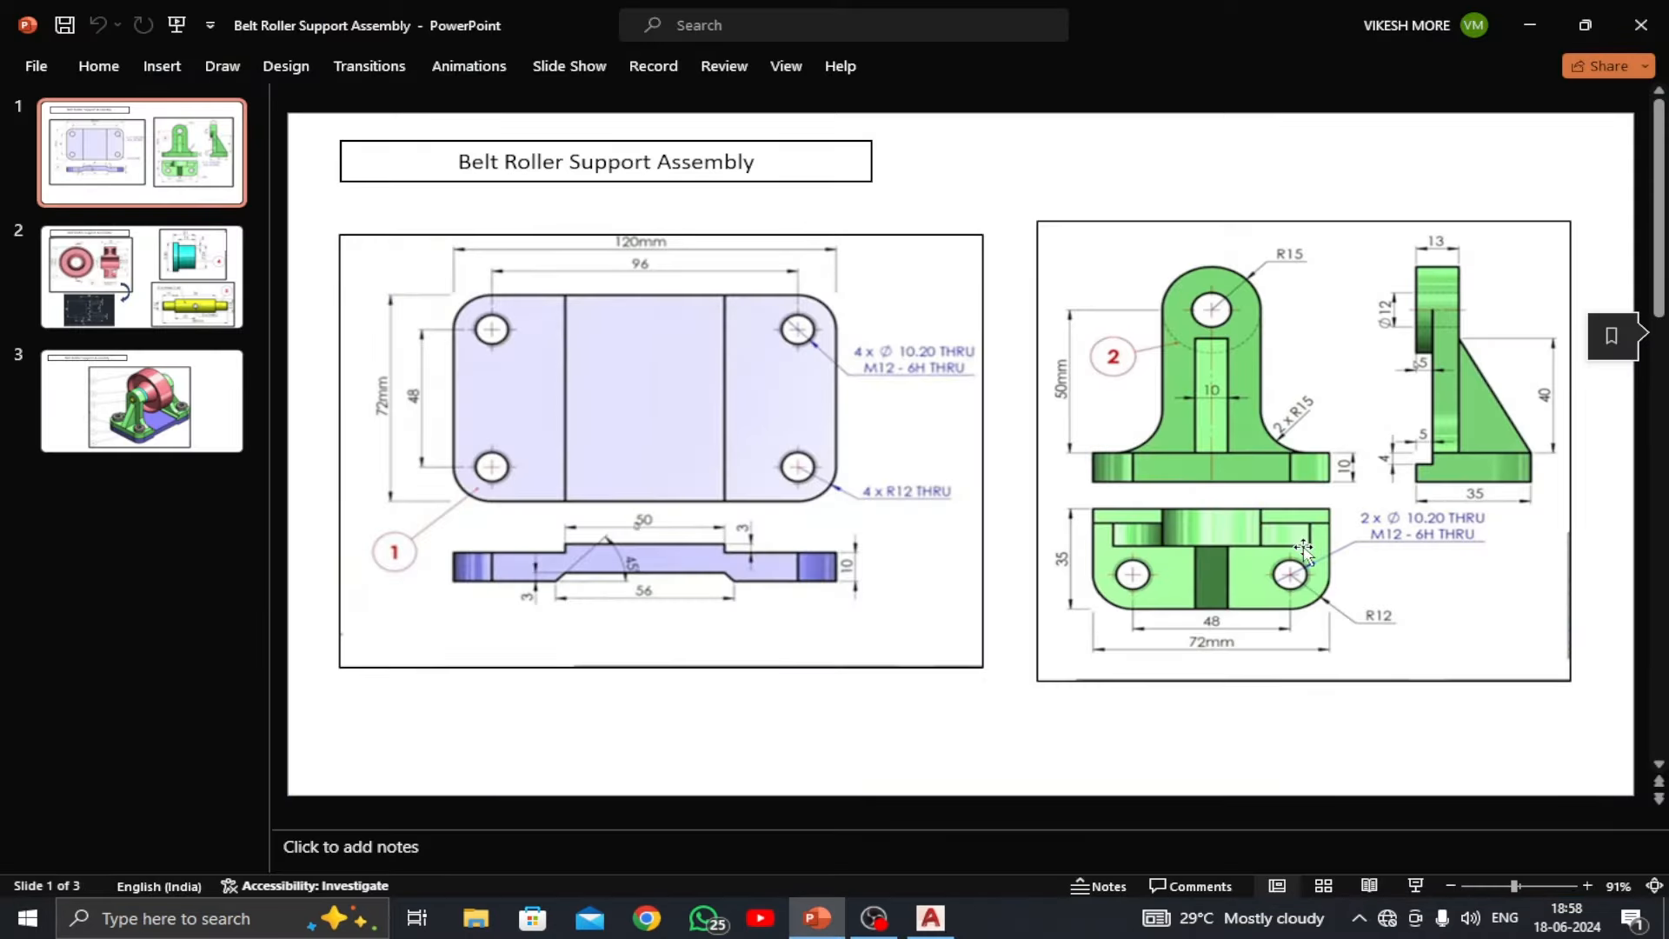
{"action": "left_click", "coordinate": [947, 917]}
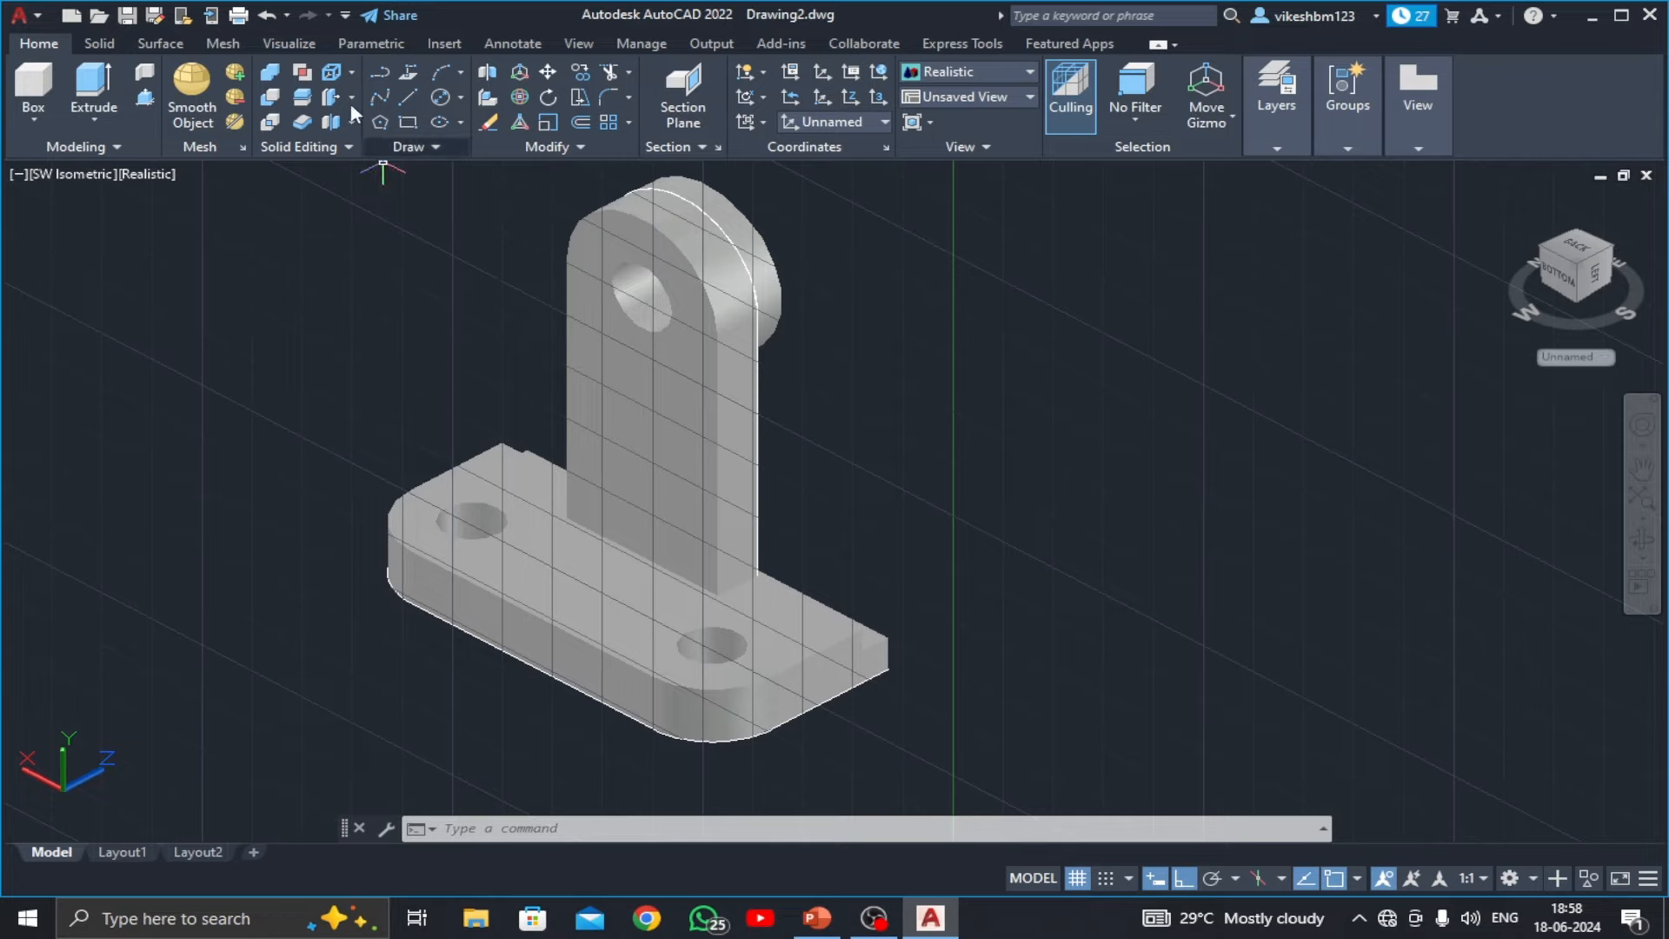
{"action": "left_click", "coordinate": [269, 71]}
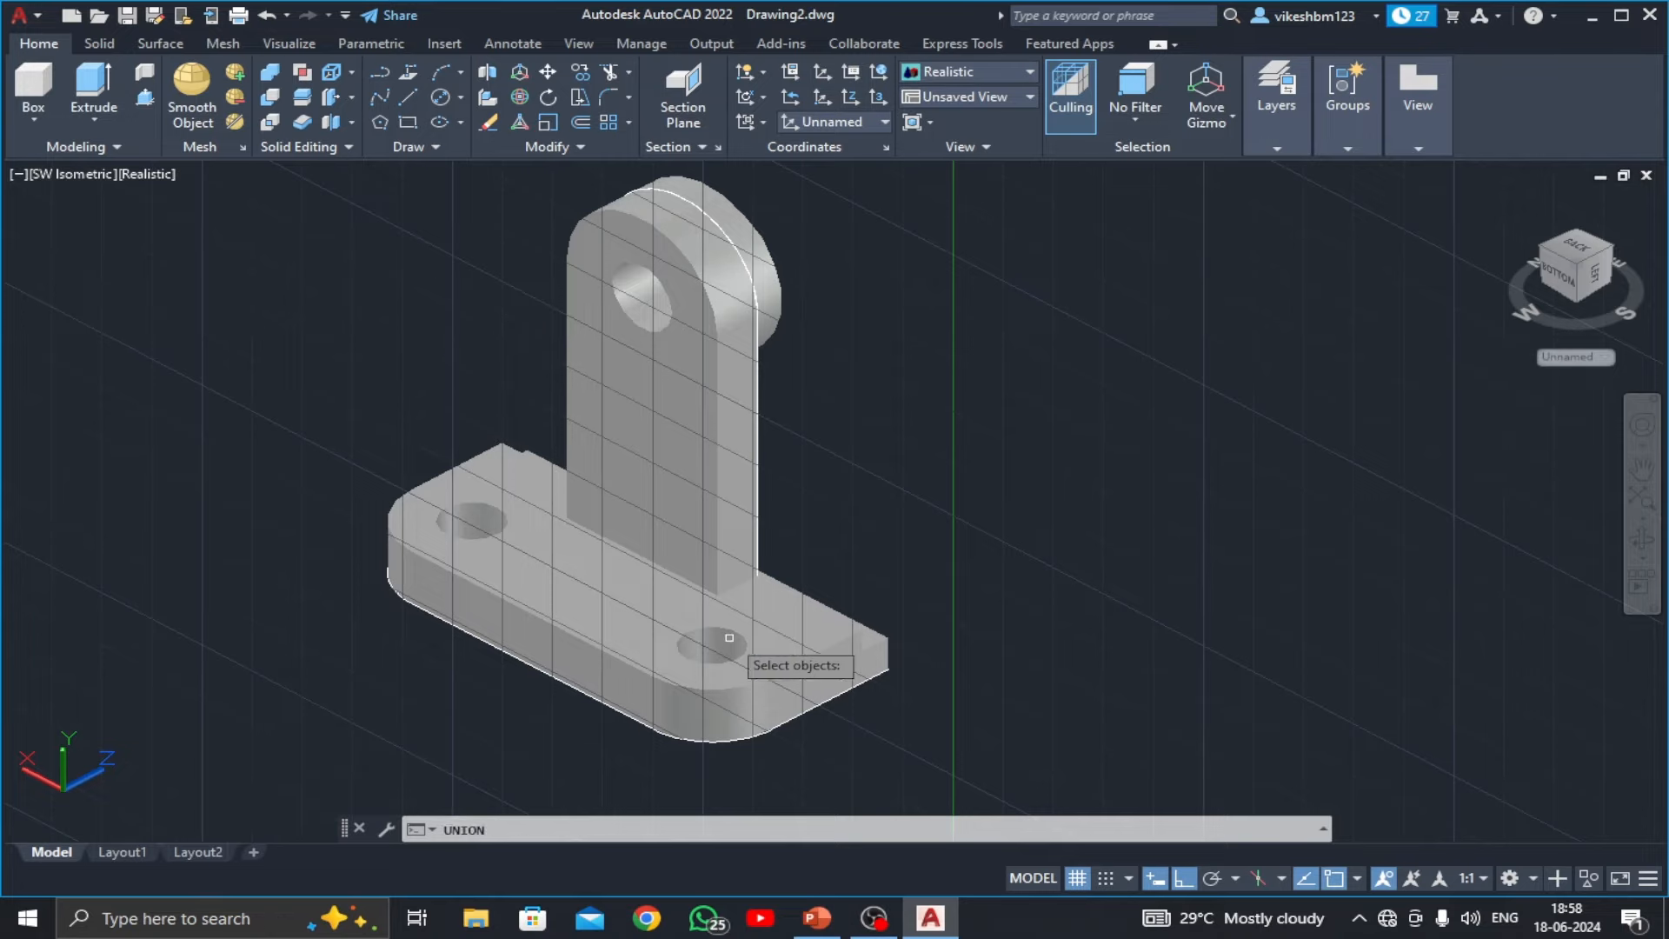
{"action": "left_click", "coordinate": [651, 638]}
{"action": "left_click", "coordinate": [700, 506]}
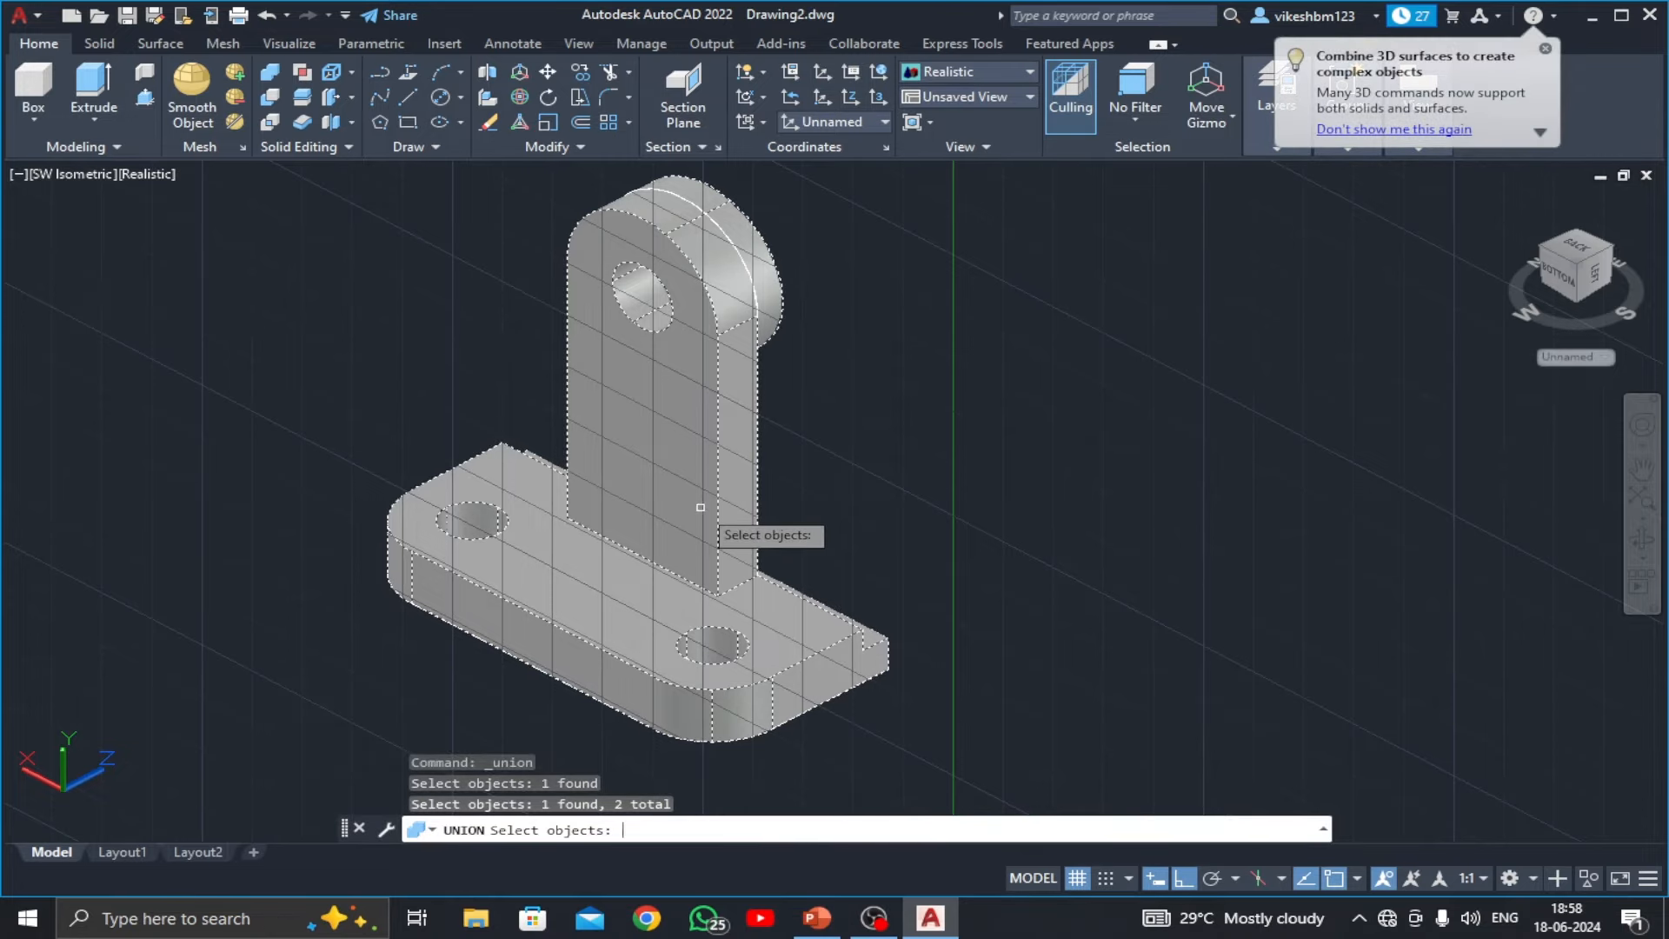
{"action": "key", "text": "Return"}
- Turn off the drawing grid
{"action": "left_click", "coordinate": [1087, 873]}
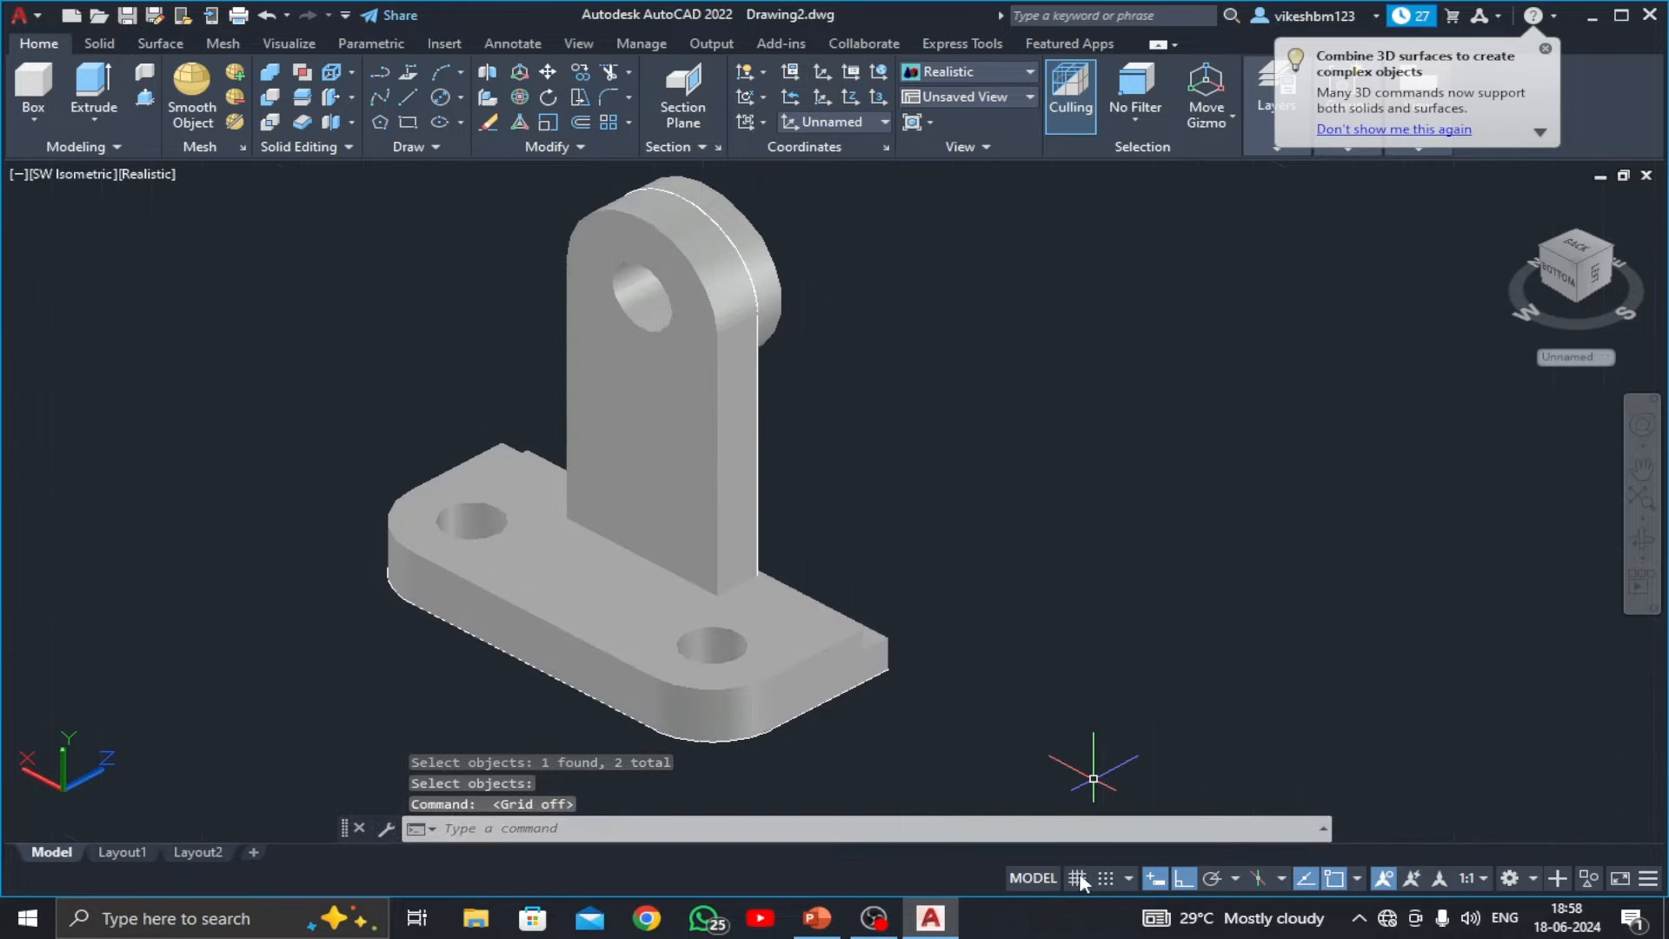
{"action": "middle_click_drag", "start_coordinate": [976, 577], "coordinate": [999, 585]}
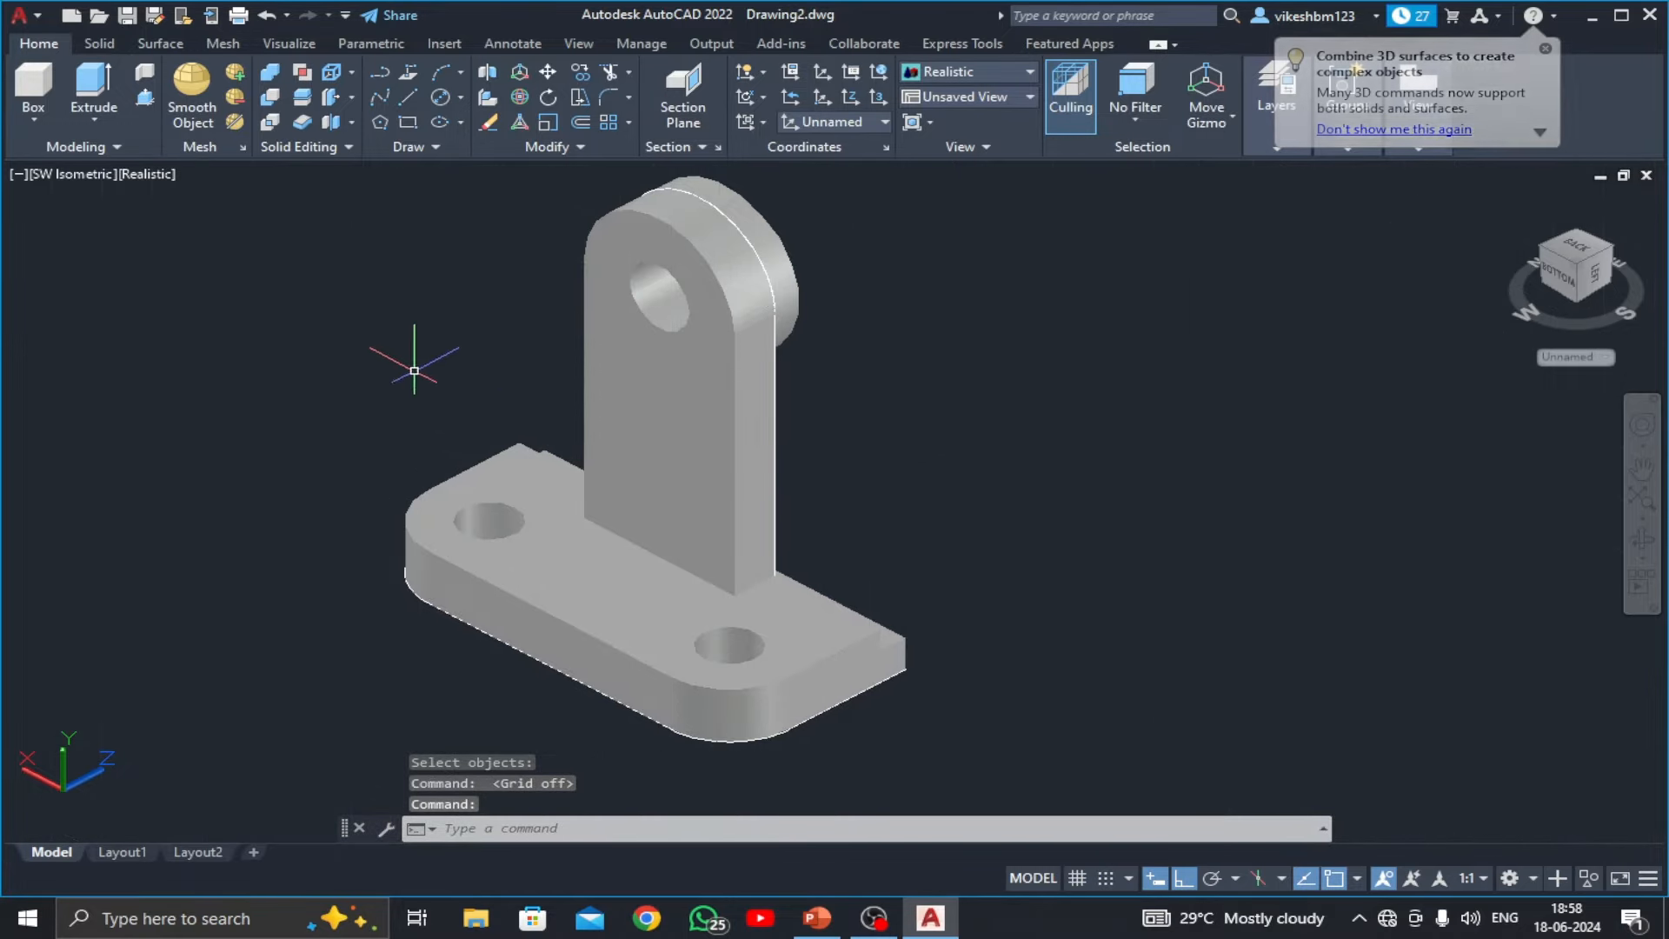
{"action": "middle_click_drag", "start_coordinate": [374, 362], "coordinate": [371, 361]}
{"action": "key", "text": "F12"}
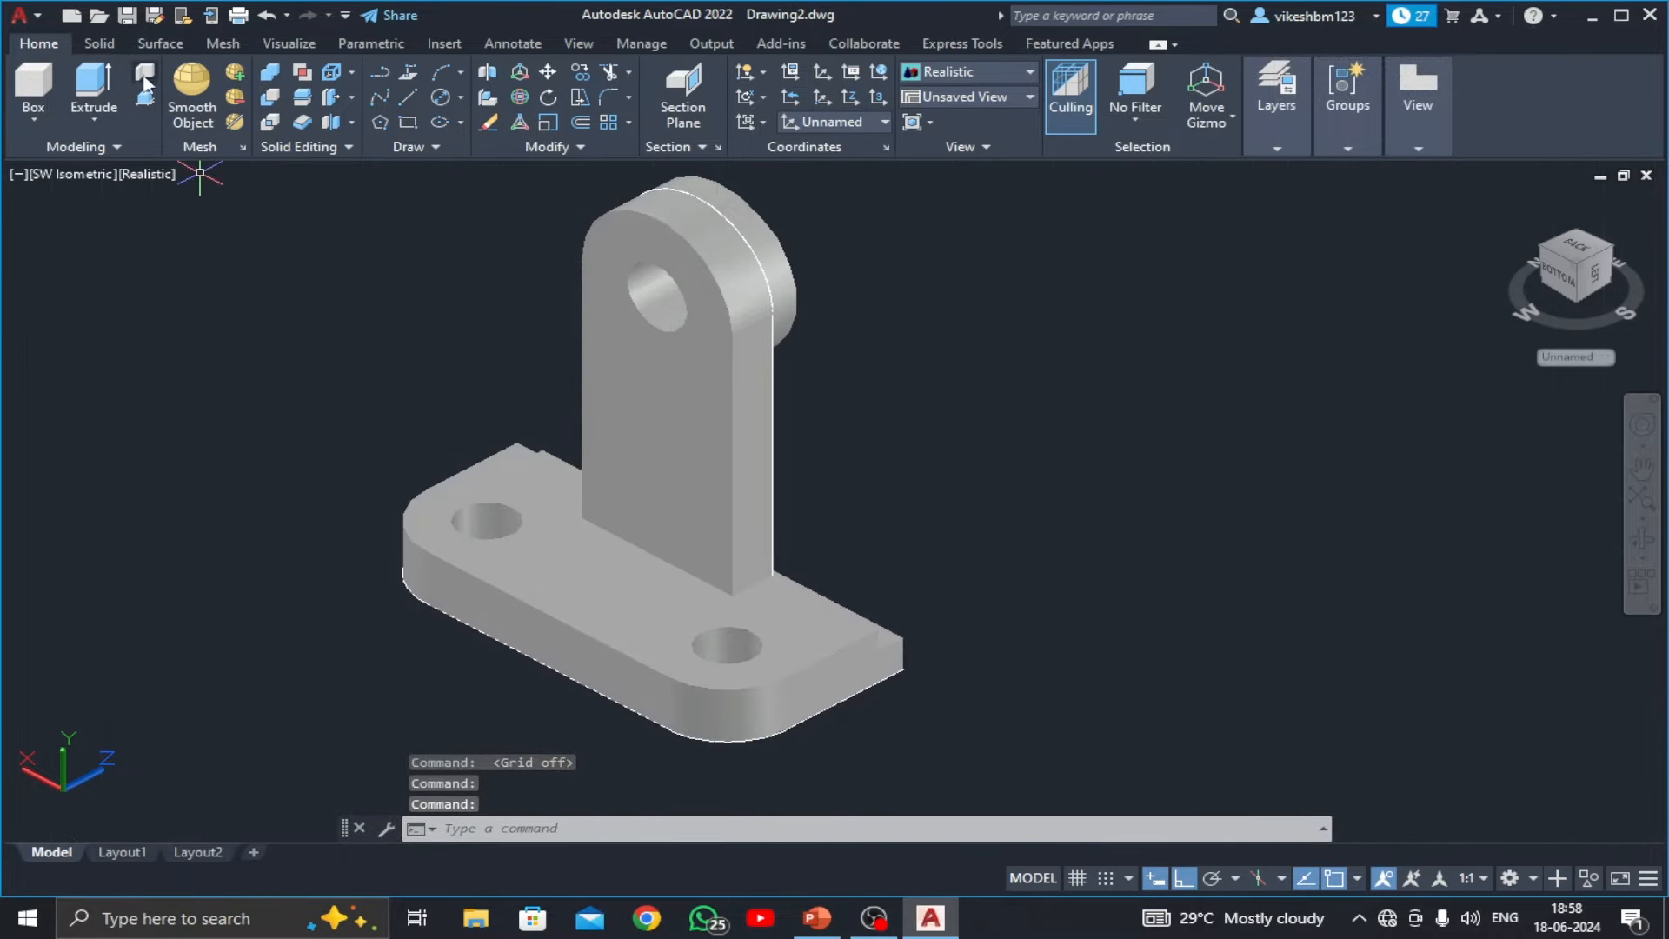
- Fillet the edge where the upright's visible narrow side meets the base plate with a radius of 15
{"action": "left_click", "coordinate": [100, 43]}
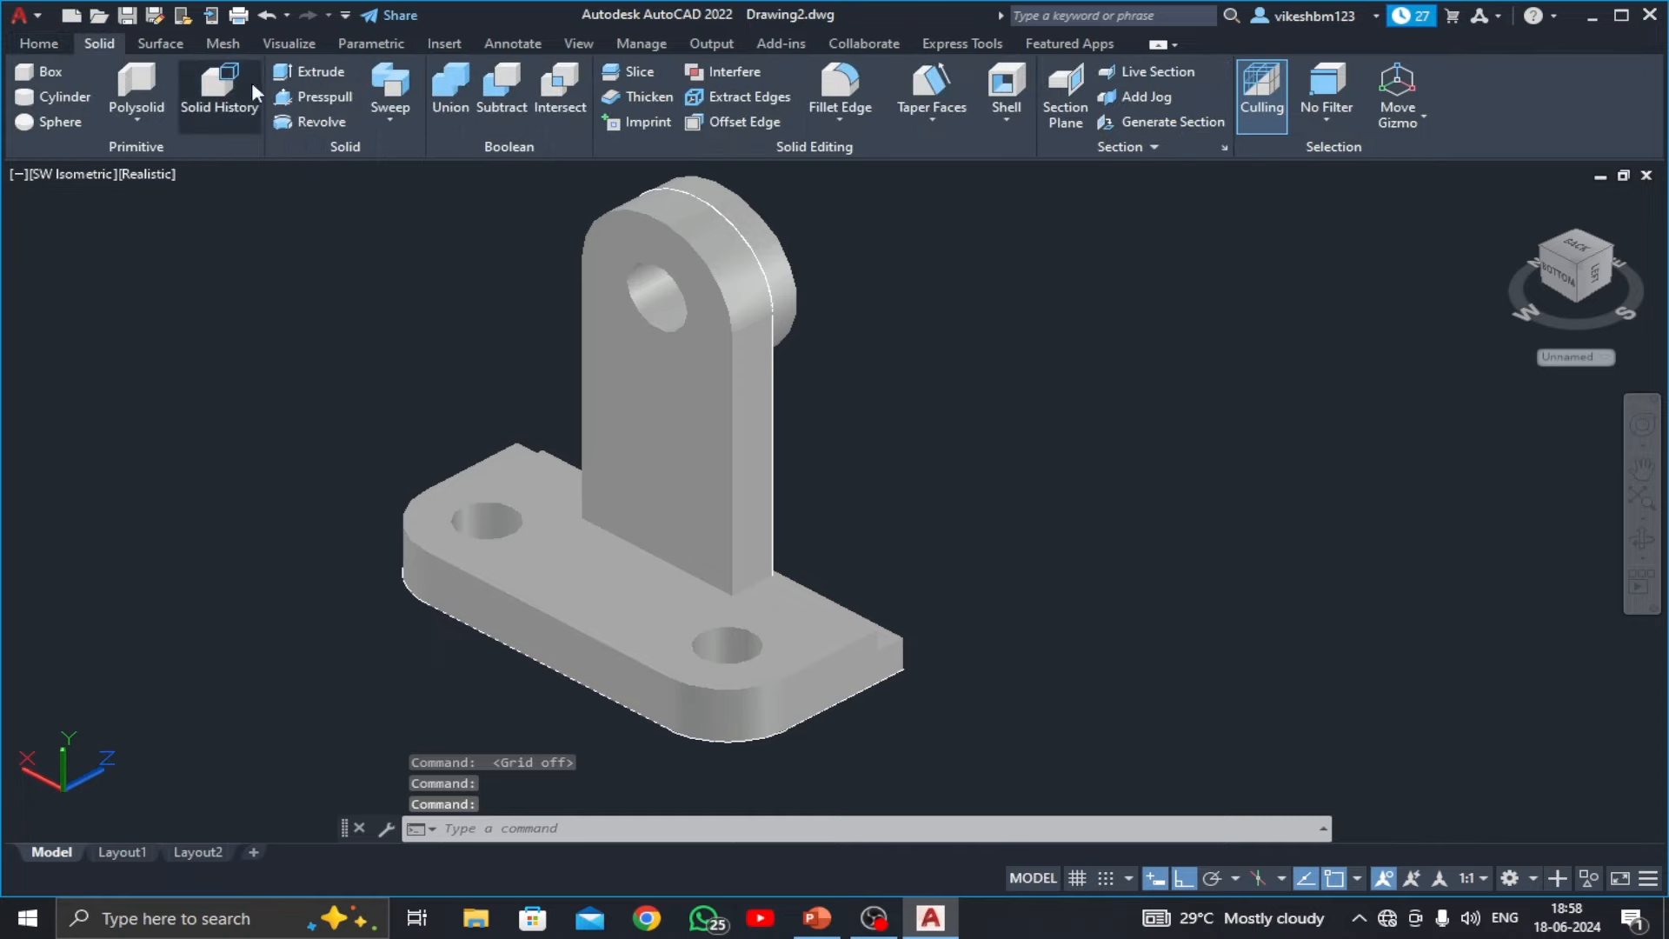
{"action": "left_click", "coordinate": [831, 112]}
{"action": "left_click", "coordinate": [849, 156]}
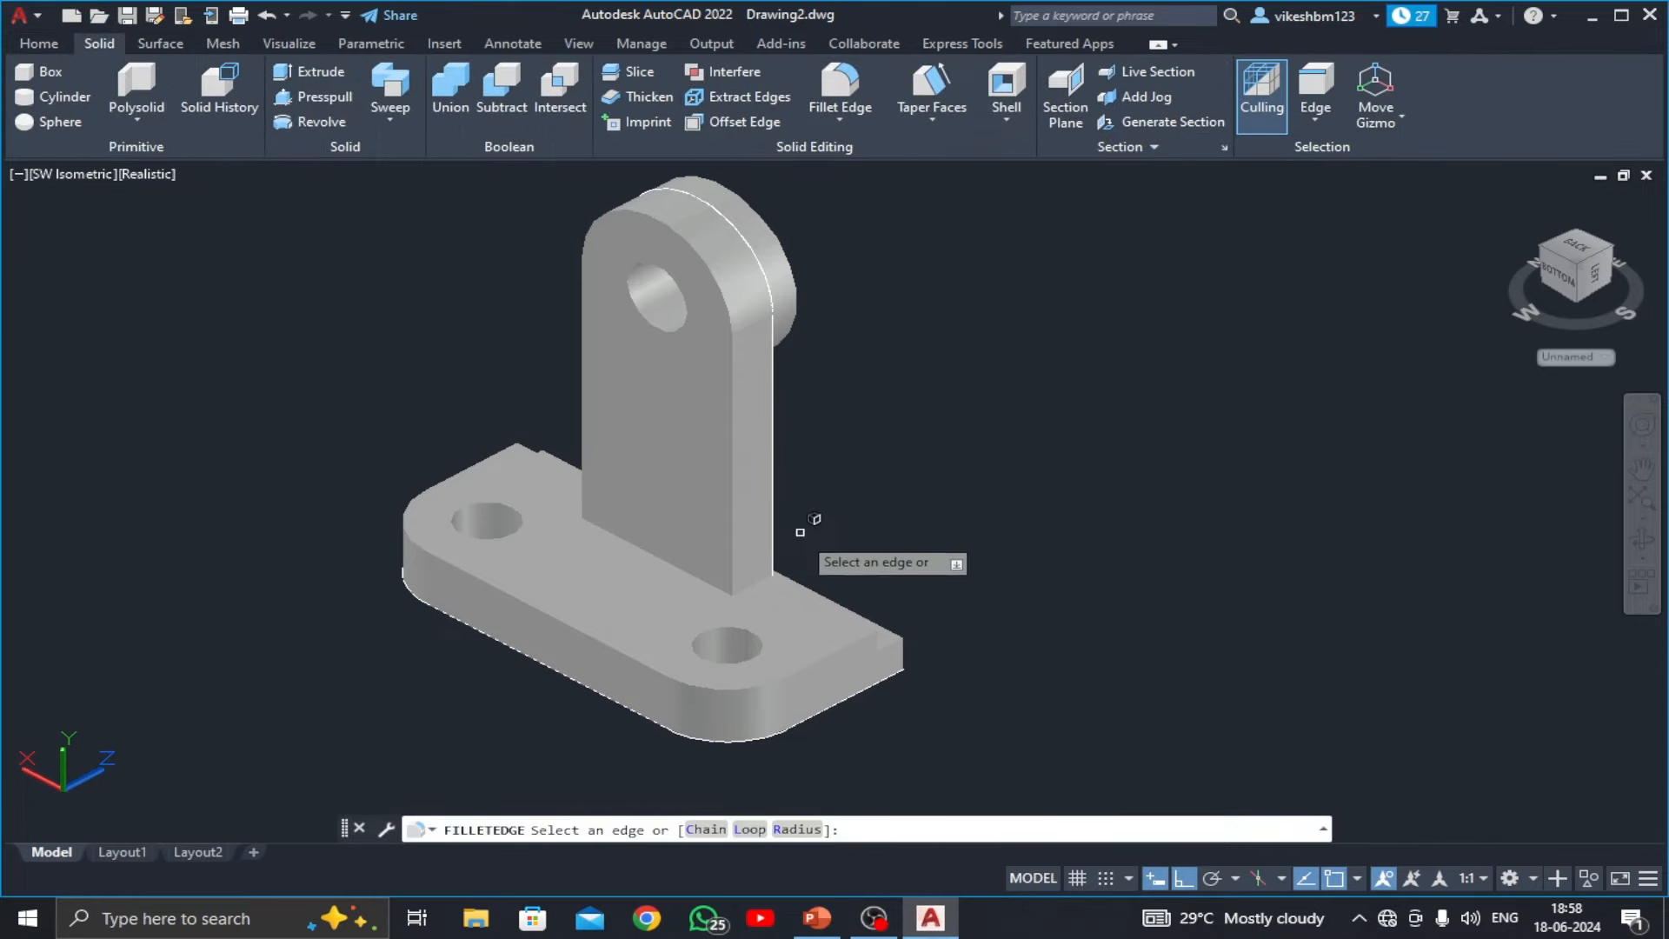
{"action": "scroll", "coordinate": [780, 573], "scroll_direction": "up", "scroll_amount": 8}
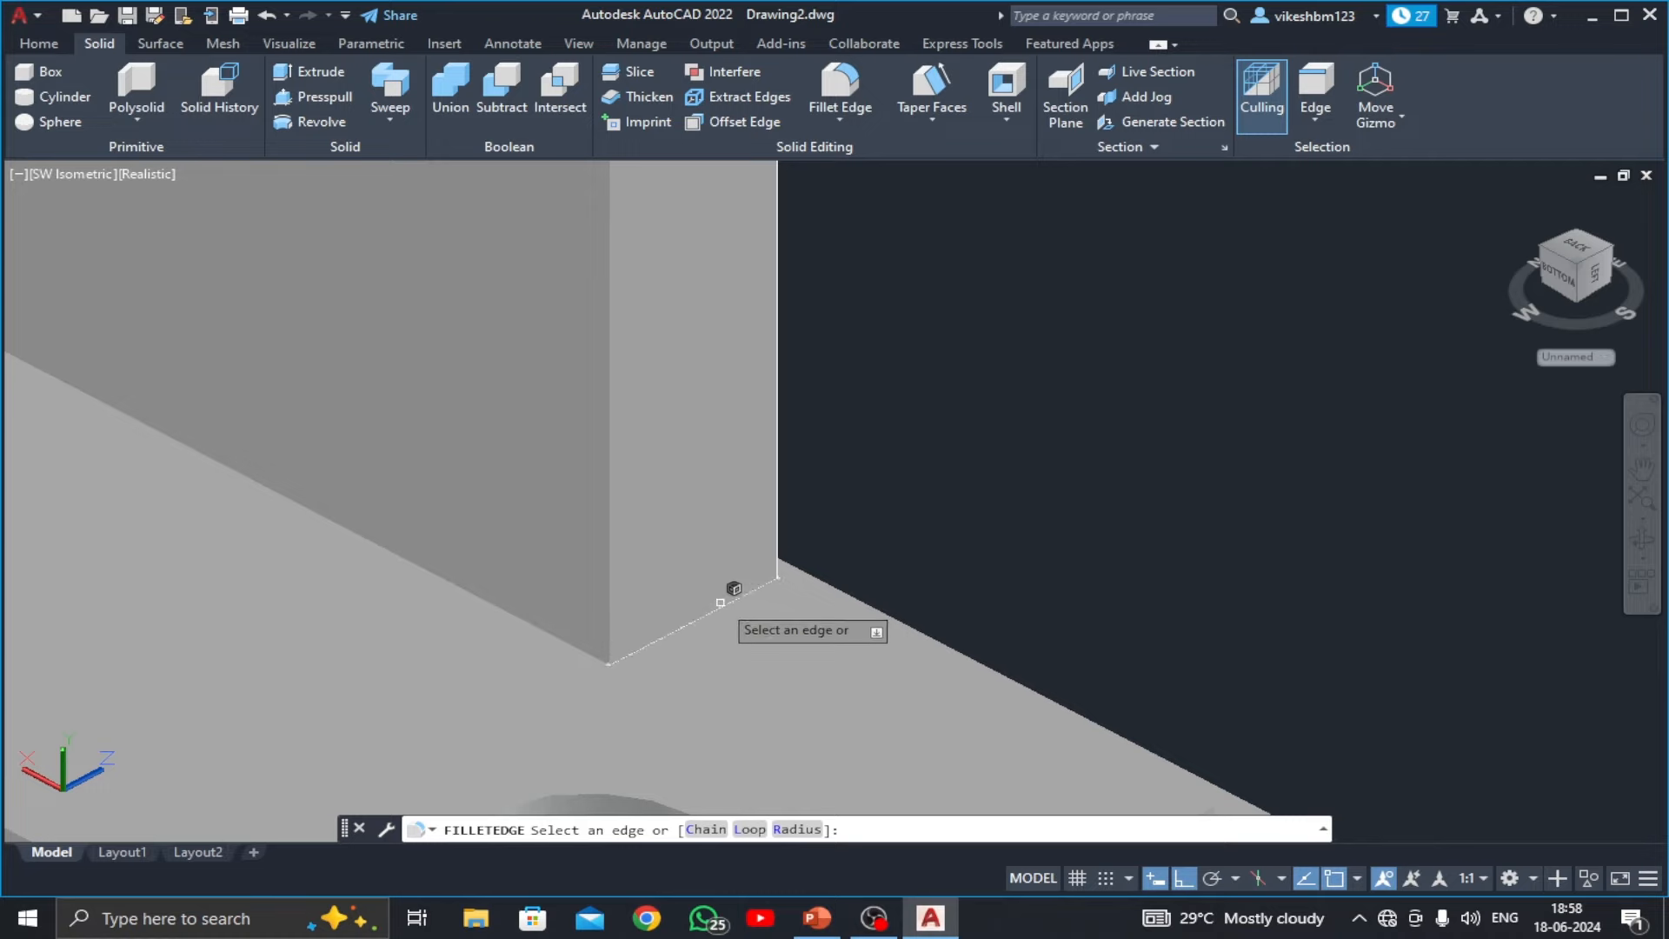
{"action": "left_click", "coordinate": [725, 596]}
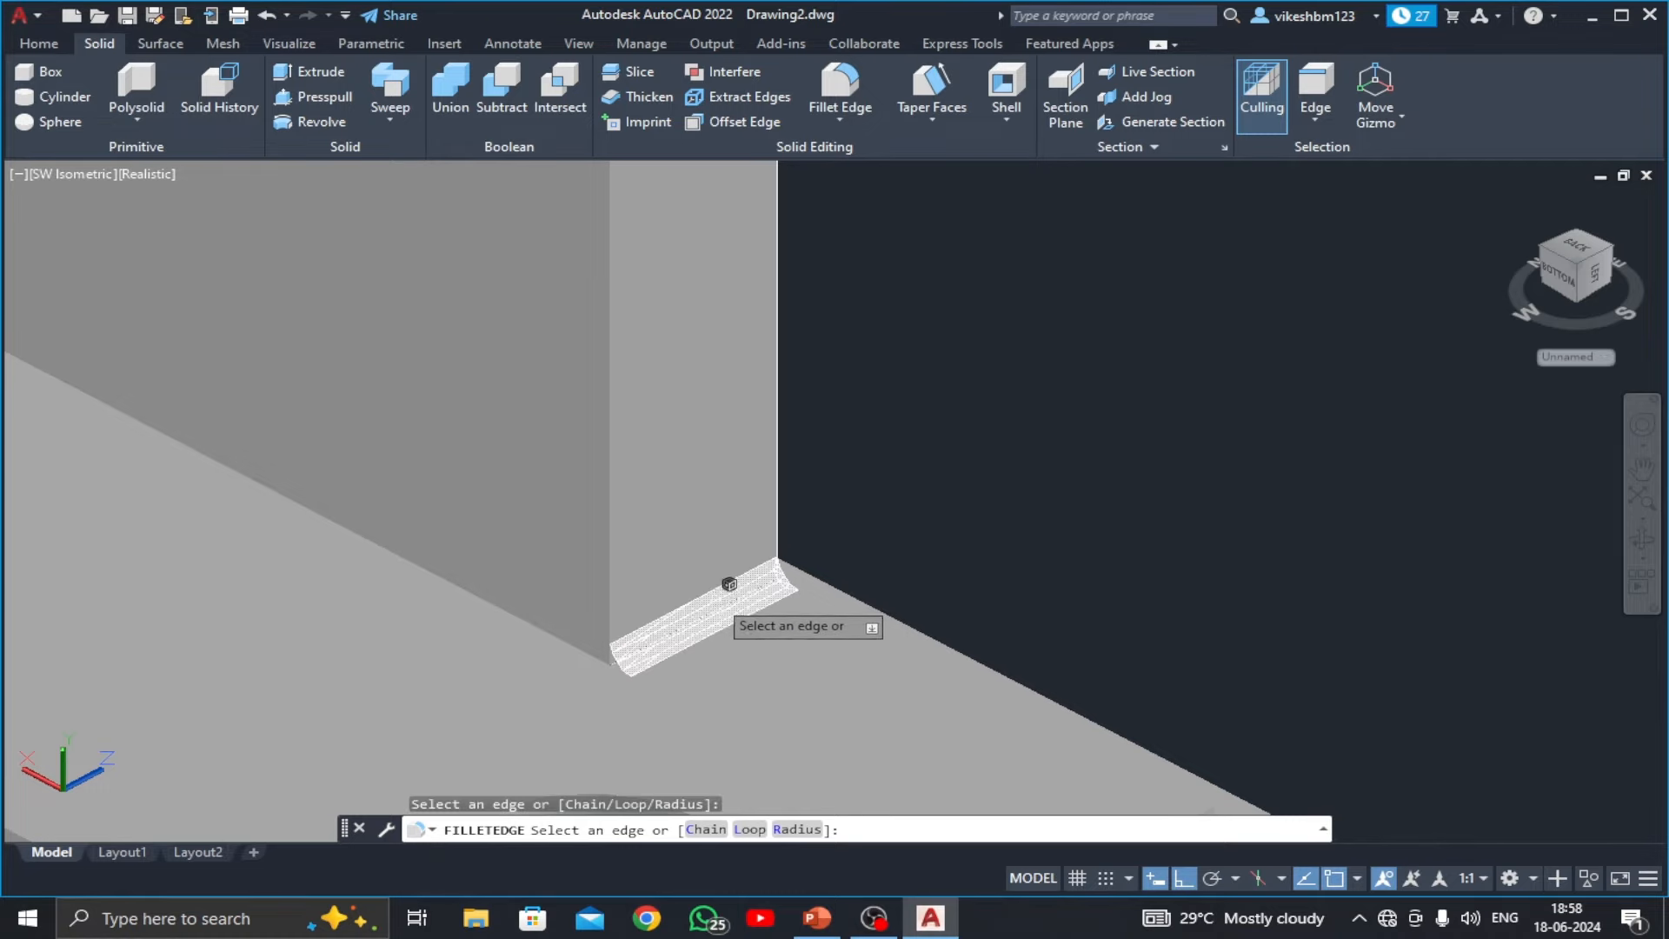
{"action": "type", "text": "r"}
{"action": "key", "text": "Return"}
{"action": "type", "text": "15"}
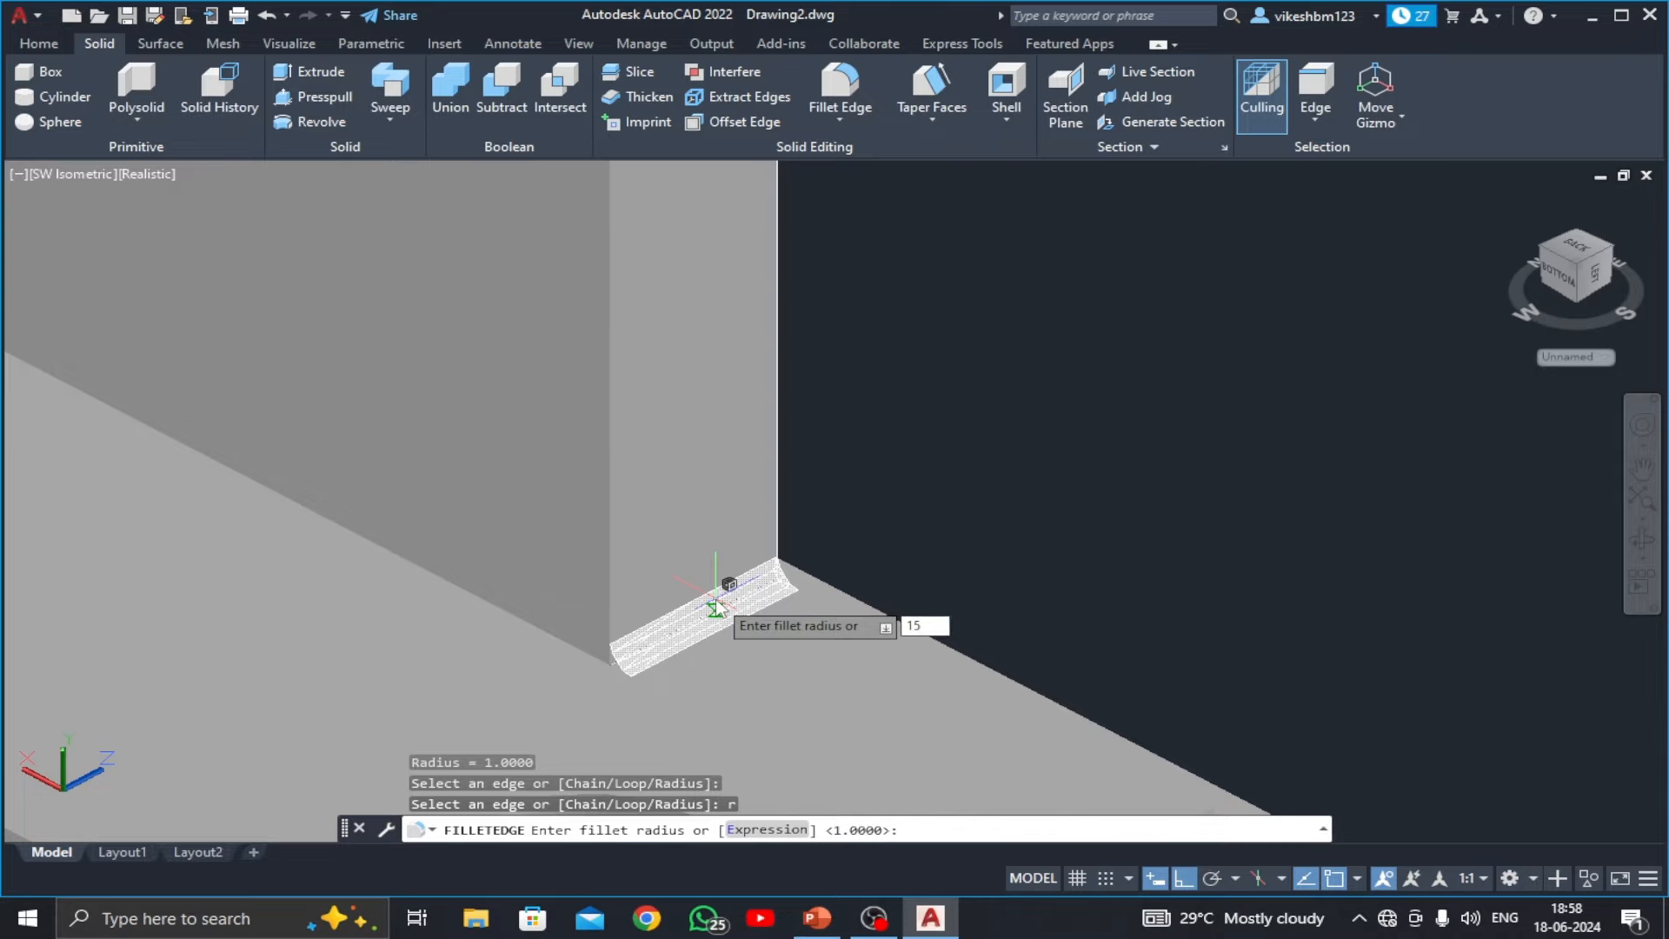
{"action": "key", "text": "Return"}
{"action": "key", "text": "Return"}
{"action": "key", "text": "Return"}
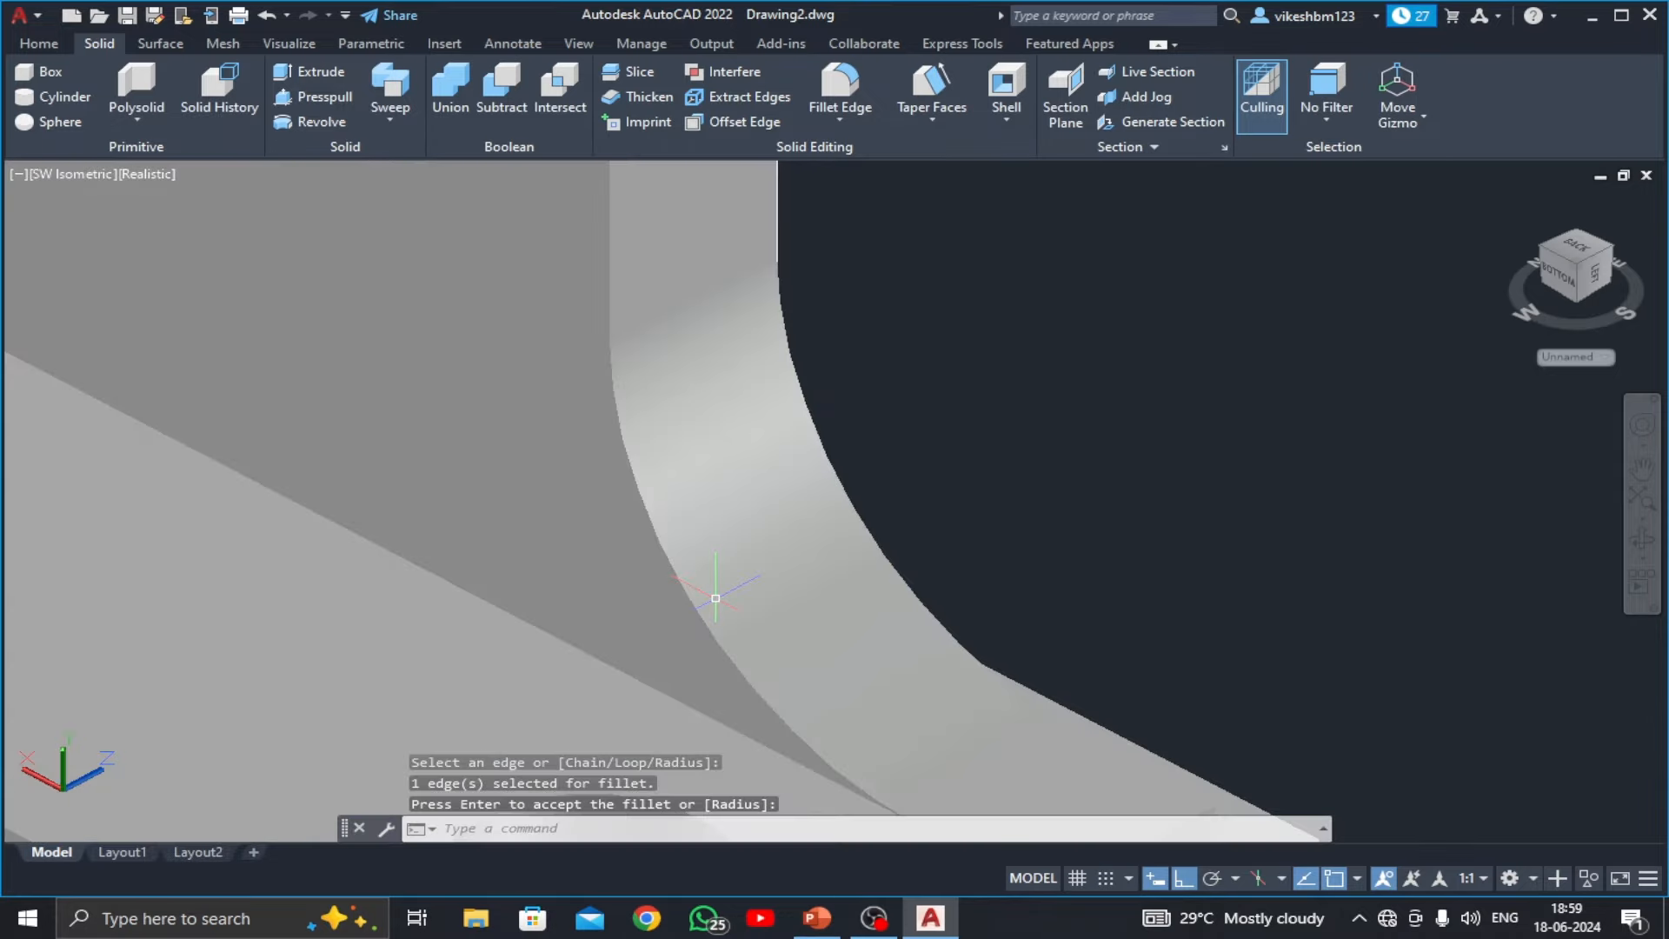
{"action": "scroll", "coordinate": [714, 598], "scroll_direction": "down", "scroll_amount": 10}
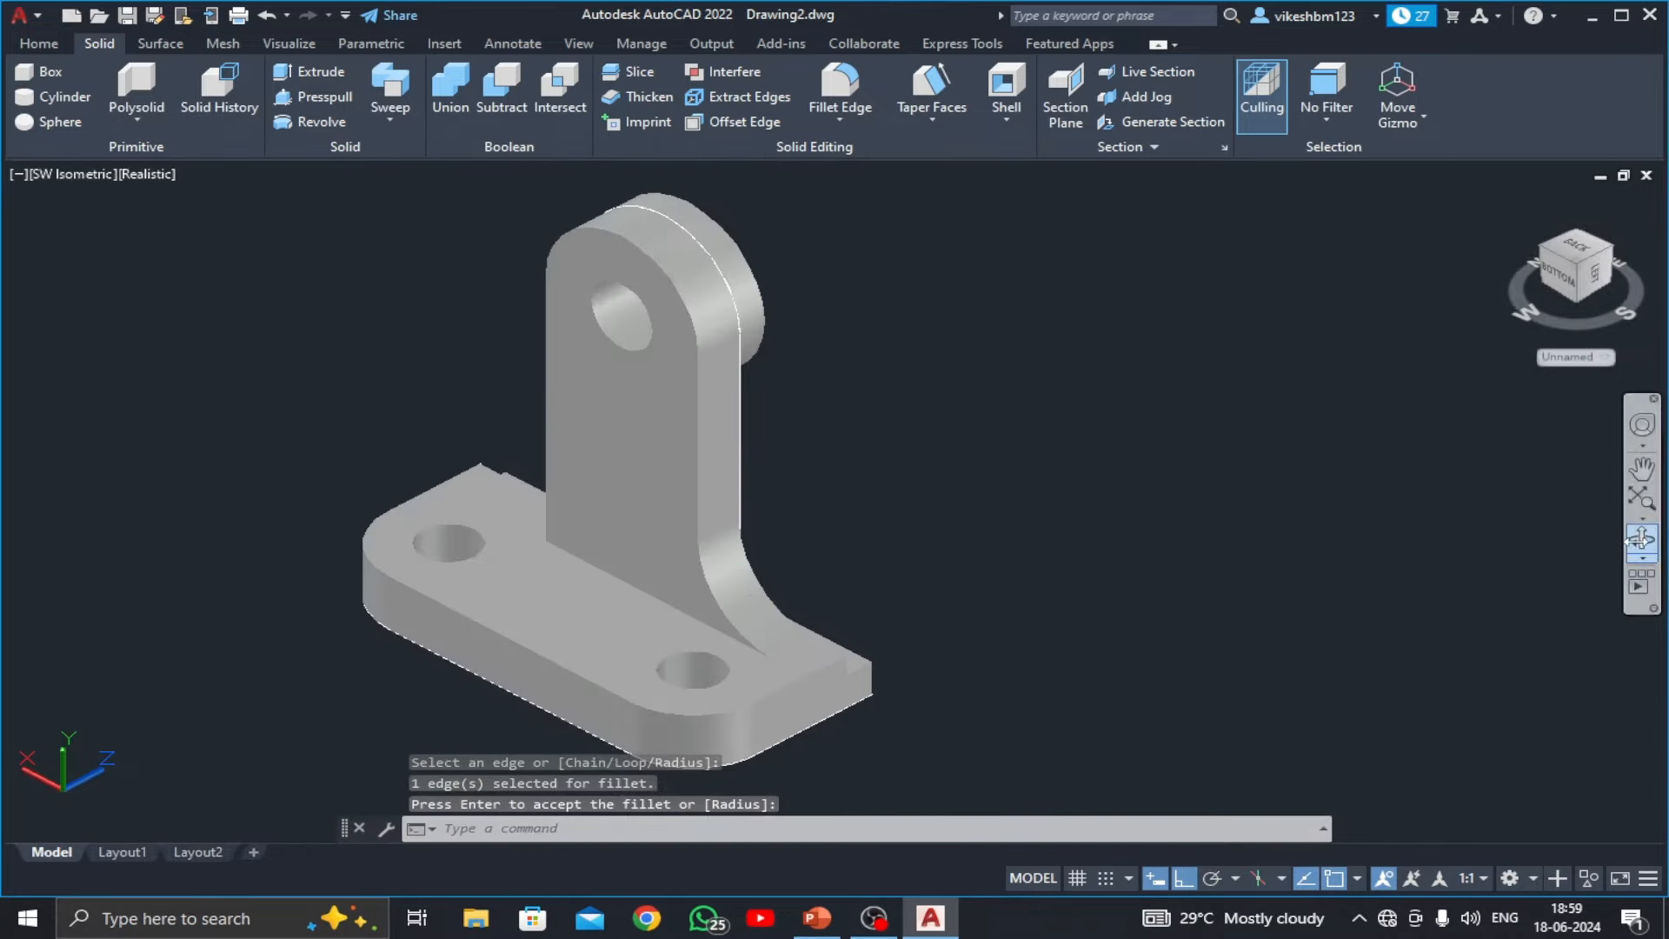
- Fillet the edge where the upright's opposite narrow side meets the base plate with a radius of 15
{"action": "left_click", "coordinate": [1639, 539]}
{"action": "left_click_drag", "start_coordinate": [1285, 626], "coordinate": [1248, 657]}
{"action": "key", "text": "Escape"}
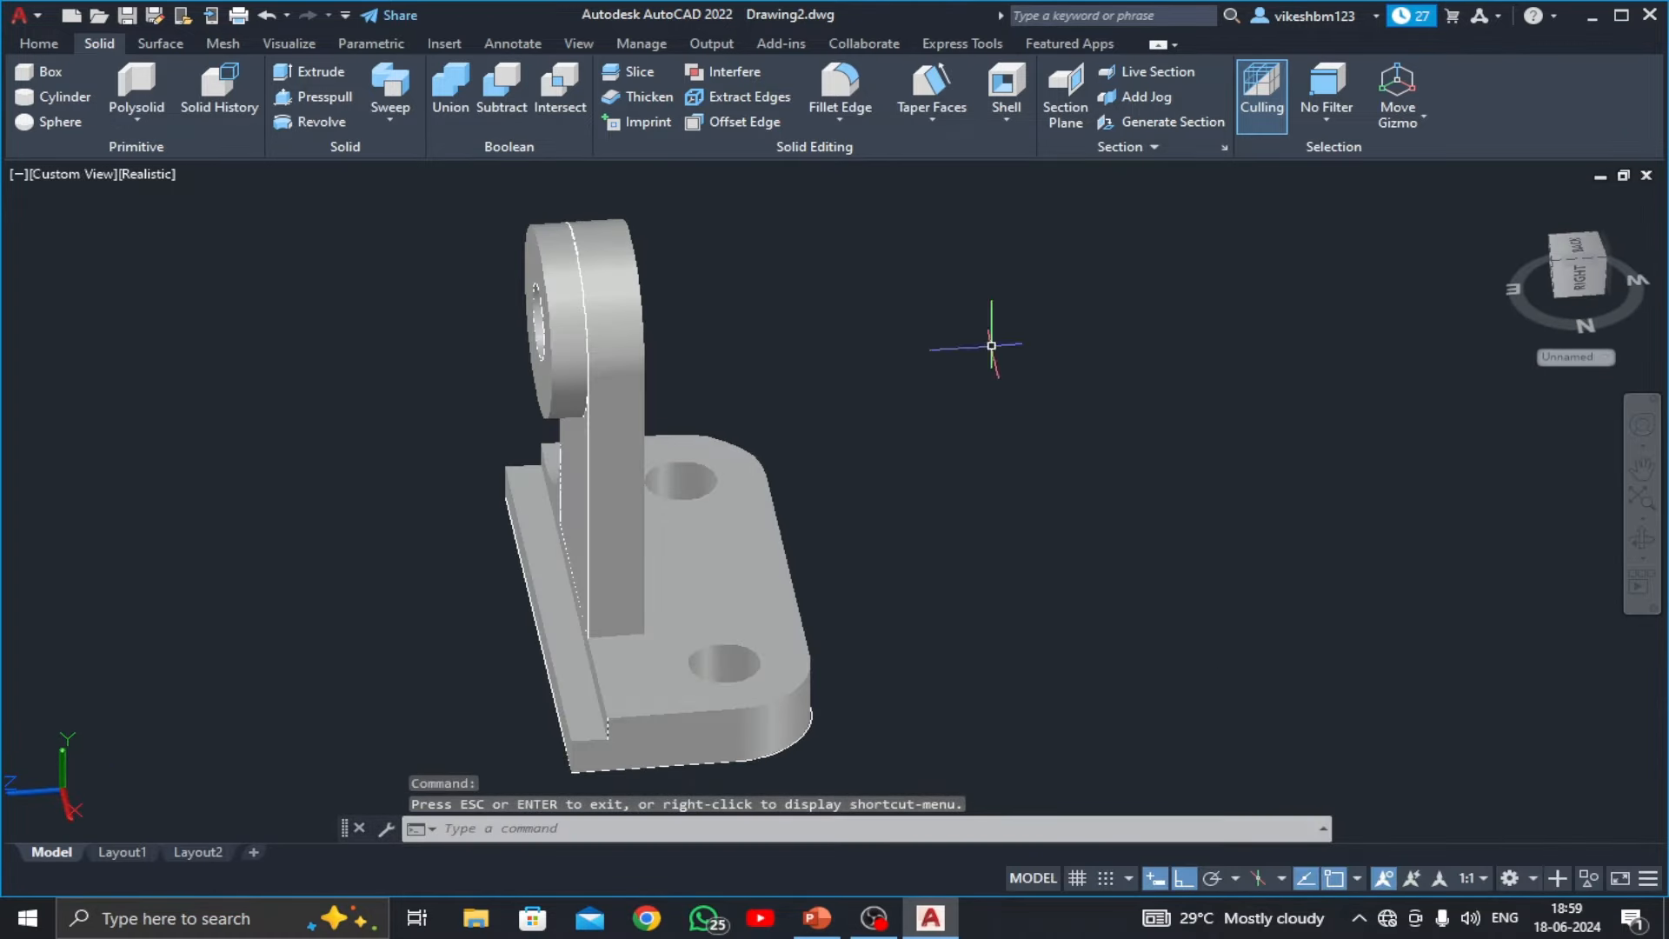
{"action": "left_click", "coordinate": [840, 86]}
{"action": "scroll", "coordinate": [679, 615], "scroll_direction": "up", "scroll_amount": 5}
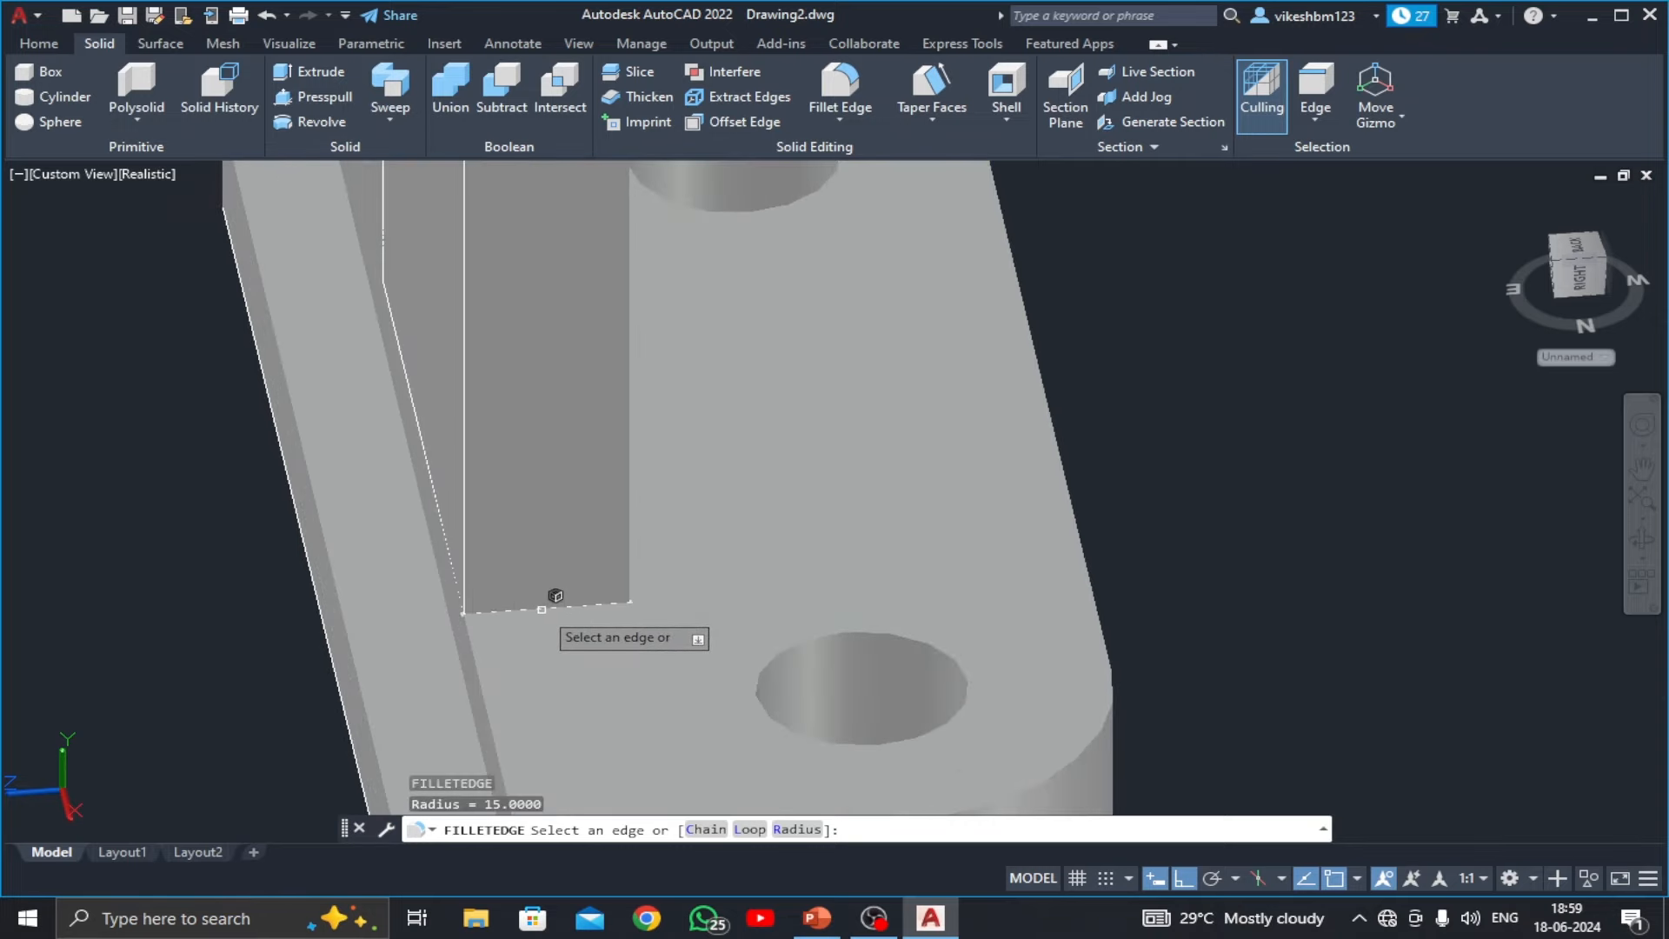
{"action": "left_click", "coordinate": [541, 609]}
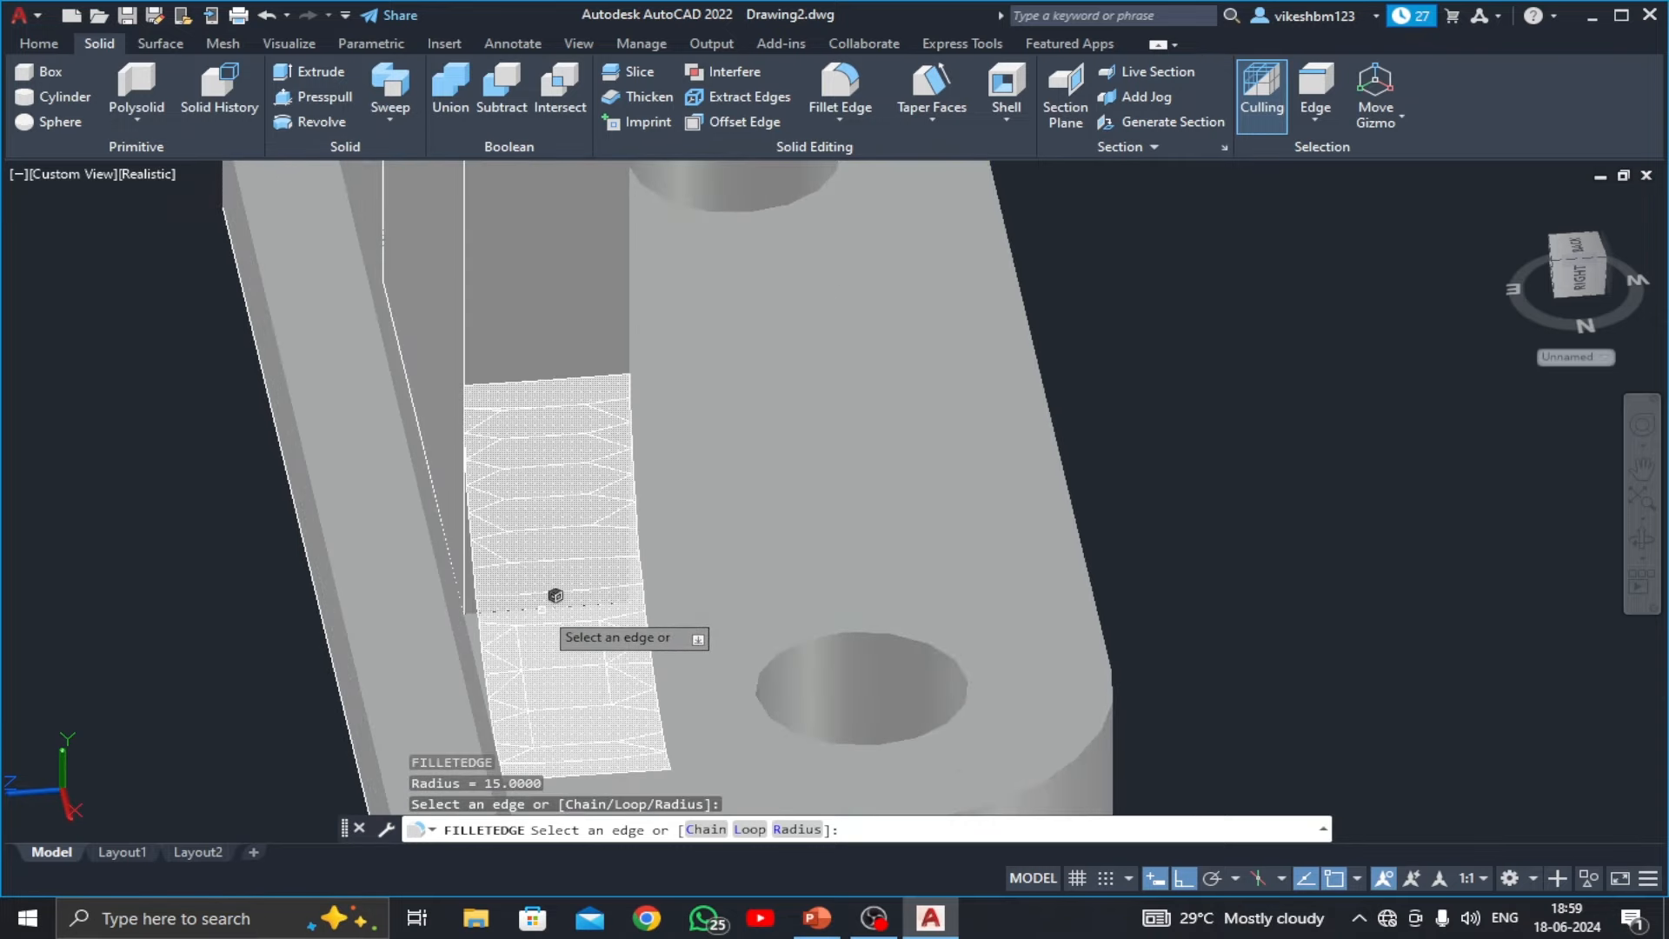
{"action": "key", "text": "Return"}
{"action": "key", "text": "Return"}
{"action": "key", "text": "Return"}
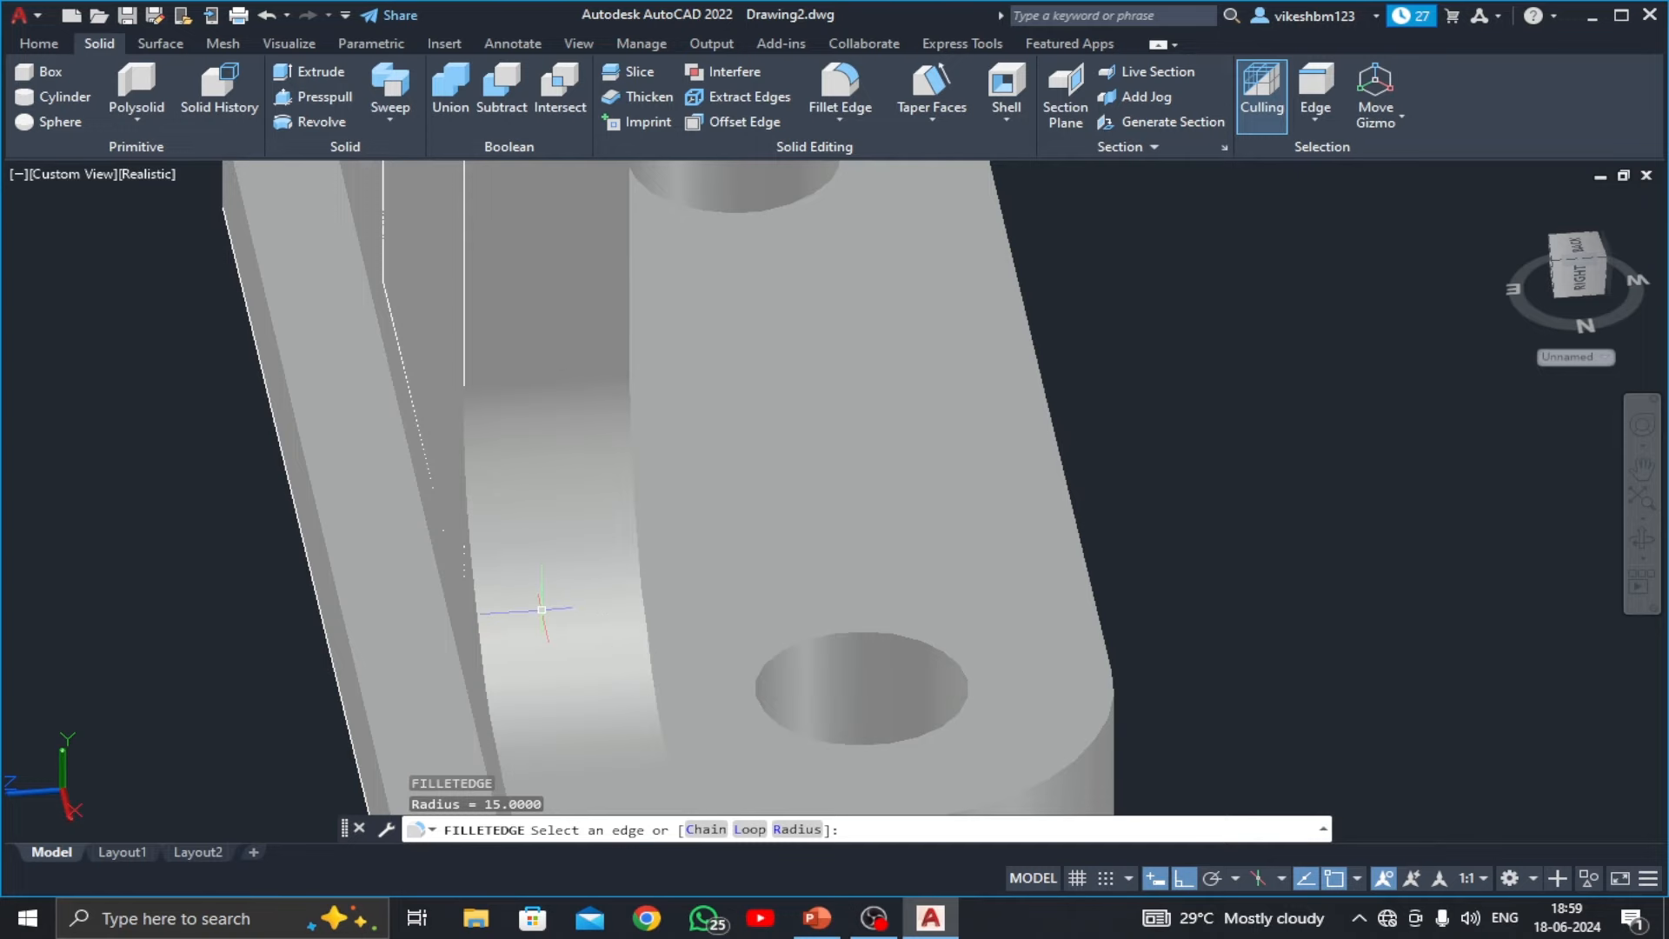
{"action": "key", "text": "Return"}
{"action": "scroll", "coordinate": [746, 592], "scroll_direction": "down", "scroll_amount": 4}
{"action": "middle_click_drag", "start_coordinate": [469, 482], "coordinate": [479, 504]}
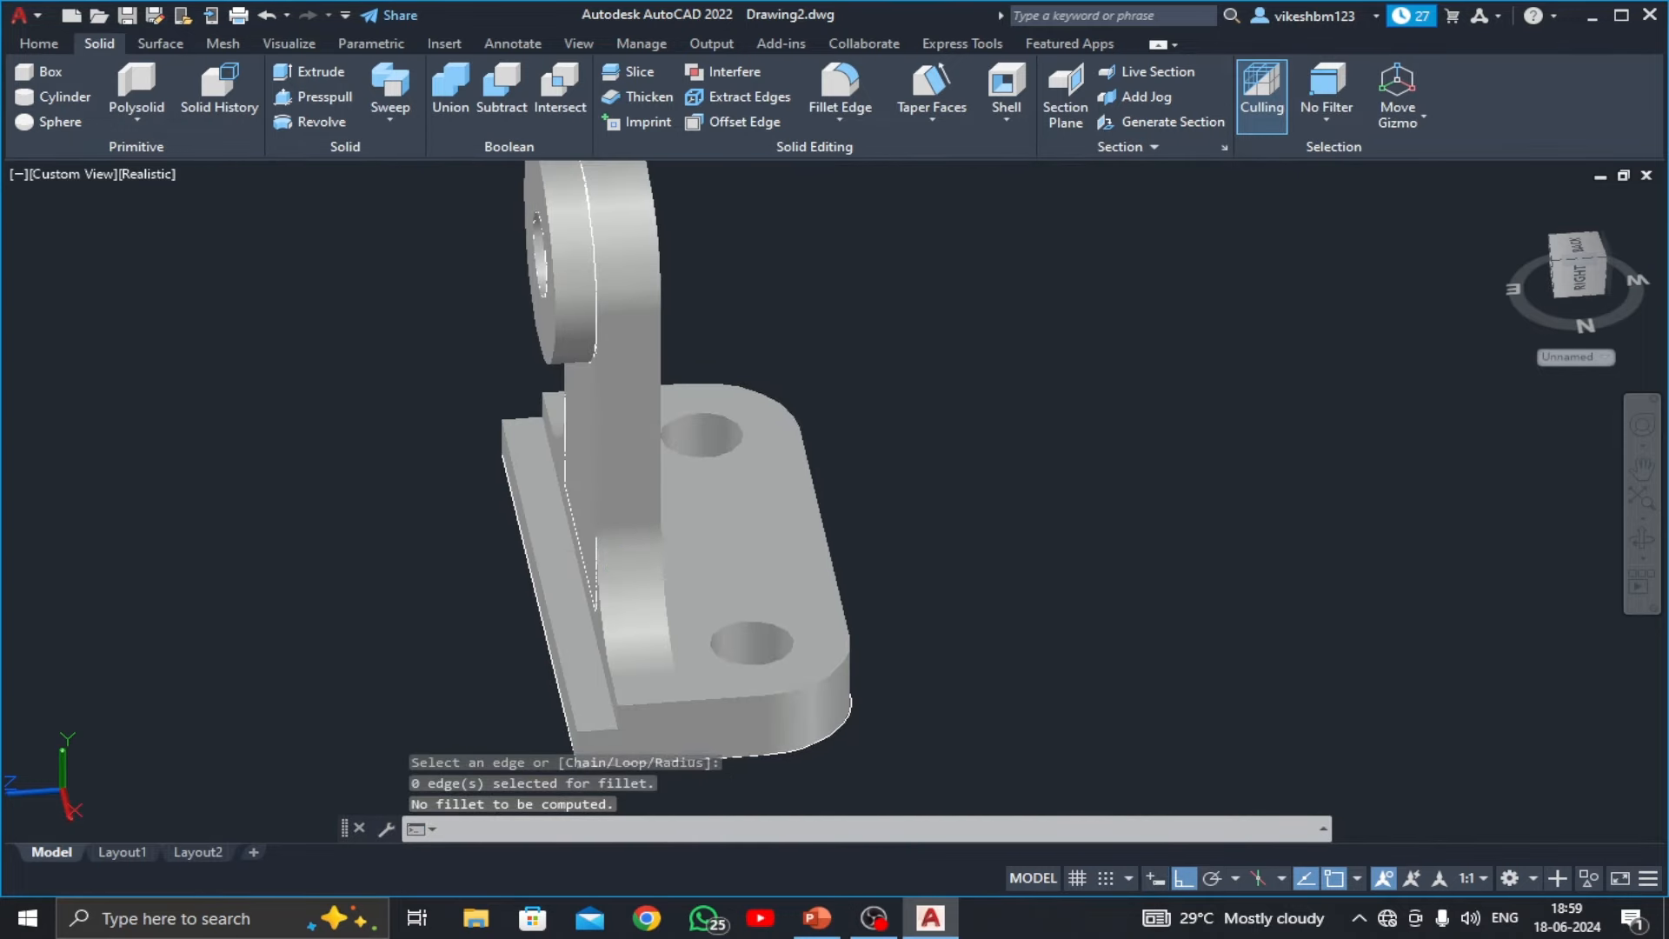
- Return to the SW Isometric view and display the bracket in the 2D Wireframe visual style
{"action": "left_click", "coordinate": [58, 173]}
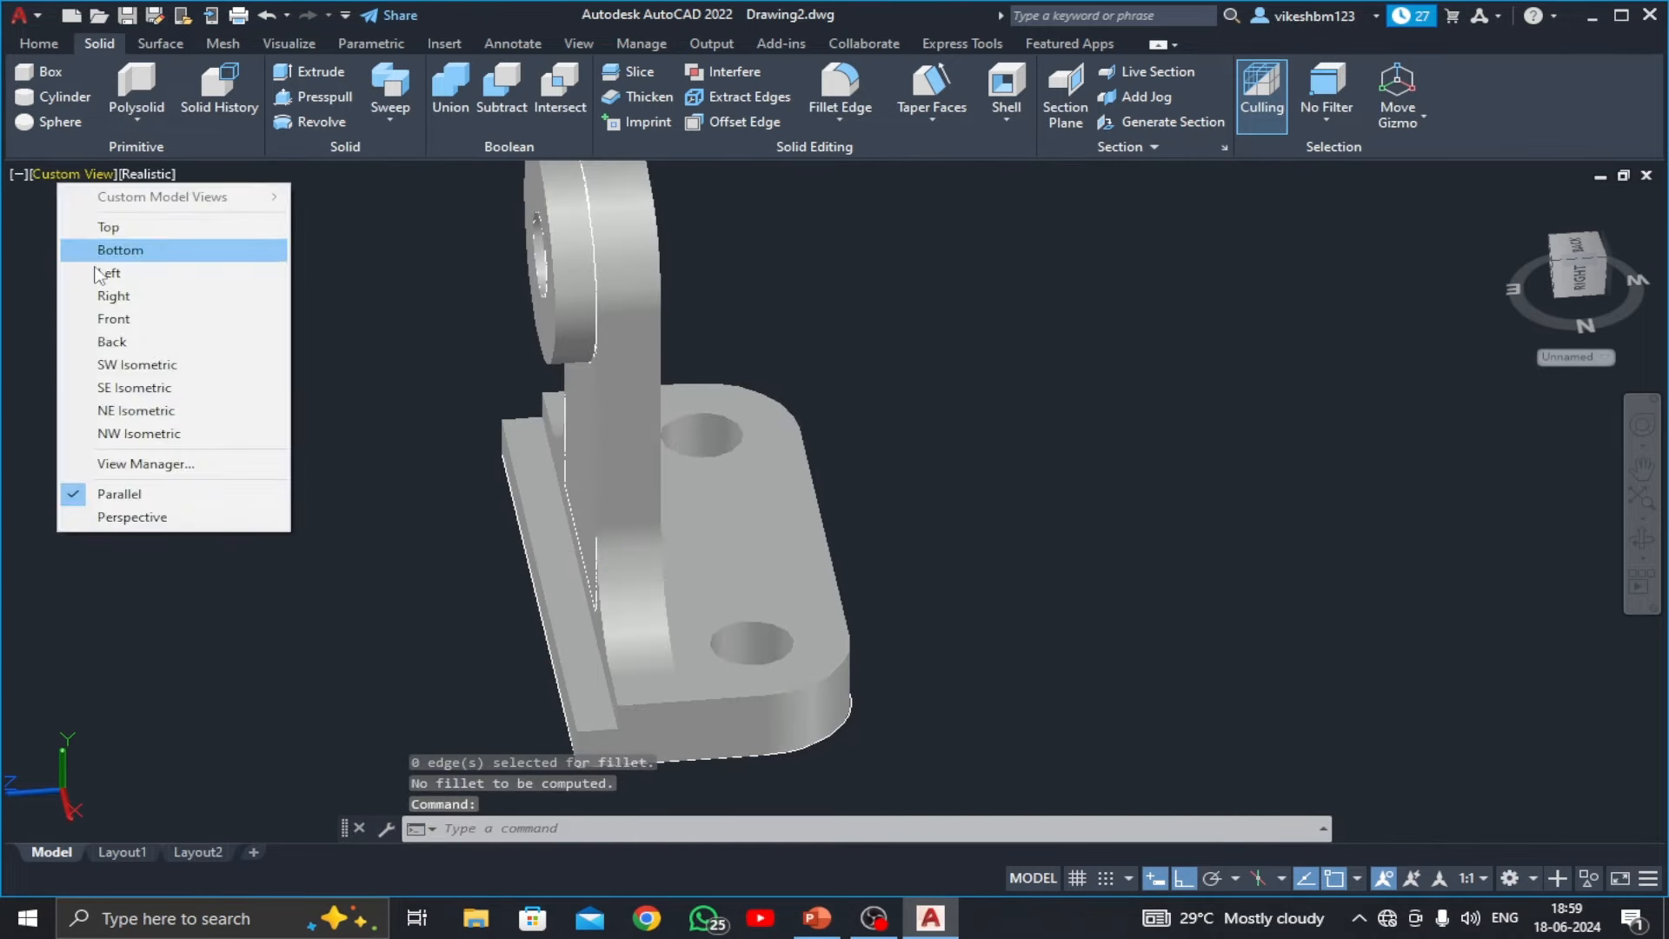
{"action": "left_click", "coordinate": [111, 366]}
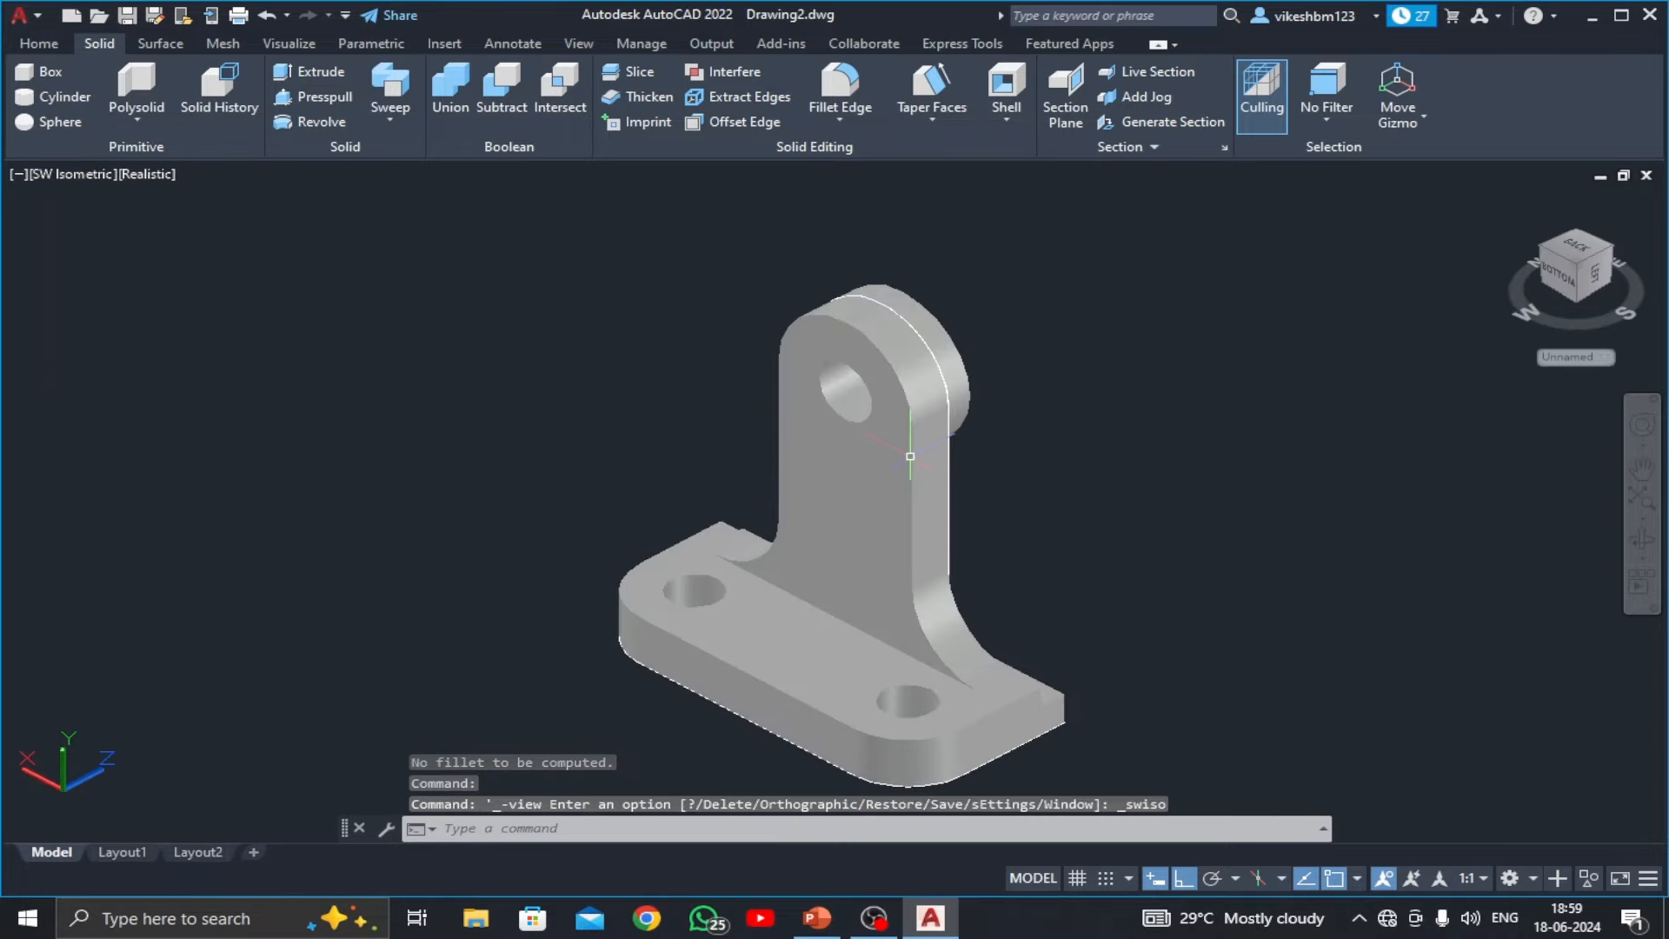
{"action": "middle_click_drag", "start_coordinate": [879, 616], "coordinate": [831, 523]}
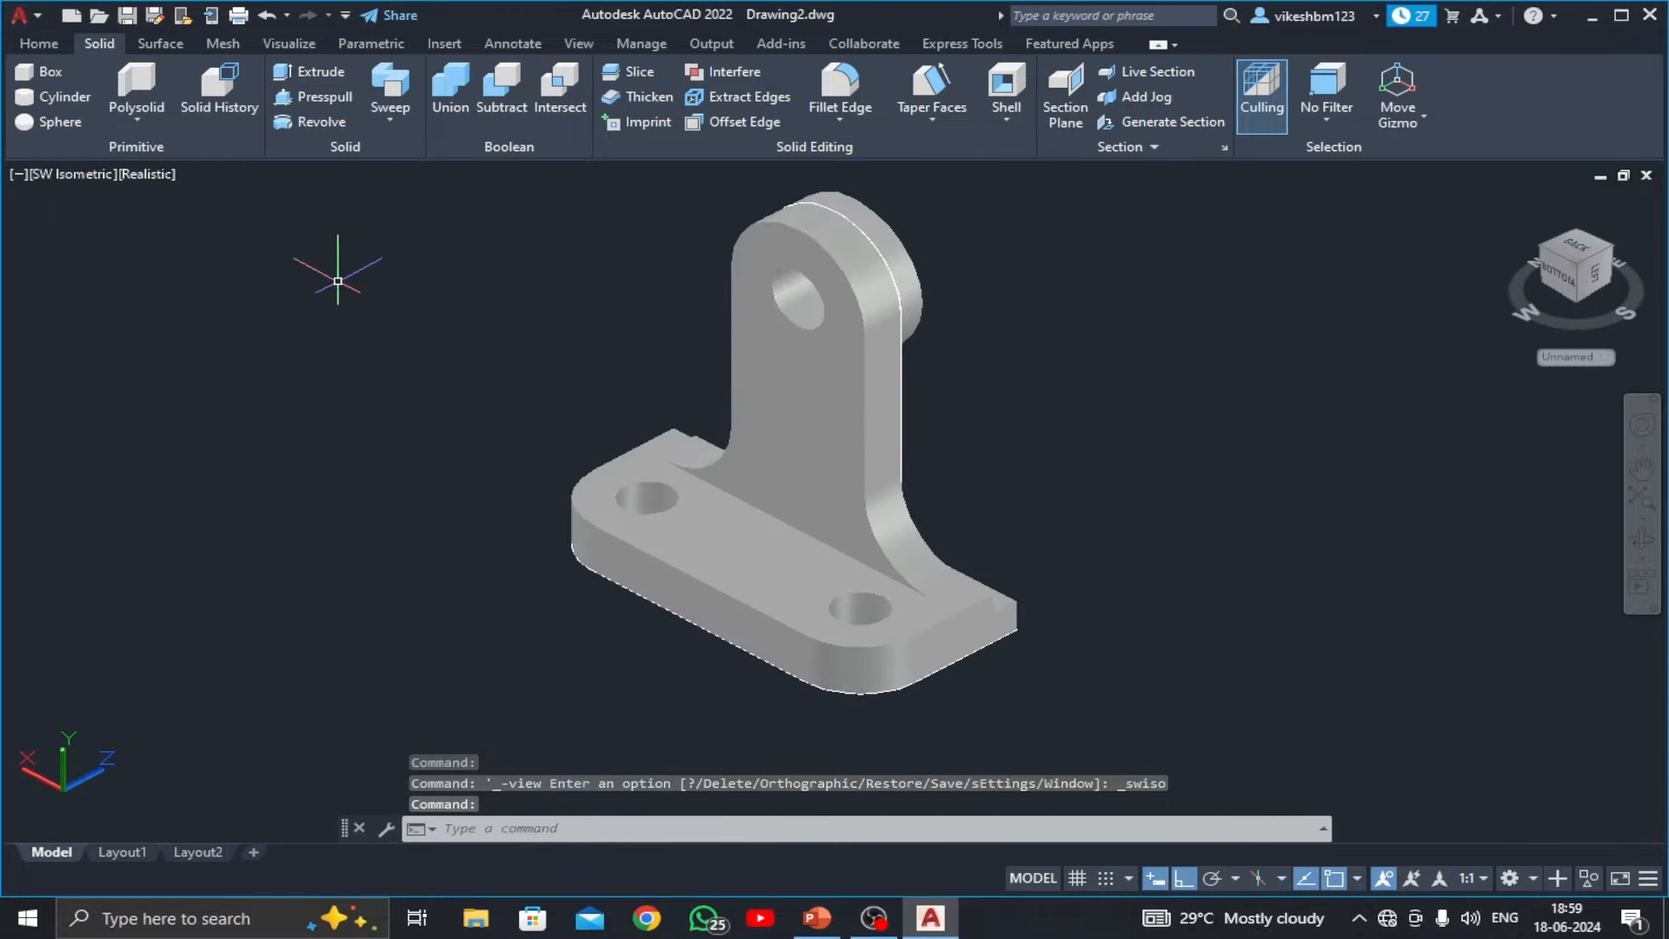
{"action": "left_click", "coordinate": [40, 43]}
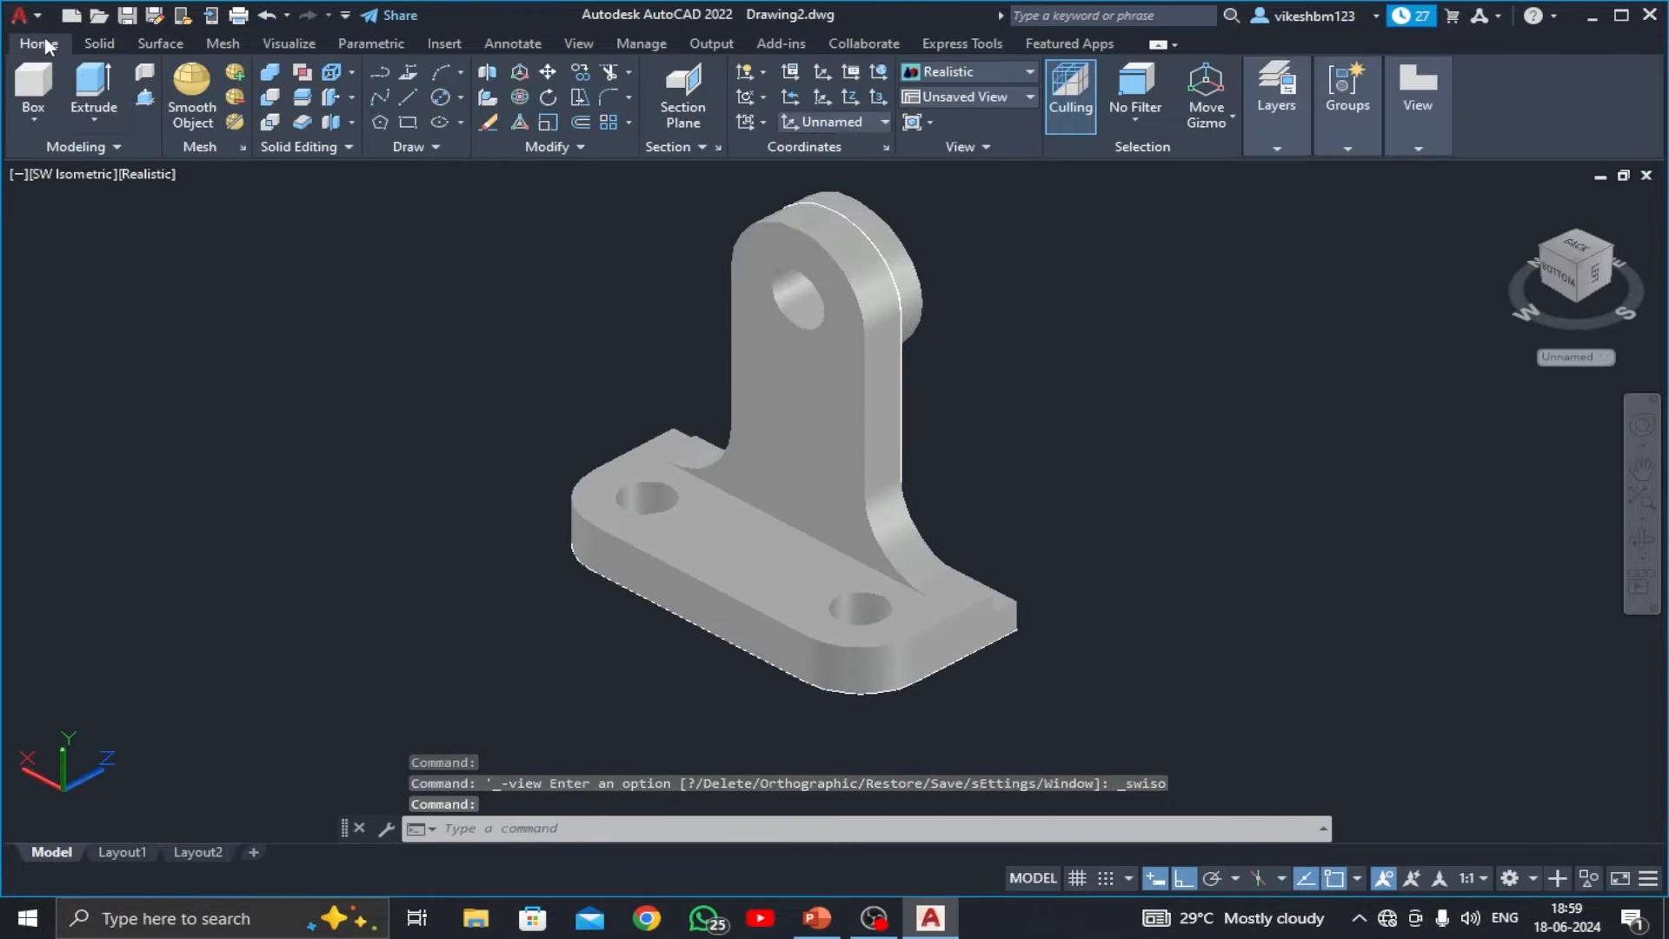
{"action": "left_click", "coordinate": [142, 174]}
{"action": "left_click", "coordinate": [169, 220]}
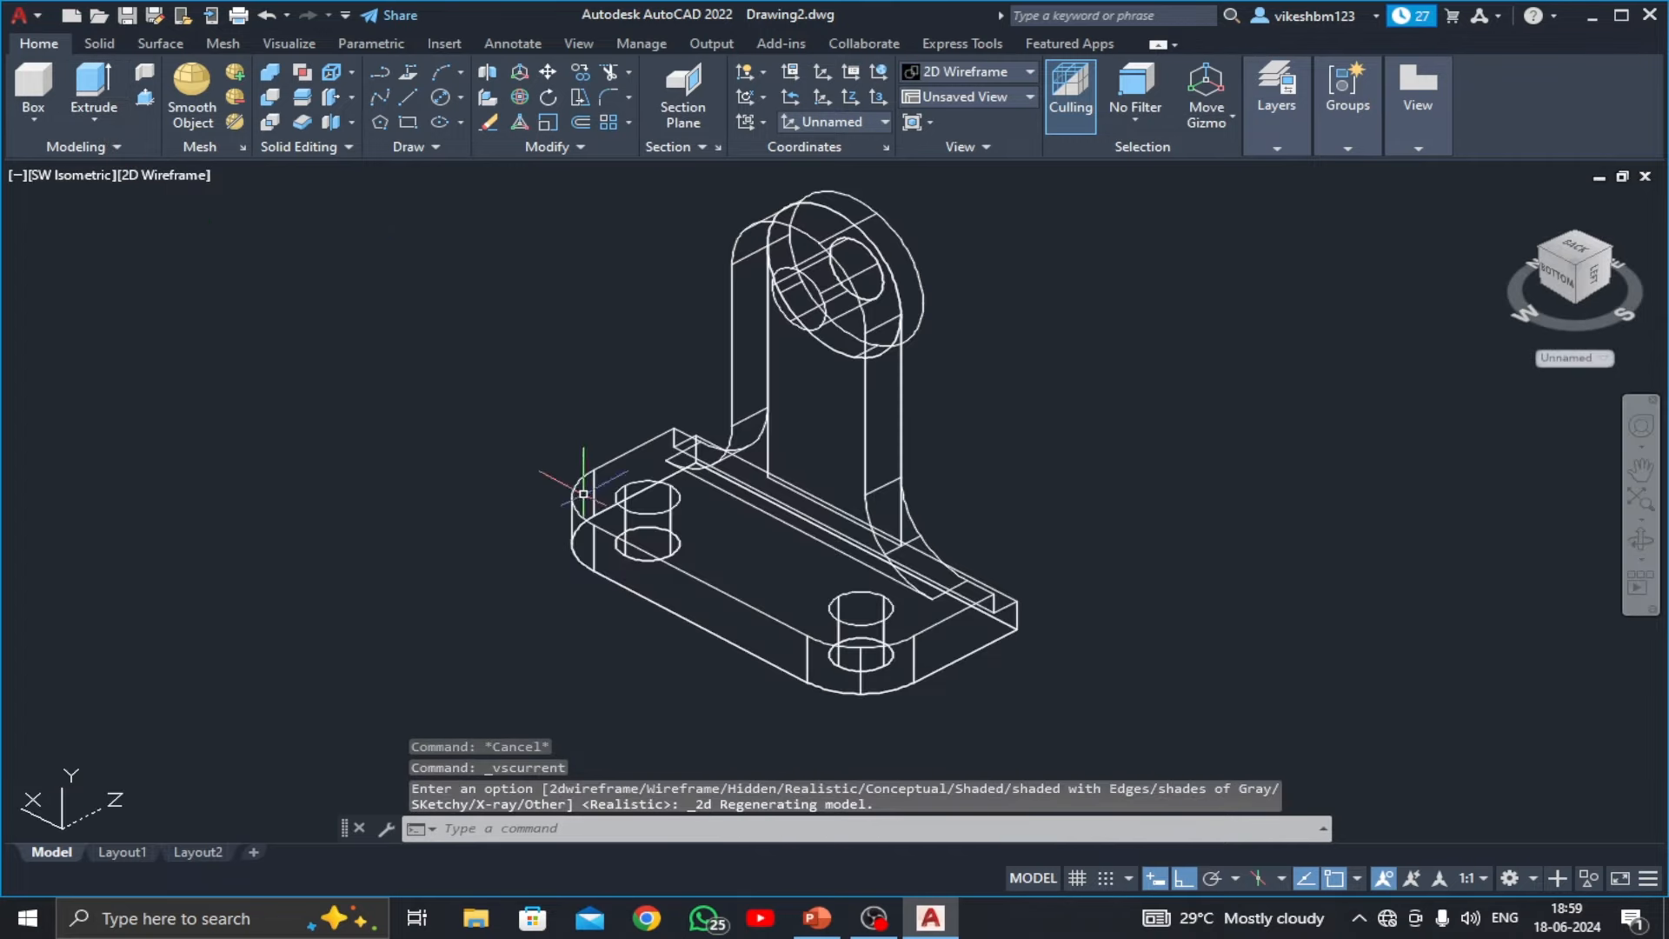
{"action": "middle_click_drag", "start_coordinate": [583, 494], "coordinate": [557, 500]}
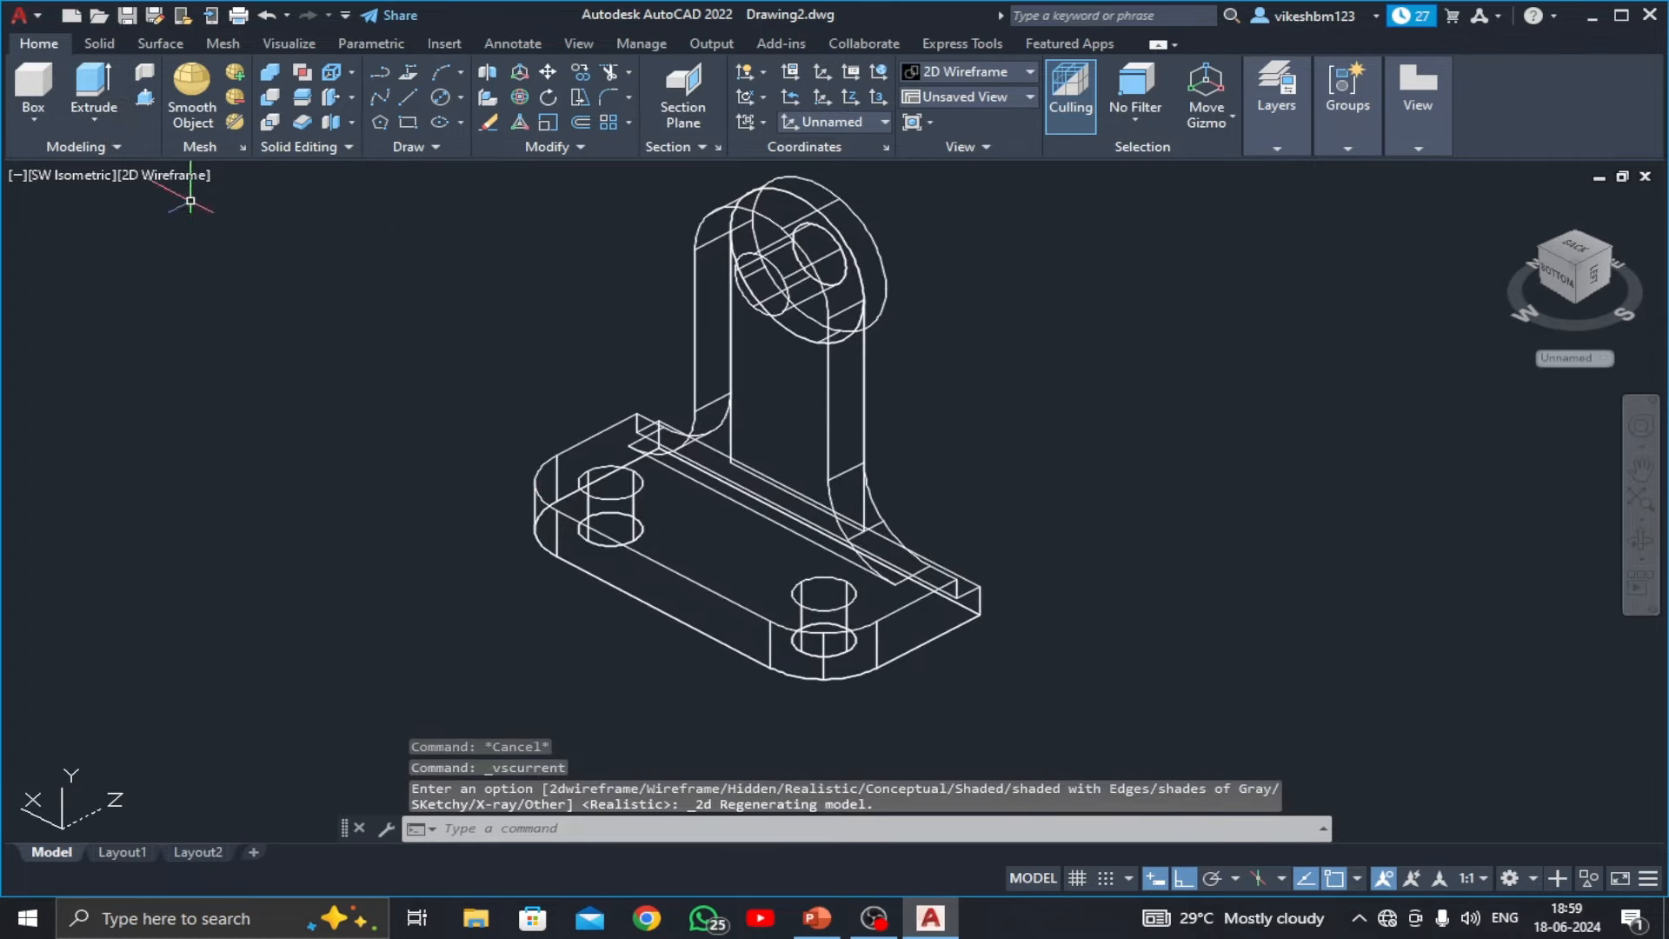
- Draw a helix centred on the bottom of the nearer base hole, with base and top radius 5.10 and a vertical axis of 10
{"action": "left_click", "coordinate": [439, 144]}
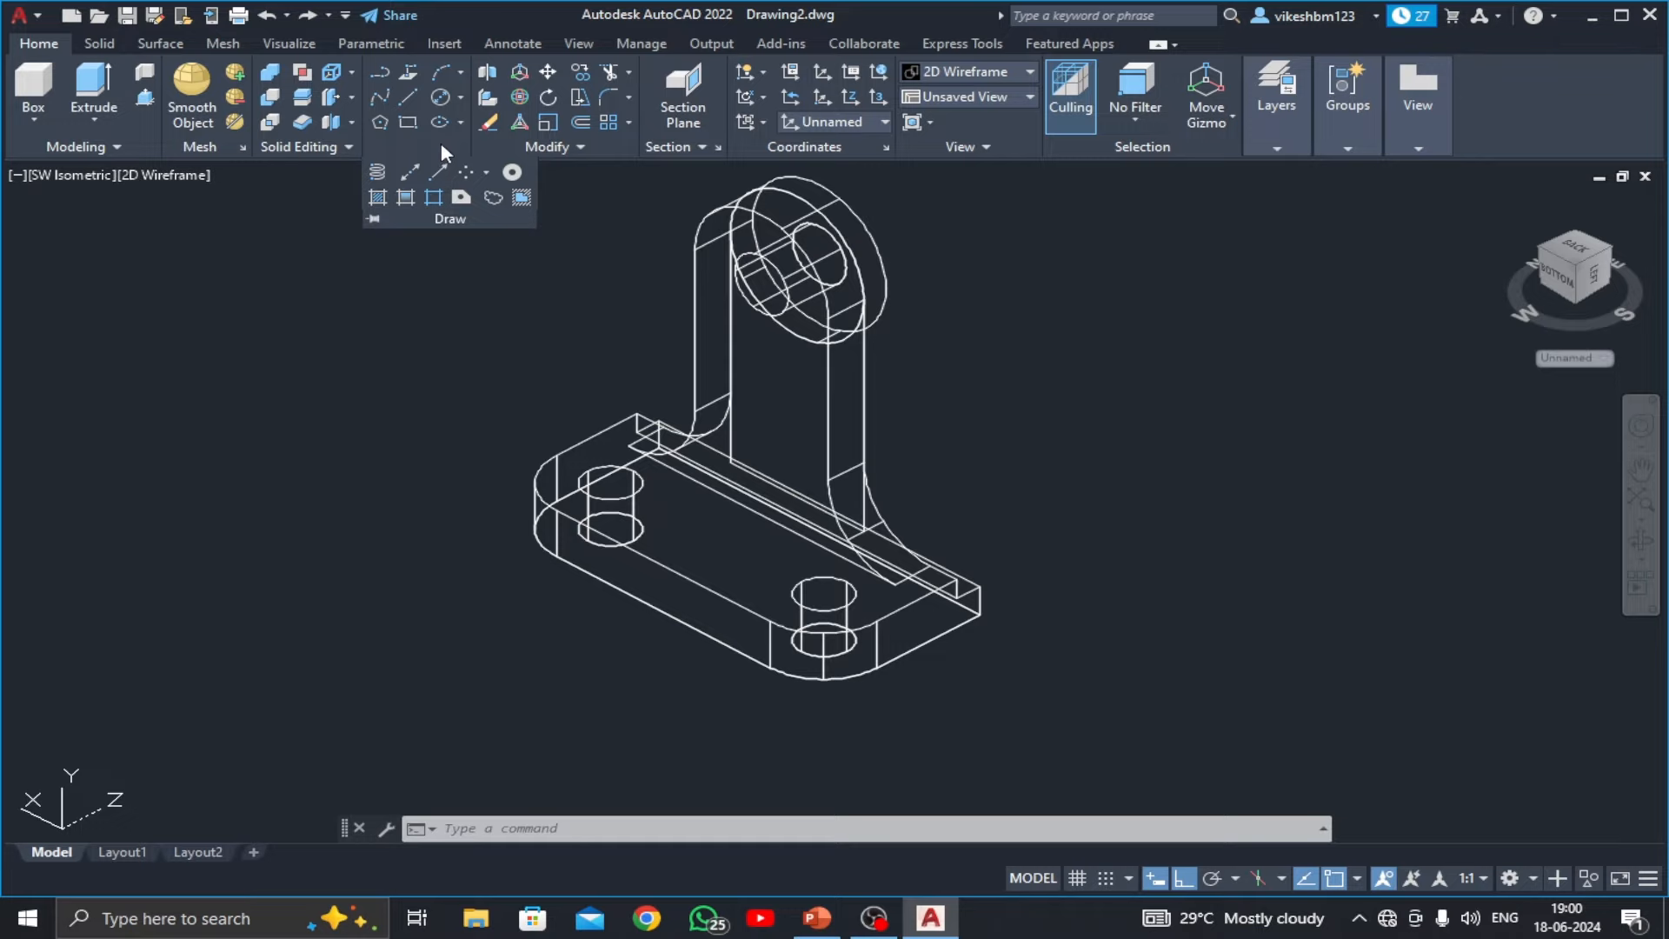
{"action": "left_click", "coordinate": [377, 174]}
{"action": "scroll", "coordinate": [817, 648], "scroll_direction": "up", "scroll_amount": 4}
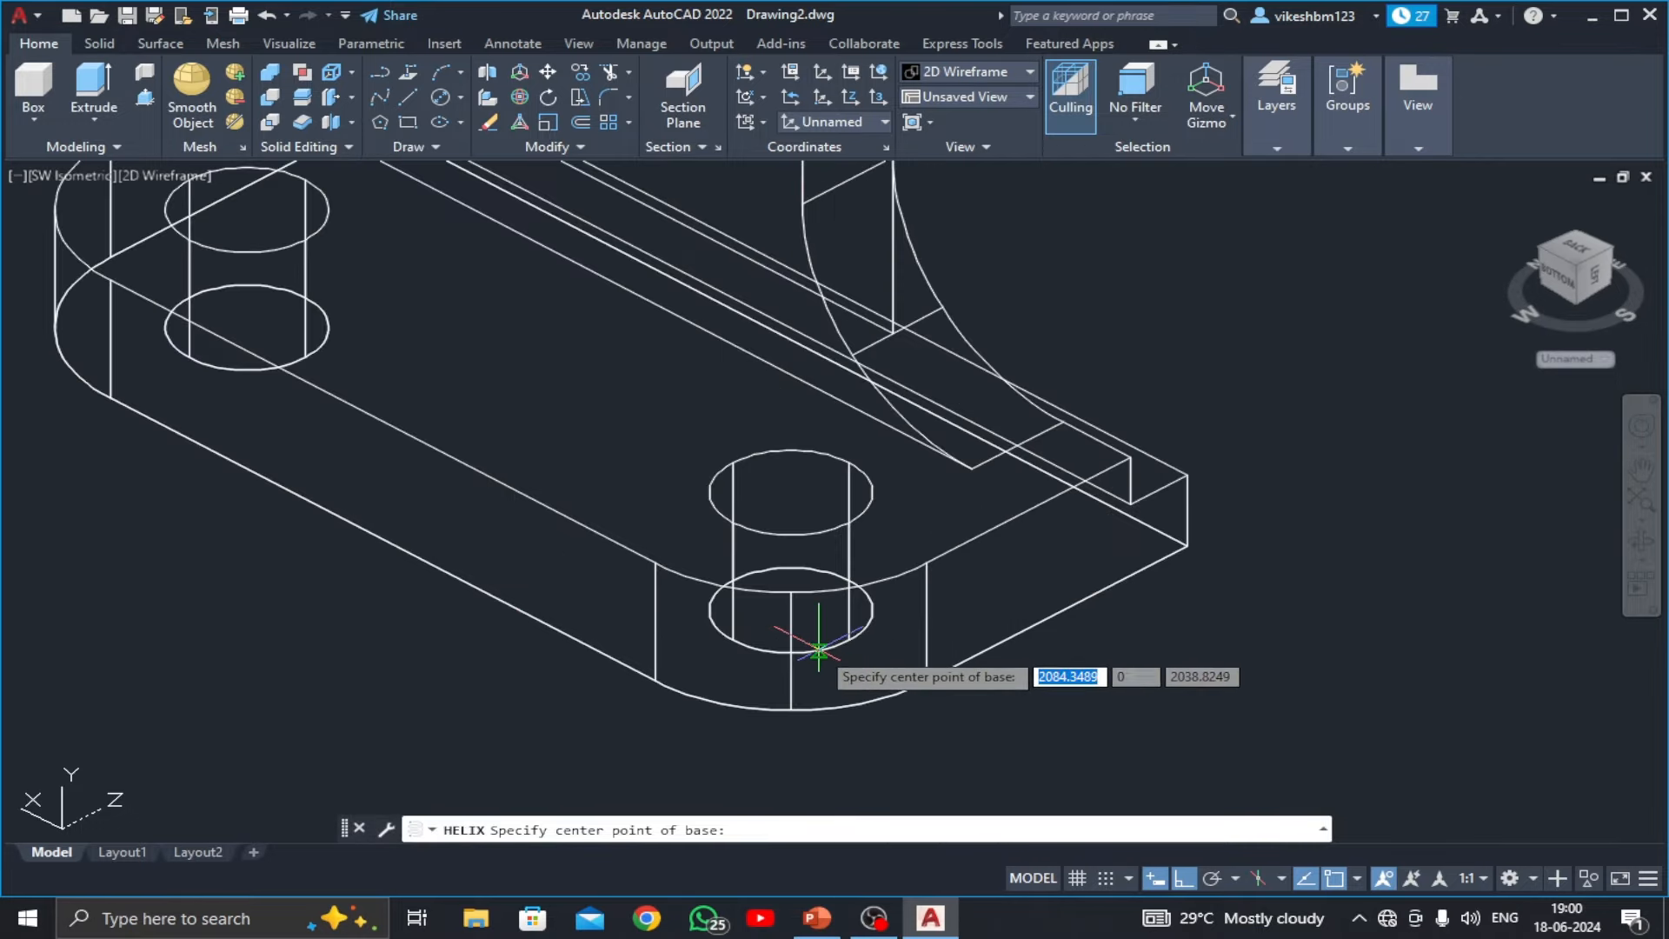
{"action": "left_click", "coordinate": [791, 610]}
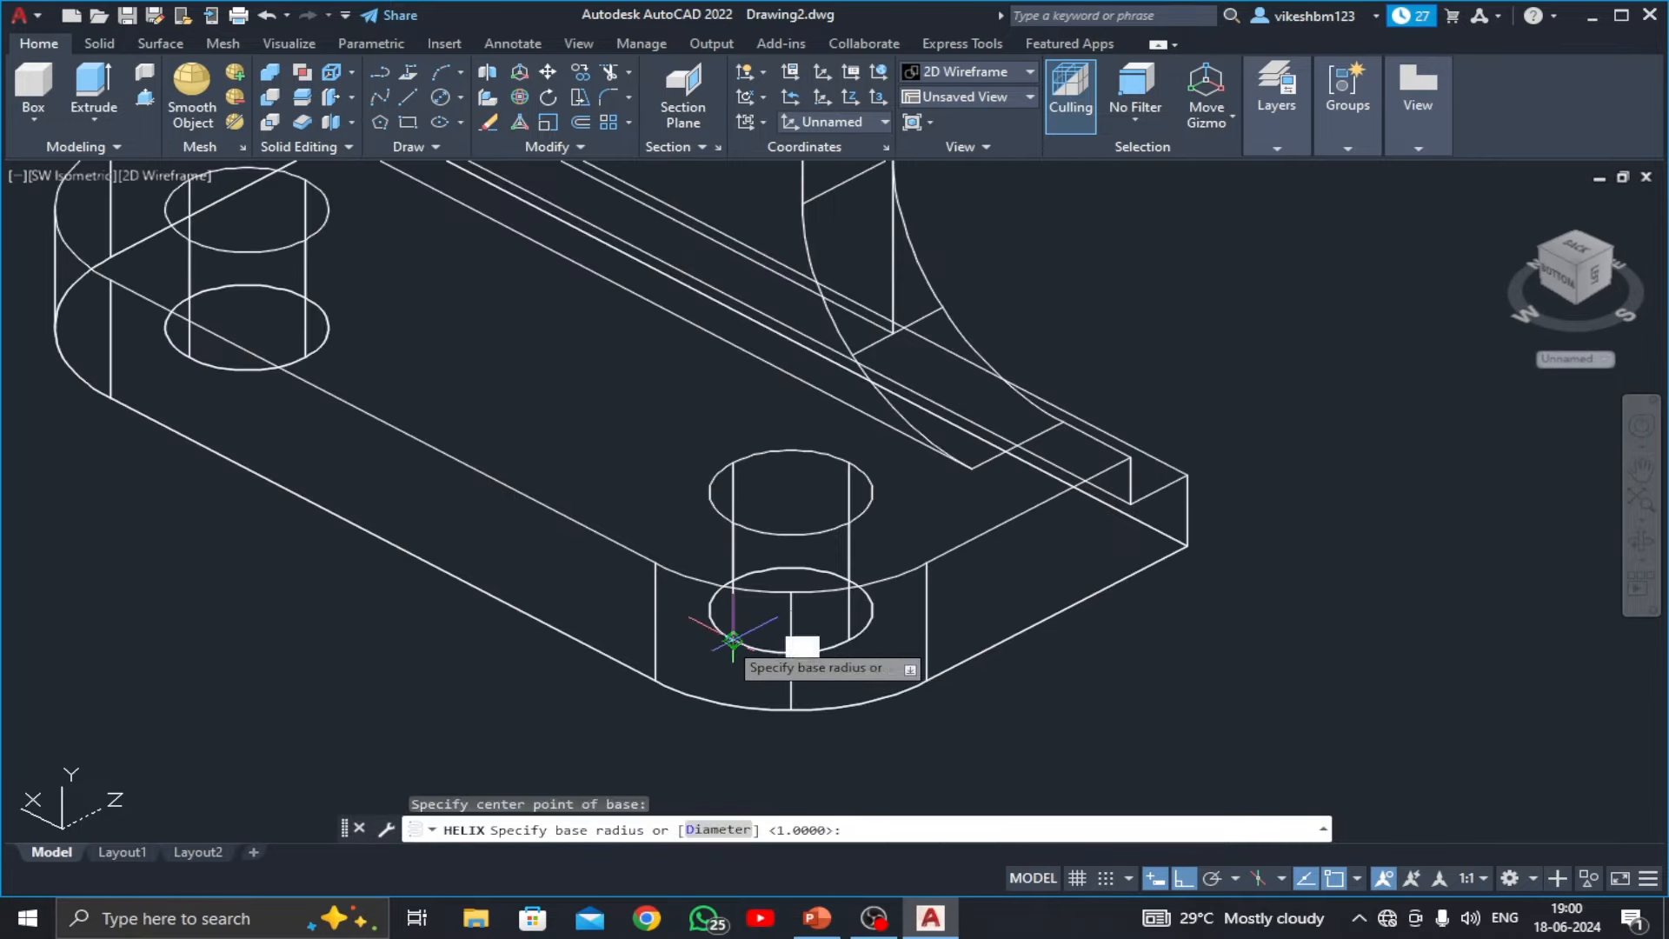
{"action": "type", "text": "5."}
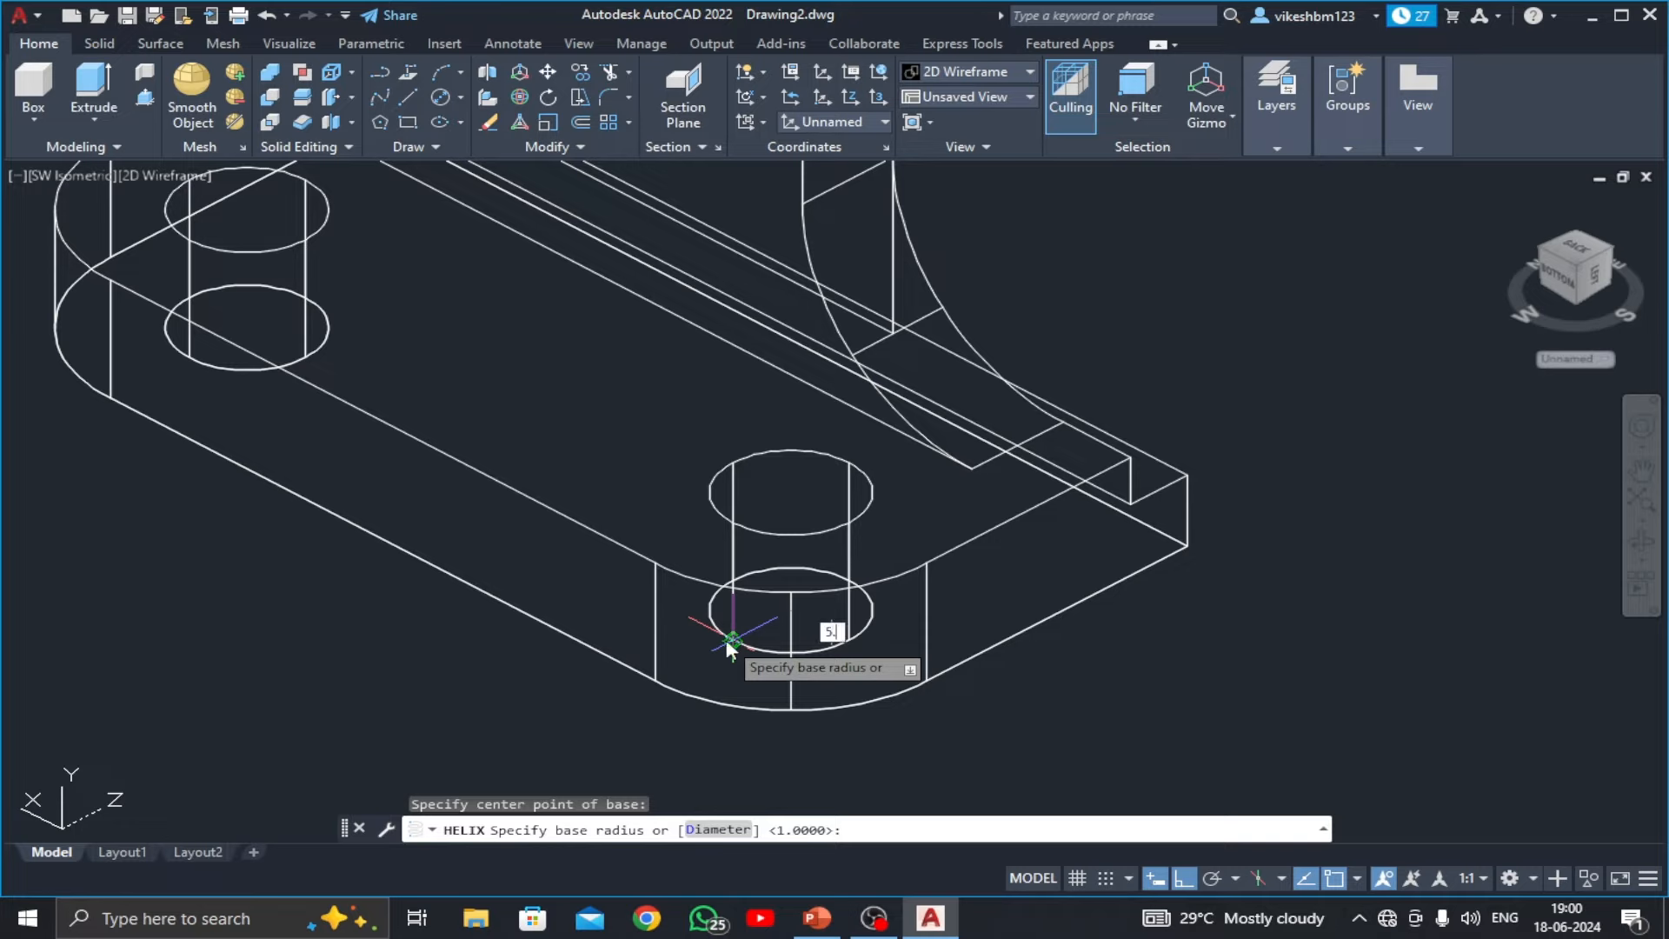
{"action": "type", "text": "10"}
{"action": "key", "text": "Return"}
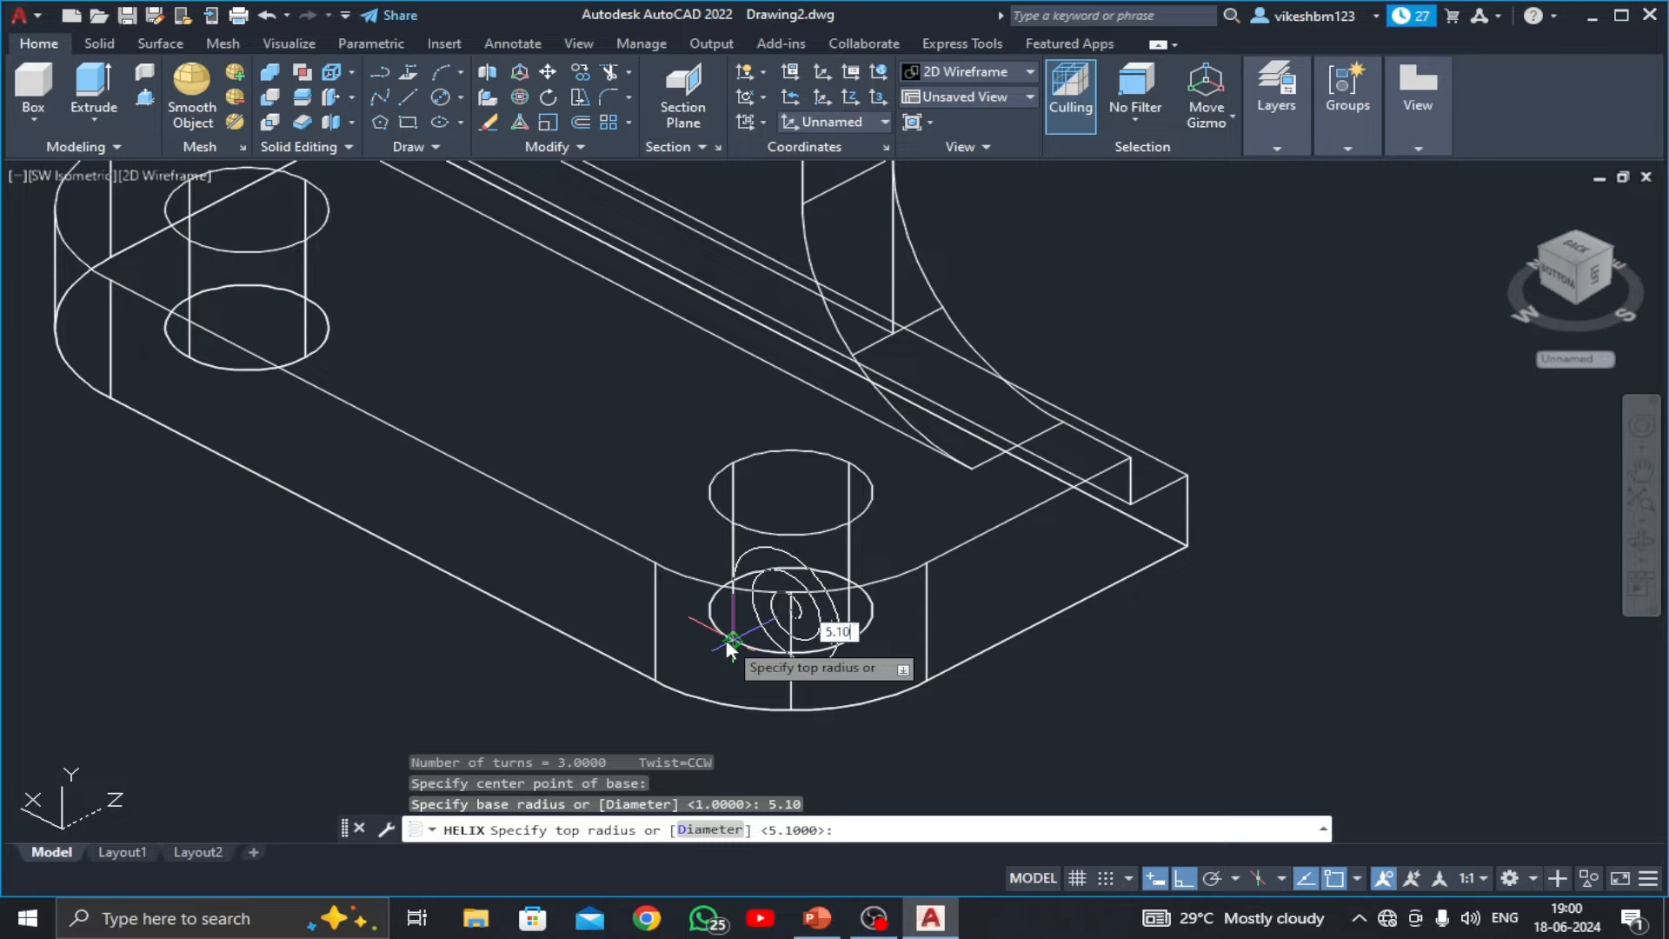
{"action": "key", "text": "Return"}
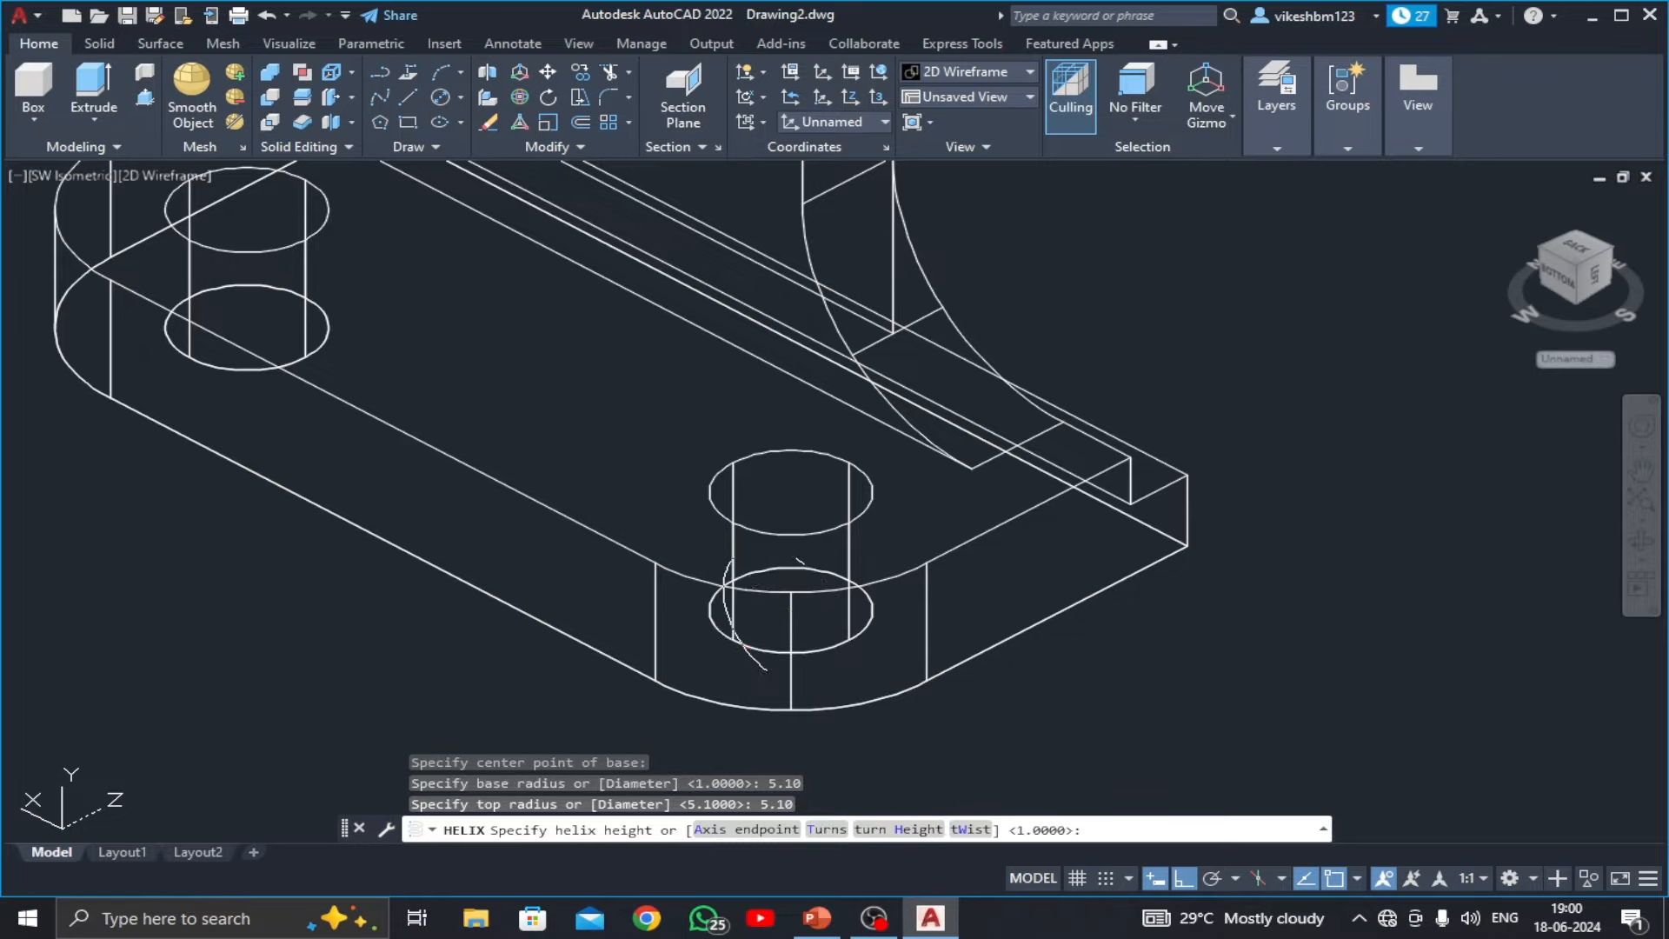
{"action": "key", "text": "Return"}
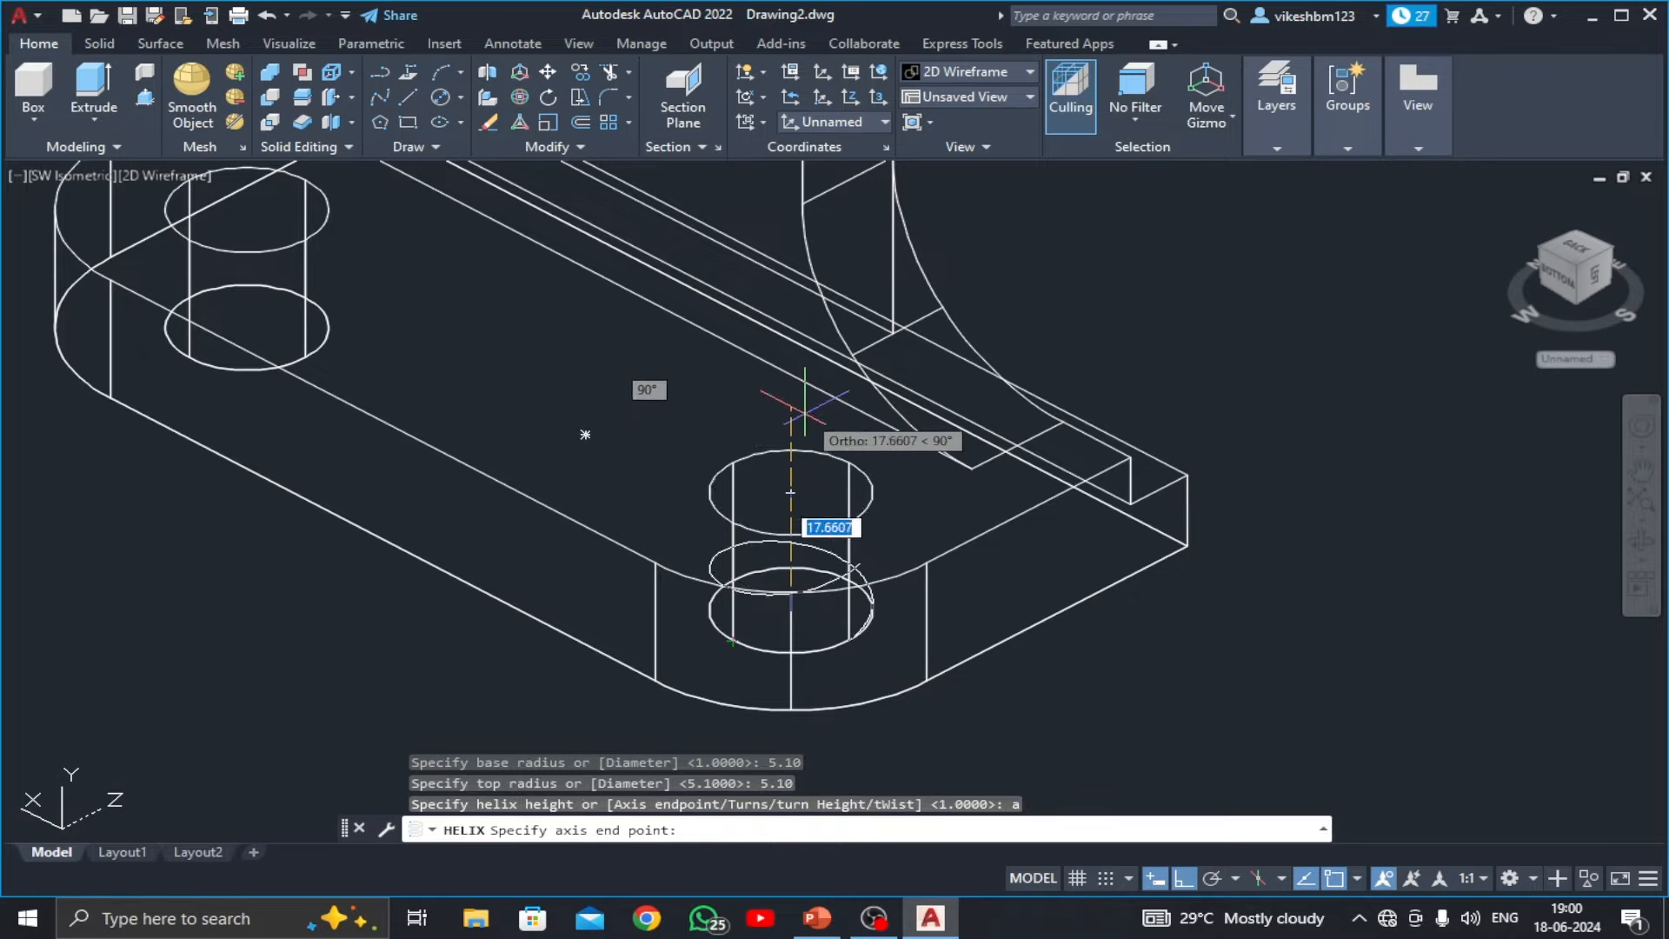
{"action": "type", "text": "10"}
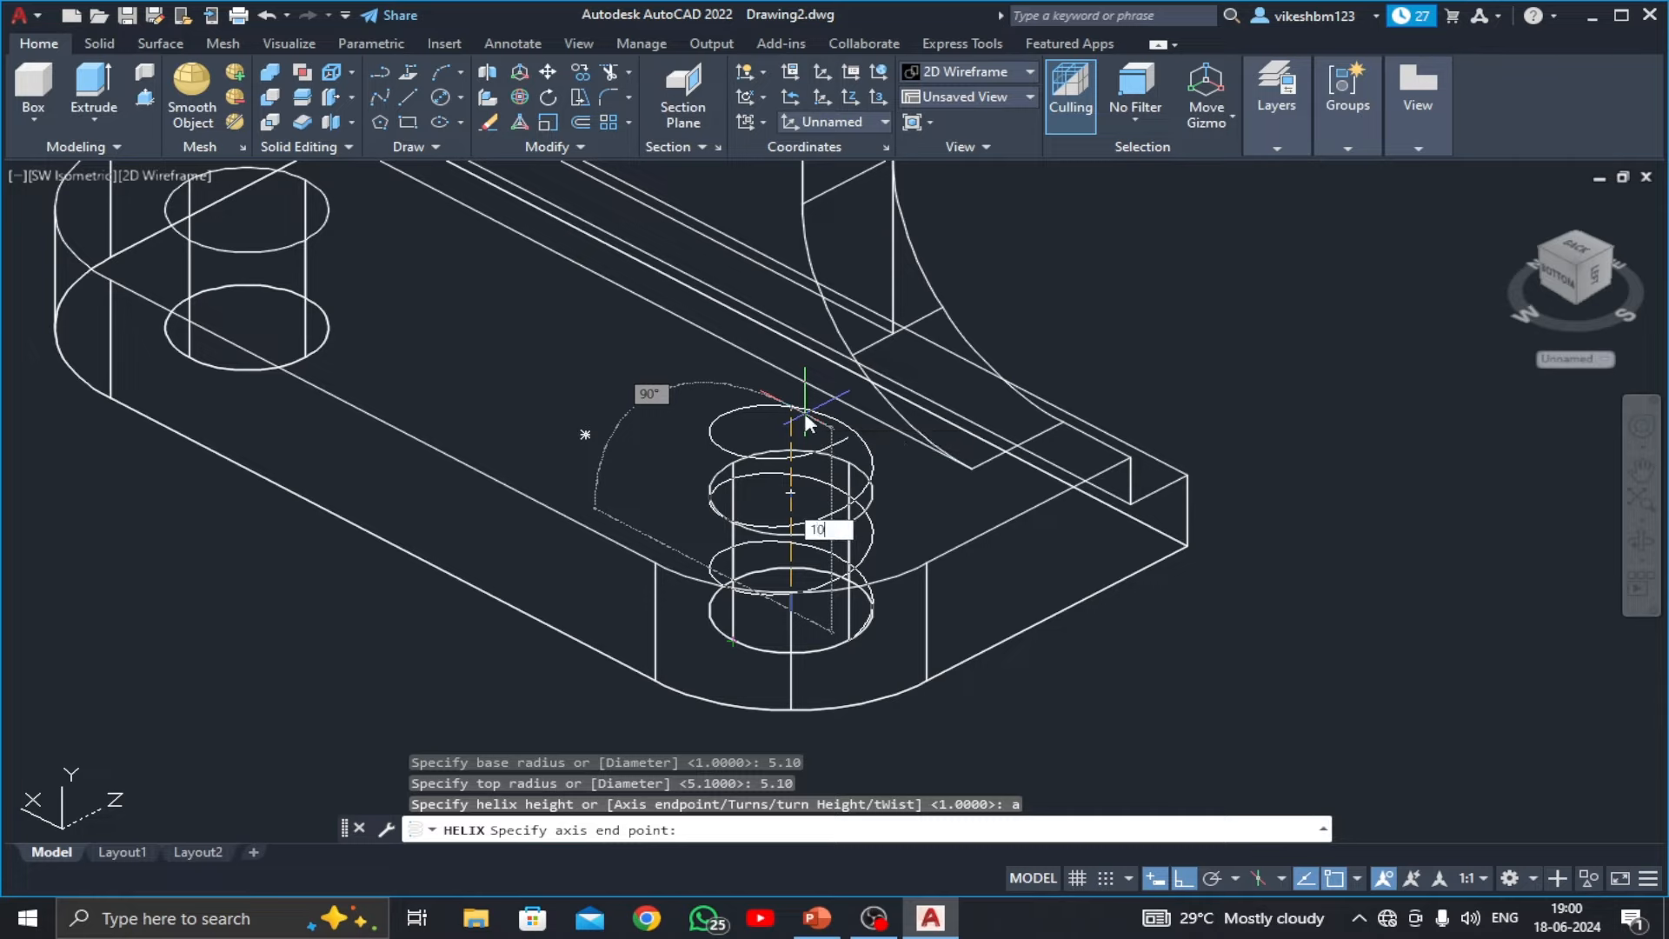
{"action": "key", "text": "Return"}
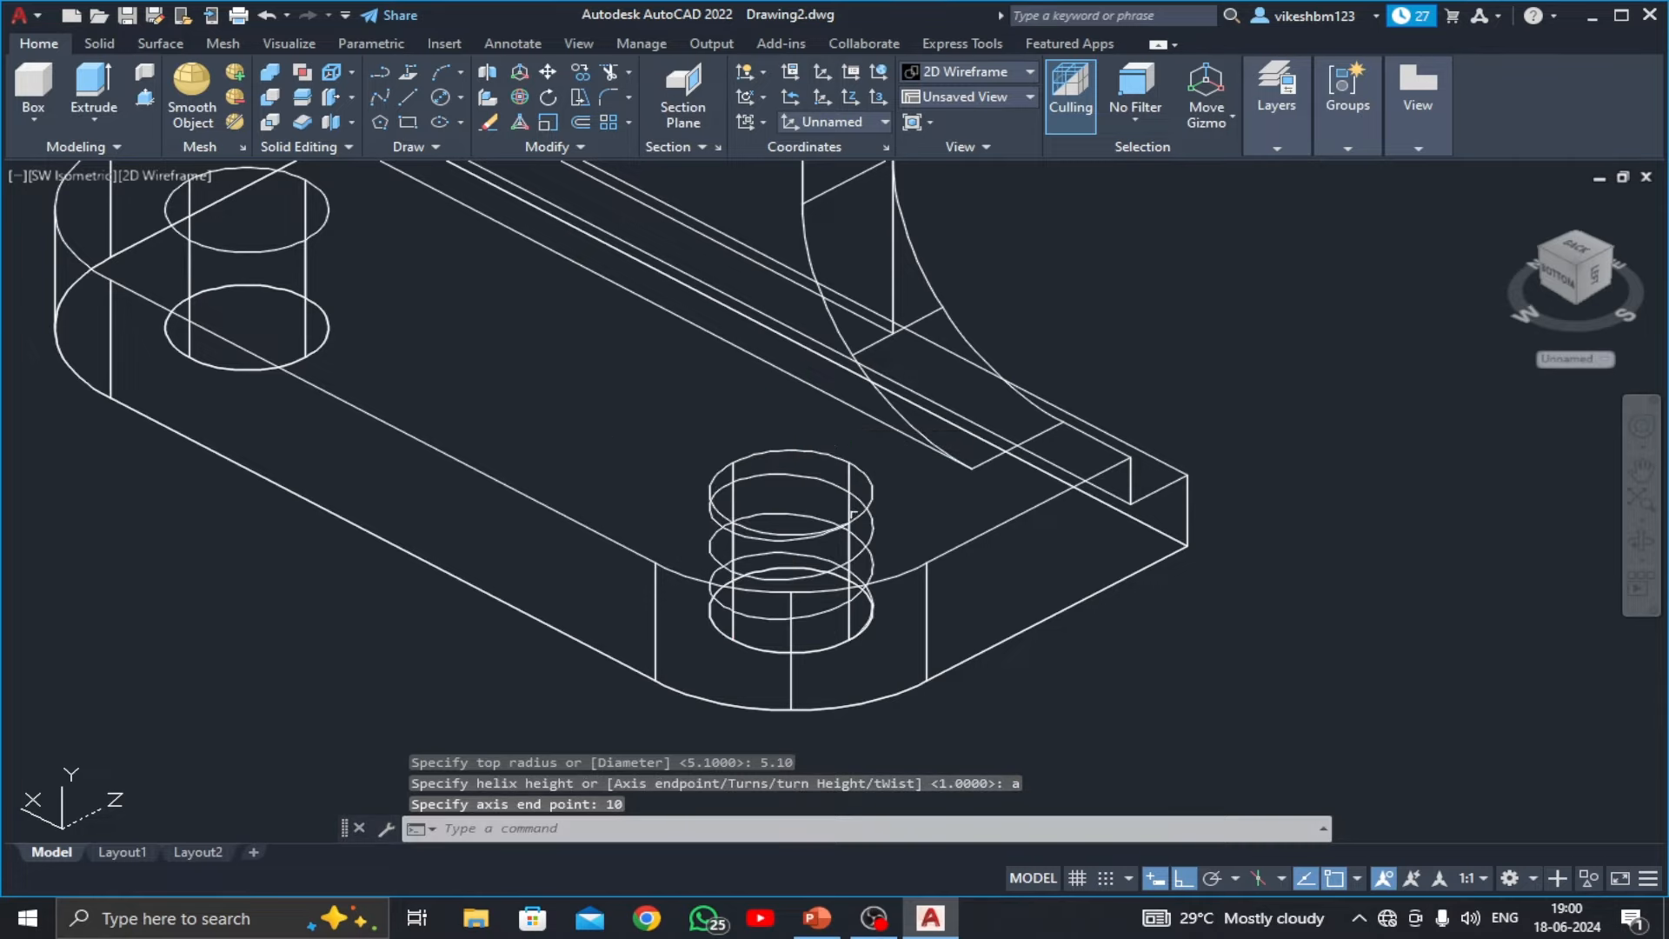
- Set the helix in the base hole to 5 turns
{"action": "left_click", "coordinate": [850, 516]}
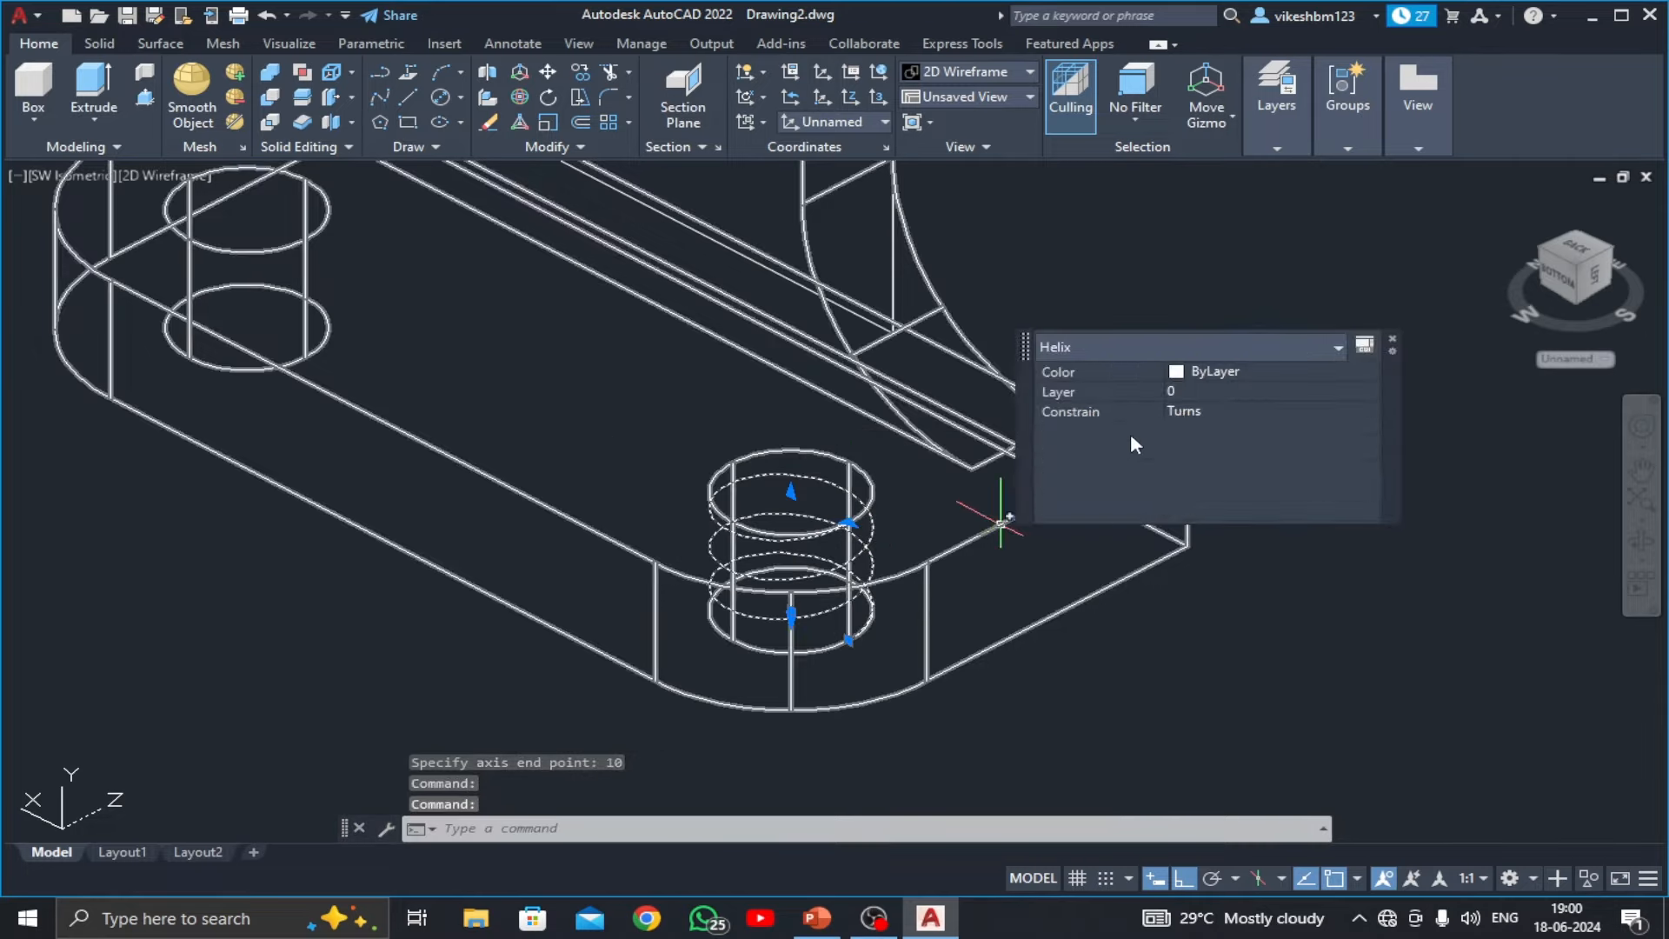
{"action": "left_click", "coordinate": [1181, 426]}
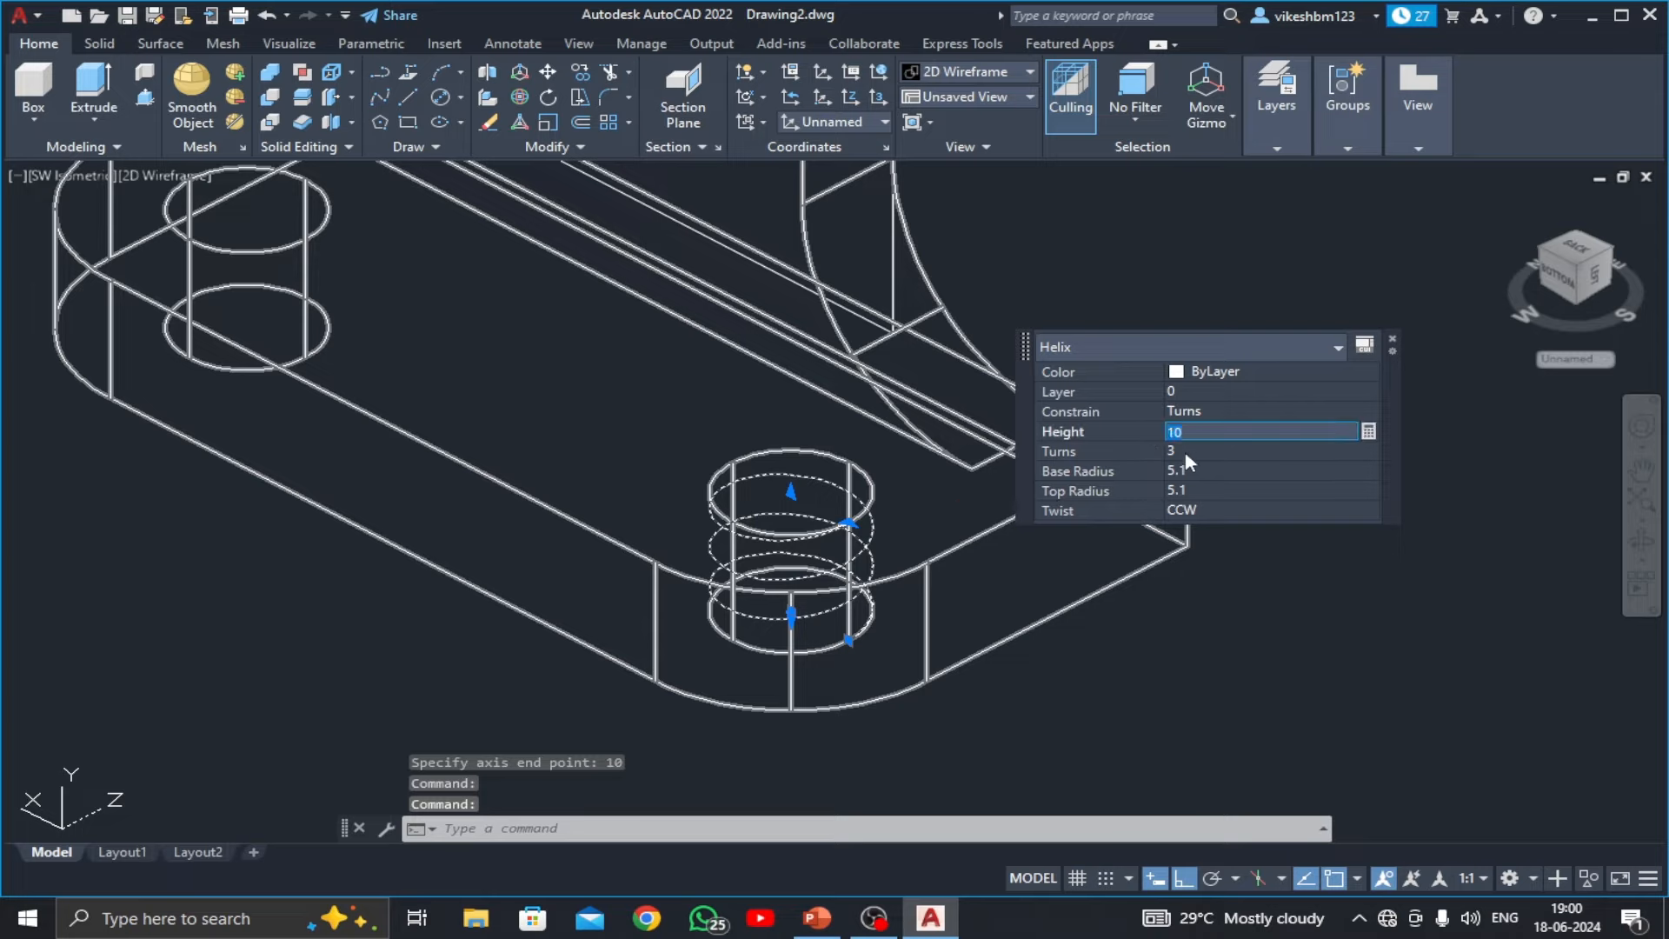
{"action": "left_click", "coordinate": [1187, 452]}
{"action": "type", "text": "5"}
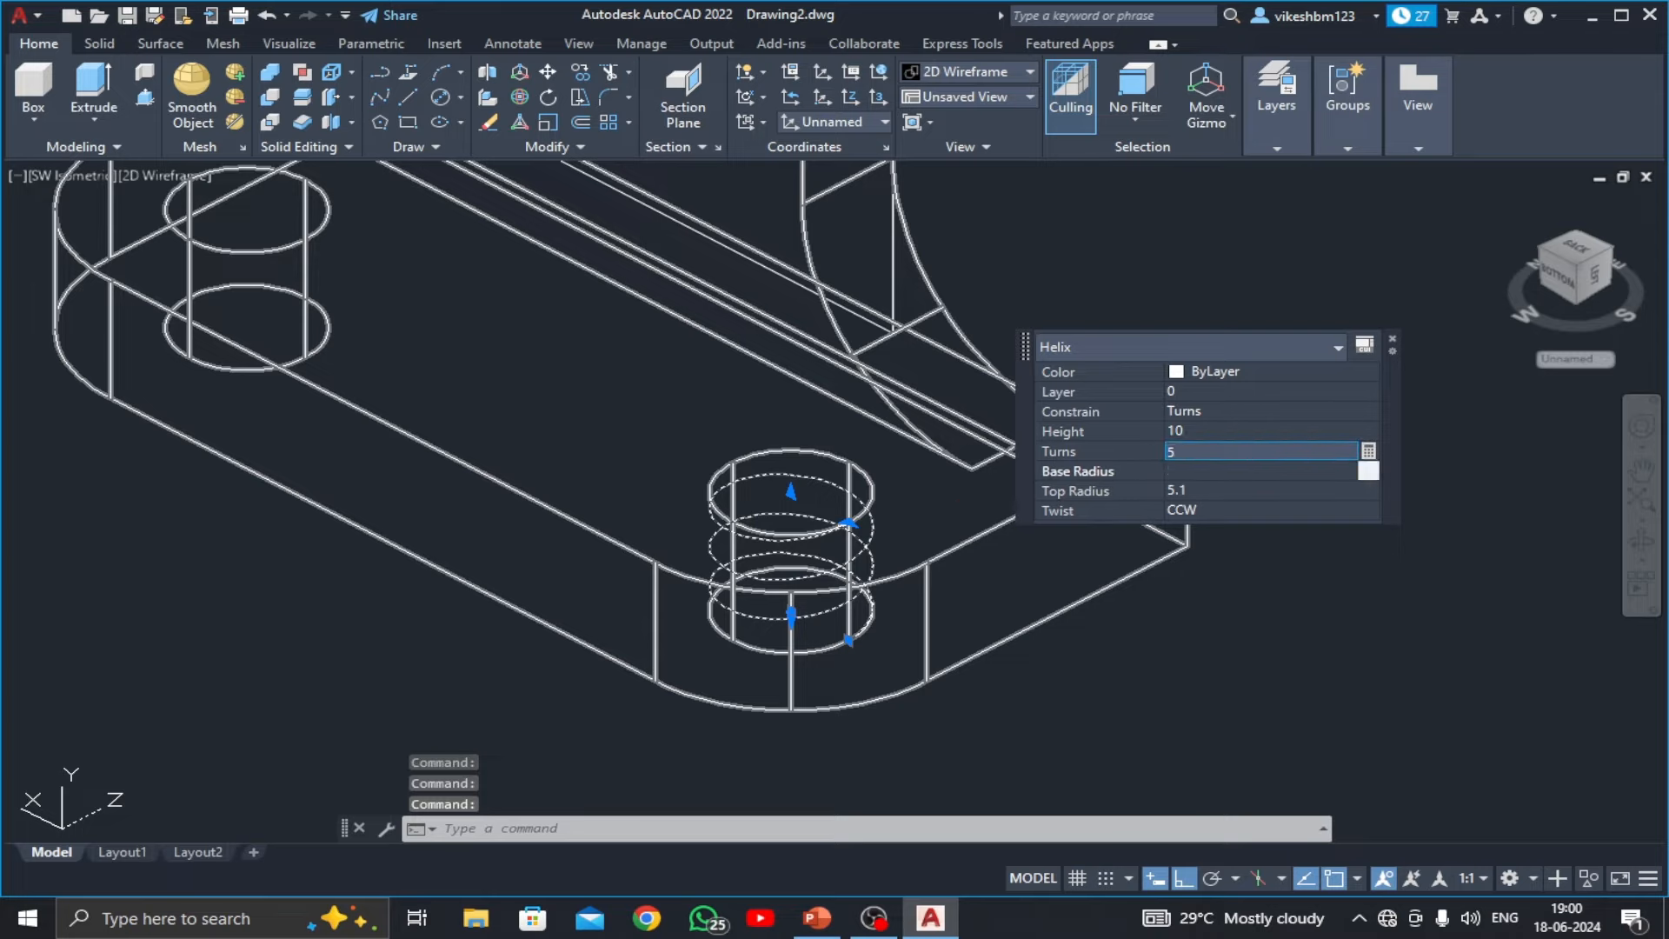
{"action": "key", "text": "Tab"}
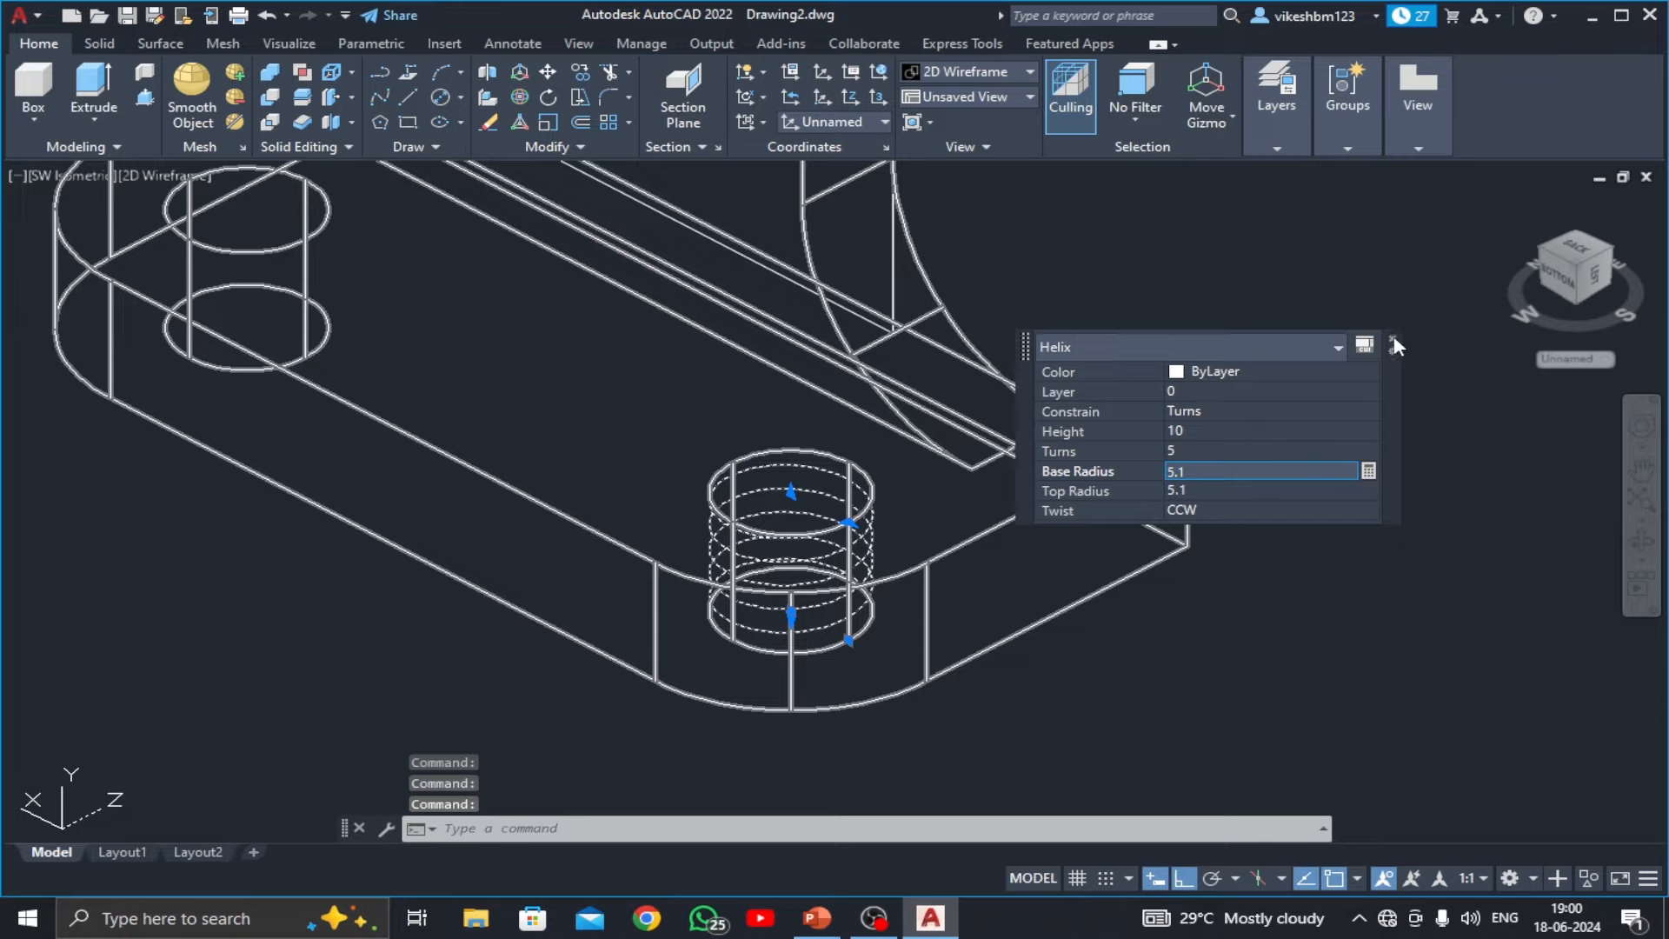
{"action": "left_click", "coordinate": [1394, 343]}
{"action": "key", "text": "Escape"}
- Draw a circle of radius 0.5 centred on the lower start point of the helix
{"action": "scroll", "coordinate": [867, 655], "scroll_direction": "up", "scroll_amount": 6}
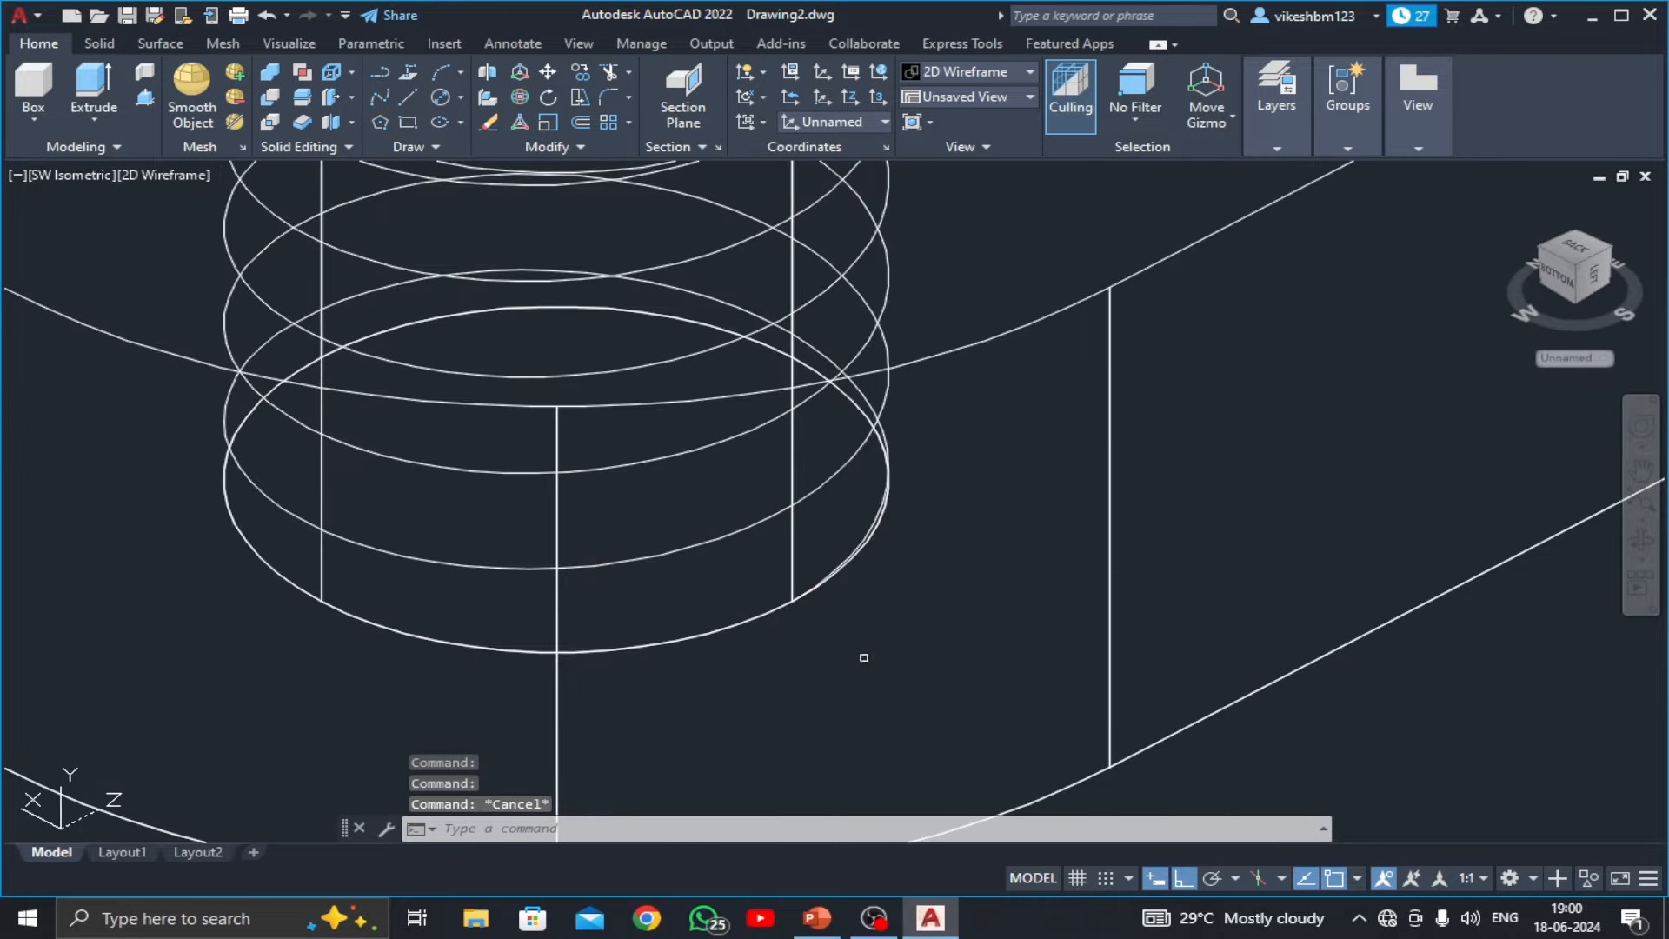
{"action": "left_click", "coordinate": [464, 97]}
{"action": "left_click", "coordinate": [487, 125]}
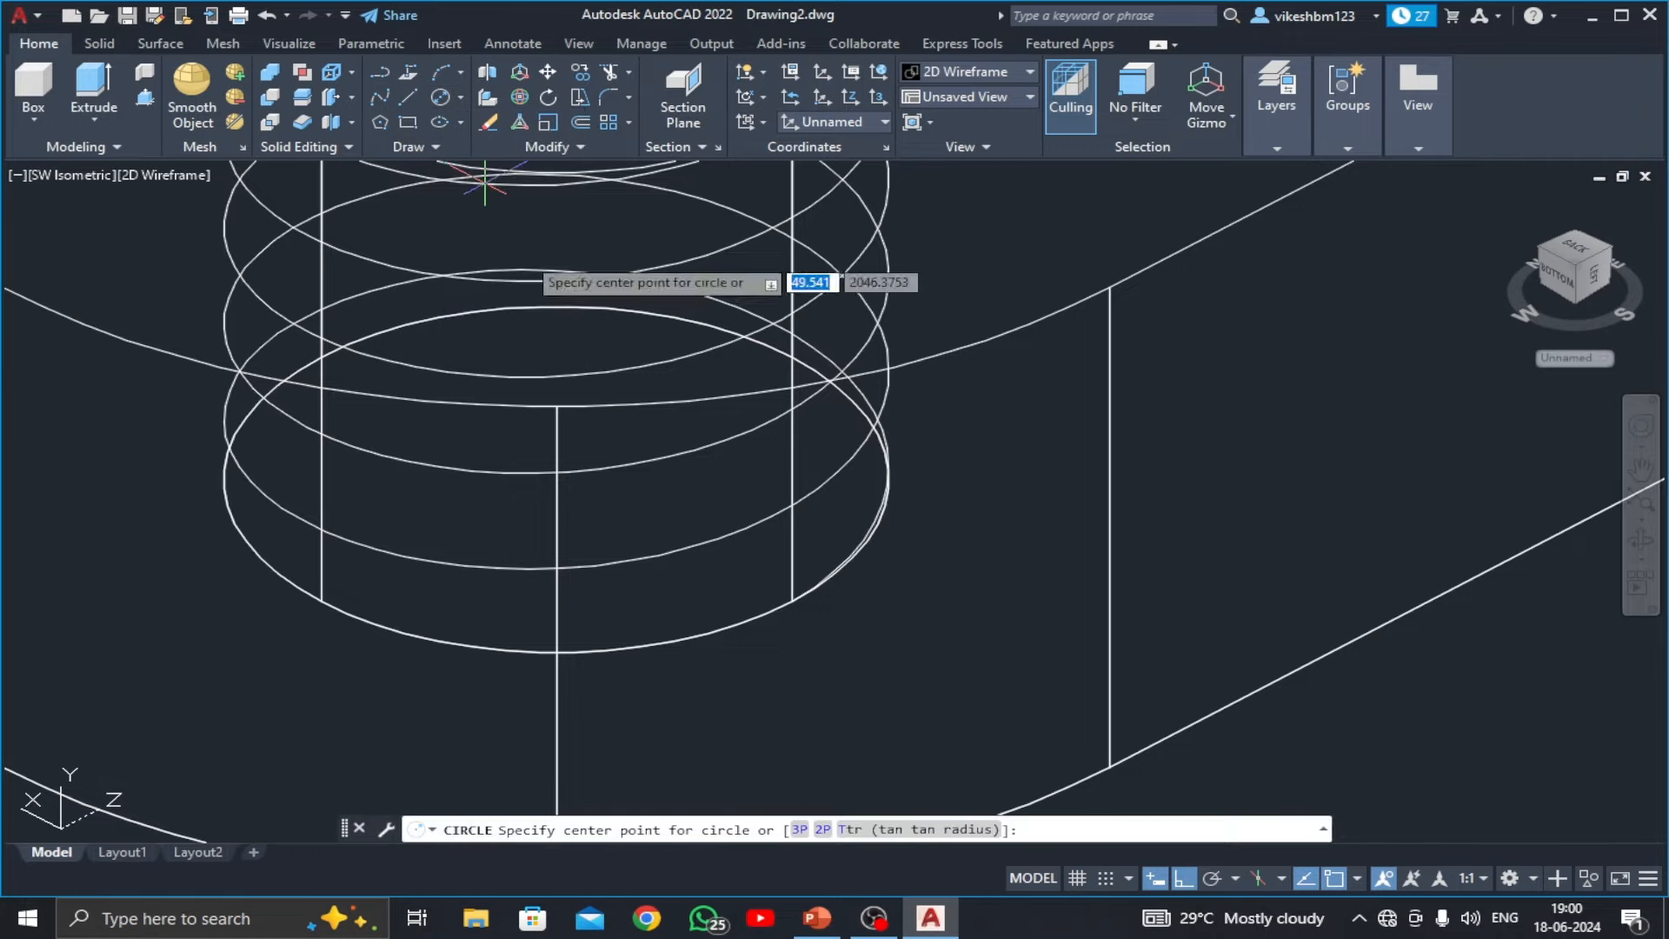
{"action": "left_click", "coordinate": [793, 601]}
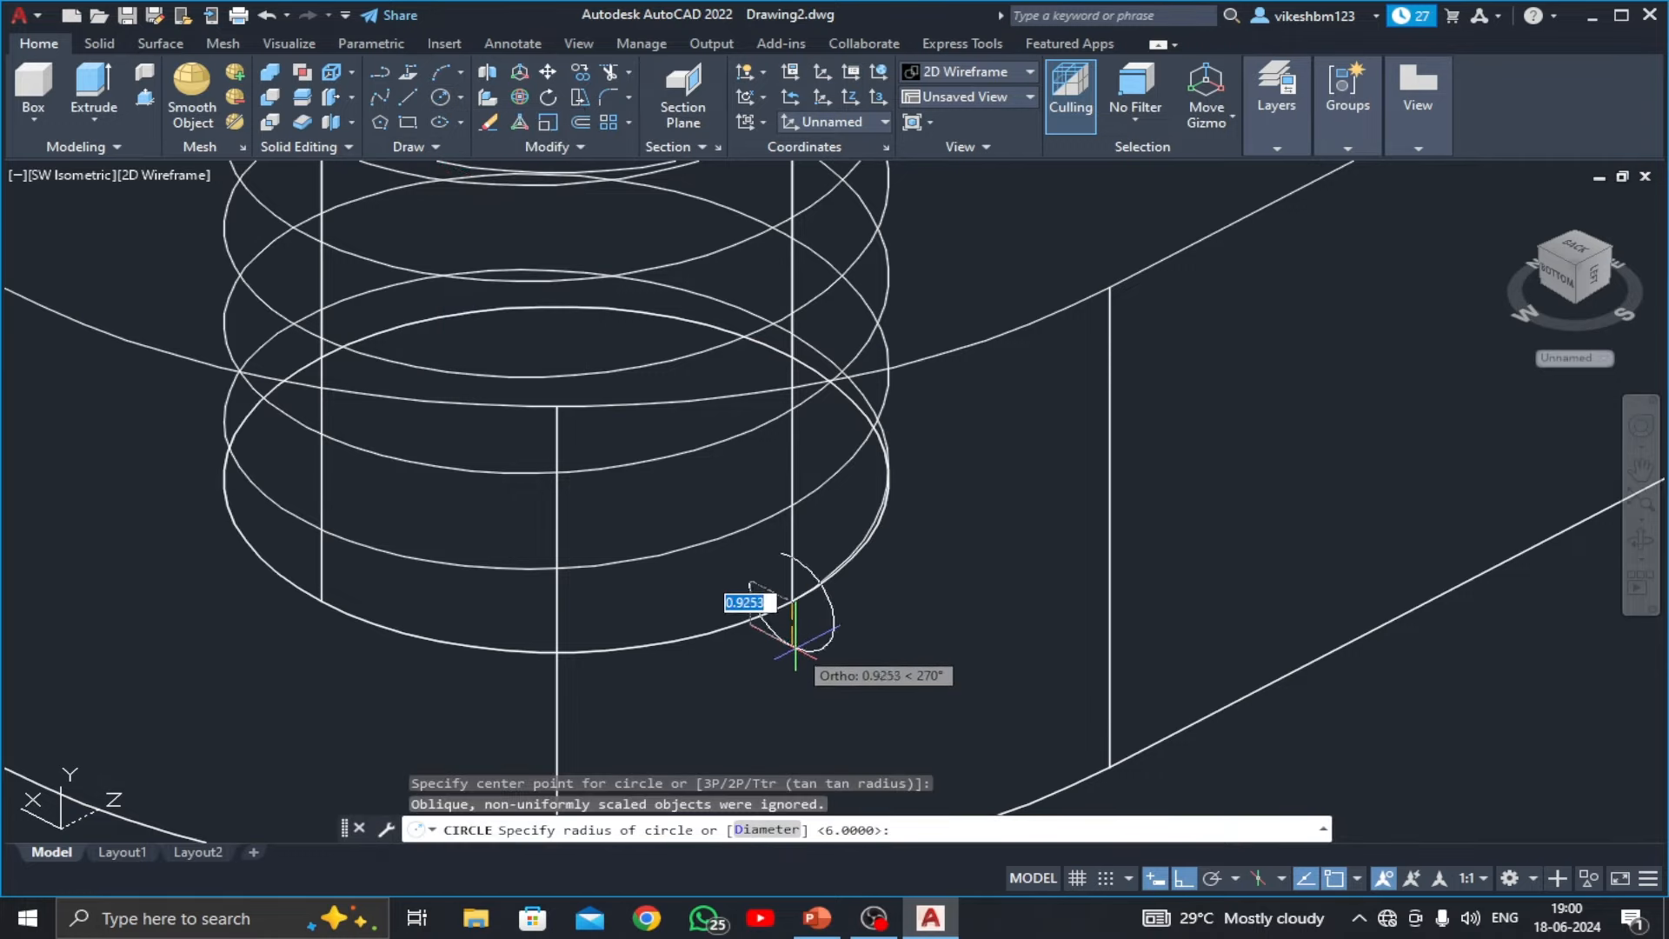
{"action": "type", "text": "0."}
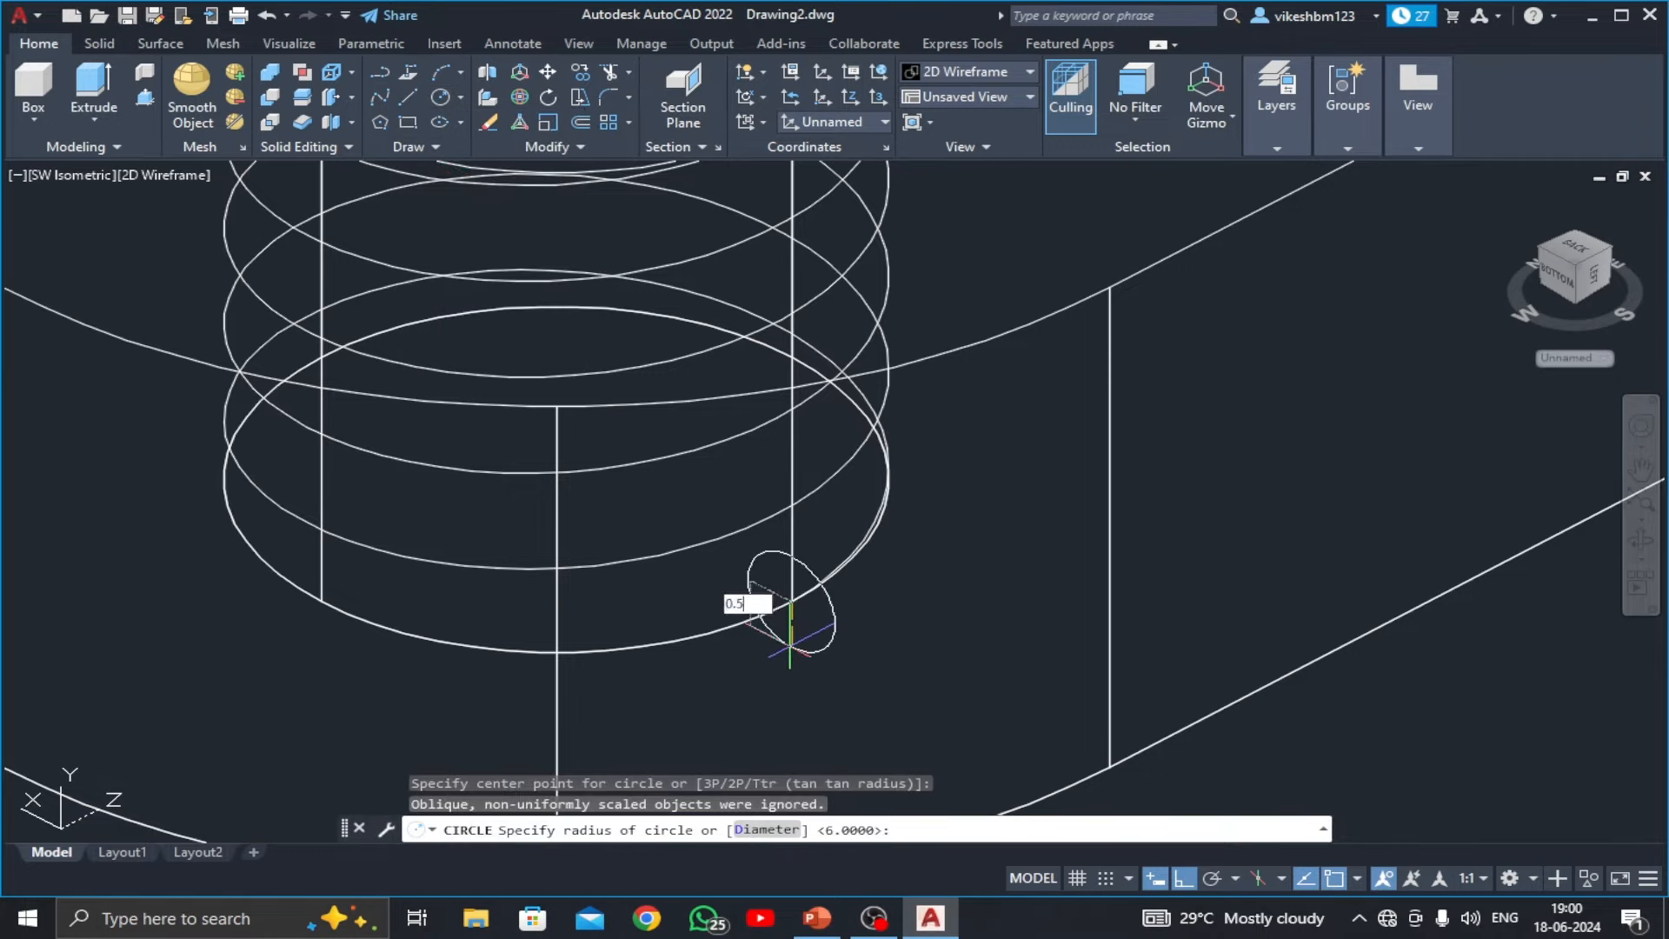
{"action": "type", "text": "5"}
{"action": "key", "text": "Return"}
- Sweep the small circle along the helix to form a solid thread coil in the base hole
{"action": "scroll", "coordinate": [792, 643], "scroll_direction": "down", "scroll_amount": 5}
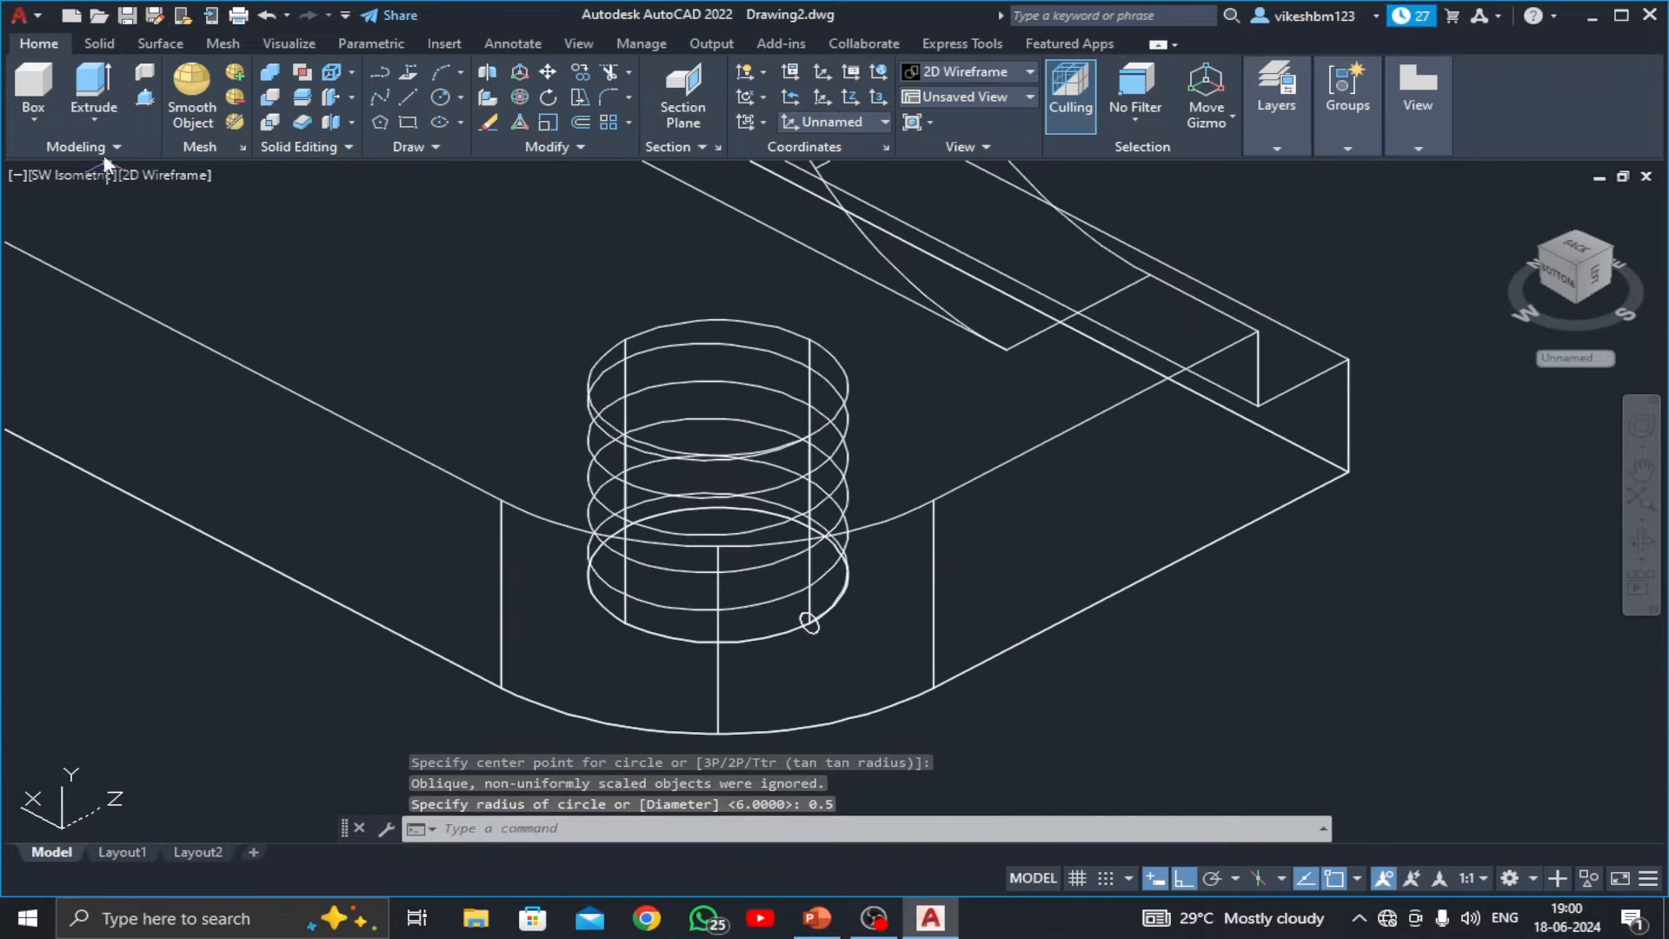
{"action": "middle_click_drag", "start_coordinate": [561, 449], "coordinate": [634, 443]}
{"action": "left_click", "coordinate": [98, 127]}
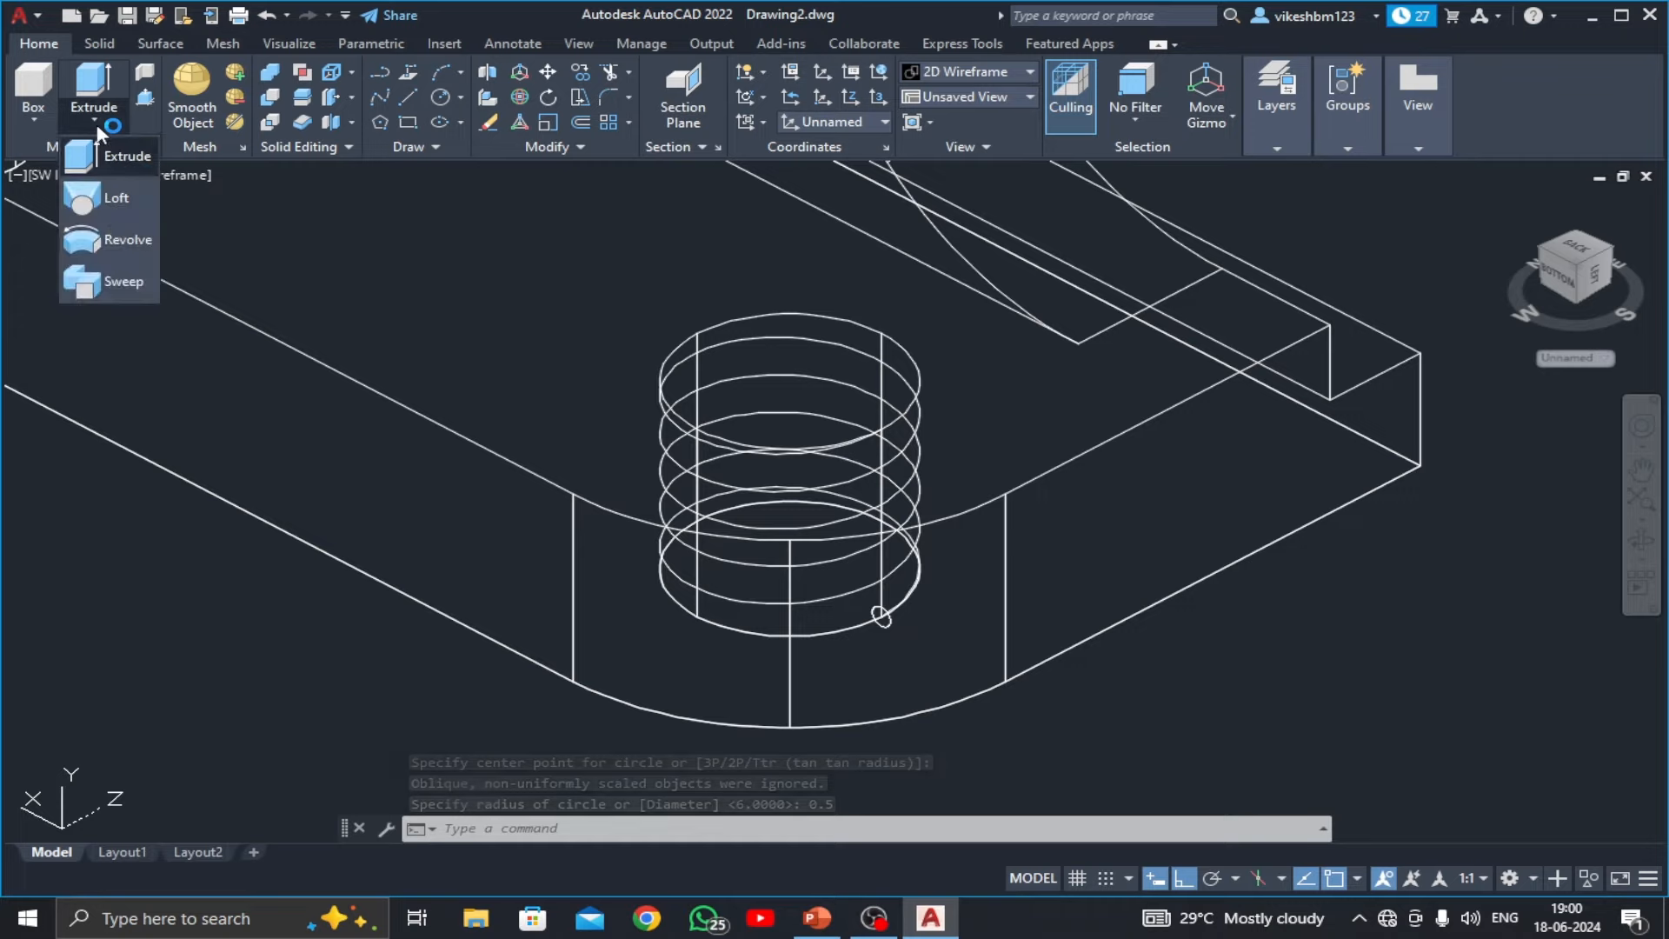
{"action": "left_click", "coordinate": [104, 285]}
{"action": "scroll", "coordinate": [875, 634], "scroll_direction": "up", "scroll_amount": 2}
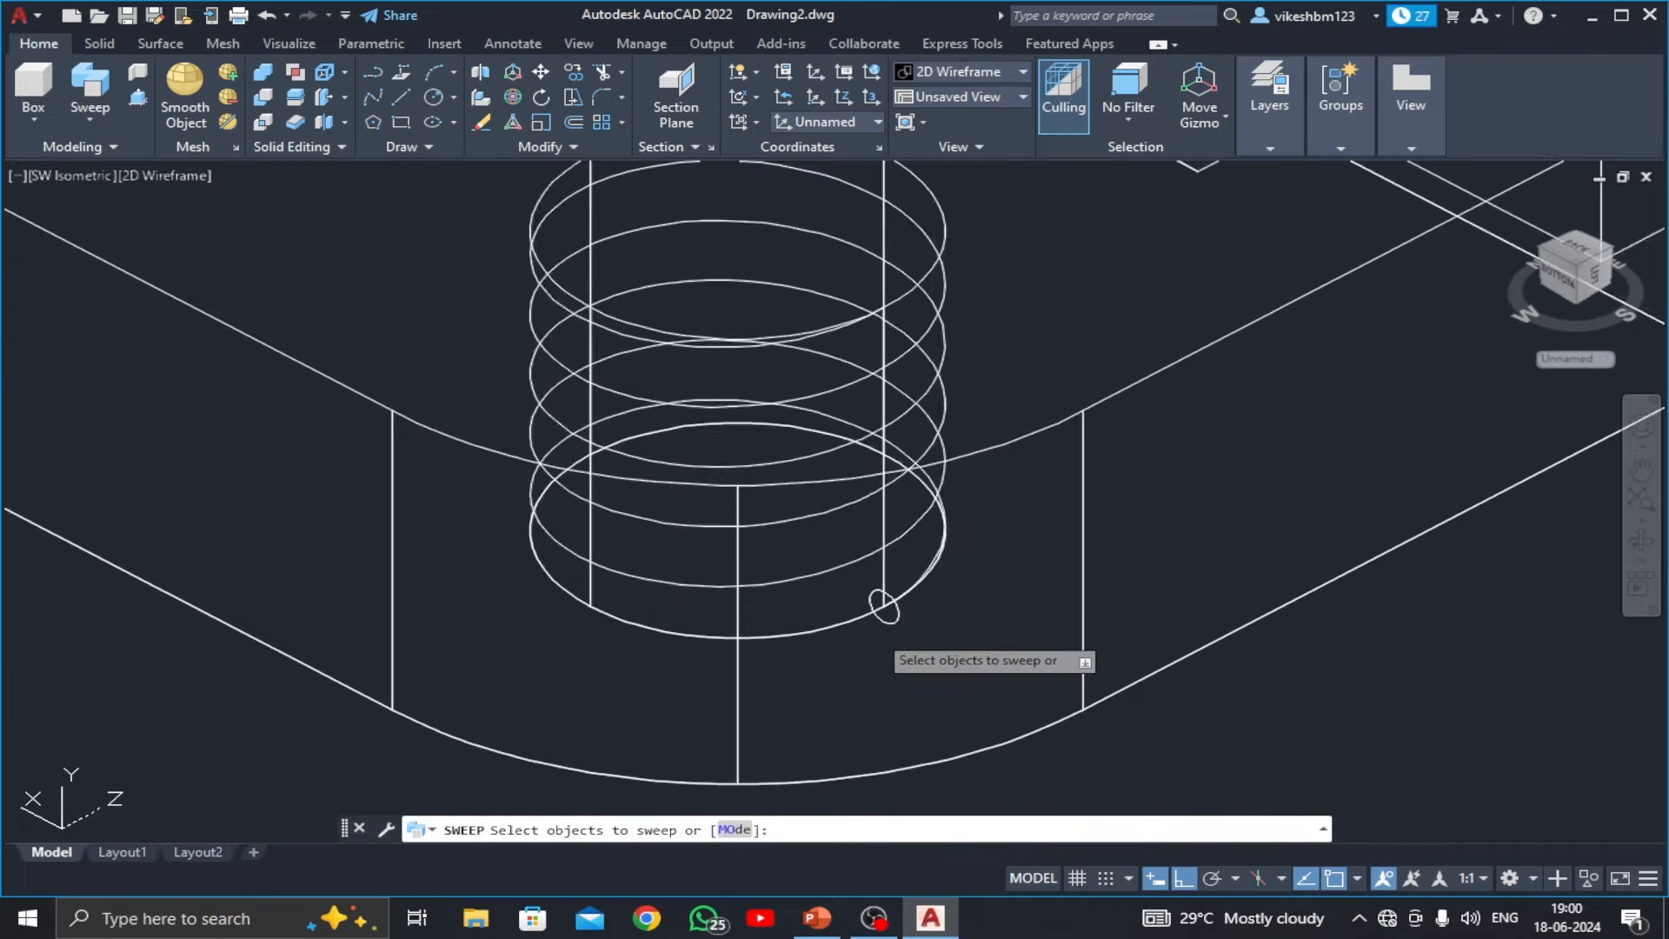
{"action": "scroll", "coordinate": [874, 631], "scroll_direction": "up", "scroll_amount": 2}
{"action": "left_click", "coordinate": [904, 618]}
{"action": "key", "text": "Return"}
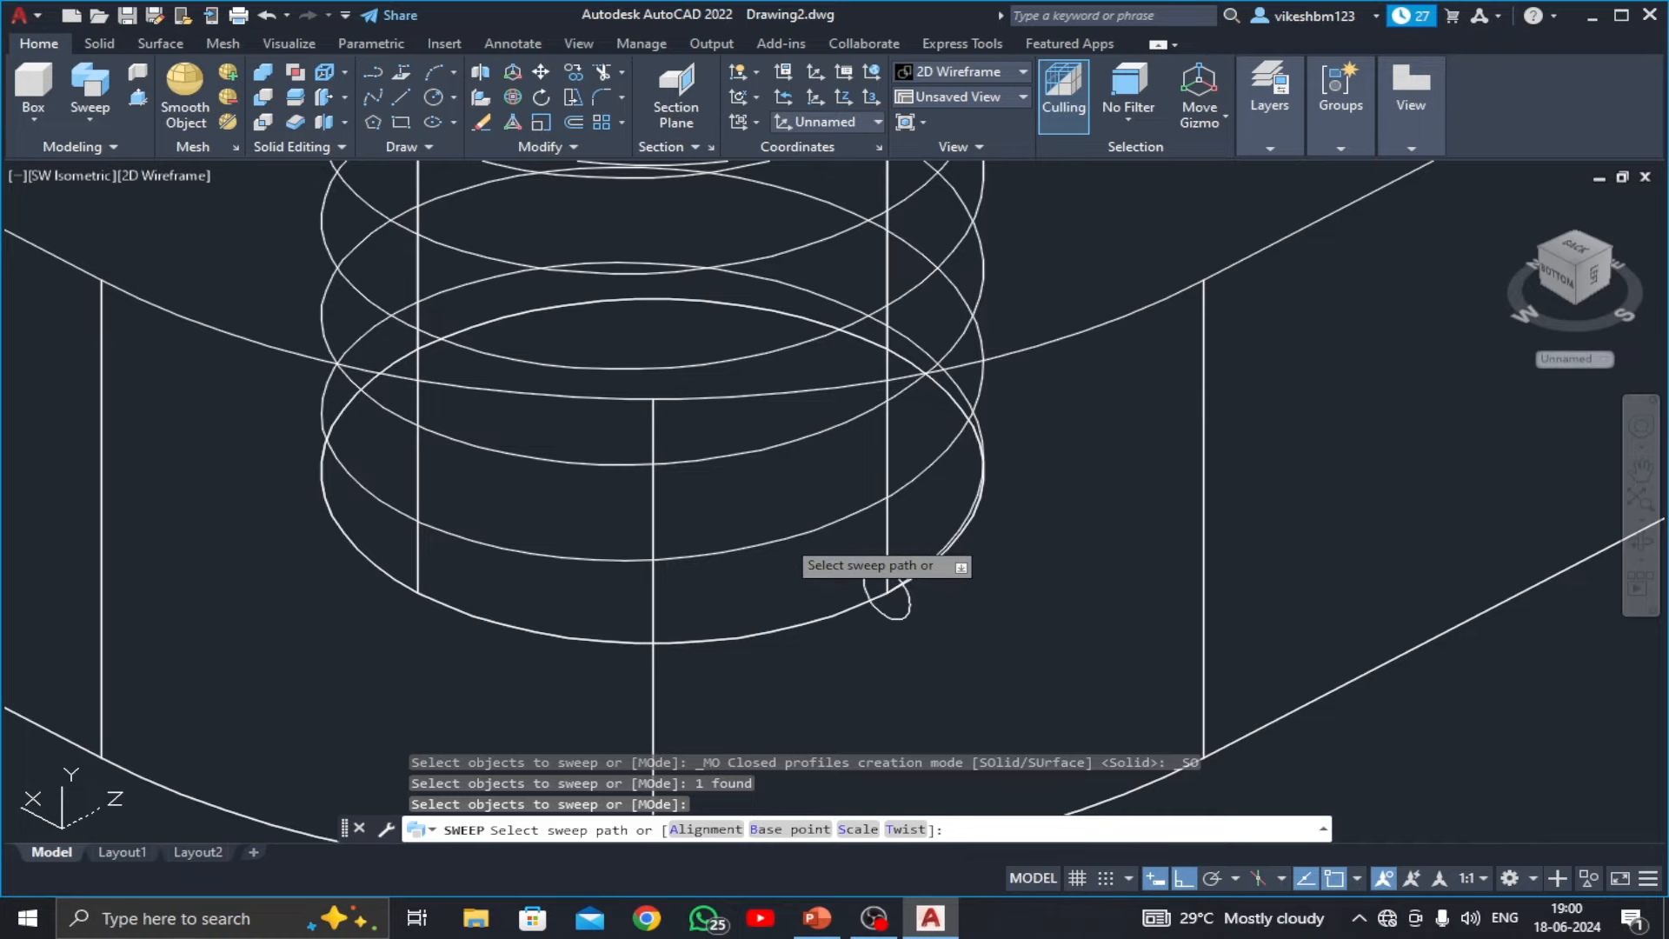
{"action": "left_click", "coordinate": [783, 539]}
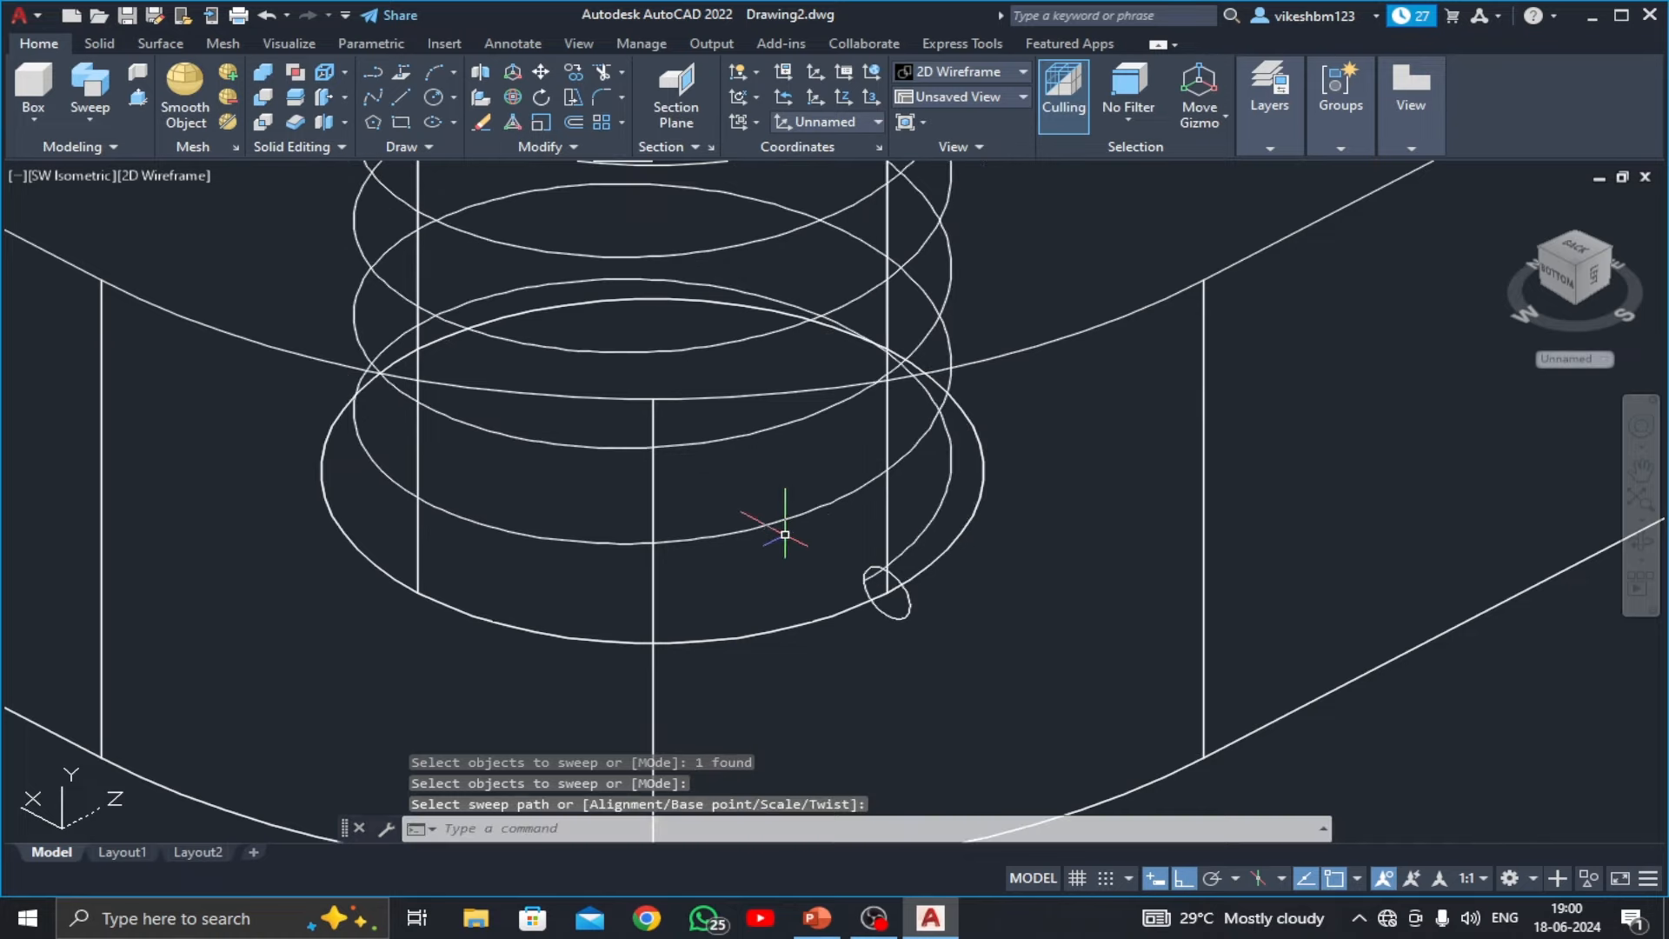
- Show the bracket with its thread coil in the Top view
{"action": "scroll", "coordinate": [785, 535], "scroll_direction": "down", "scroll_amount": 8}
{"action": "middle_click_drag", "start_coordinate": [750, 429], "coordinate": [765, 511]}
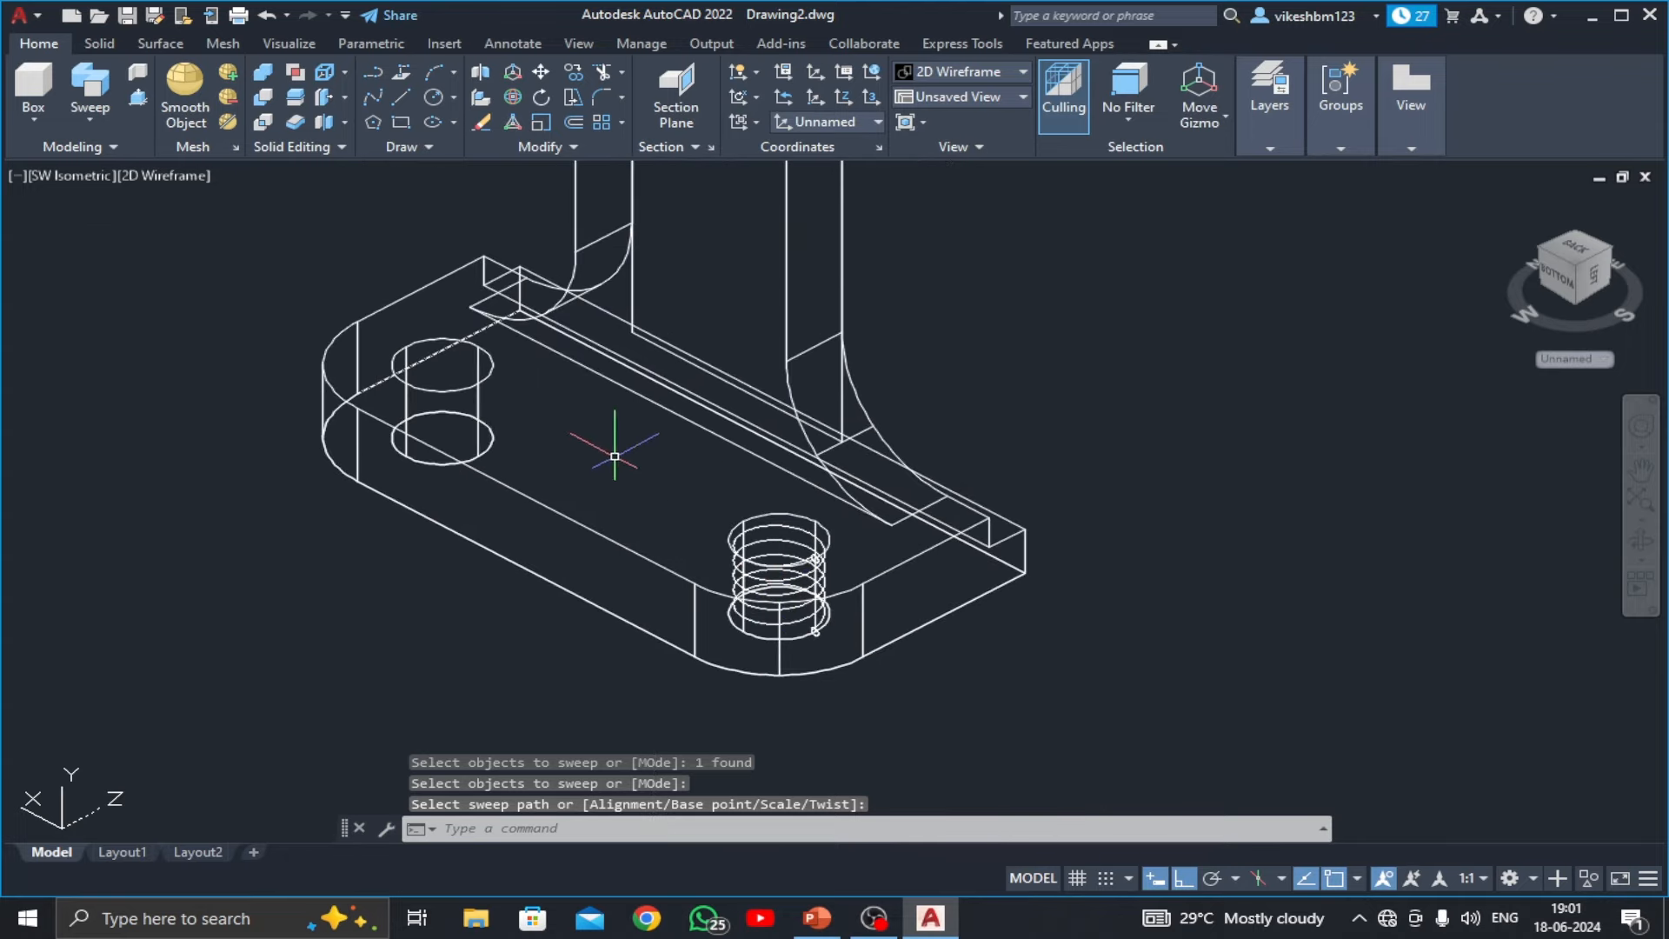
{"action": "left_click", "coordinate": [99, 175]}
{"action": "left_click", "coordinate": [150, 227]}
{"action": "scroll", "coordinate": [570, 472], "scroll_direction": "down", "scroll_amount": 3}
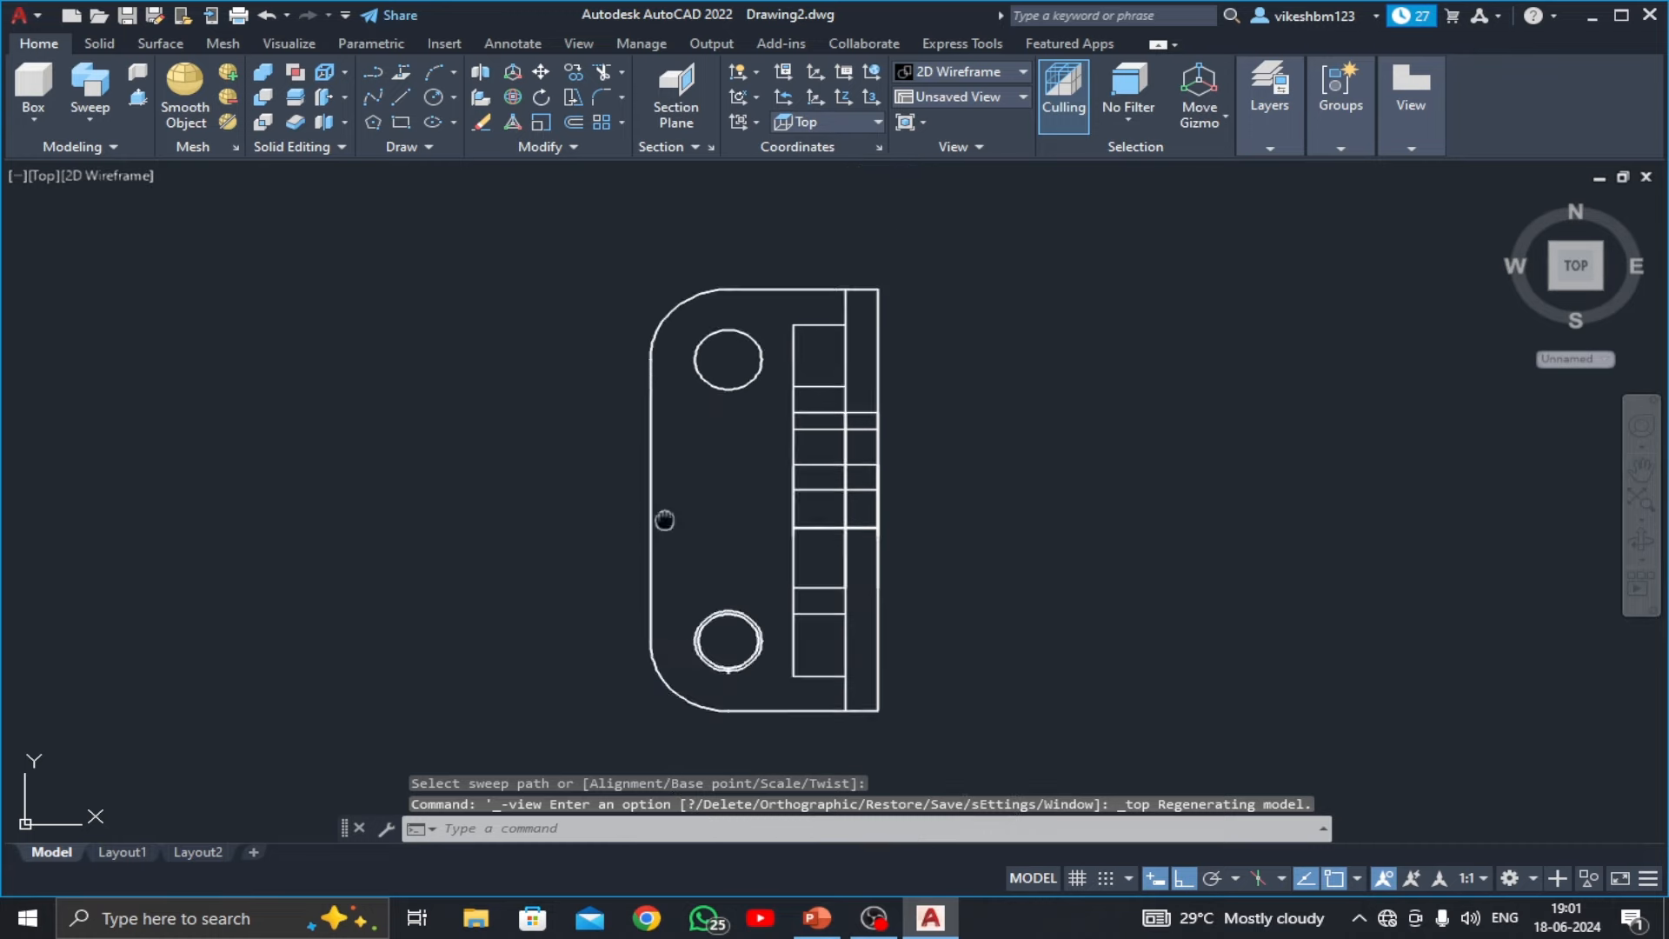
{"action": "scroll", "coordinate": [671, 575], "scroll_direction": "up", "scroll_amount": 6}
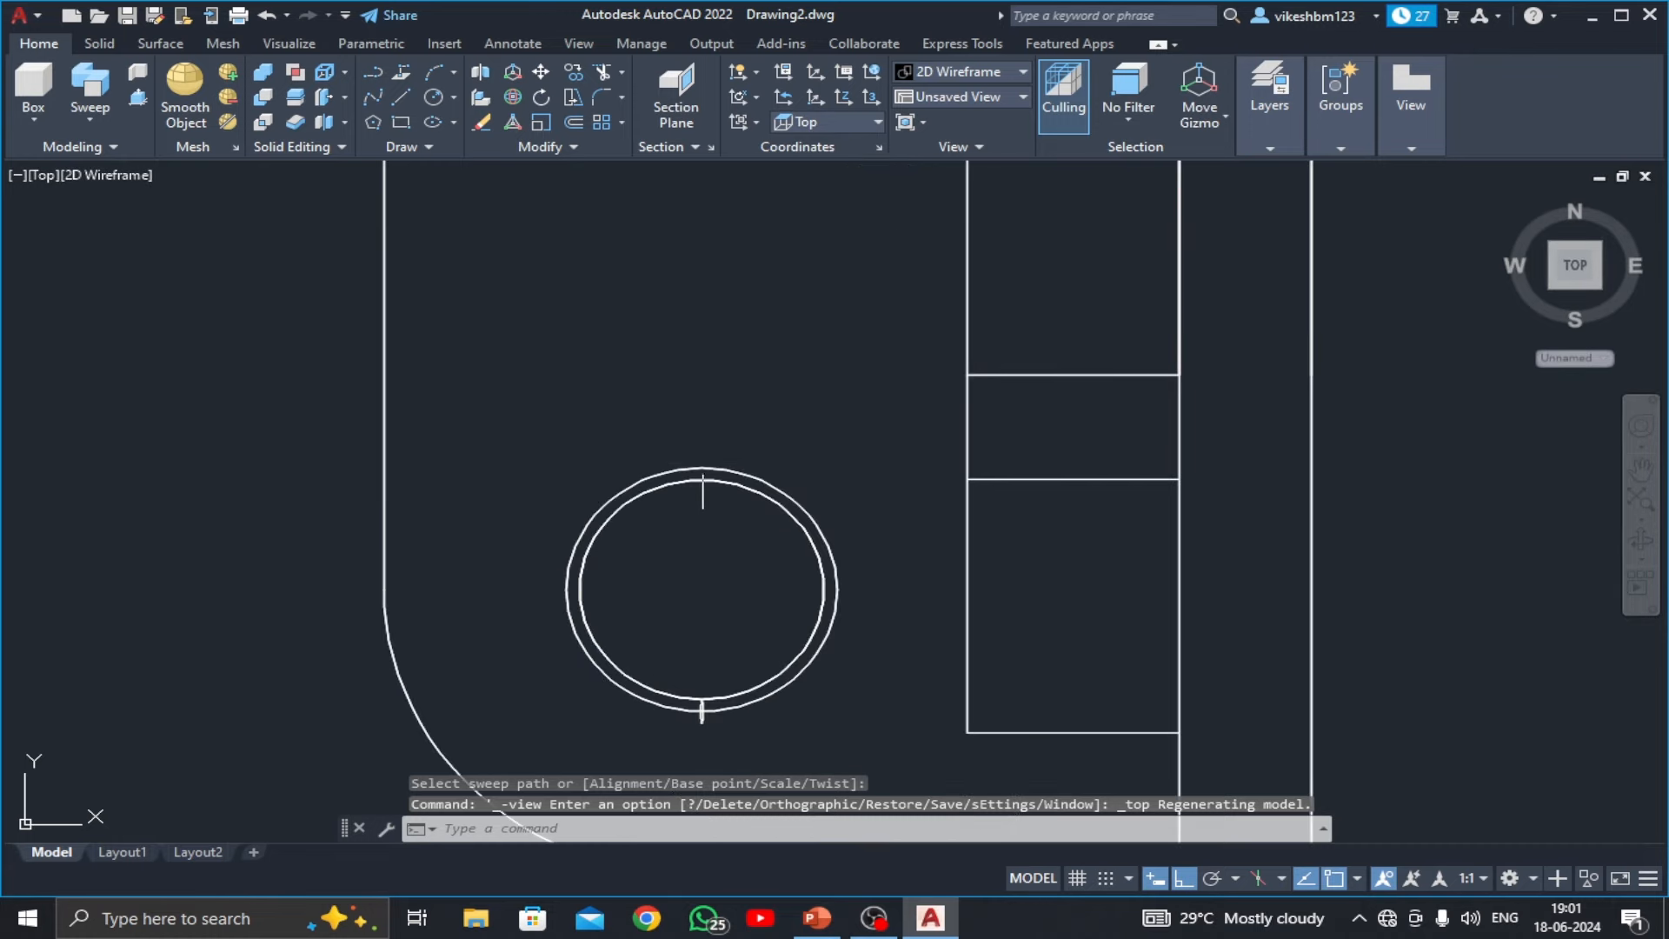
{"action": "left_click", "coordinate": [702, 468]}
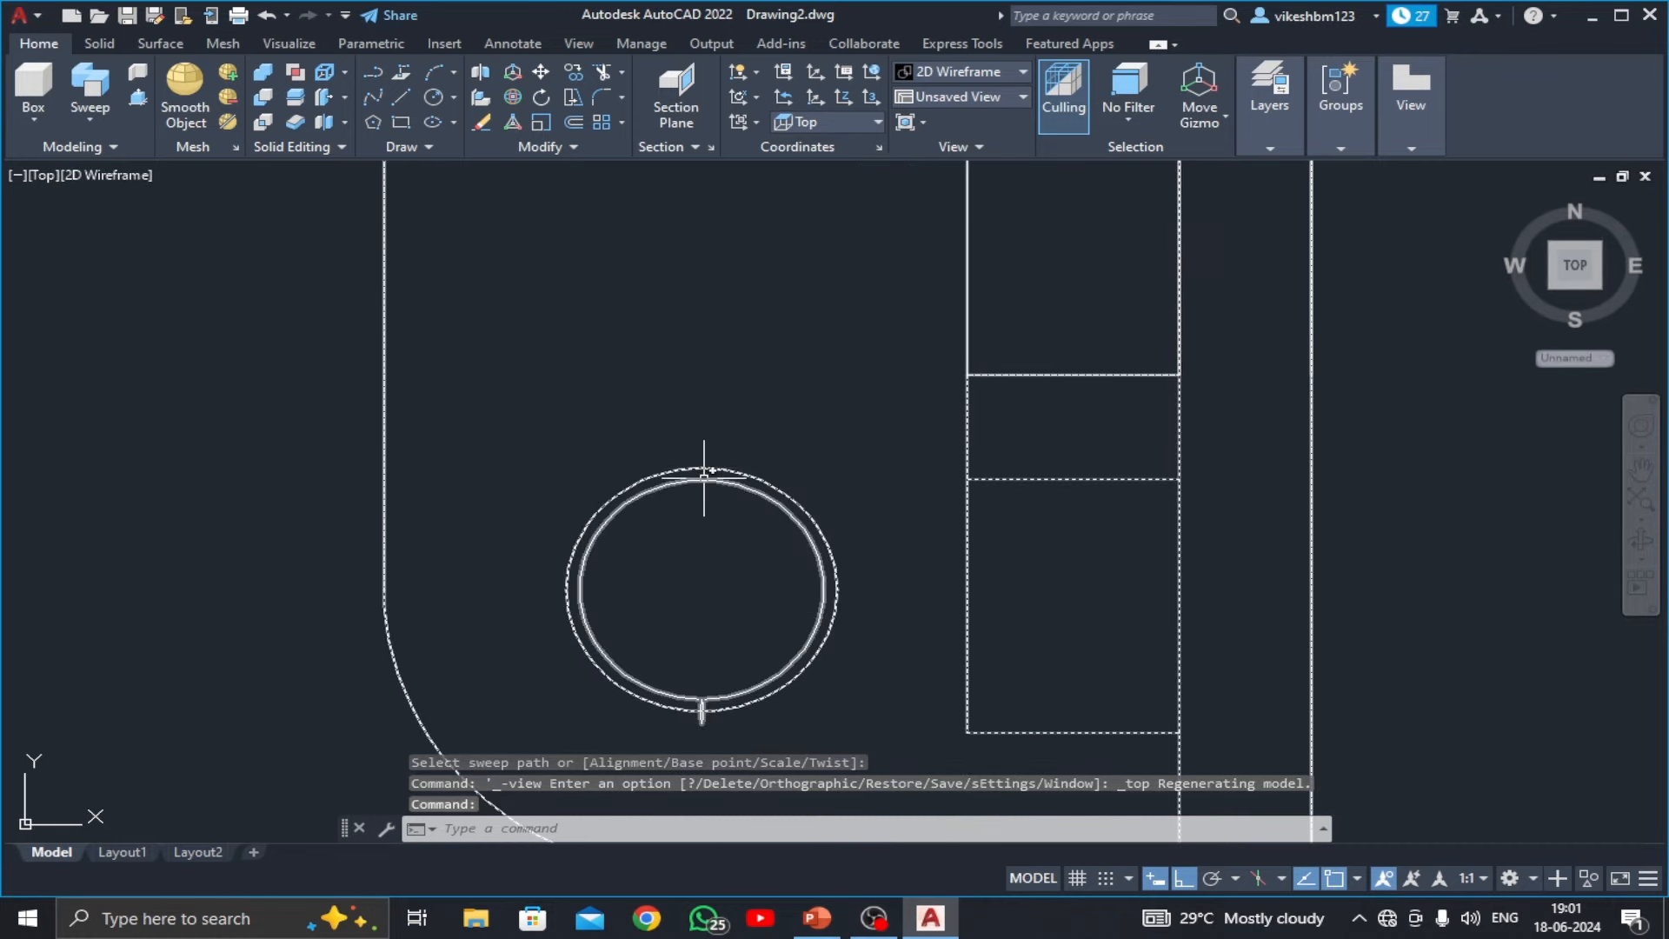
{"action": "key", "text": "Escape"}
{"action": "left_click", "coordinate": [702, 483]}
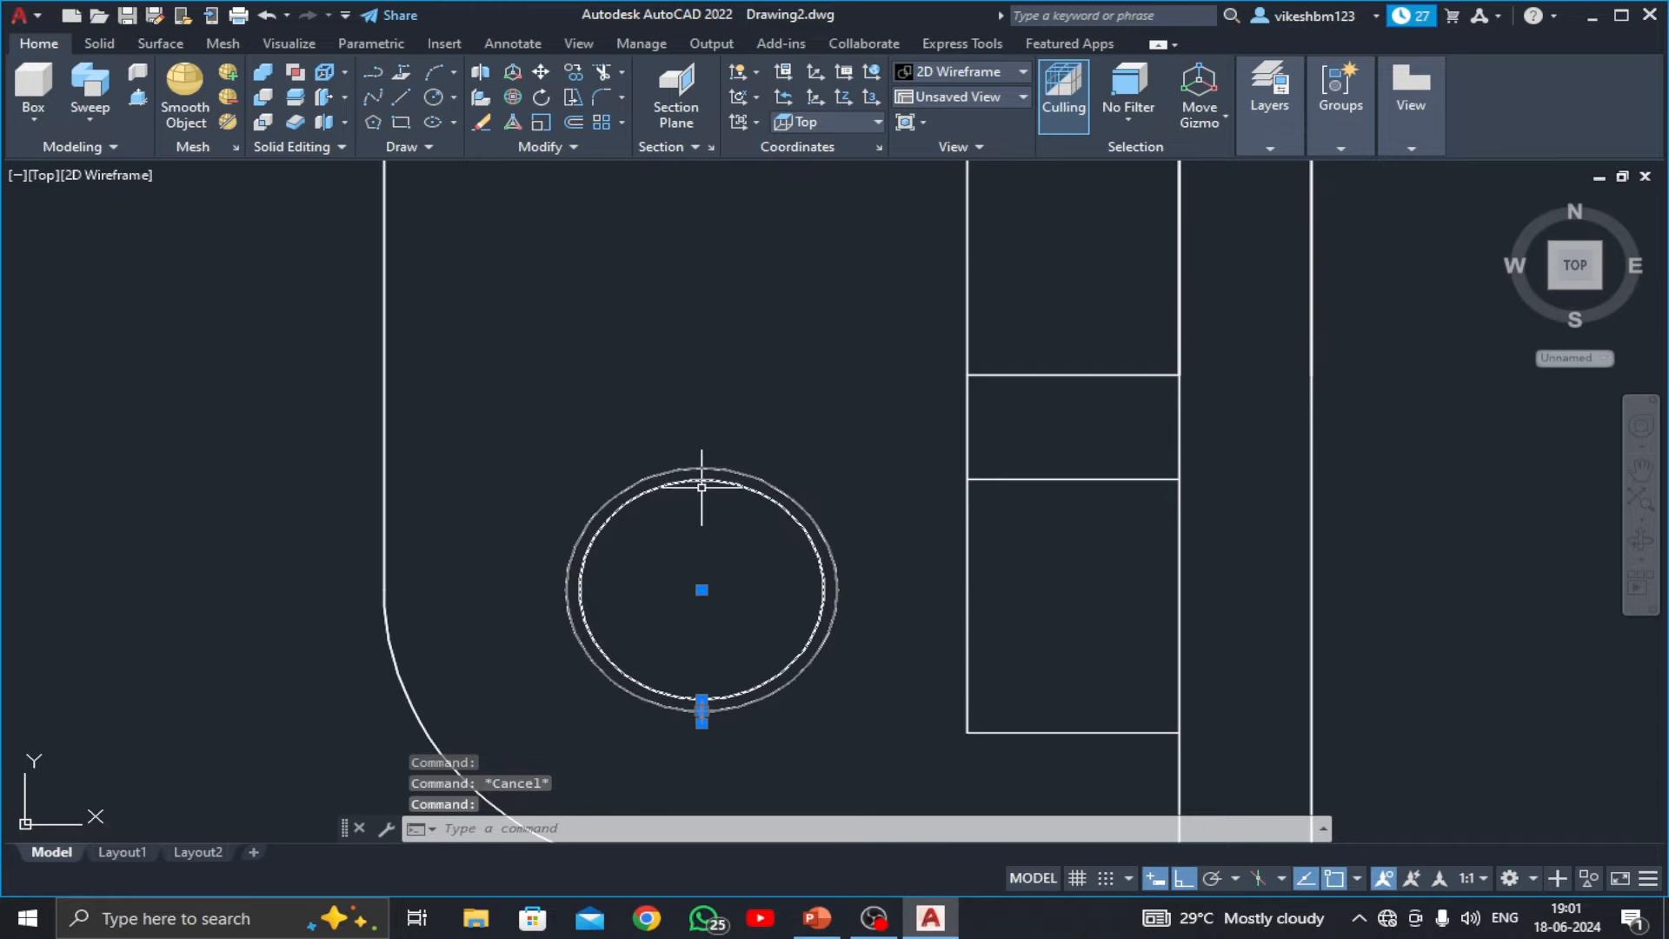
{"action": "scroll", "coordinate": [701, 487], "scroll_direction": "down", "scroll_amount": 6}
{"action": "key", "text": "Escape"}
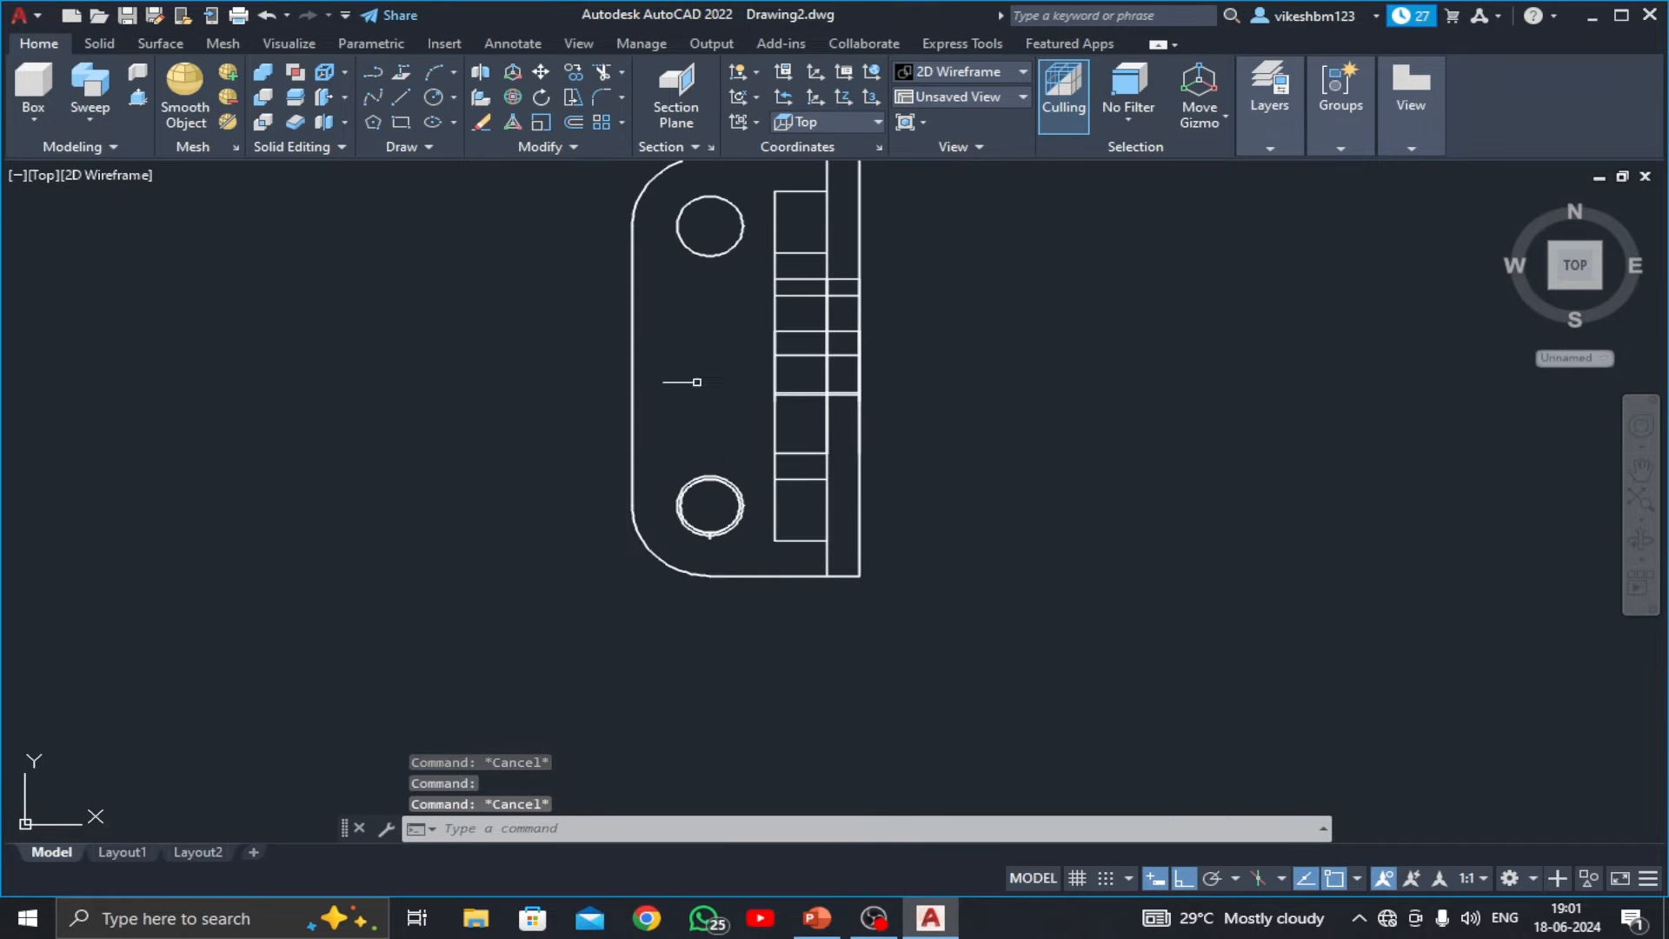
- Mirror the thread coil about the base's horizontal centreline into the other base hole, keeping the original coil
{"action": "middle_click_drag", "start_coordinate": [697, 382], "coordinate": [687, 411]}
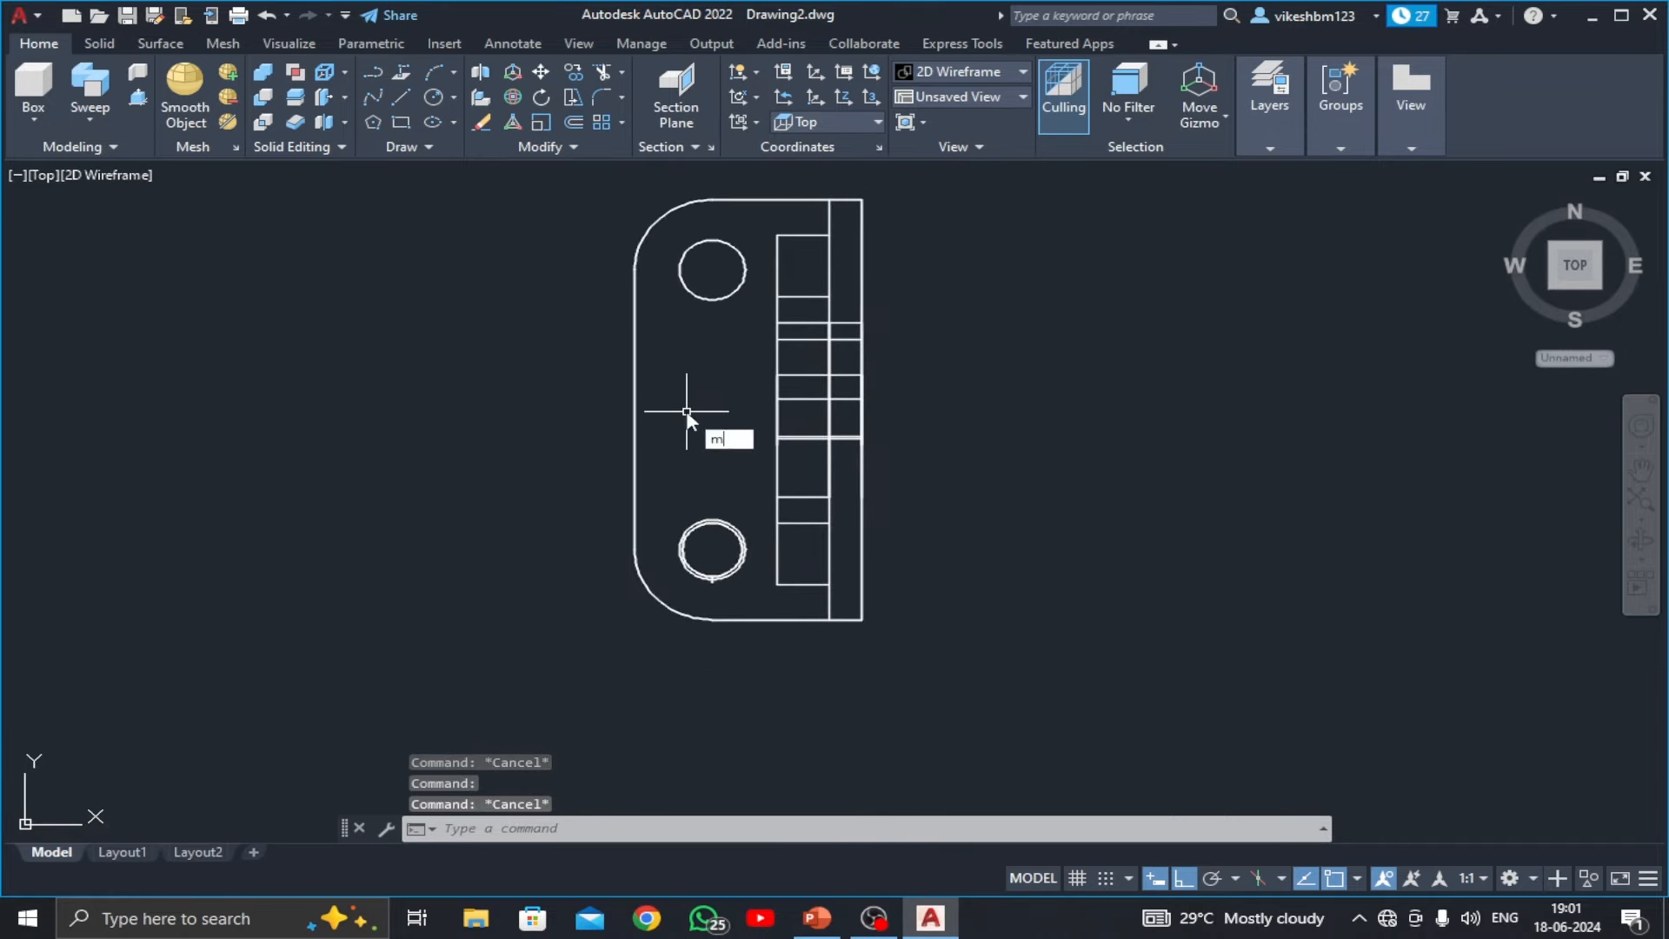
{"action": "type", "text": "ir"}
{"action": "key", "text": "Return"}
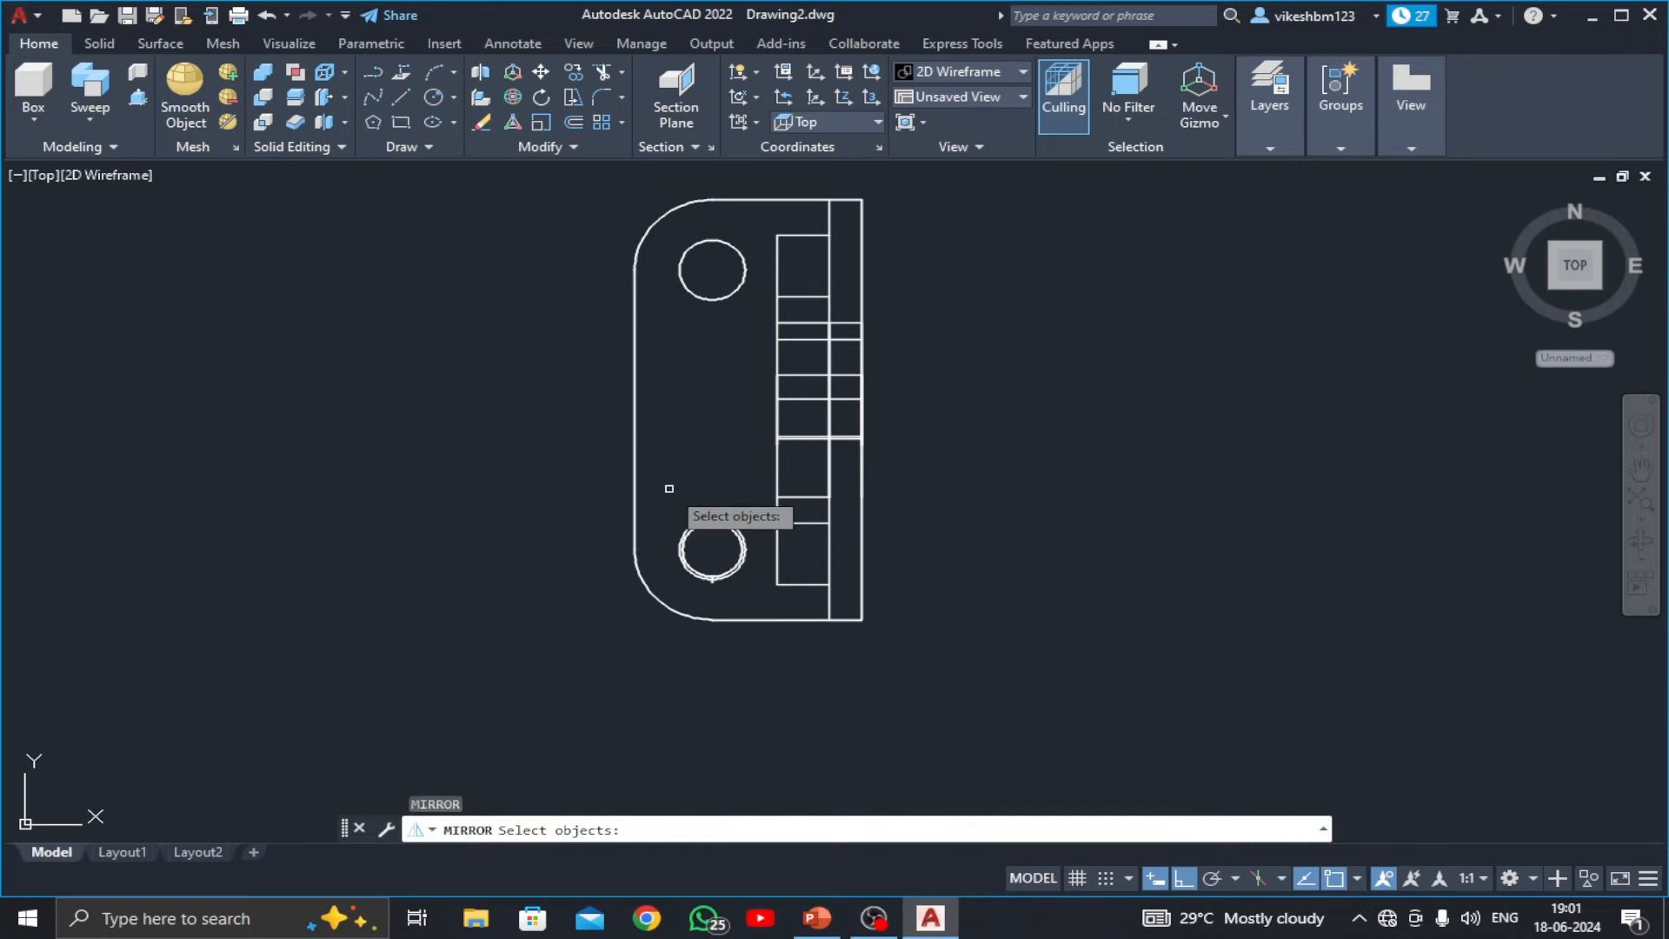
{"action": "scroll", "coordinate": [669, 488], "scroll_direction": "up", "scroll_amount": 8}
{"action": "left_click", "coordinate": [704, 532]}
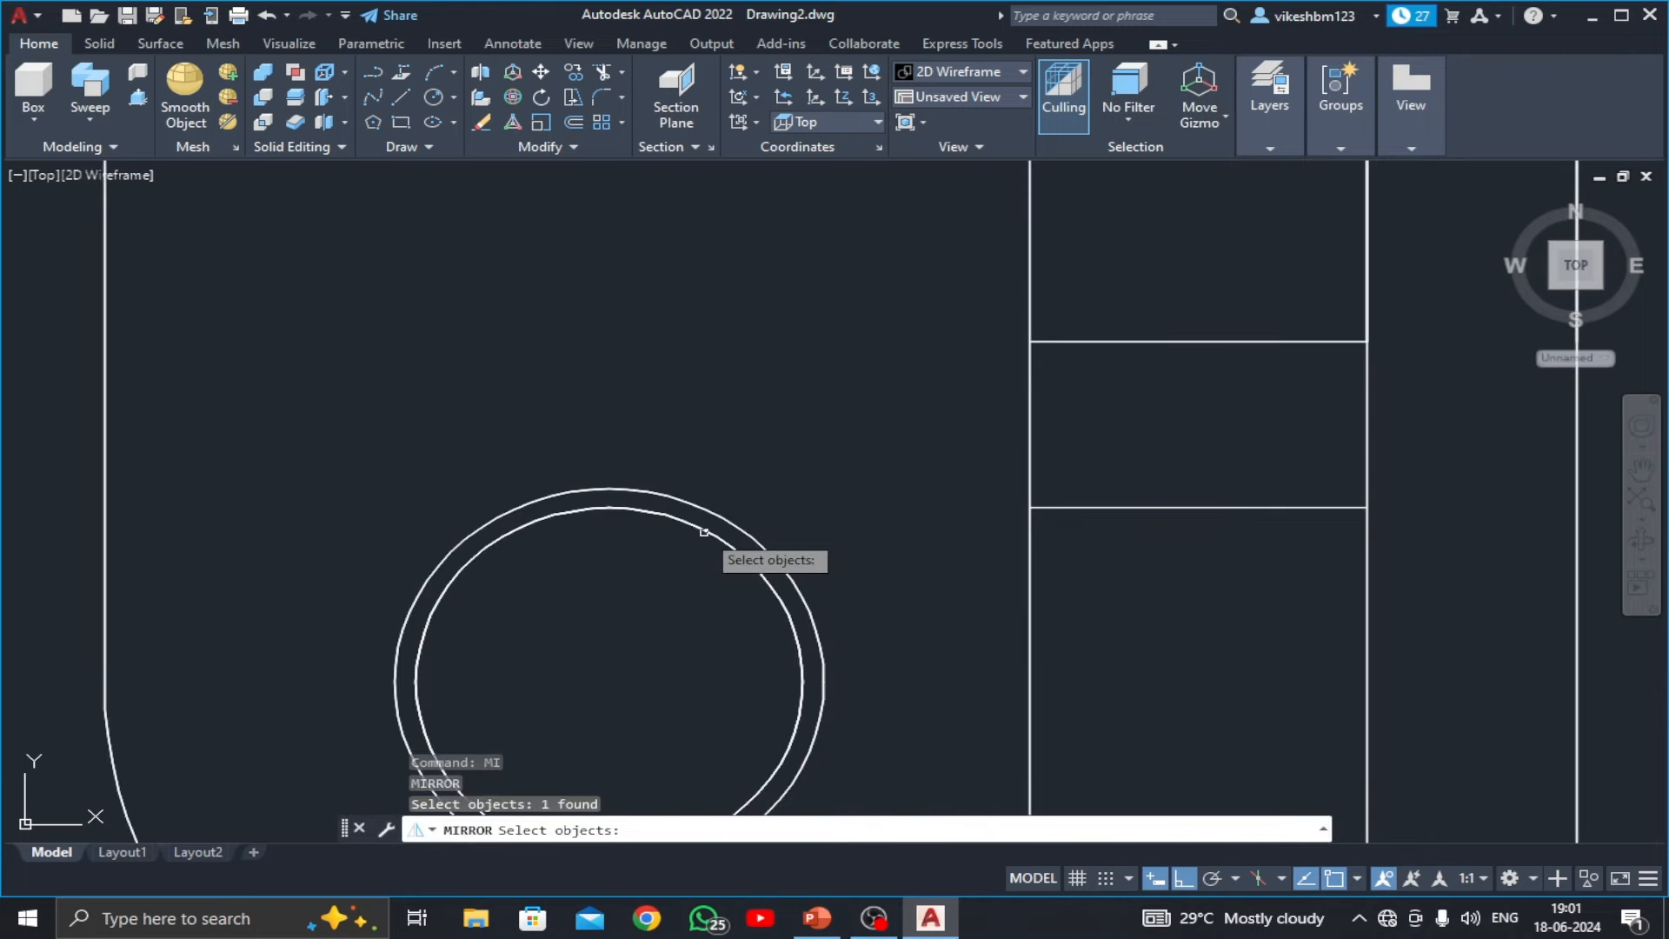
{"action": "key", "text": "Return"}
{"action": "scroll", "coordinate": [693, 550], "scroll_direction": "down", "scroll_amount": 7}
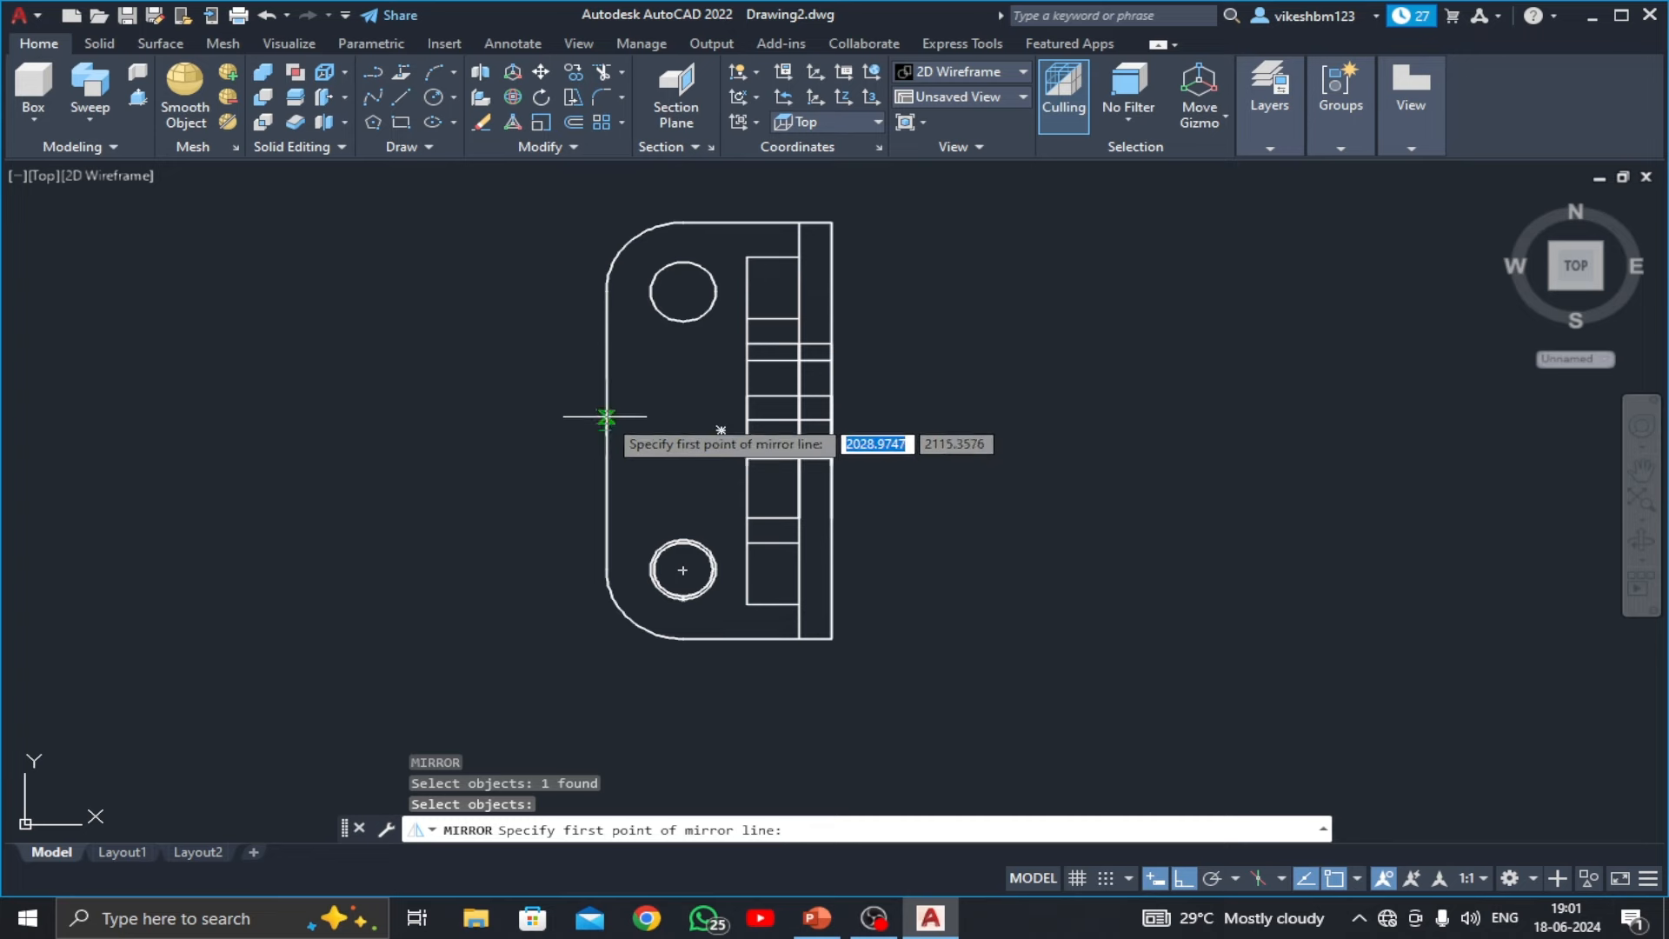
{"action": "left_click", "coordinate": [606, 430]}
{"action": "left_click", "coordinate": [404, 390]}
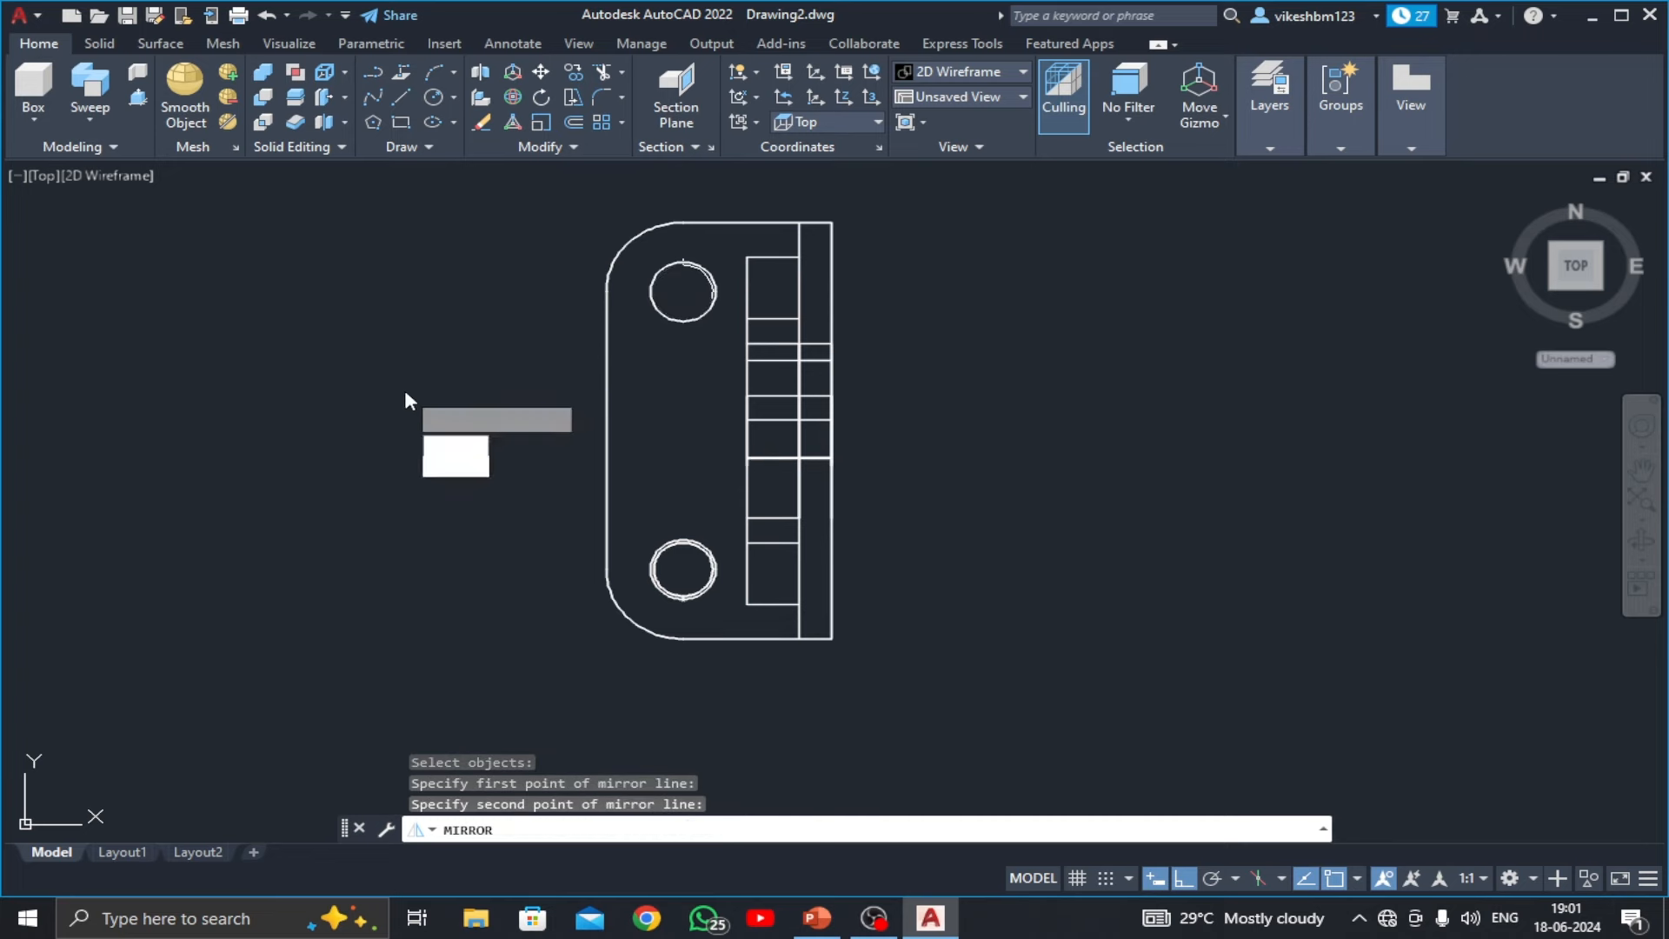
{"action": "key", "text": "Return"}
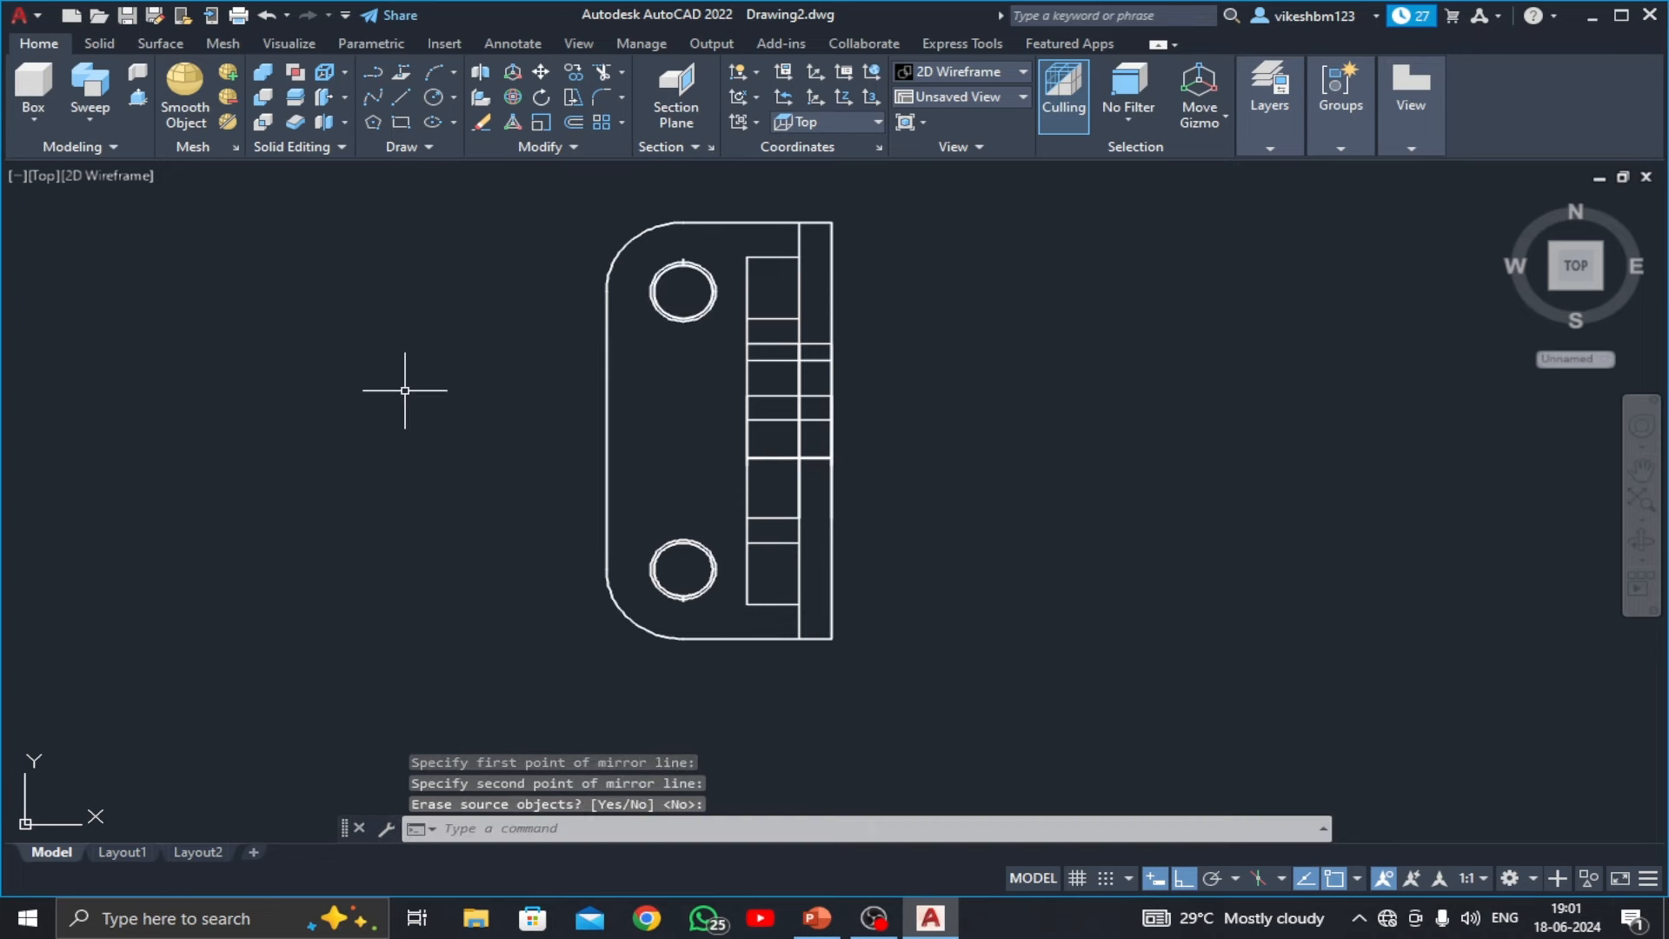
- Subtract both thread coils from the bracket to cut the hole threads, and display it from SW Isometric in the Realistic style
{"action": "left_click", "coordinate": [36, 175]}
{"action": "left_click", "coordinate": [97, 364]}
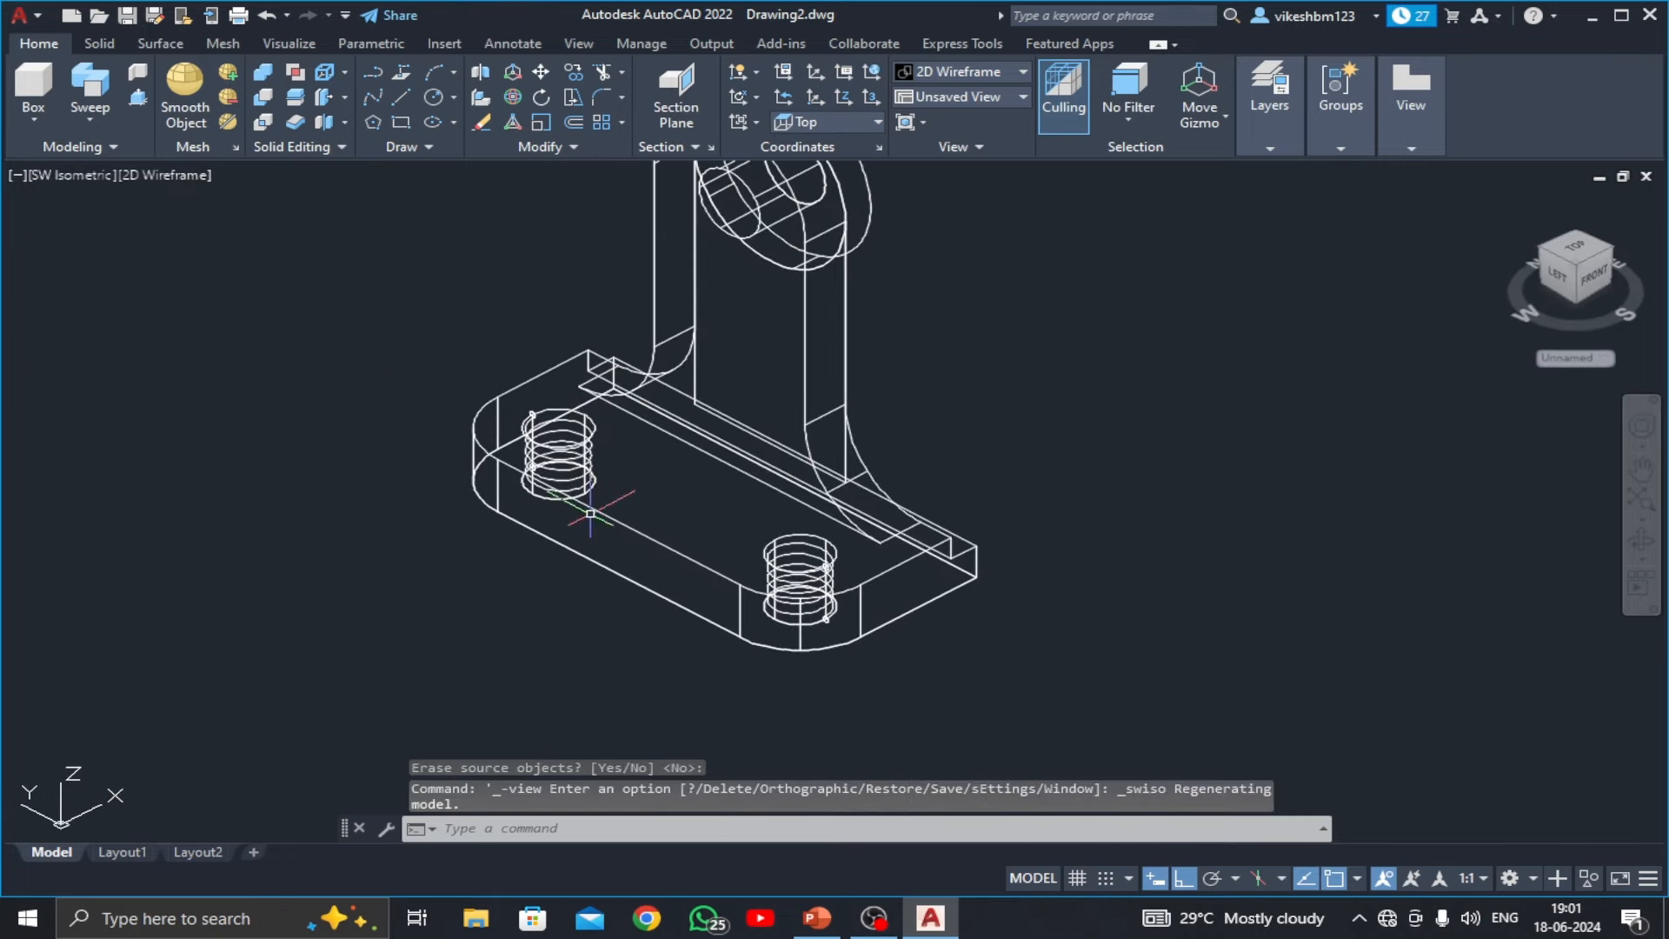
{"action": "left_click", "coordinate": [262, 103]}
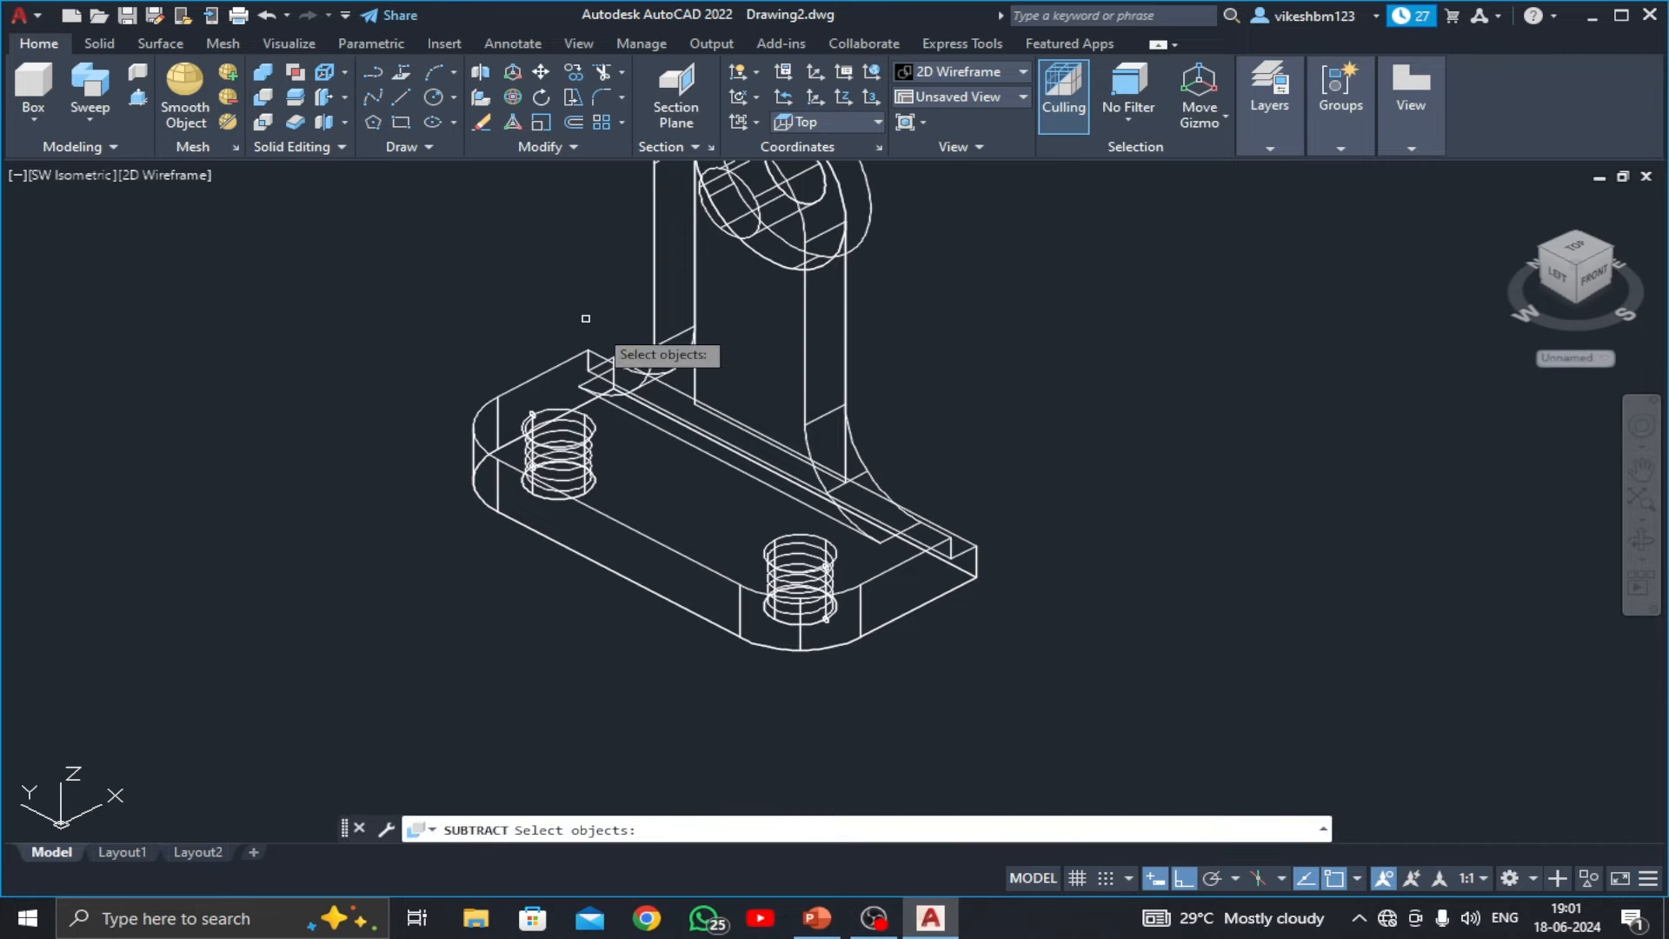
{"action": "left_click", "coordinate": [953, 551]}
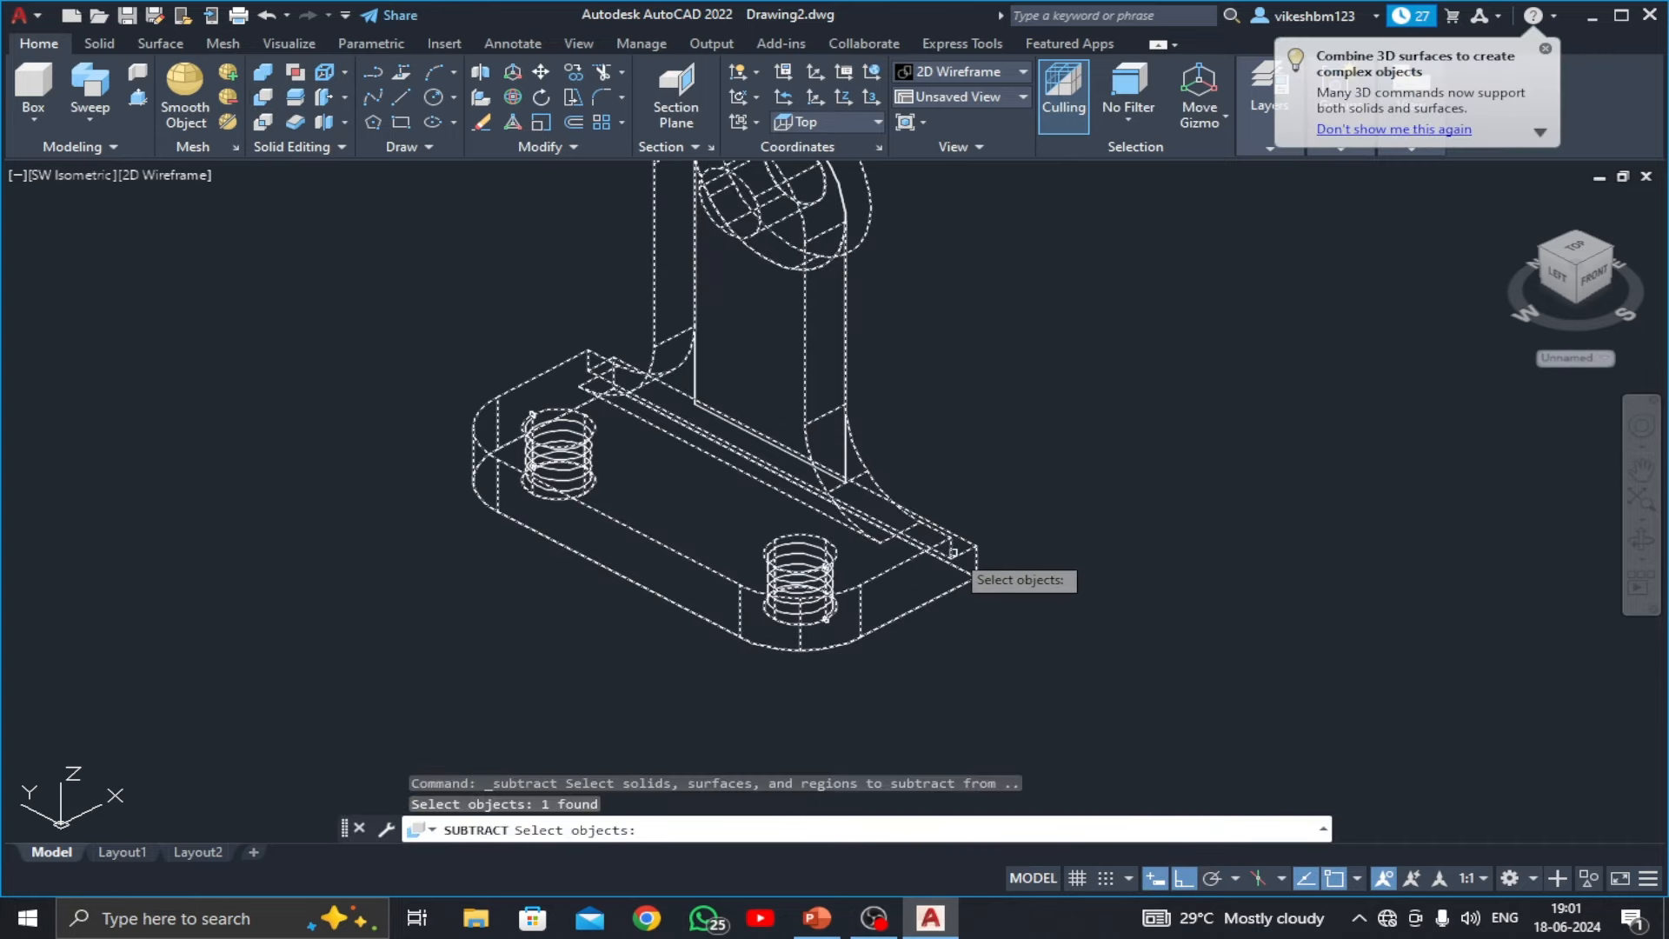
{"action": "key", "text": "Return"}
{"action": "scroll", "coordinate": [839, 595], "scroll_direction": "up", "scroll_amount": 5}
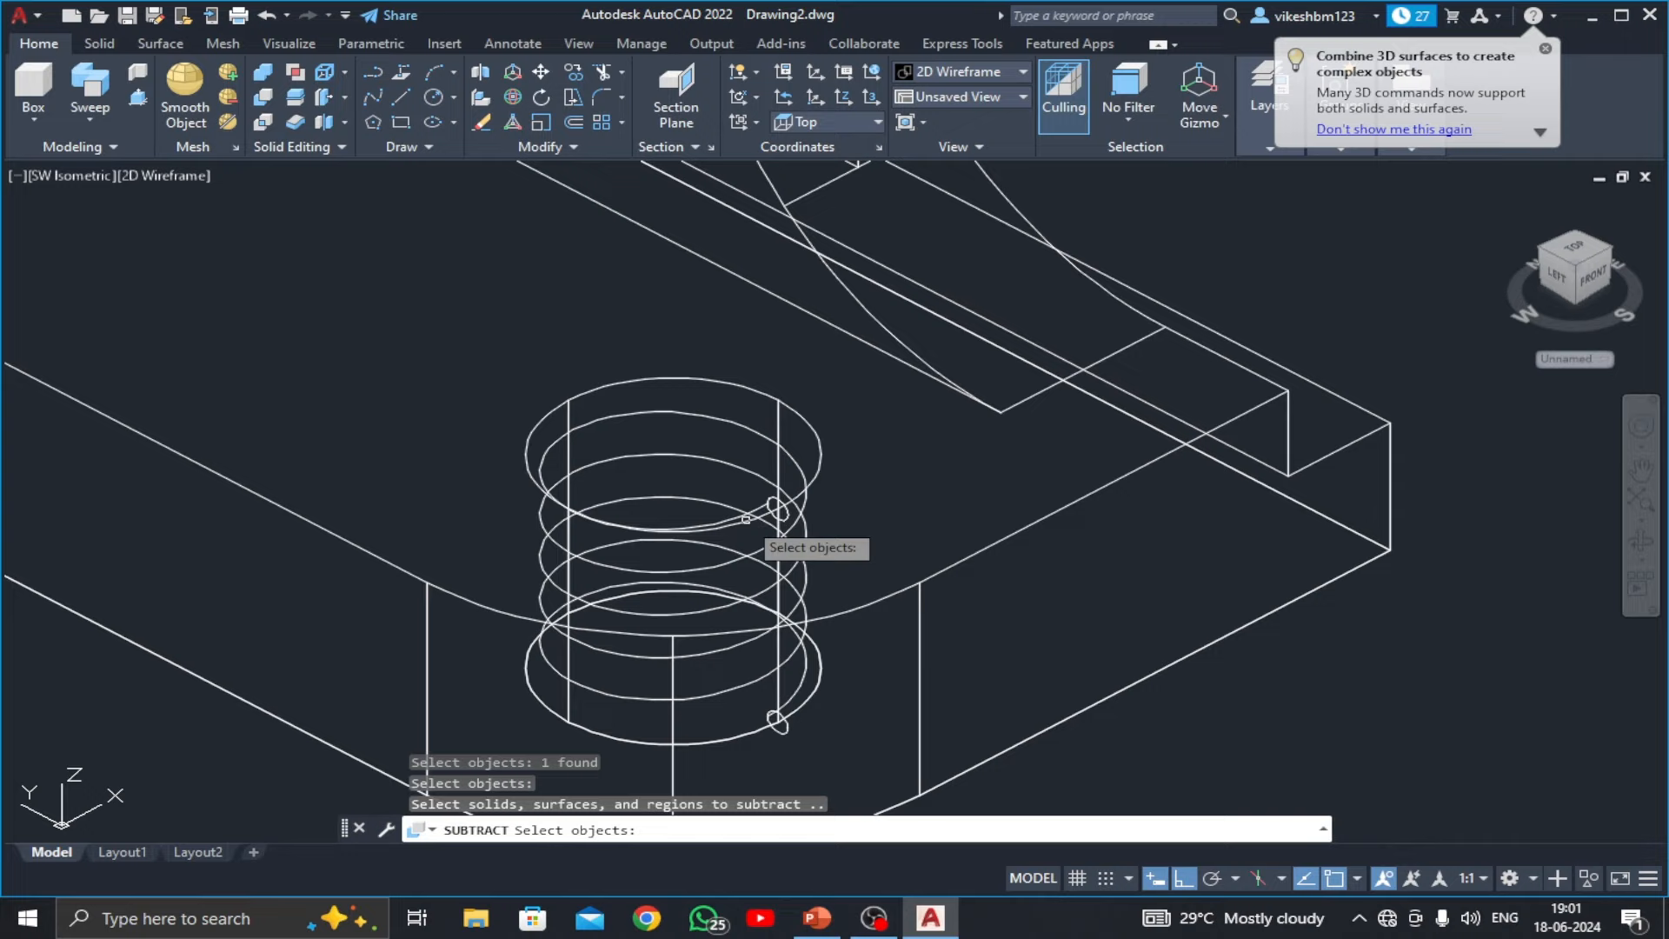
{"action": "left_click", "coordinate": [732, 427]}
{"action": "scroll", "coordinate": [752, 487], "scroll_direction": "down", "scroll_amount": 5}
{"action": "scroll", "coordinate": [600, 443], "scroll_direction": "up", "scroll_amount": 6}
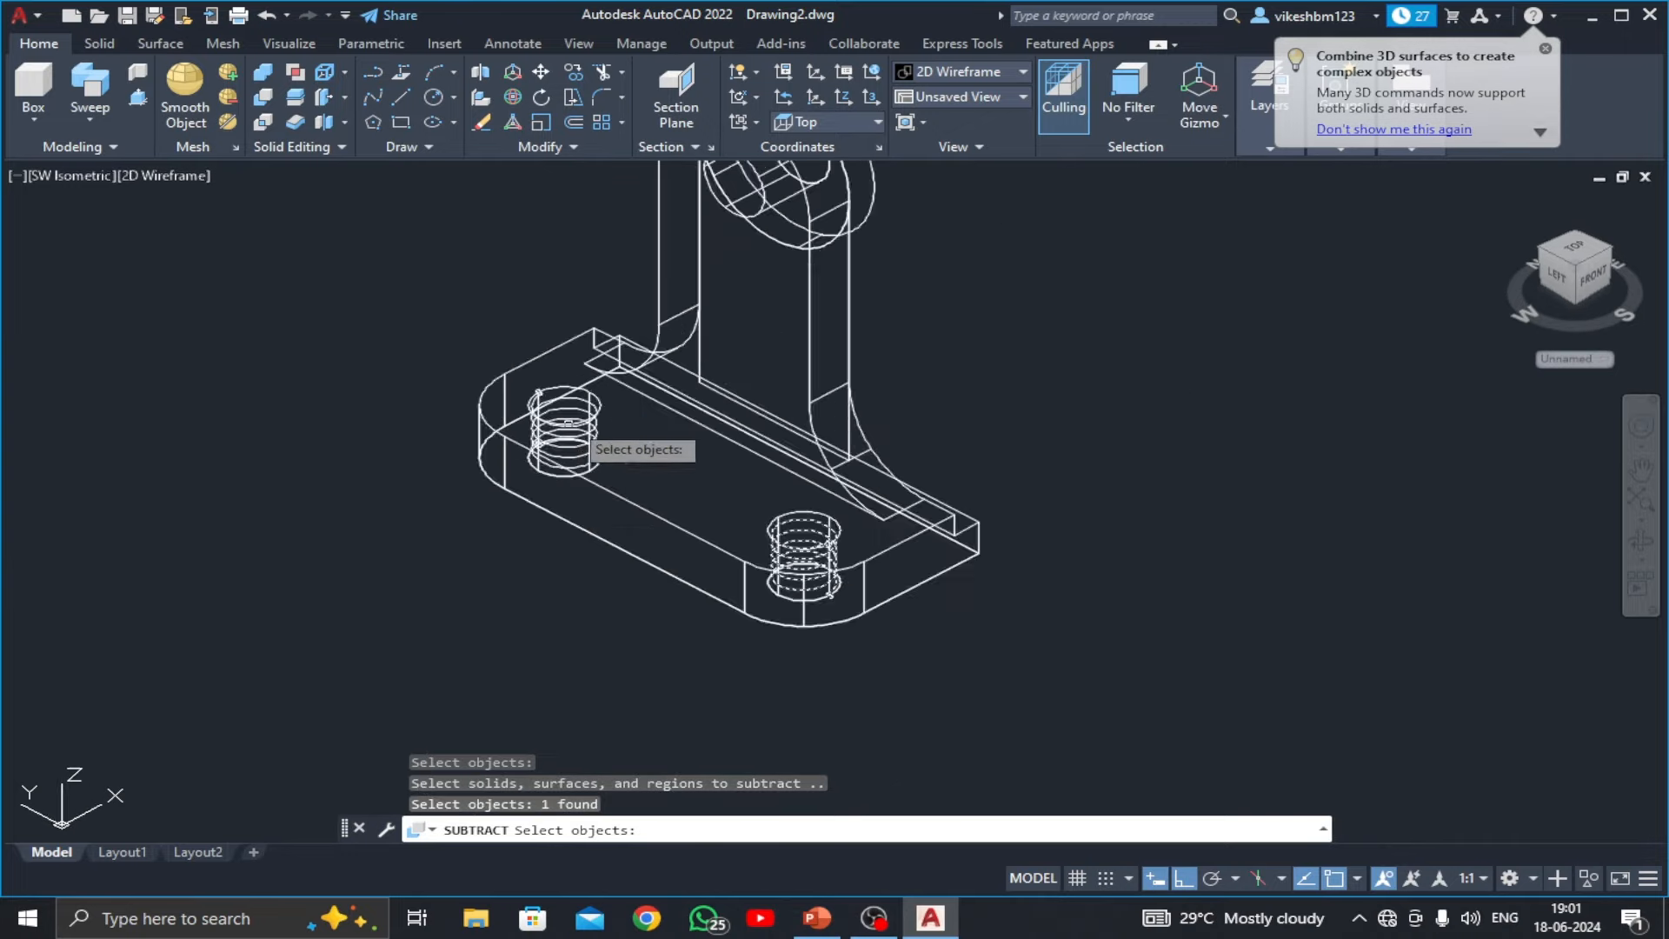
{"action": "left_click", "coordinate": [566, 321]}
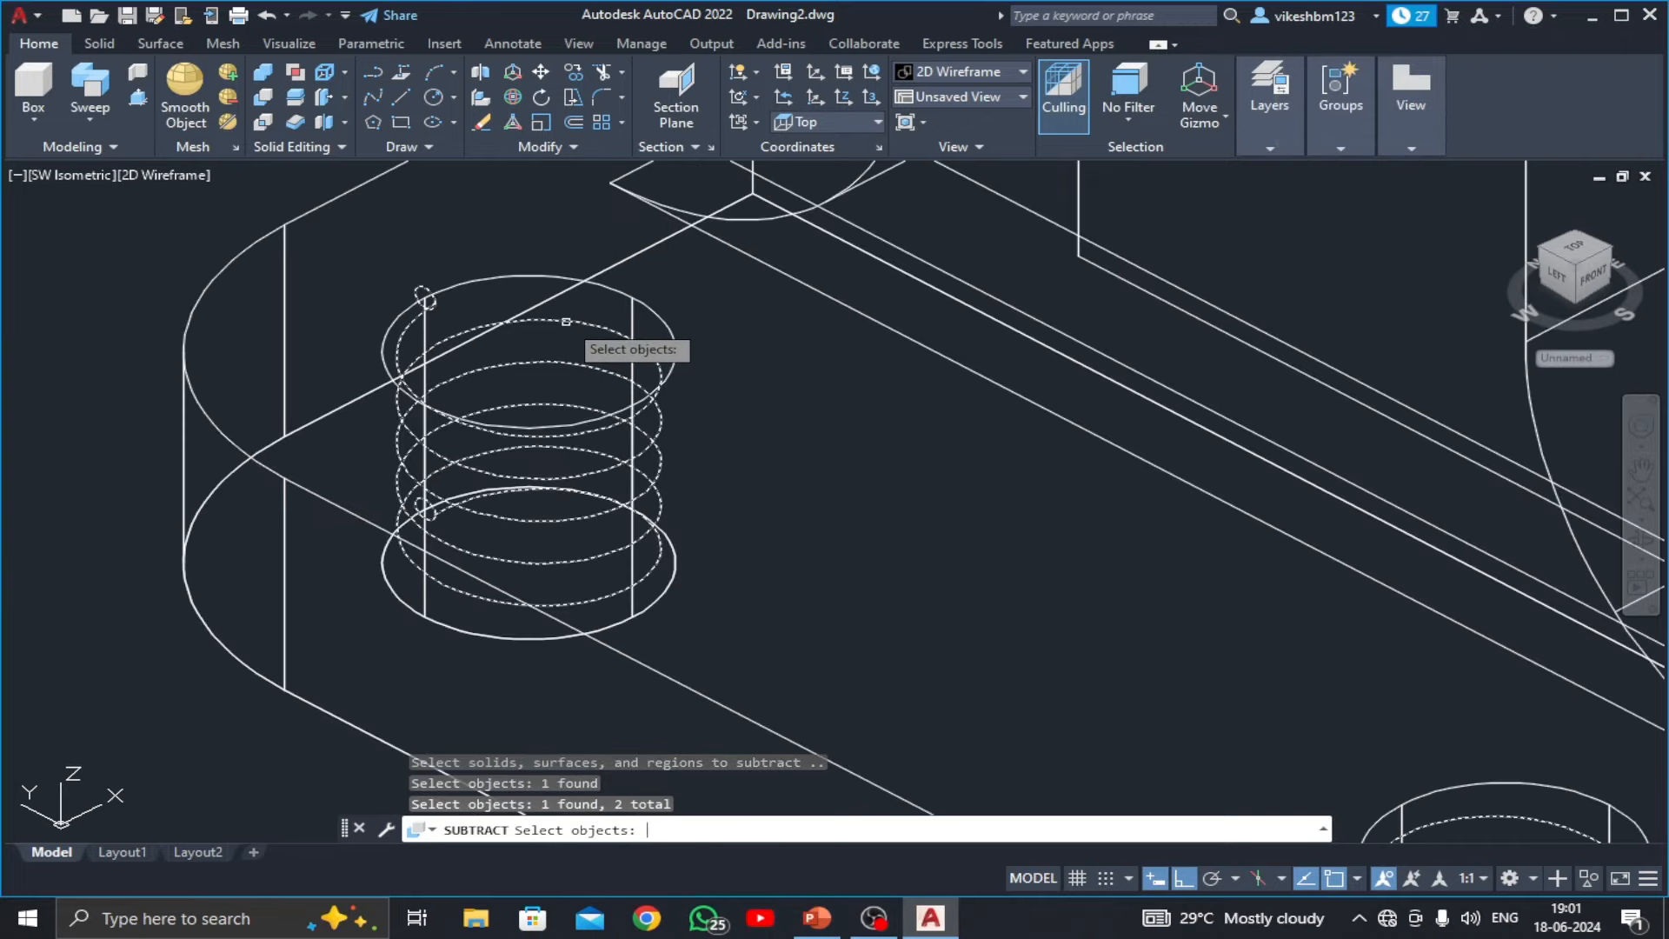
{"action": "key", "text": "Return"}
{"action": "scroll", "coordinate": [584, 321], "scroll_direction": "down", "scroll_amount": 4}
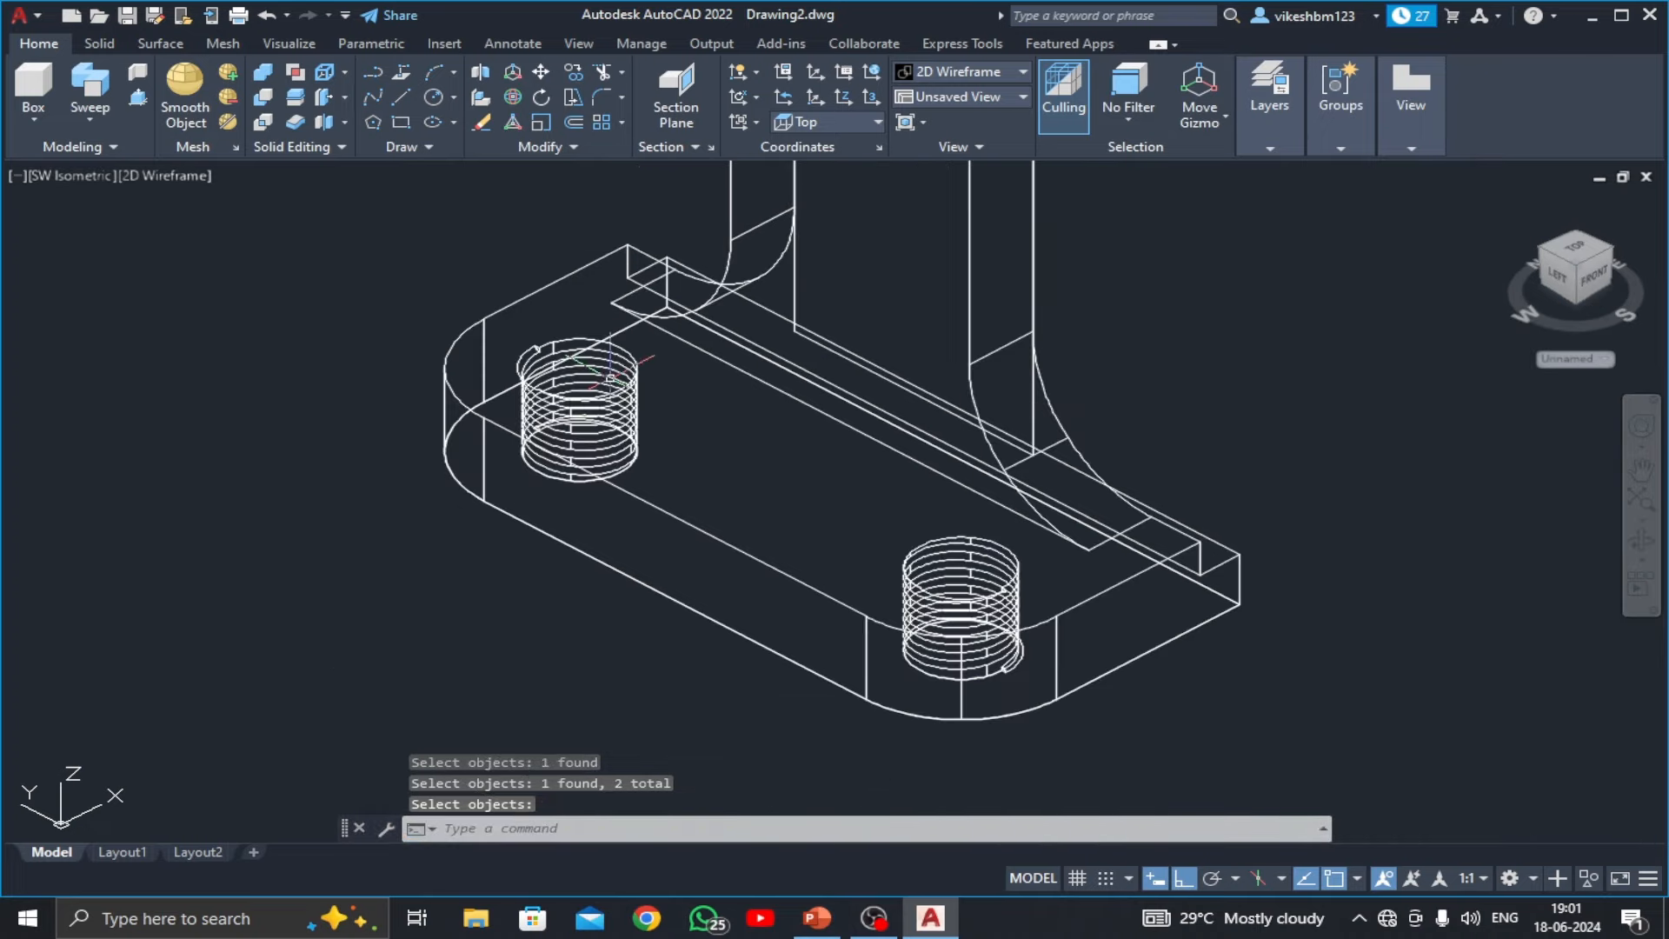
{"action": "left_click", "coordinate": [166, 183]}
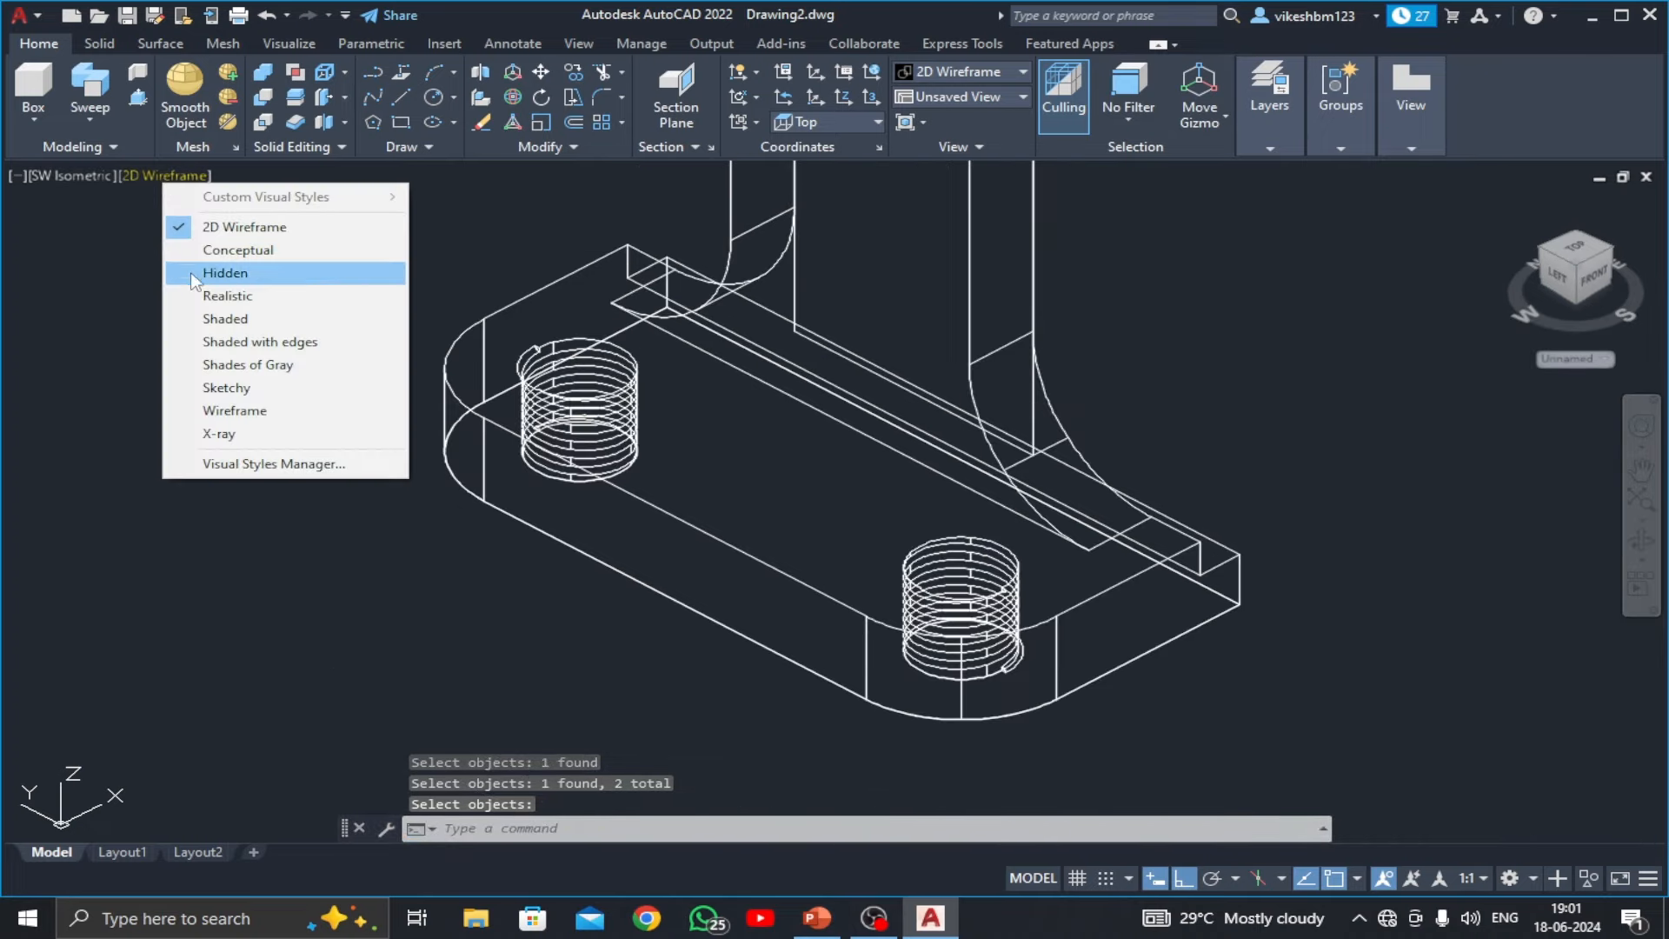
{"action": "left_click", "coordinate": [196, 306]}
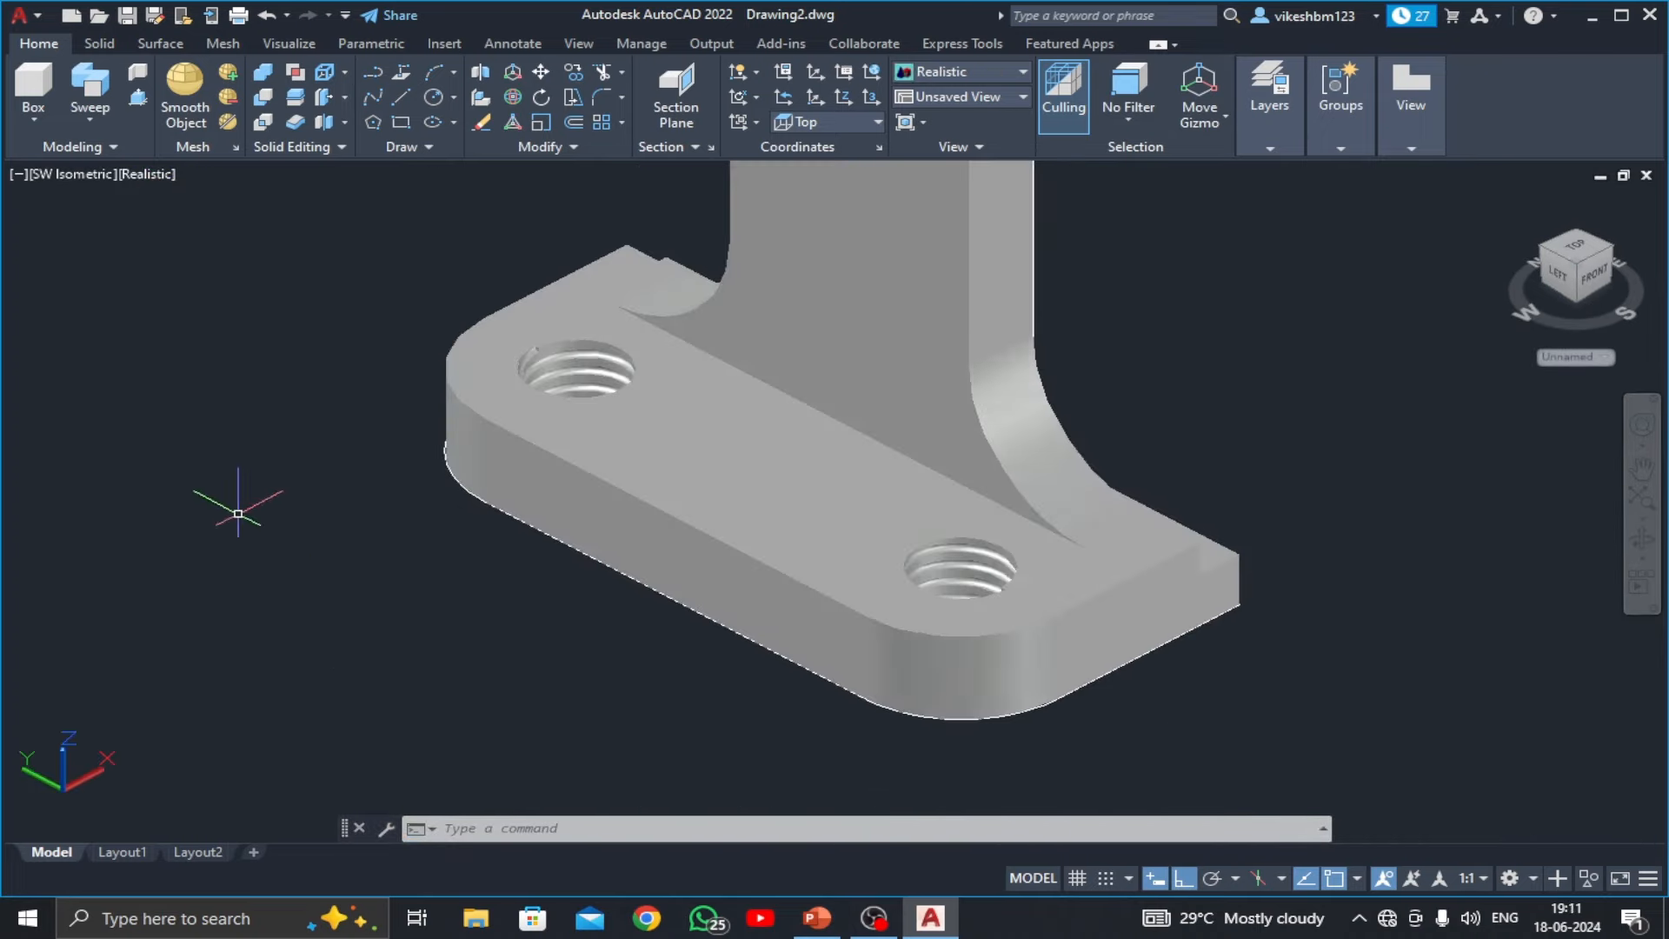
- Create a wedge beside the bracket for the rib, 22 long, 10 wide and 40 high
{"action": "left_click", "coordinate": [39, 114]}
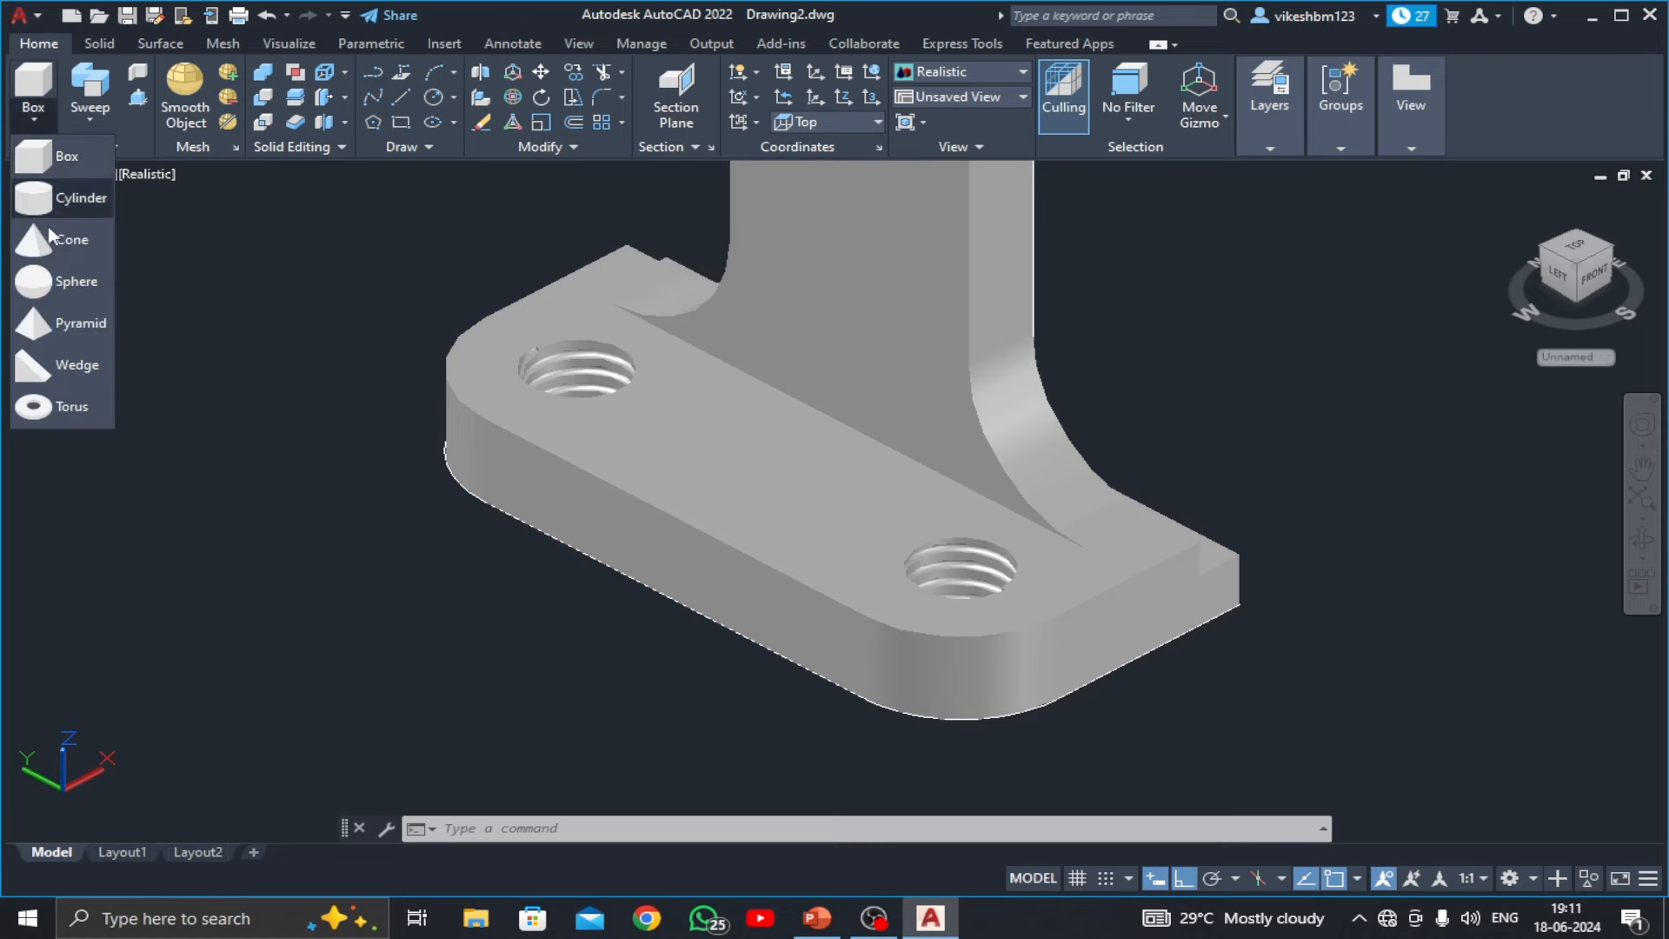
{"action": "left_click", "coordinate": [62, 365]}
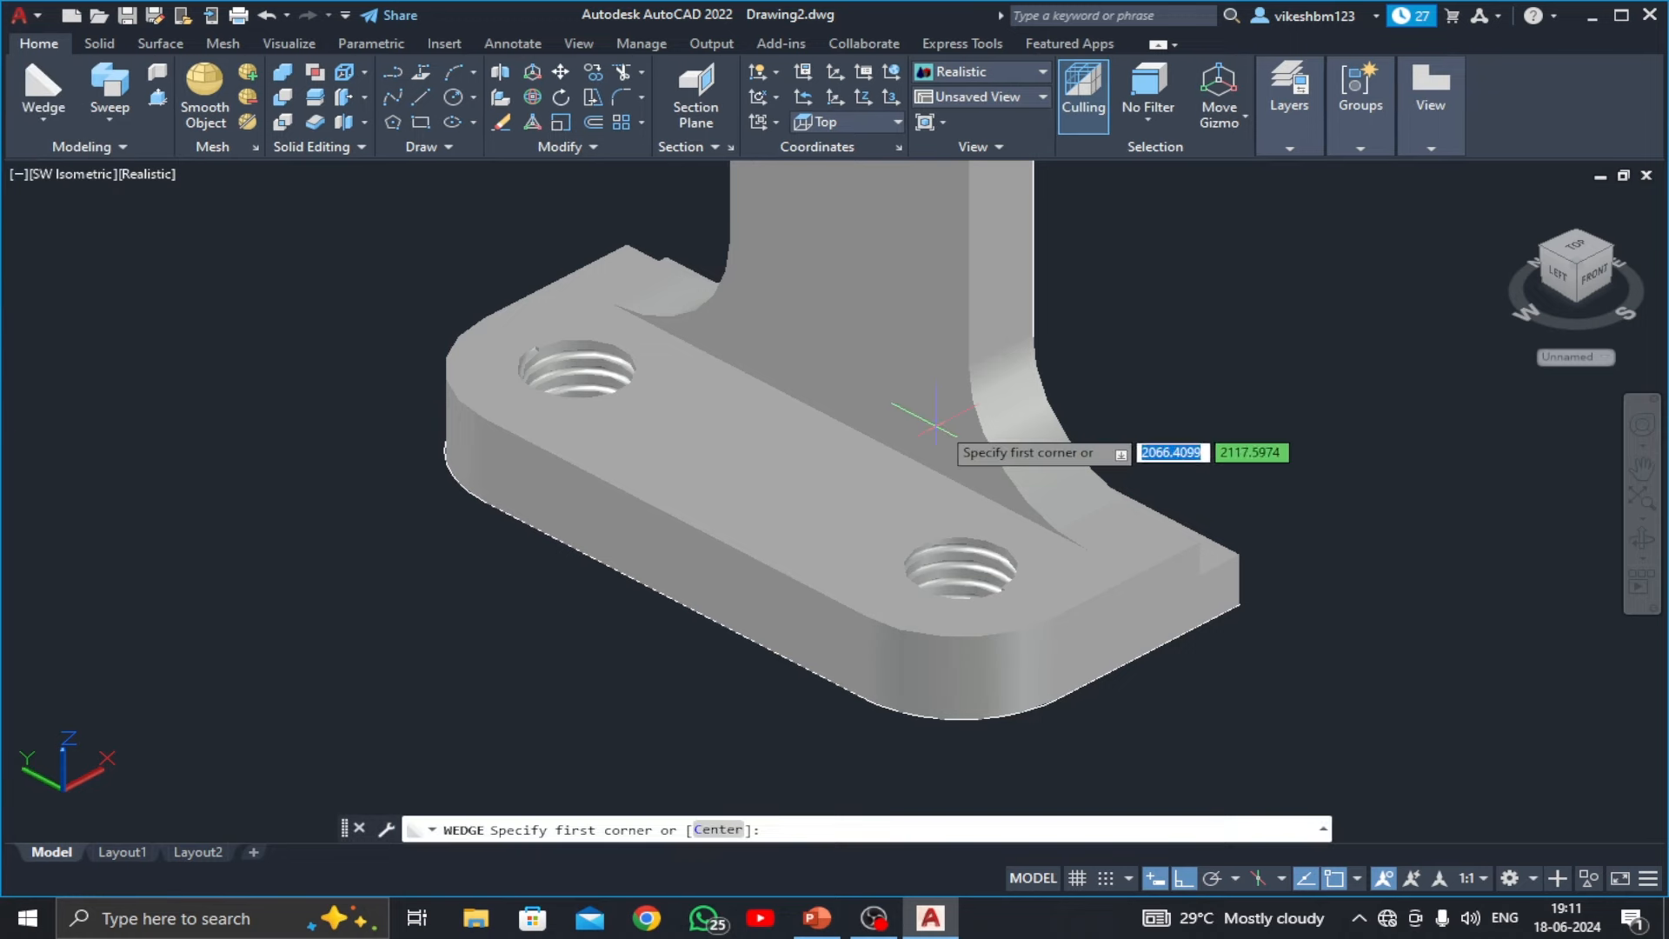
{"action": "scroll", "coordinate": [917, 434], "scroll_direction": "down", "scroll_amount": 3}
{"action": "middle_click_drag", "start_coordinate": [863, 434], "coordinate": [462, 571]}
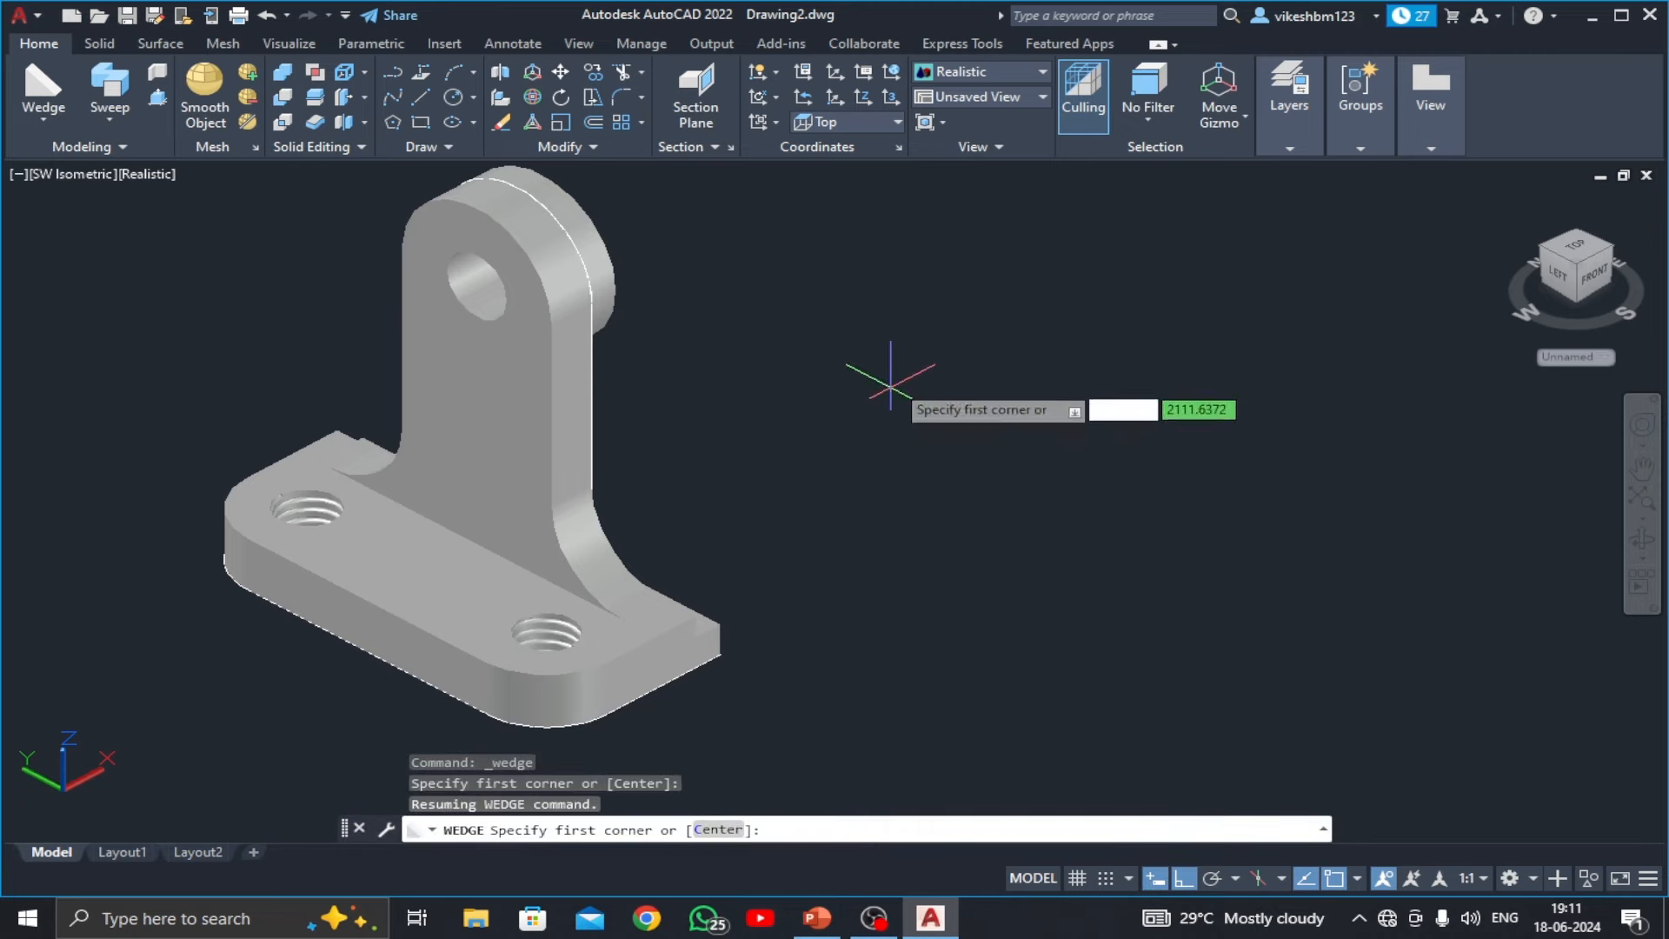
{"action": "left_click", "coordinate": [860, 382]}
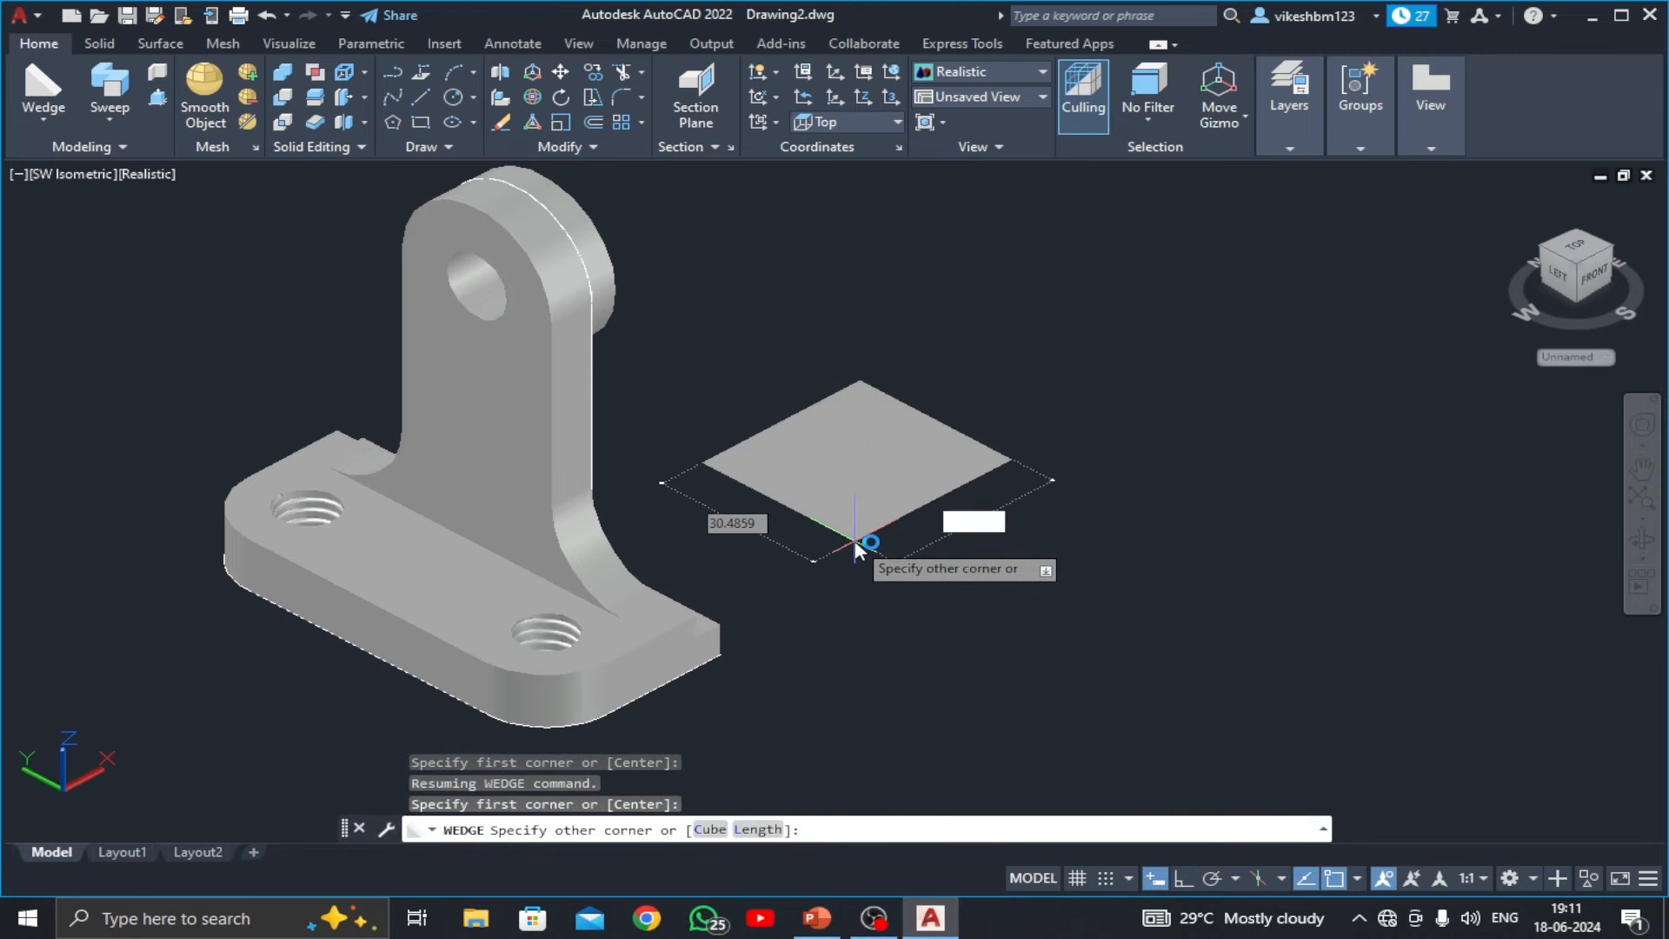
{"action": "key", "text": "Tab"}
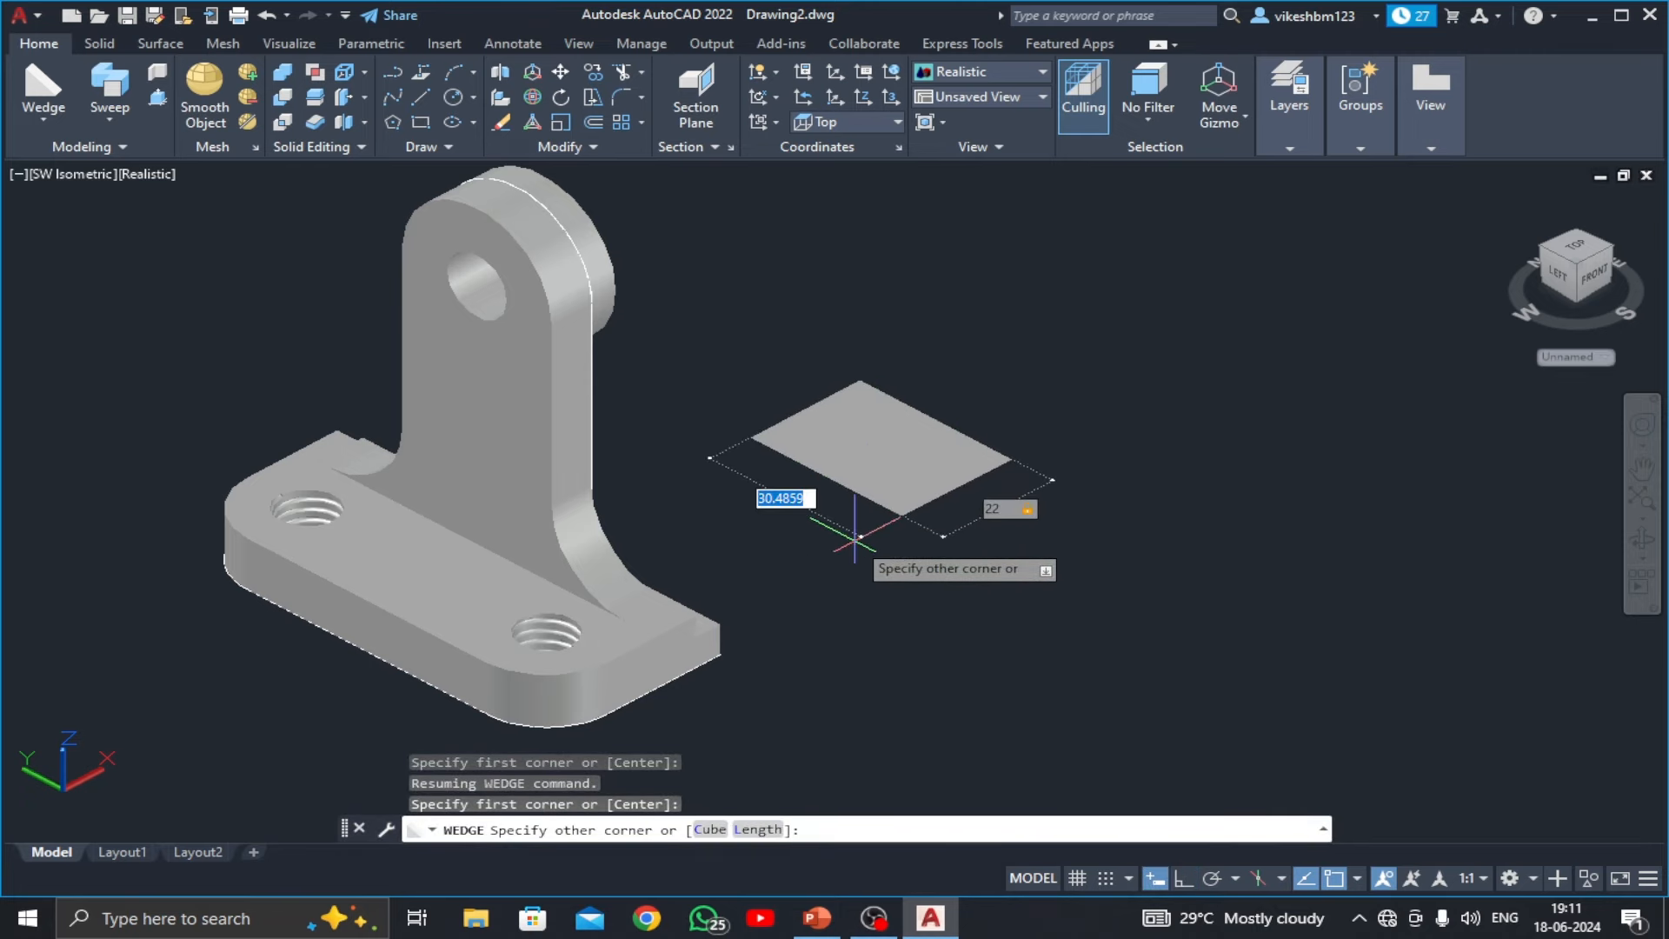
{"action": "key", "text": "Return"}
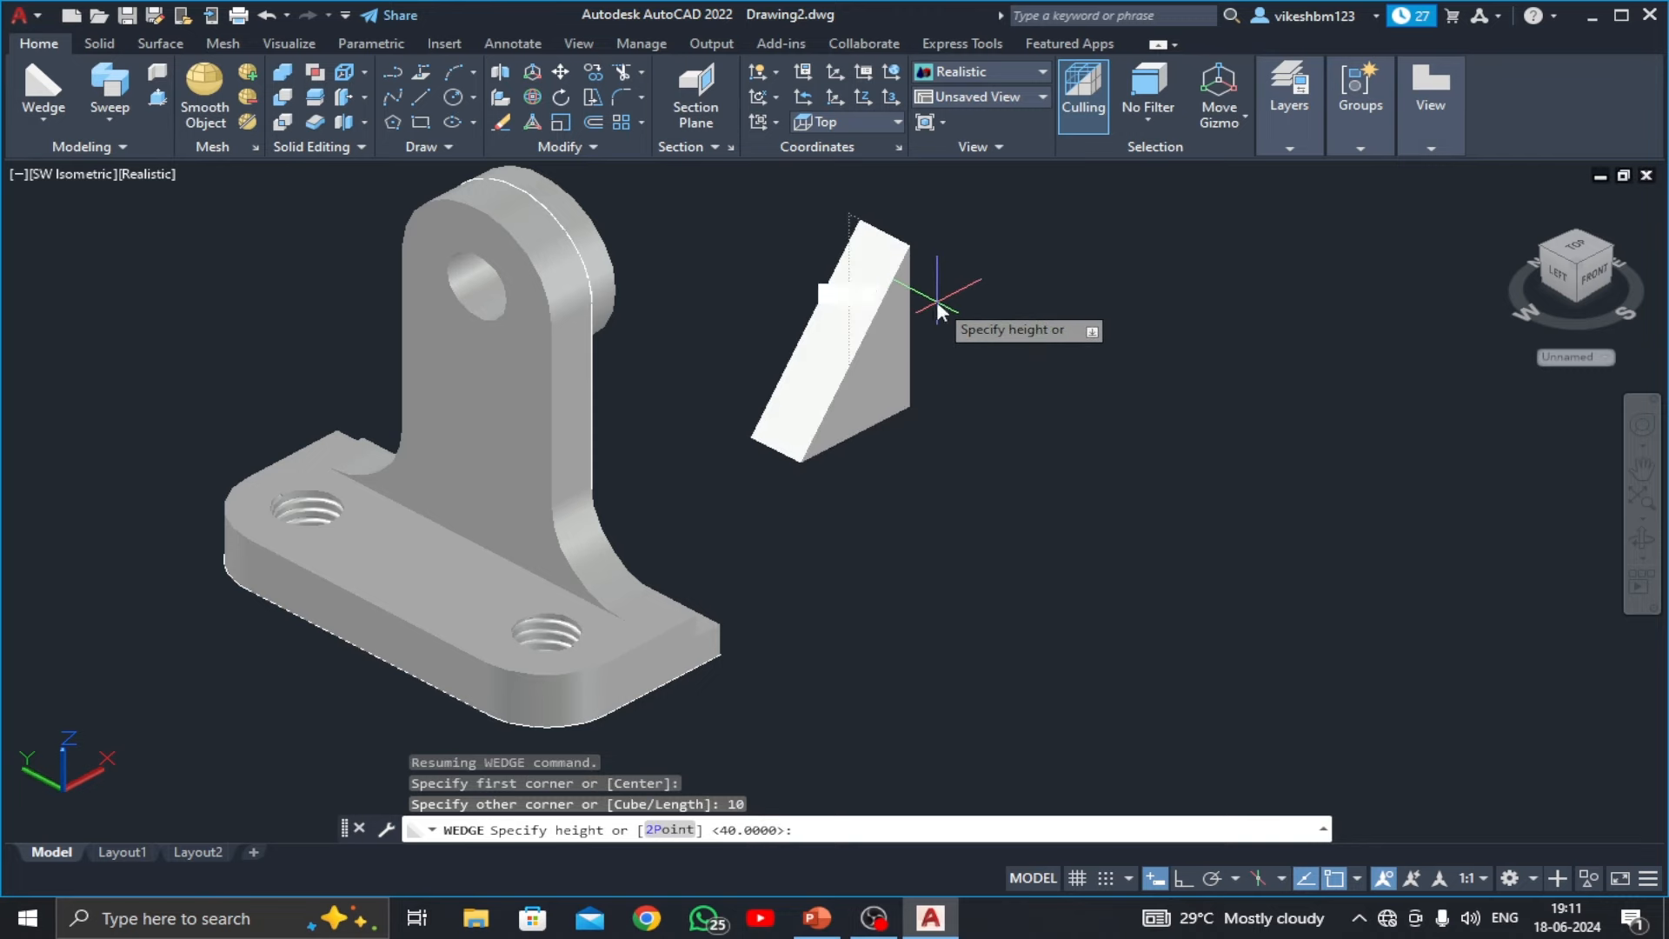
{"action": "key", "text": "Return"}
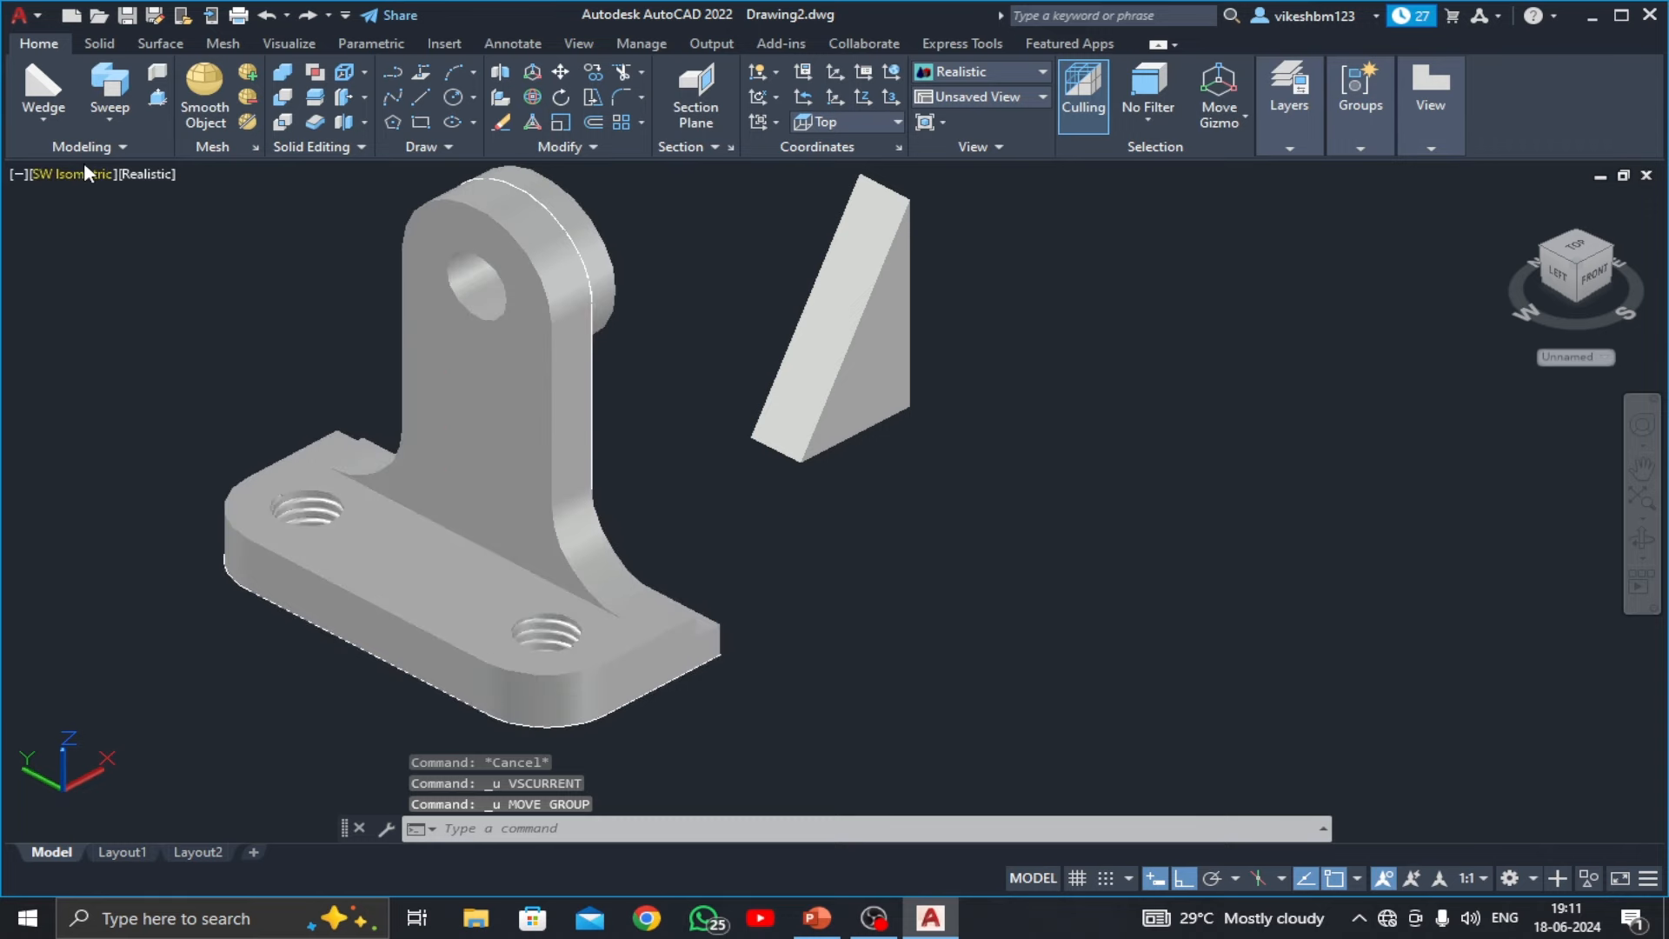
- In 2D Wireframe, move the wedge by the midpoint of its lower back edge to the middle of the upright's foot on the base
{"action": "left_click", "coordinate": [137, 173]}
{"action": "left_click", "coordinate": [200, 228]}
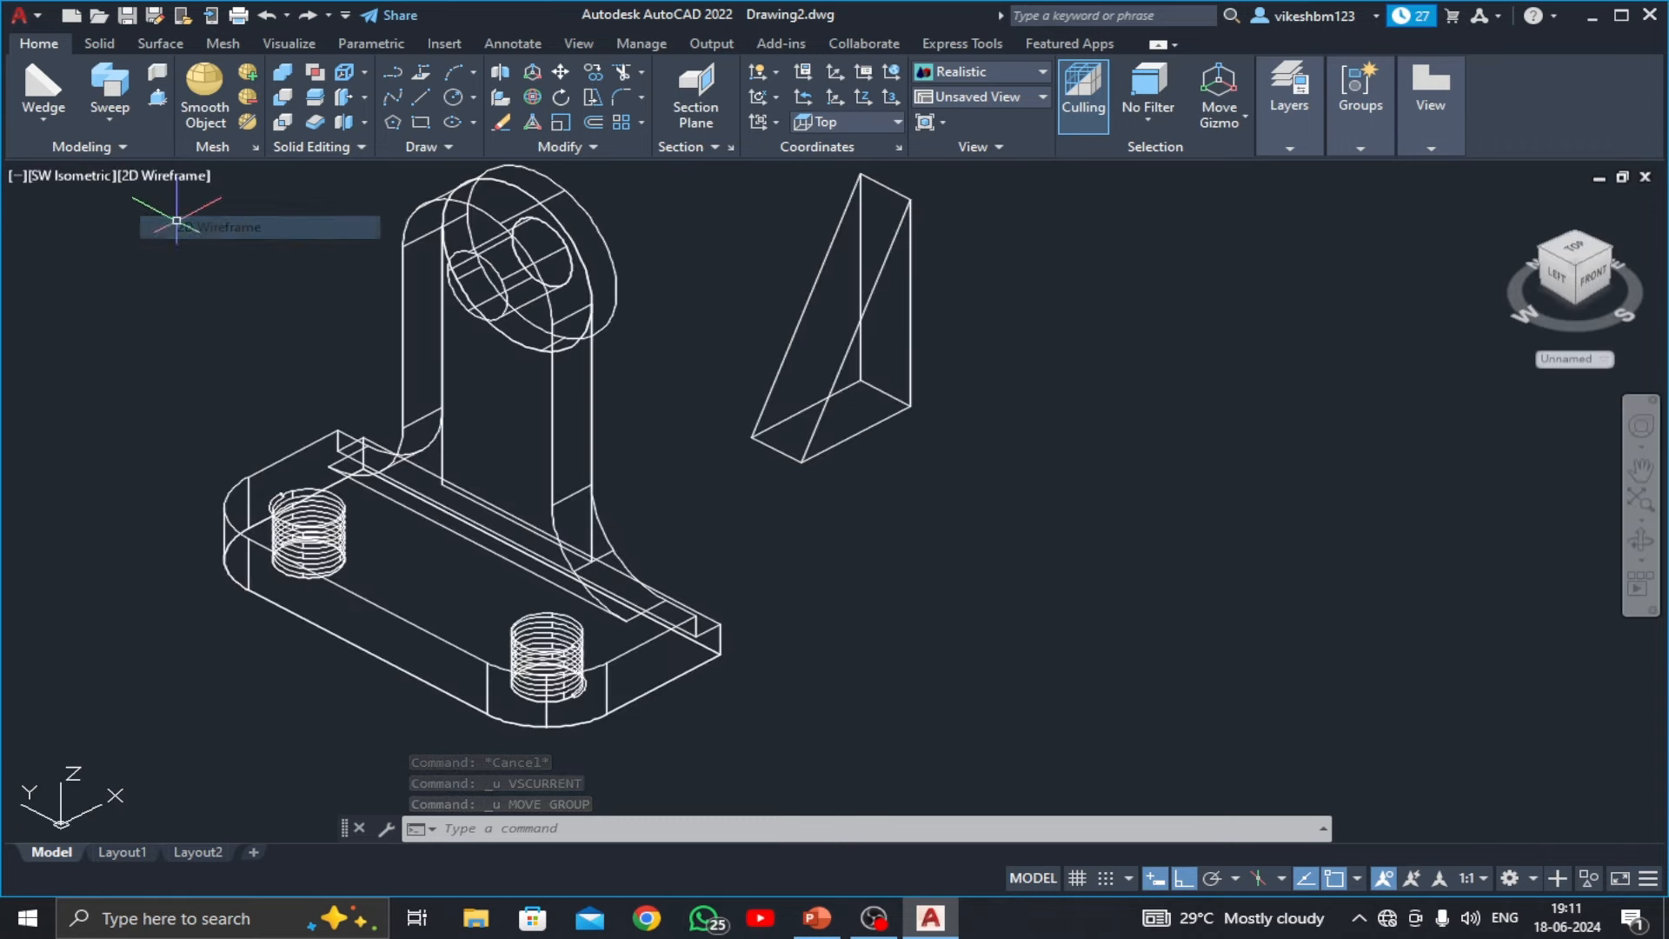
{"action": "left_click", "coordinate": [555, 77]}
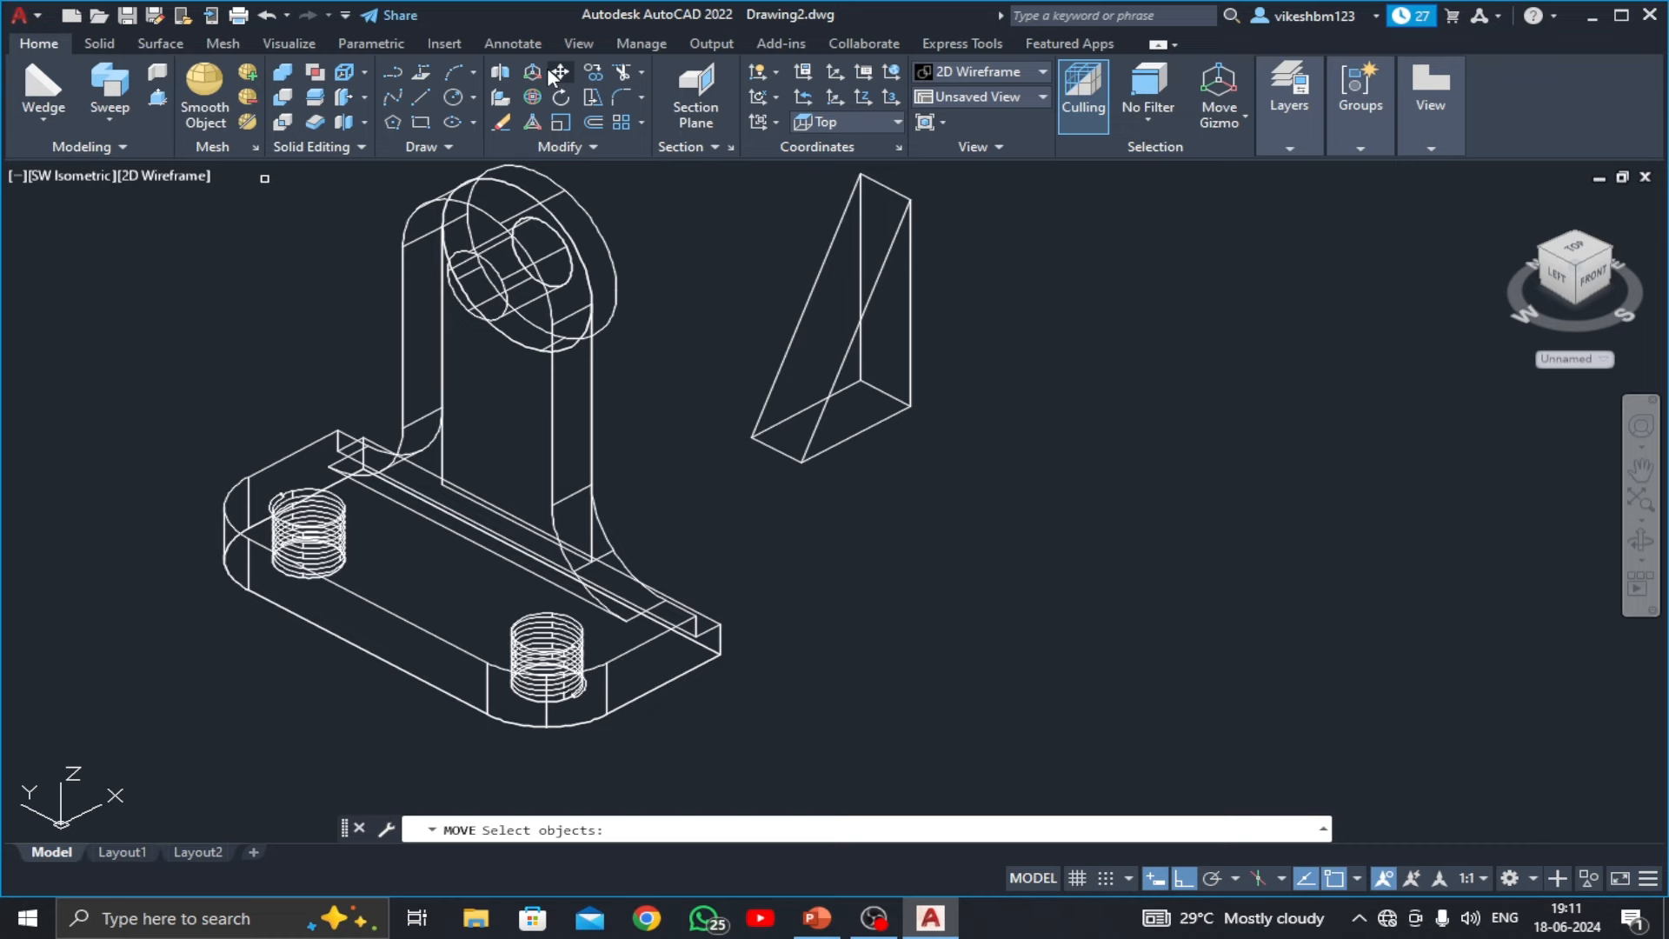
{"action": "left_click", "coordinate": [827, 263]}
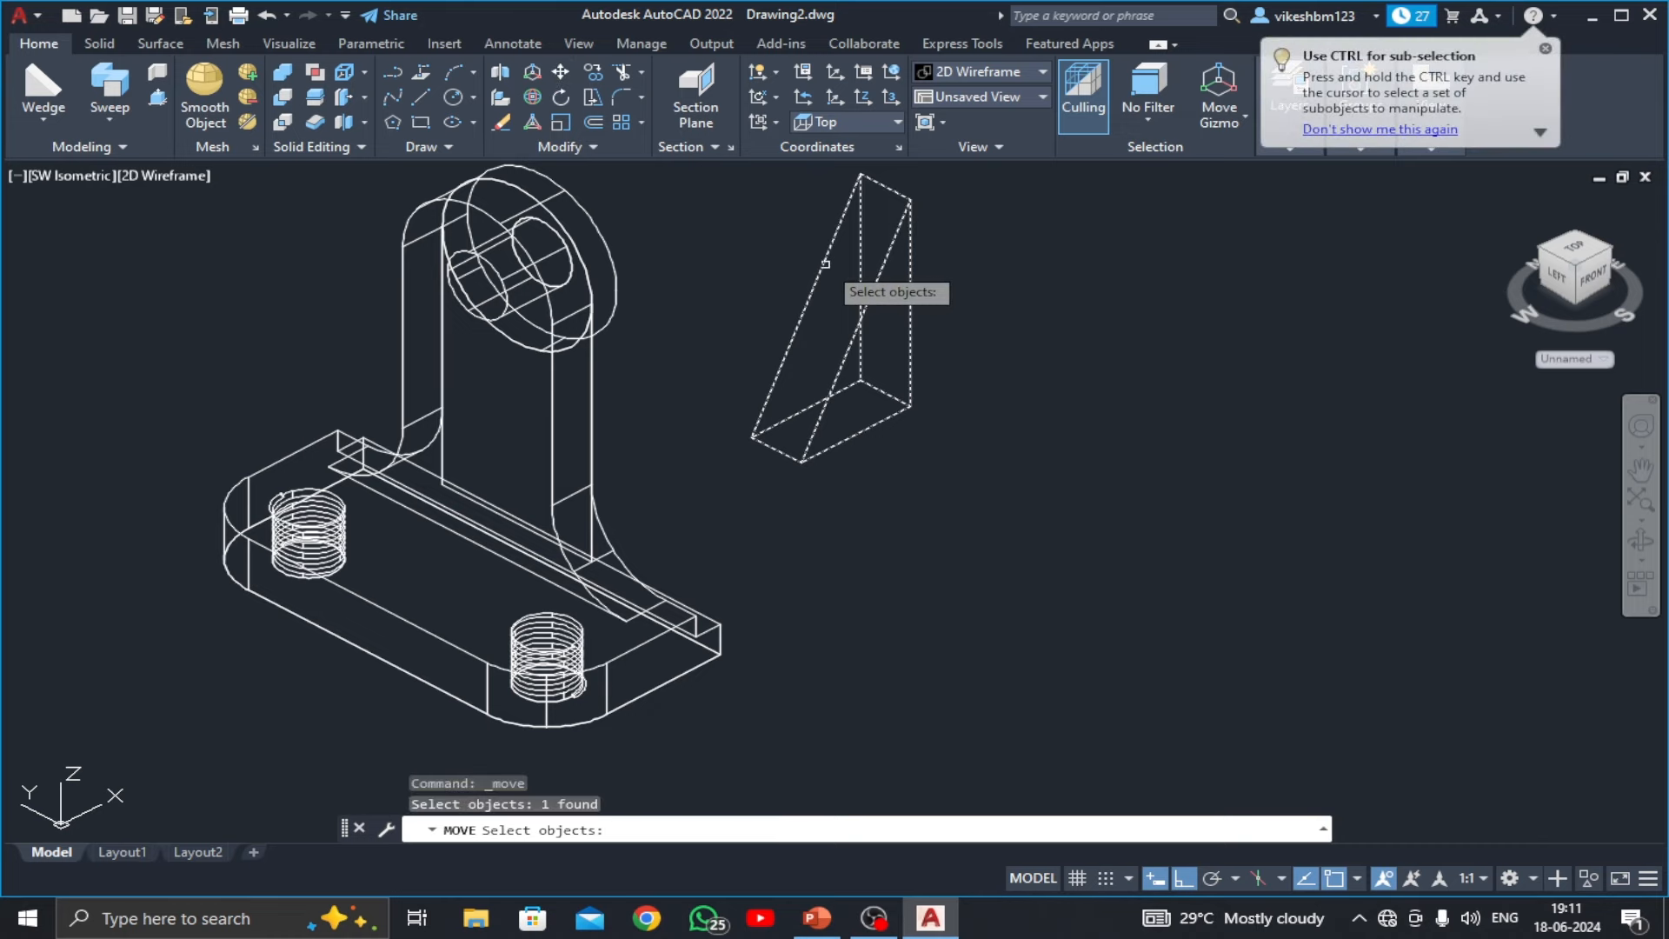
{"action": "key", "text": "Return"}
{"action": "left_click", "coordinate": [884, 392]}
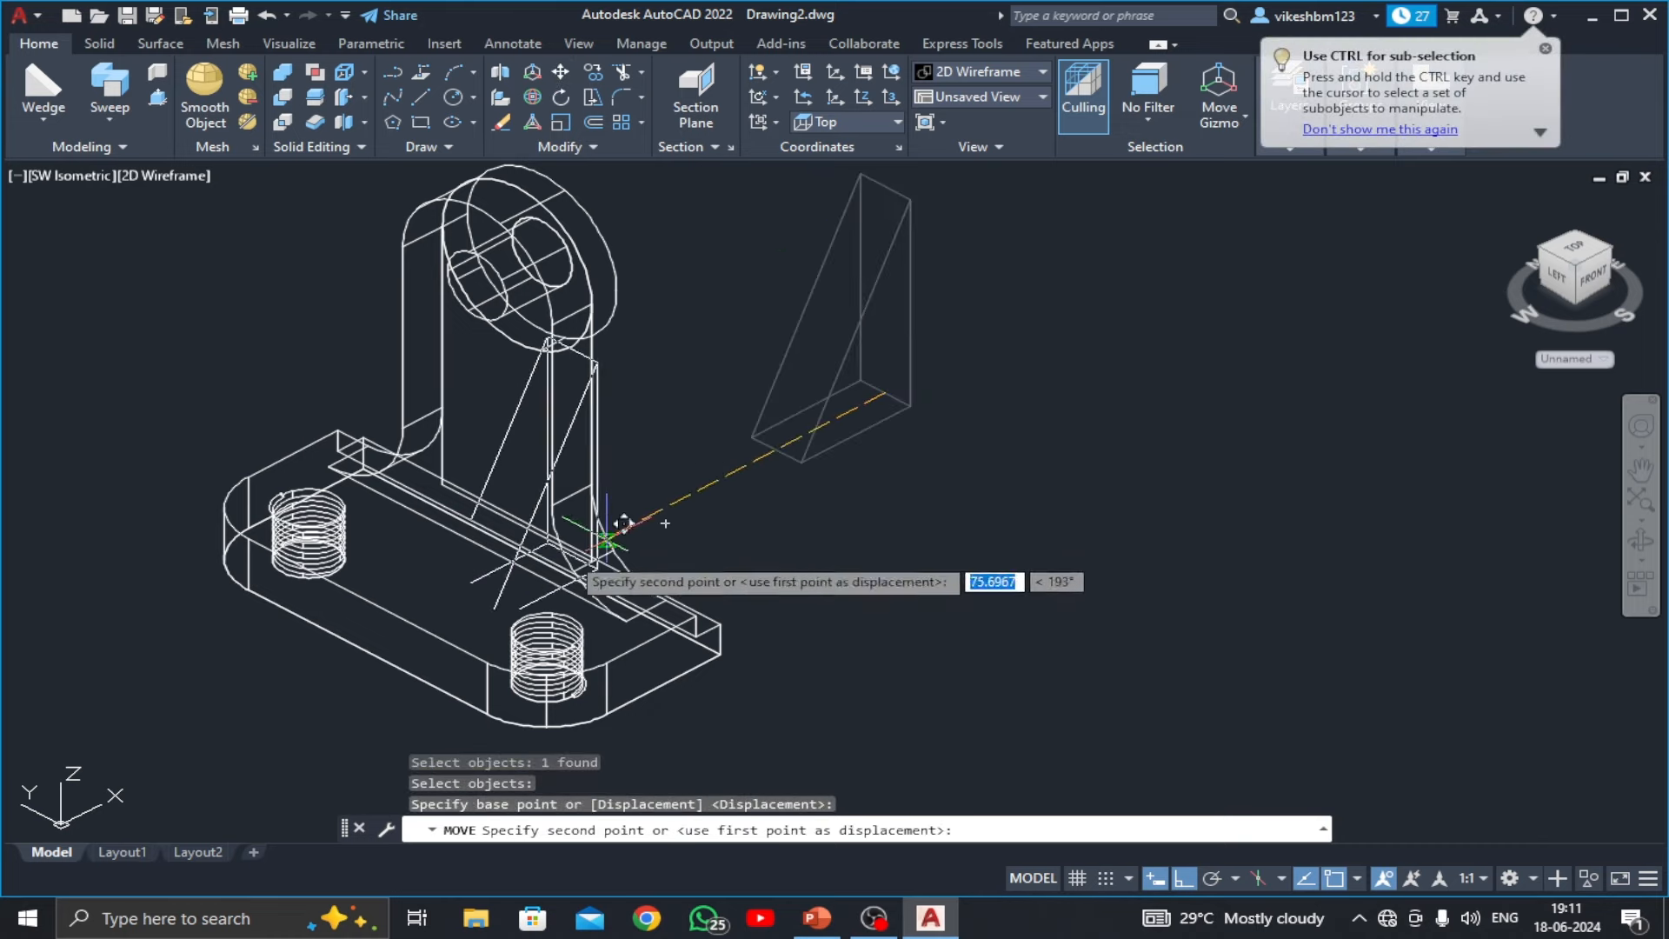
{"action": "left_click", "coordinate": [477, 545]}
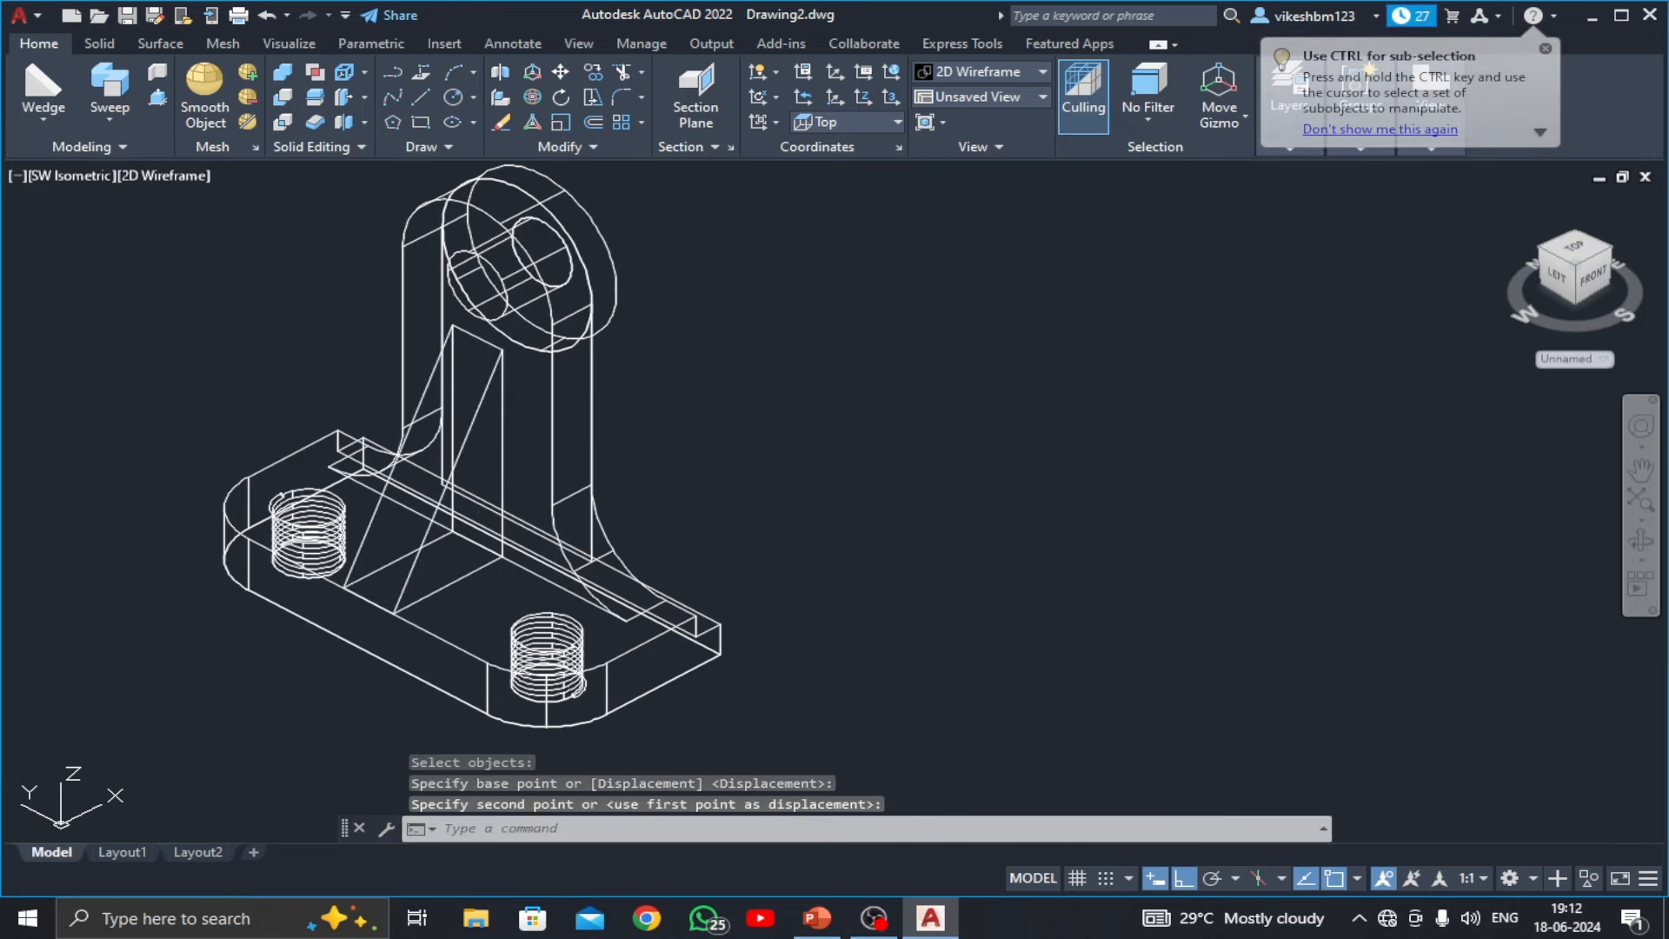
- Display the bracket with its rib in the Realistic visual style
{"action": "left_click", "coordinate": [144, 186]}
{"action": "left_click", "coordinate": [148, 184]}
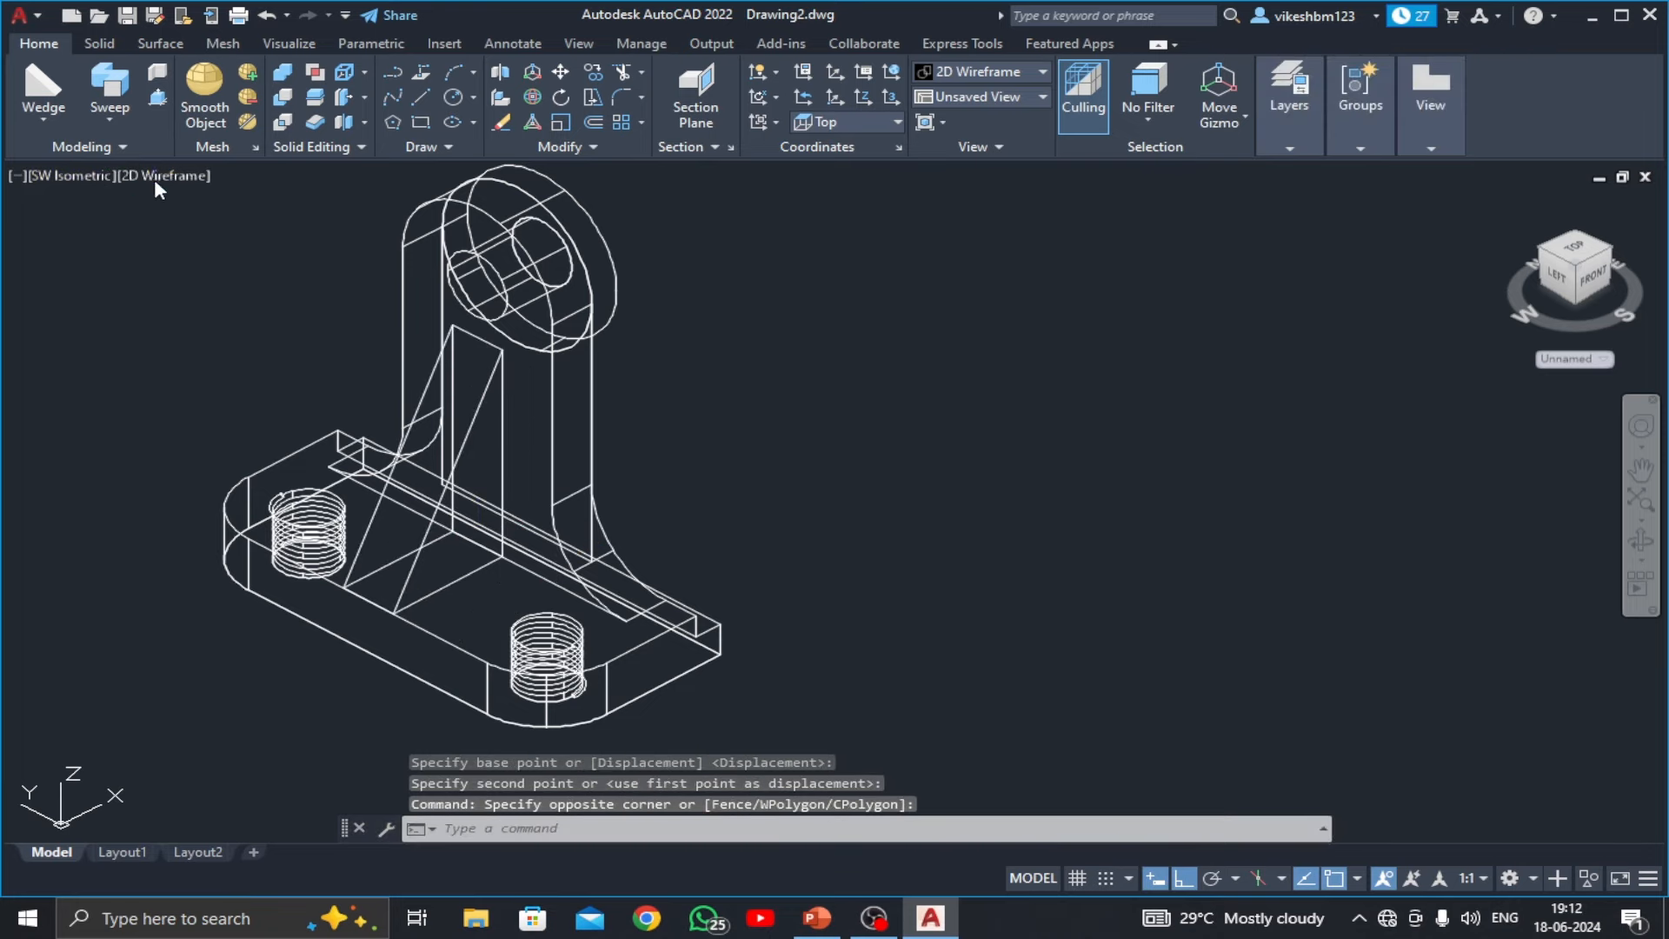
{"action": "left_click", "coordinate": [161, 177]}
{"action": "left_click", "coordinate": [217, 298]}
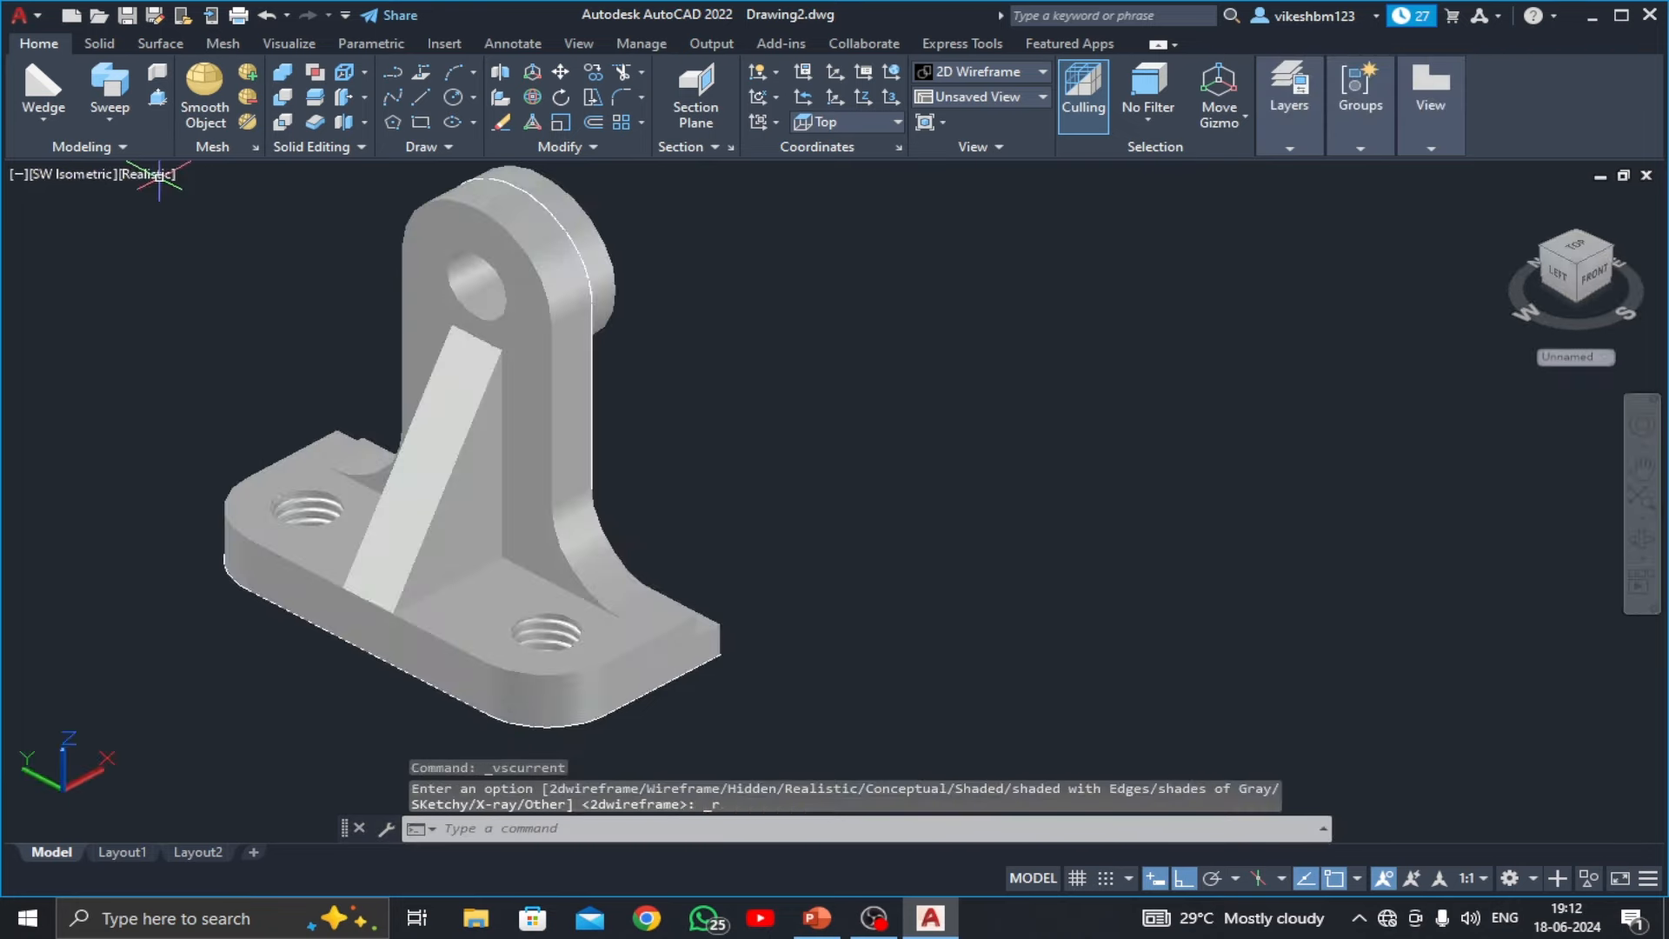
{"action": "scroll", "coordinate": [693, 402], "scroll_direction": "down", "scroll_amount": 2}
{"action": "middle_click_drag", "start_coordinate": [697, 417], "coordinate": [744, 417]}
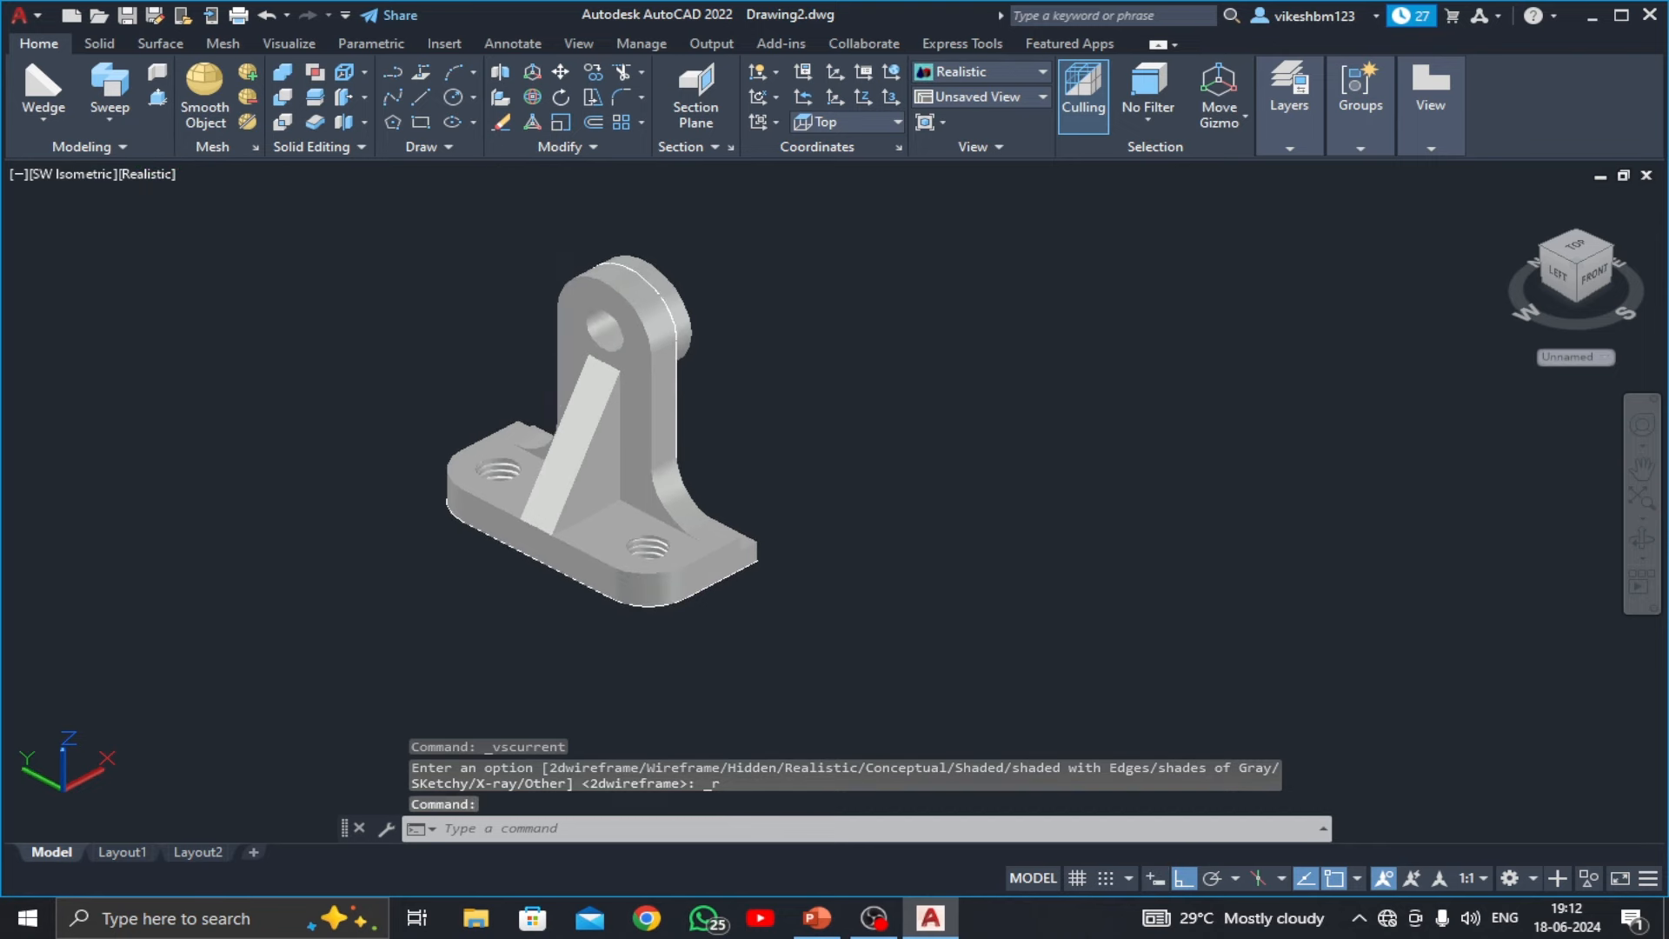
- Union the bracket and its wedge-shaped rib into one solid
{"action": "left_click", "coordinate": [294, 78]}
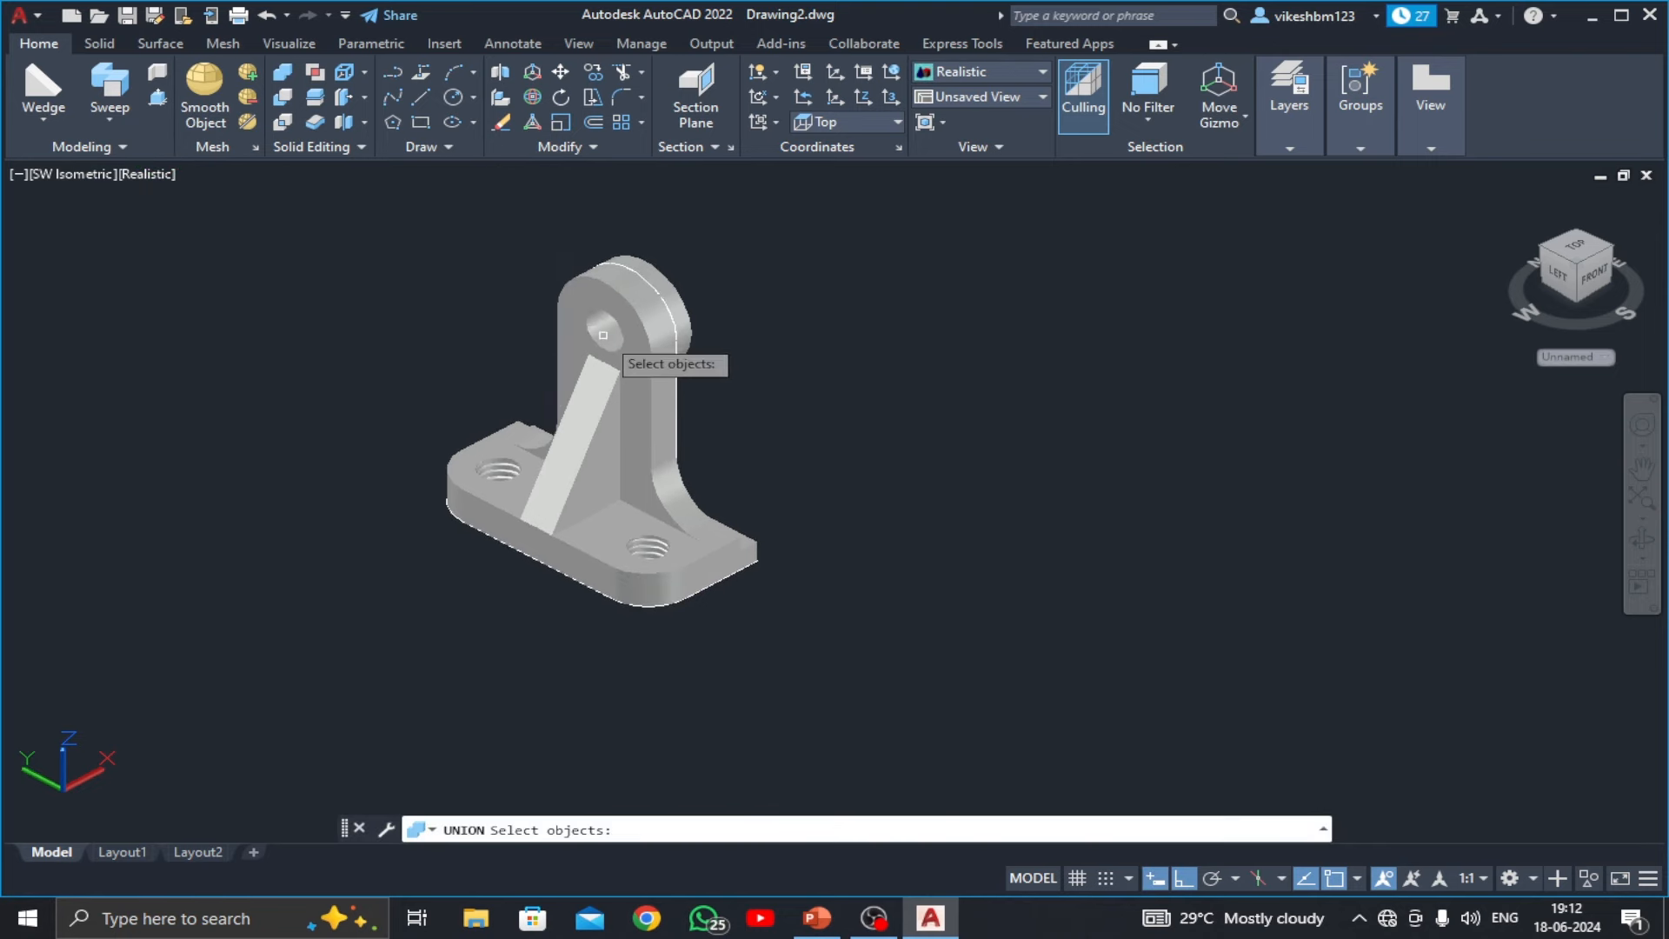
{"action": "left_click", "coordinate": [661, 359]}
{"action": "left_click", "coordinate": [599, 421]}
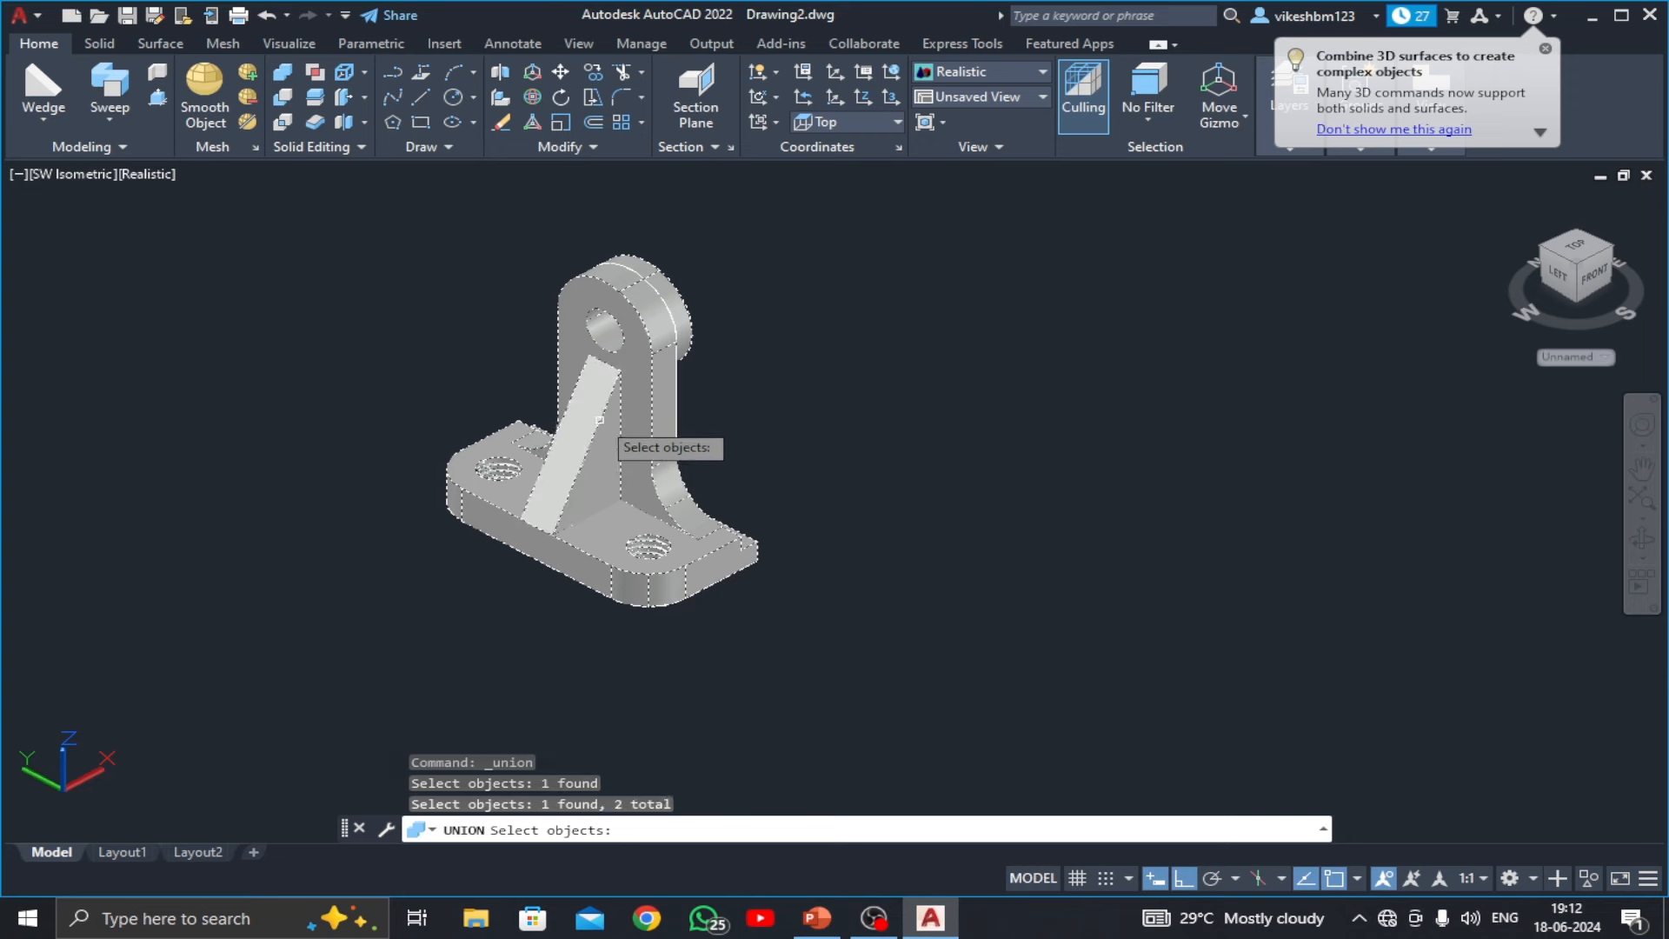
{"action": "key", "text": "Return"}
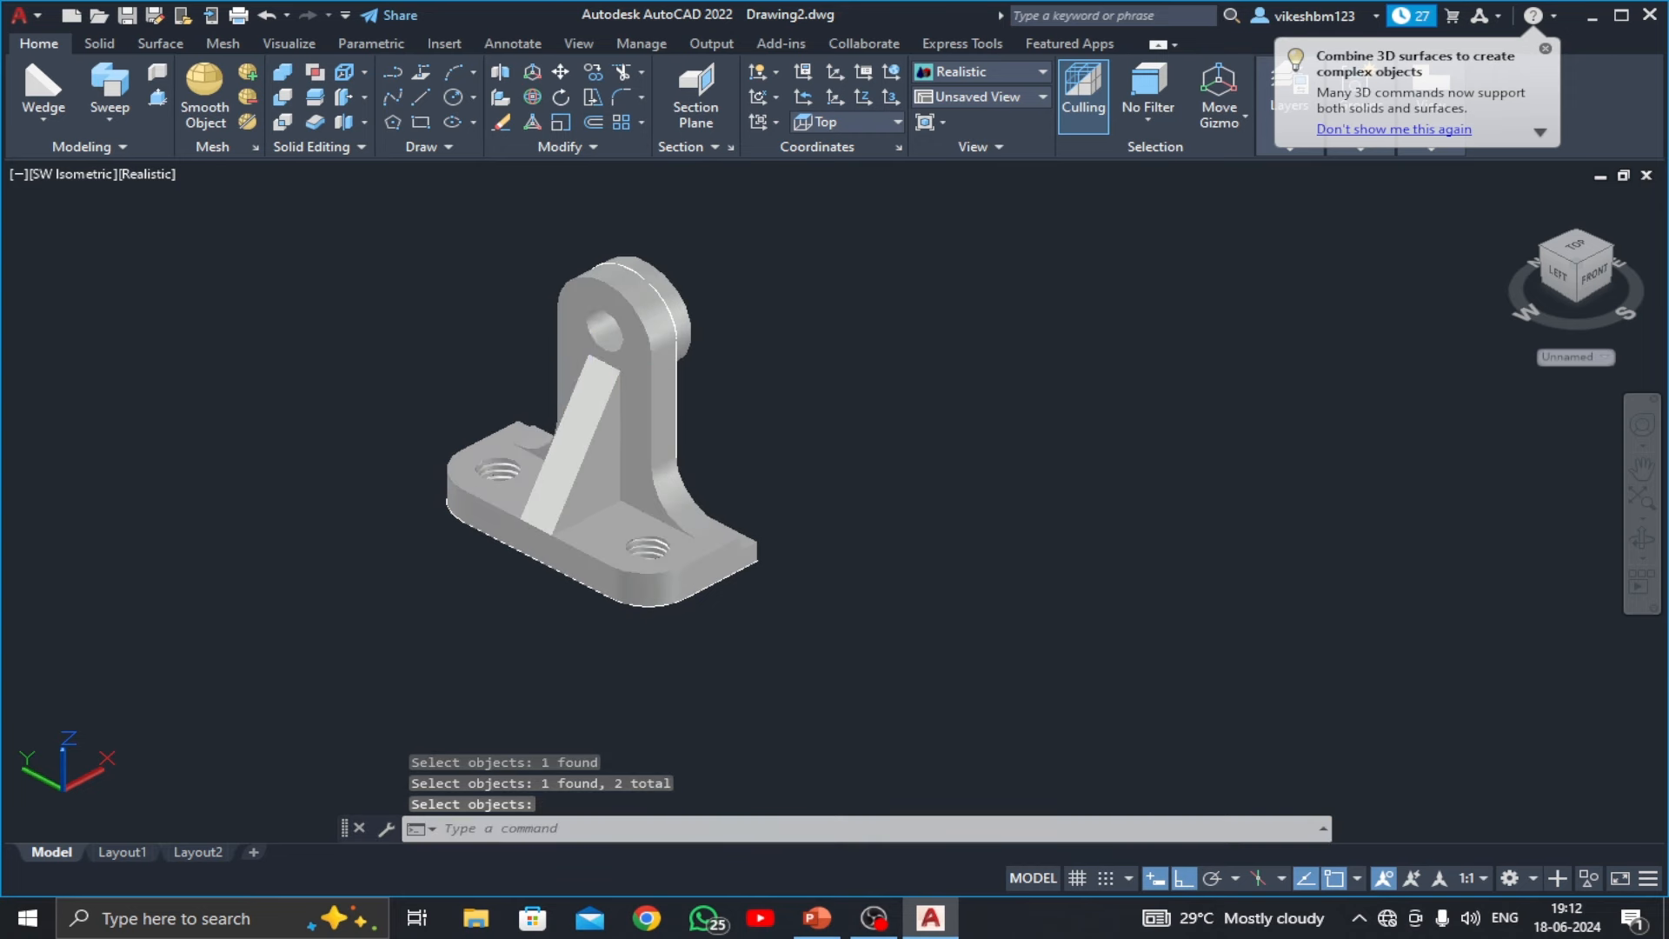
- Set the color of the unified bracket solid to Green in its properties
{"action": "left_click", "coordinate": [649, 445]}
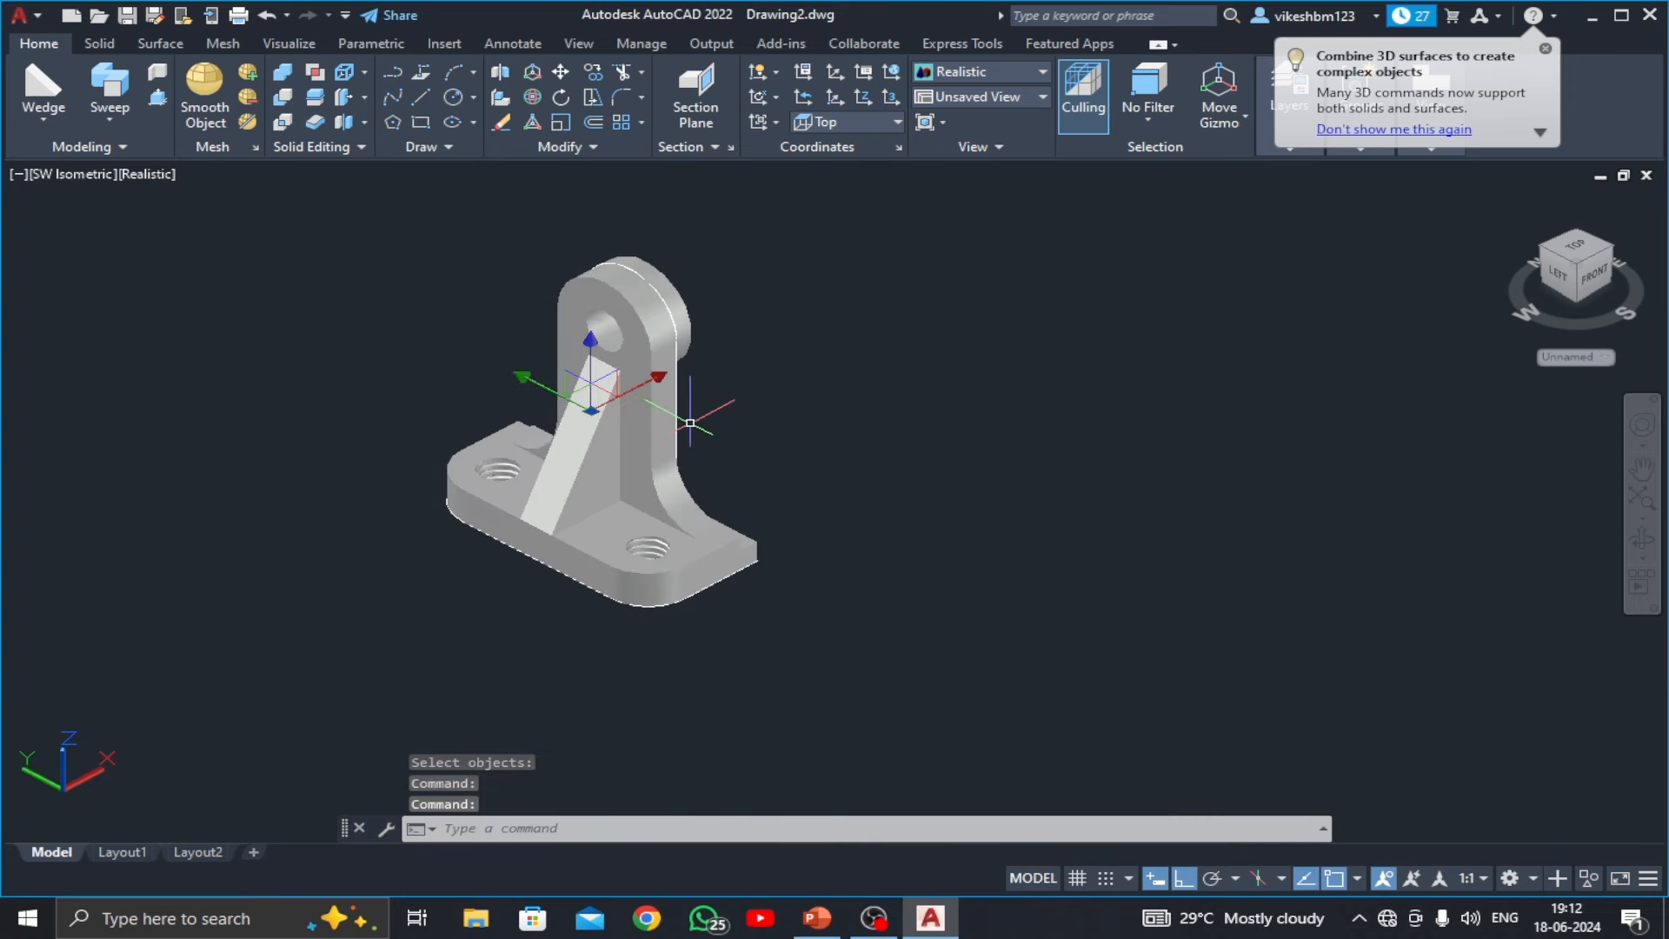
{"action": "left_click", "coordinate": [689, 567]}
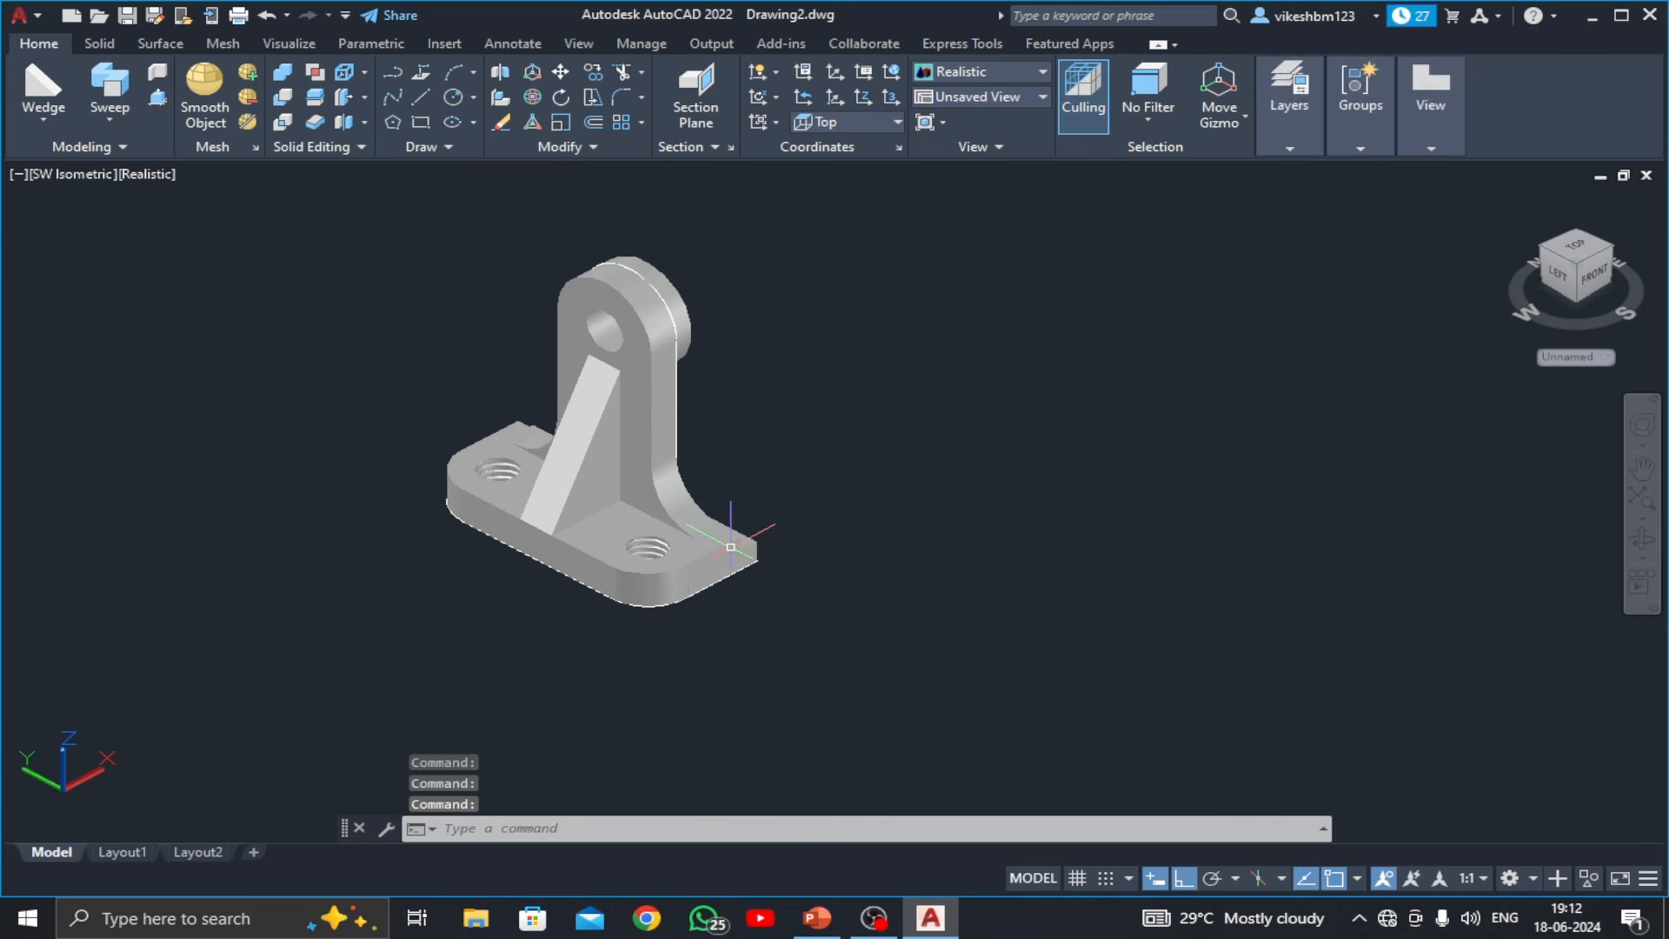
{"action": "key", "text": "Escape"}
{"action": "key", "text": "Escape"}
{"action": "key", "text": "Escape"}
{"action": "left_click", "coordinate": [732, 550]}
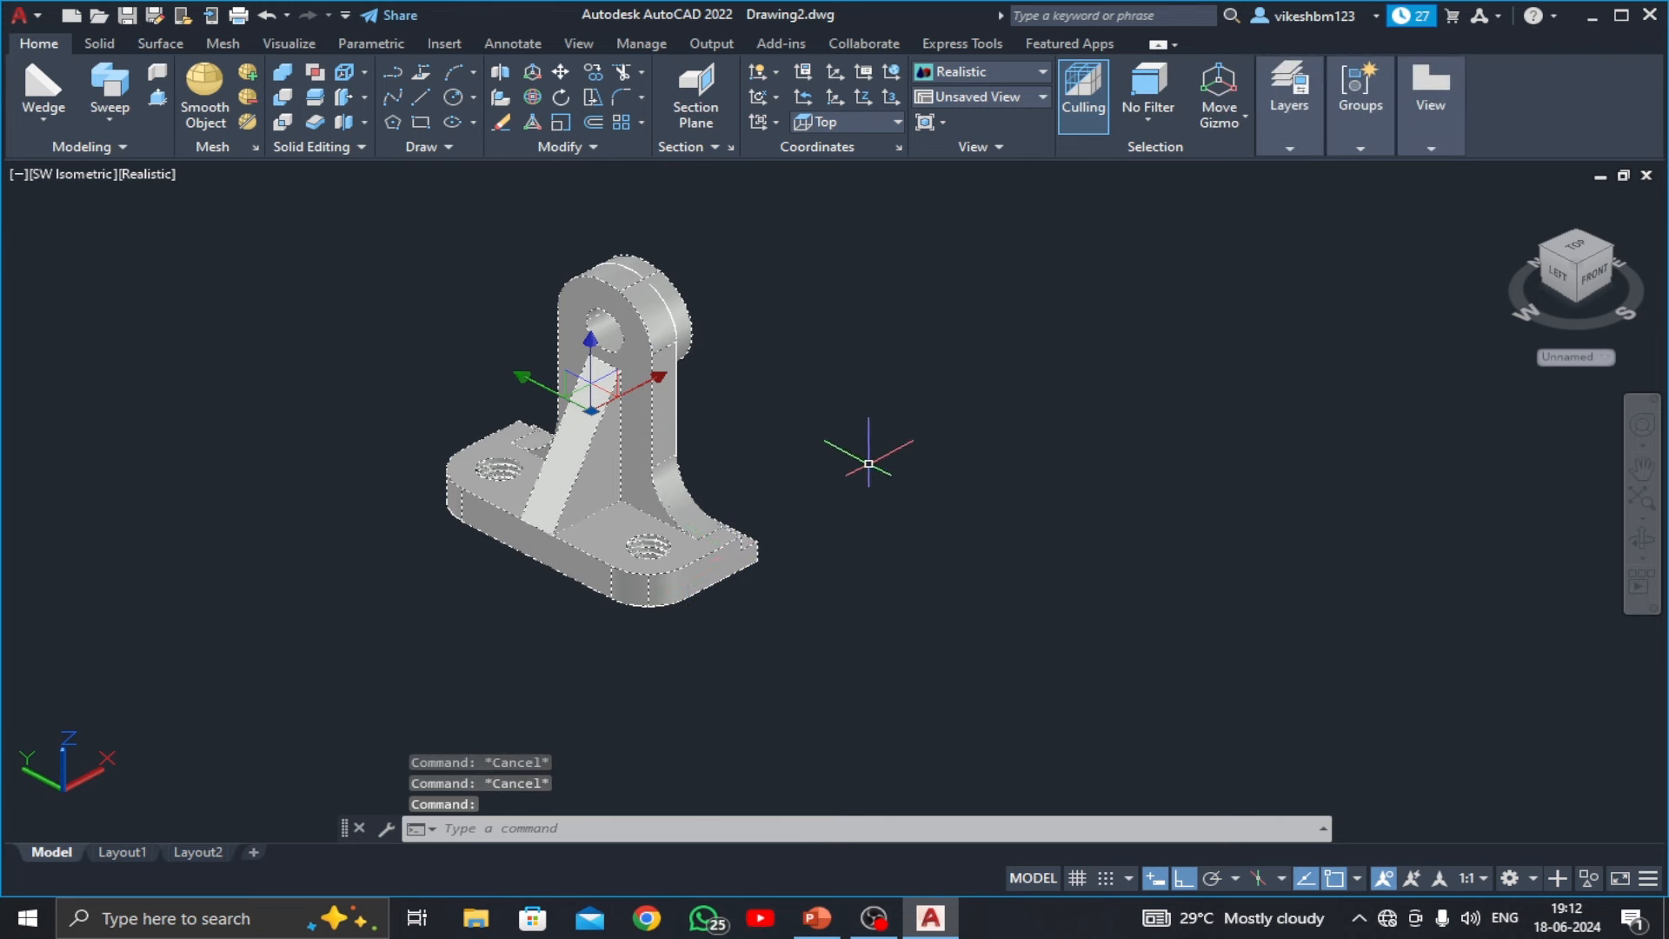
{"action": "right_click", "coordinate": [922, 484]}
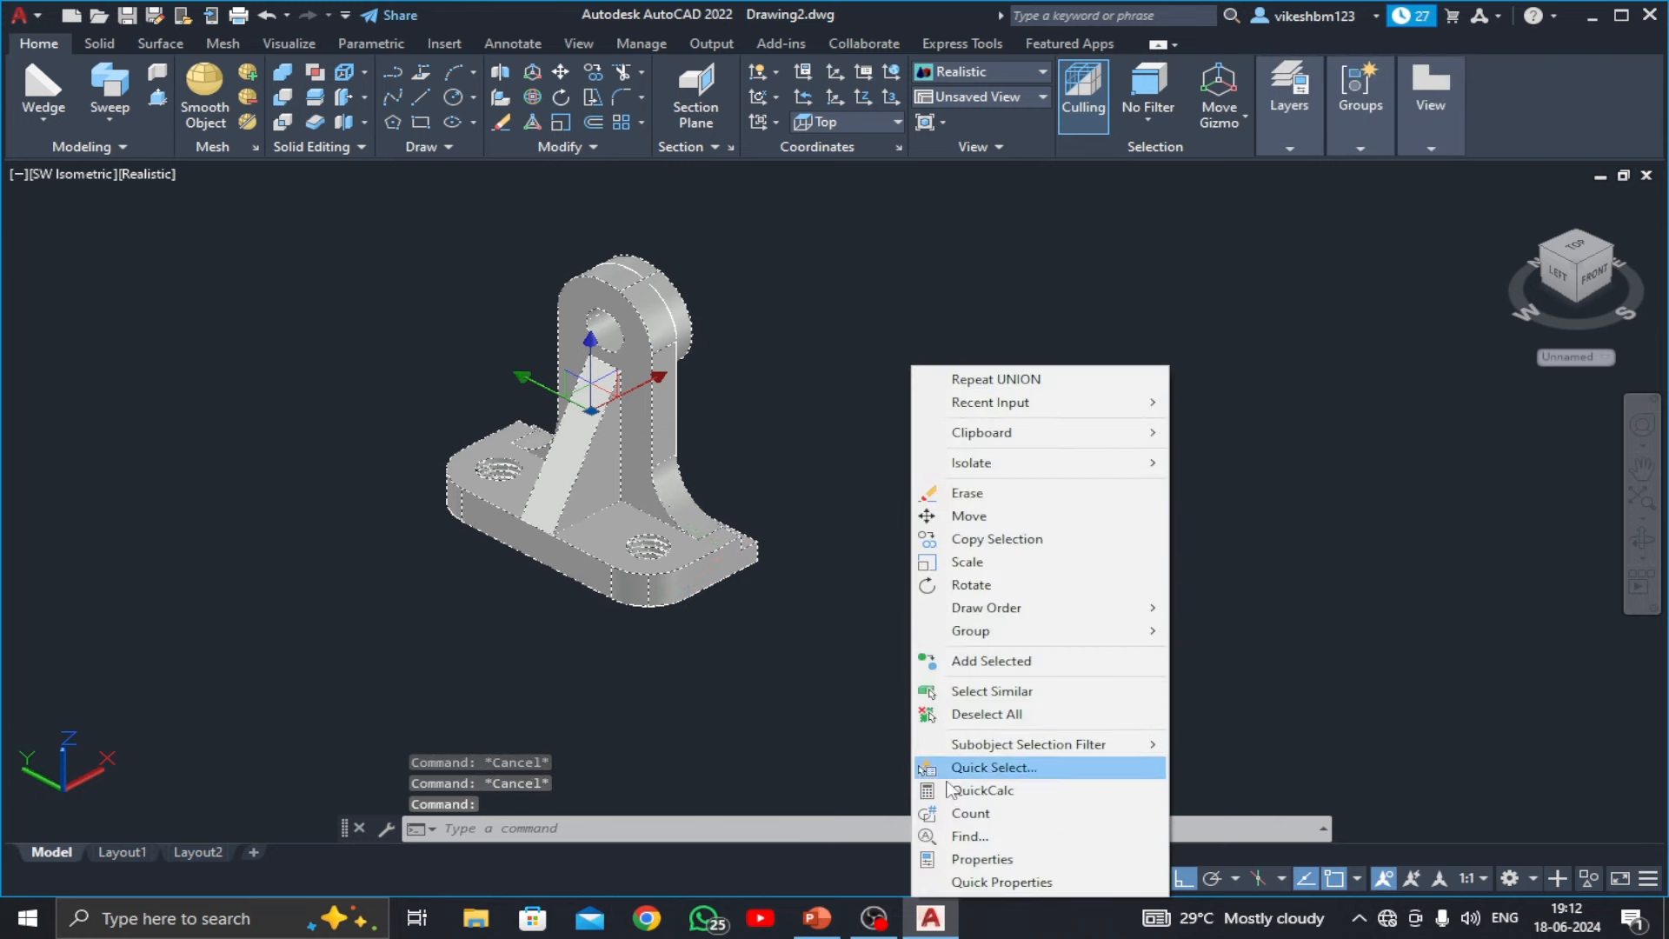
{"action": "left_click", "coordinate": [934, 851]}
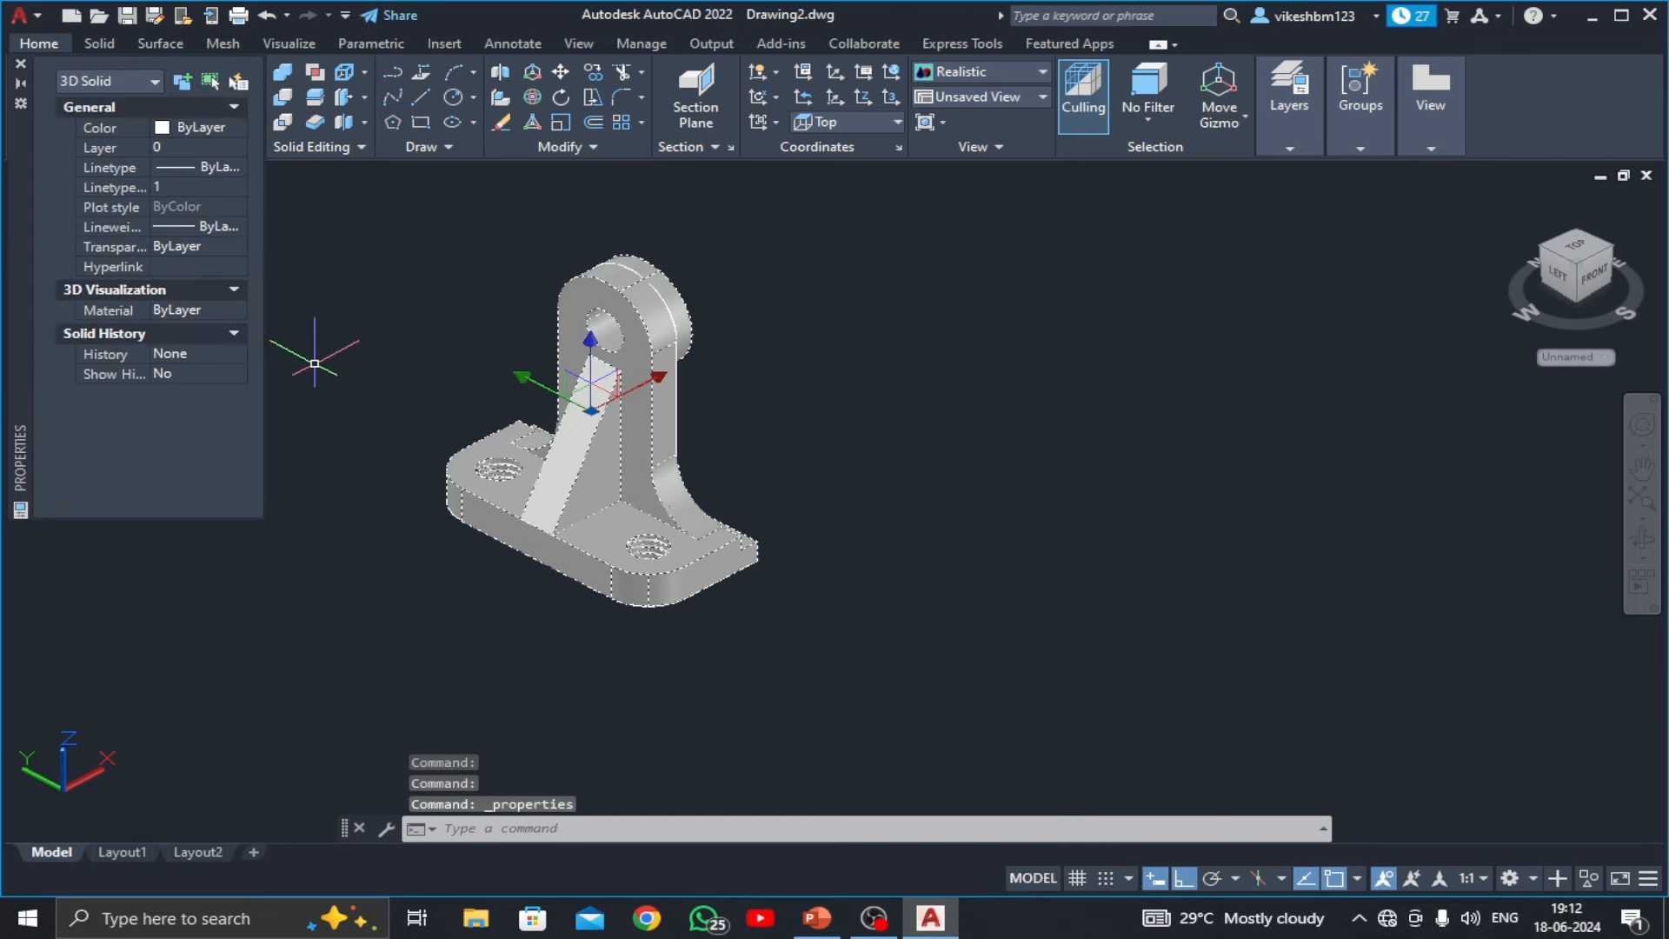
{"action": "left_click", "coordinate": [186, 133]}
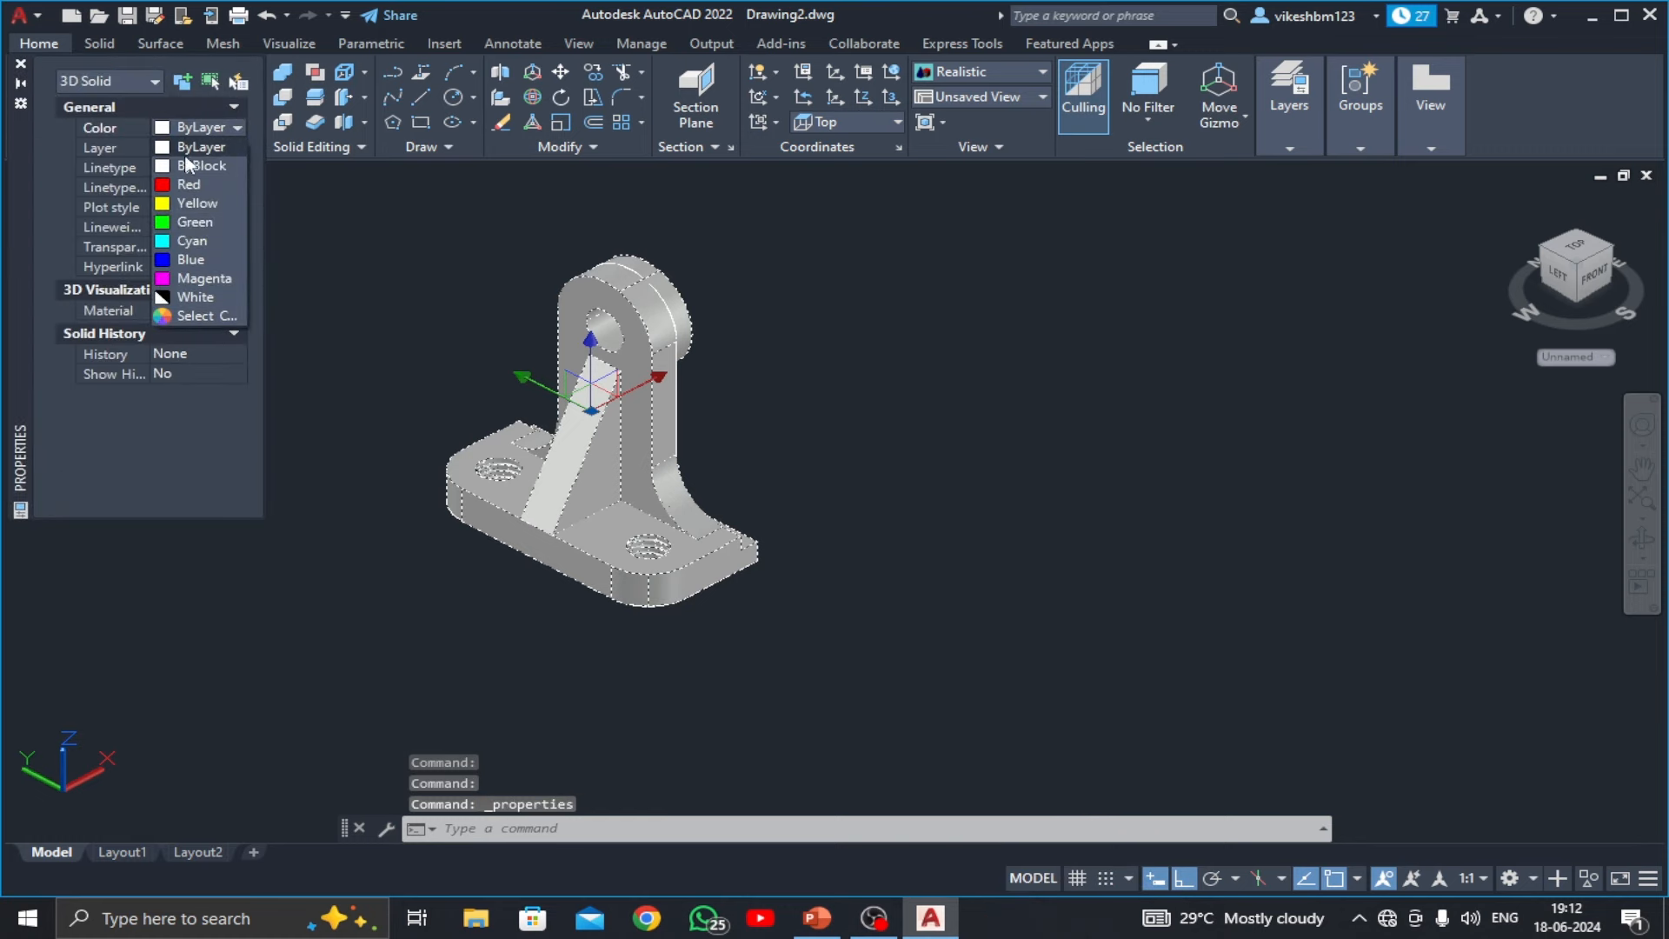
{"action": "left_click", "coordinate": [185, 216]}
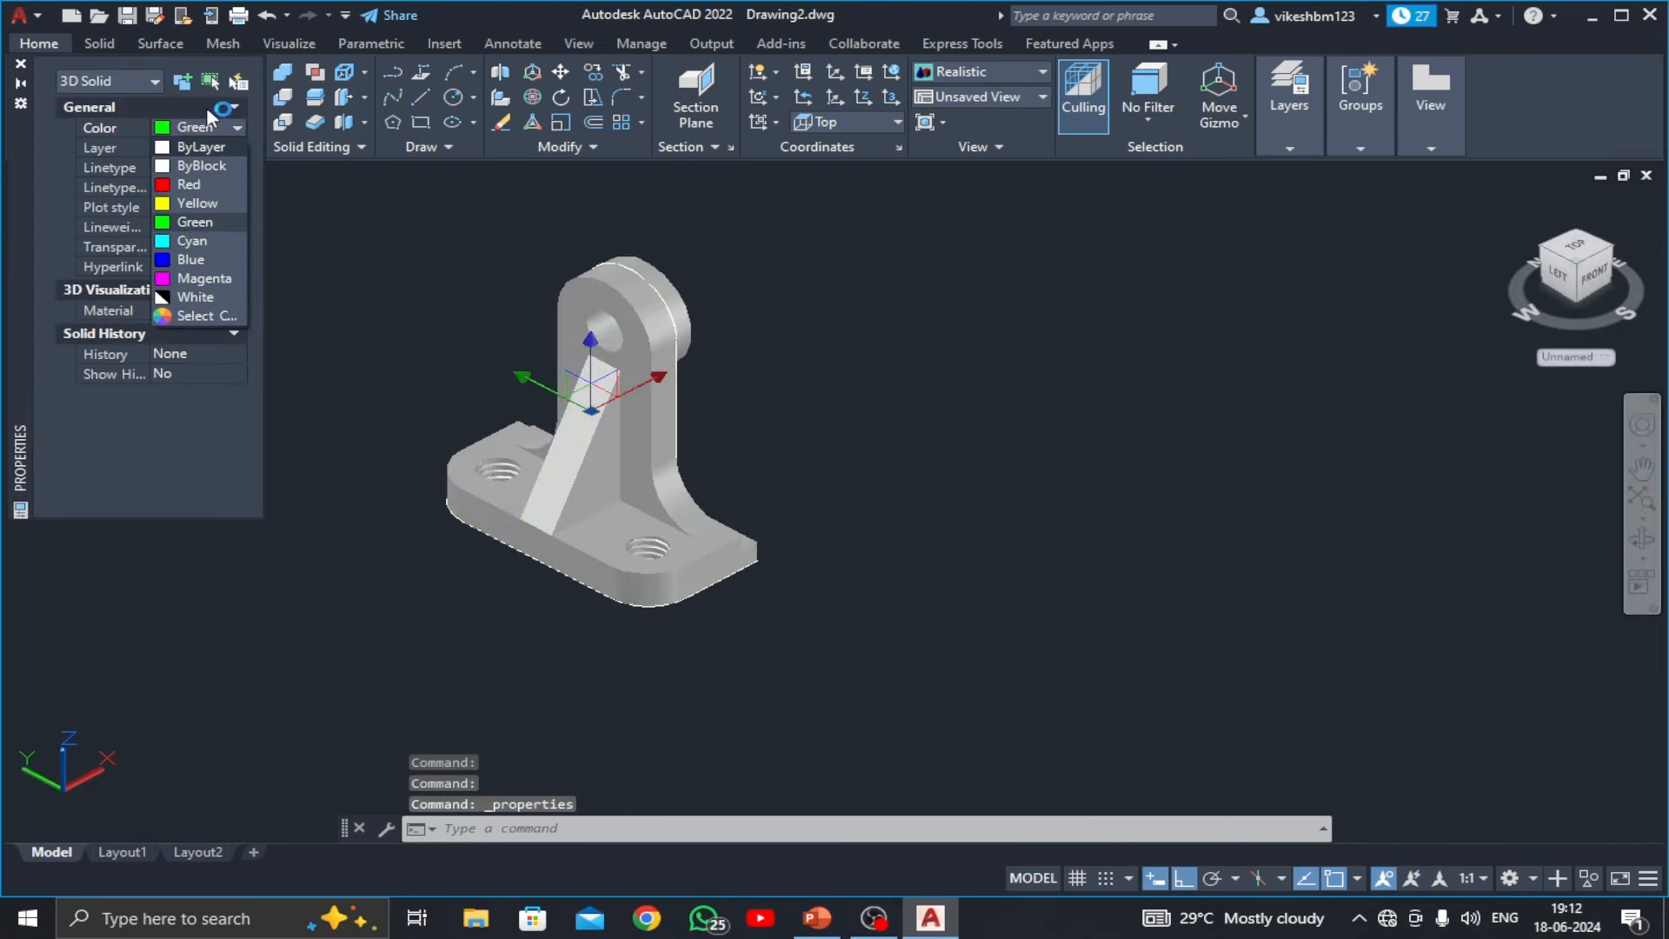
{"action": "left_click", "coordinate": [21, 64]}
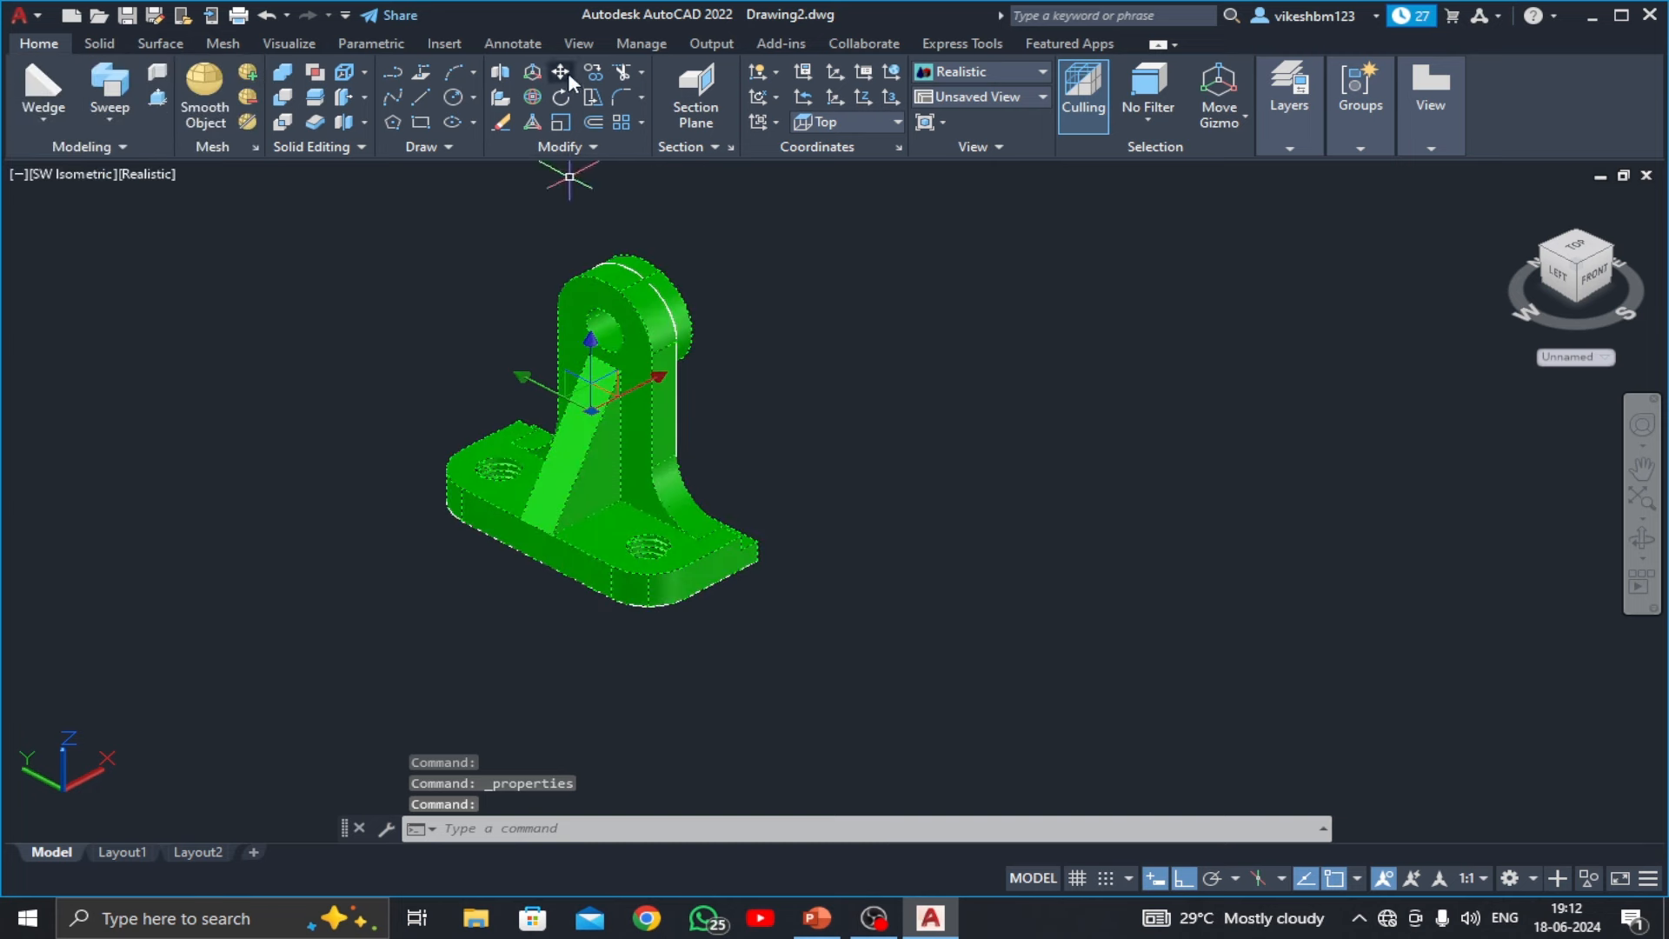
- Move the green bracket along the X axis, clear of its leftover construction outlines
{"action": "type", "text": "m"}
{"action": "key", "text": "Return"}
{"action": "left_click", "coordinate": [825, 557]}
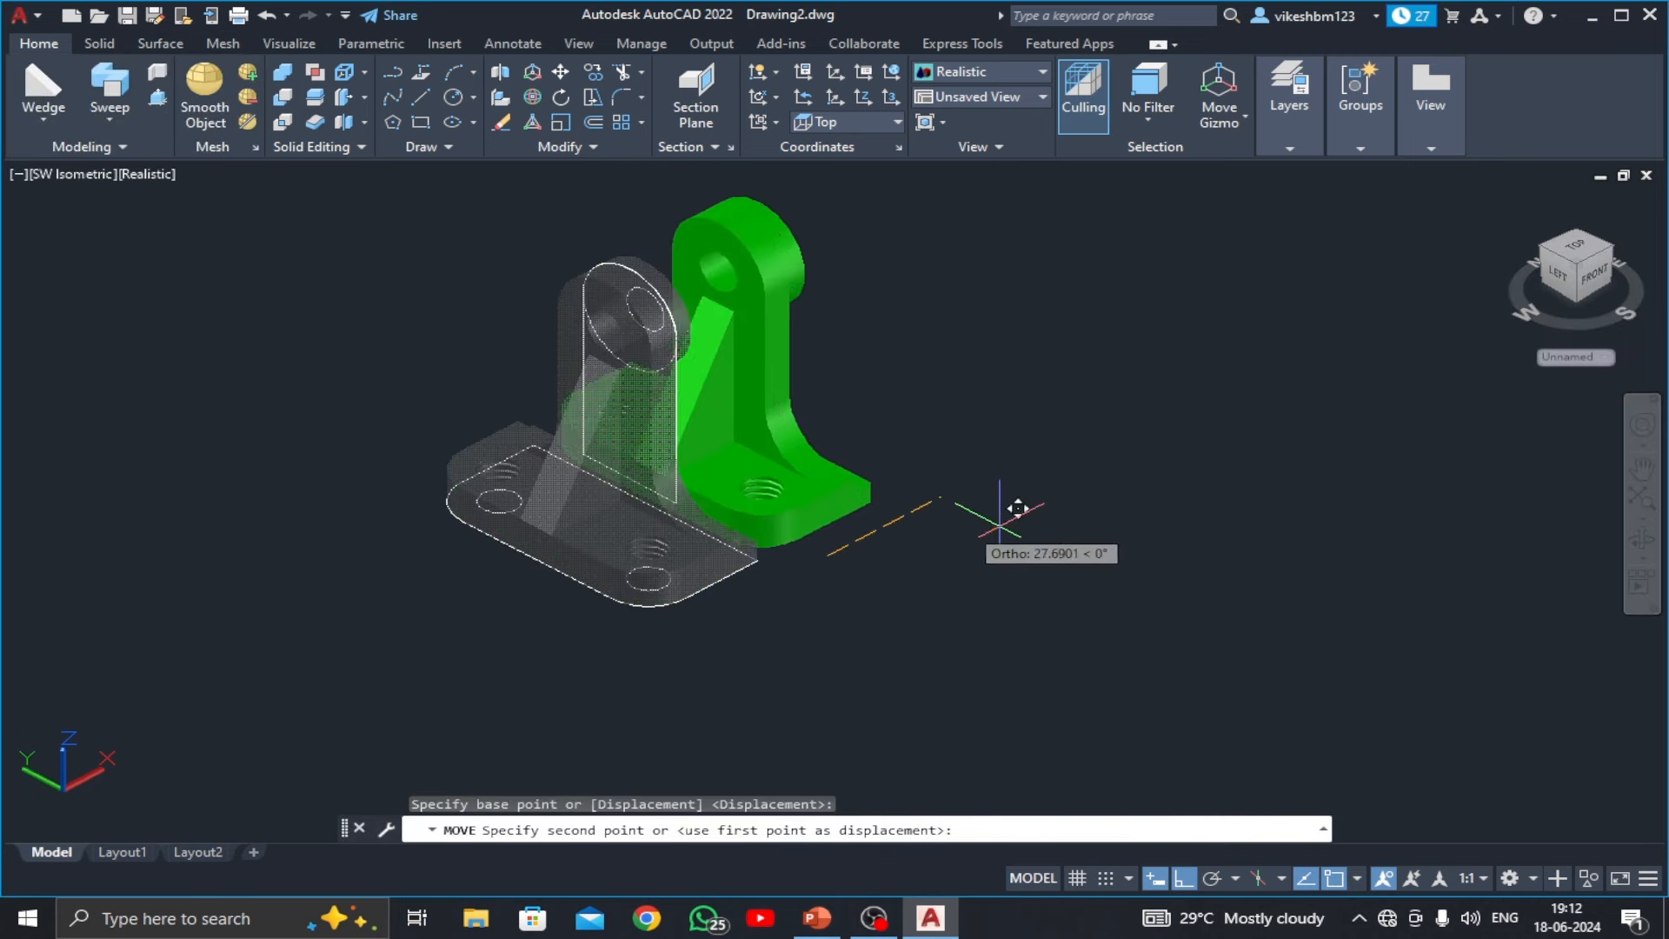
{"action": "left_click", "coordinate": [1254, 486]}
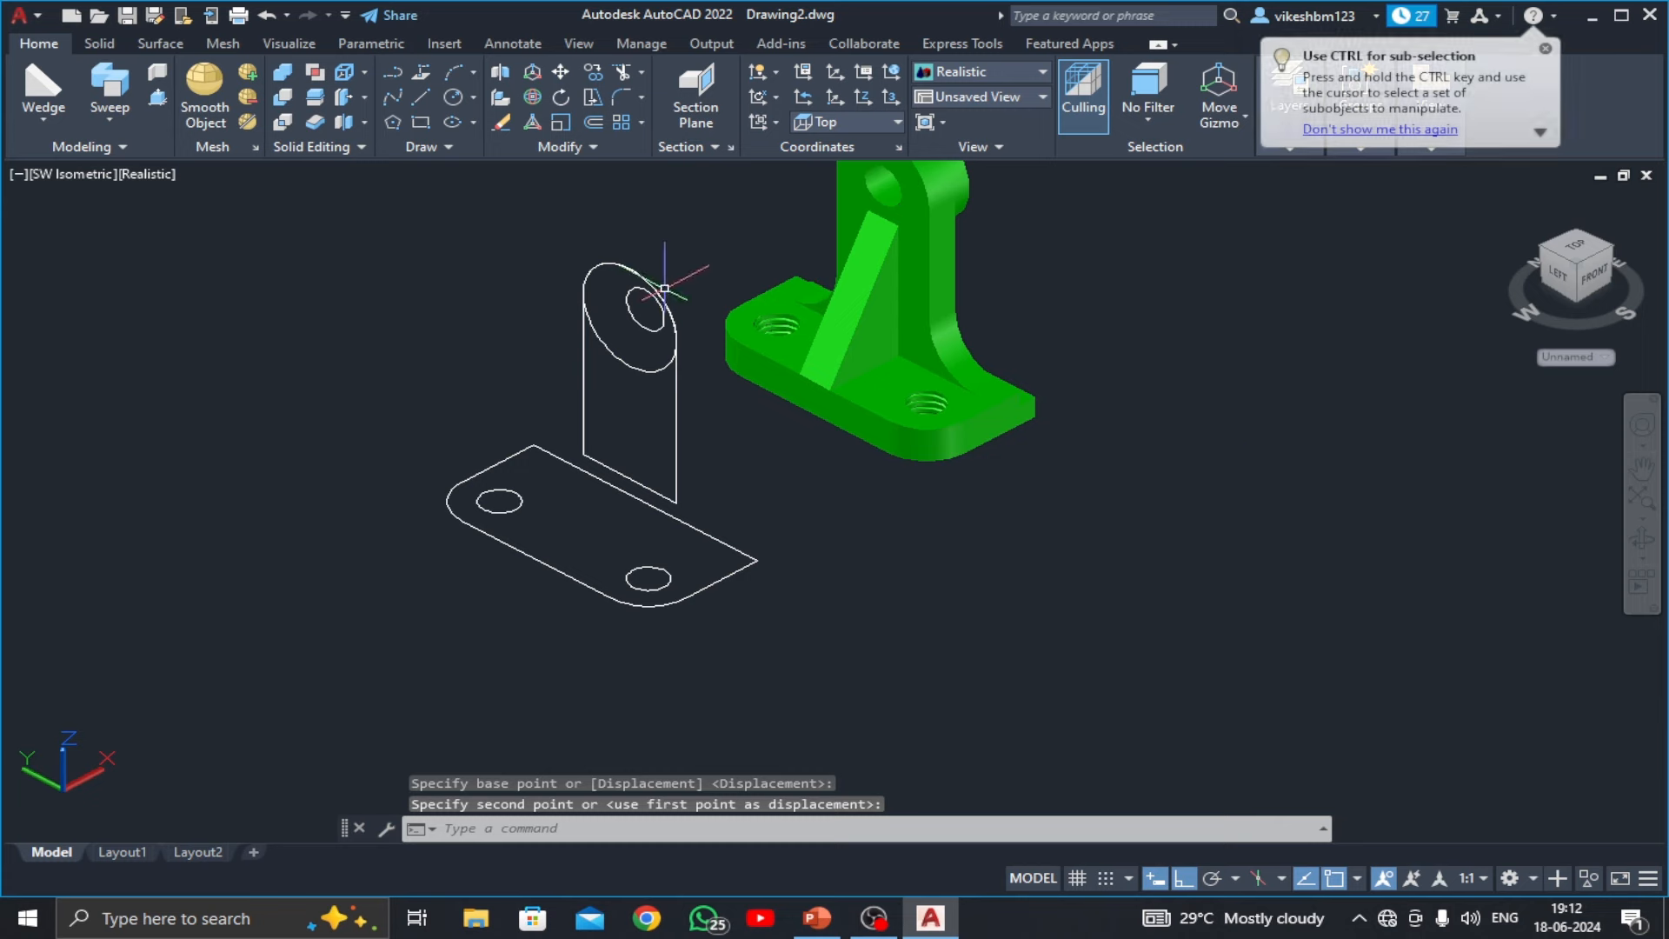
- Erase the leftover base, upright and hole outlines beside the green bracket
{"action": "left_click", "coordinate": [502, 124]}
{"action": "left_click", "coordinate": [735, 261]}
{"action": "left_click", "coordinate": [458, 615]}
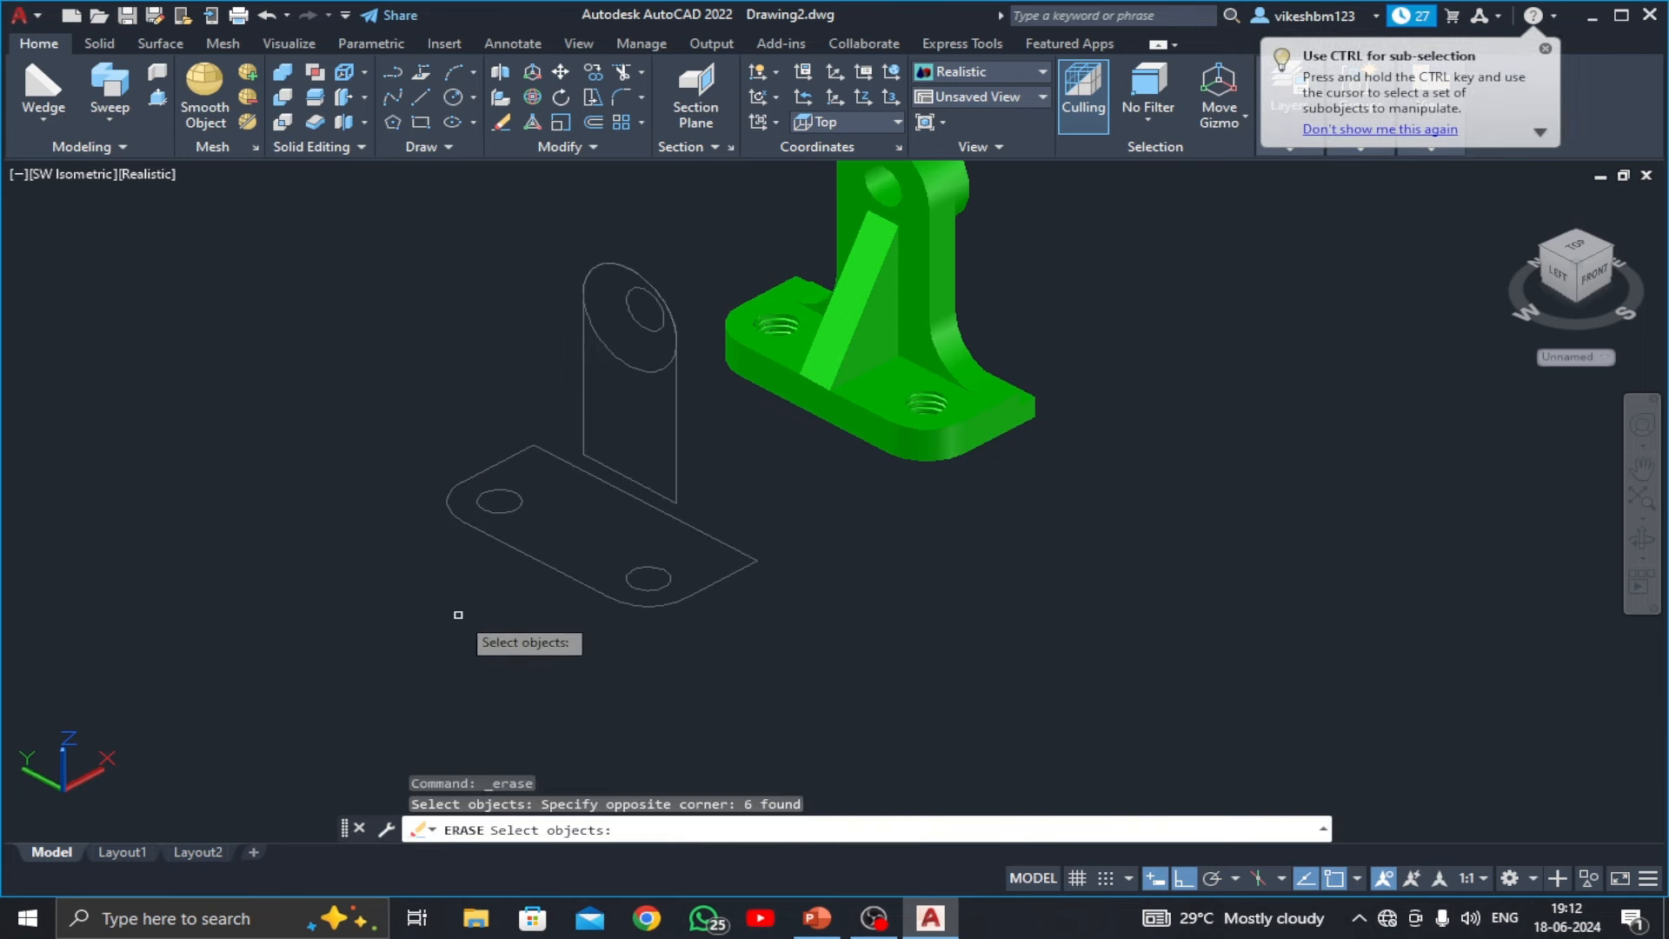
{"action": "key", "text": "Return"}
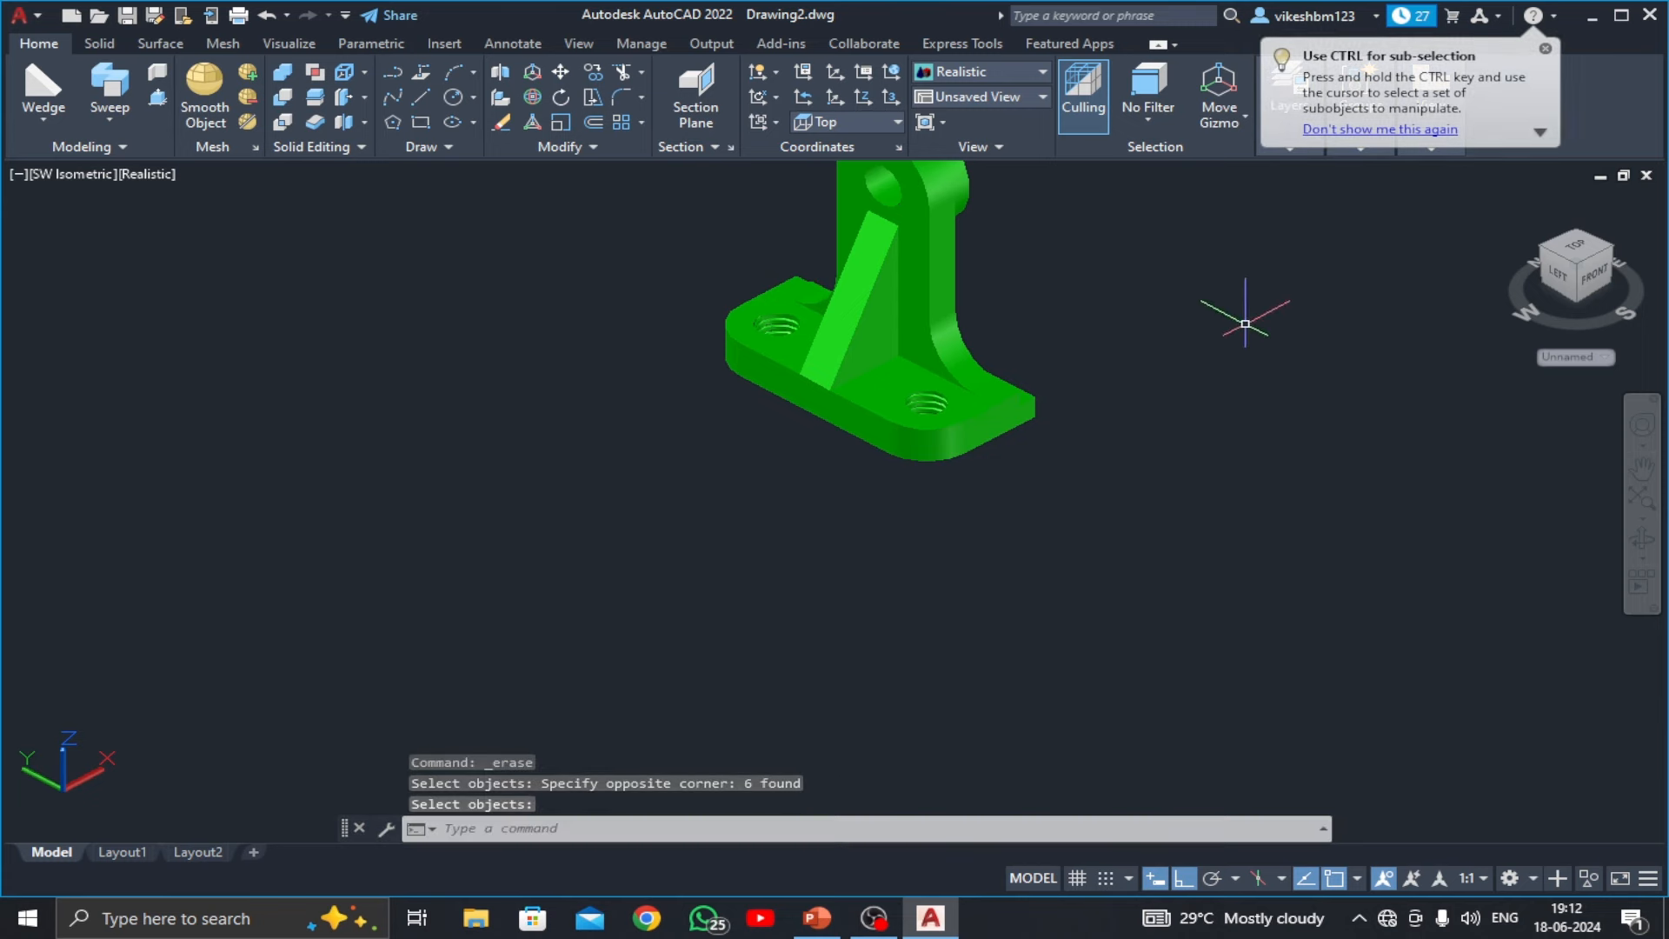
- Display the whole bracket in 2D Wireframe from the Top view
{"action": "middle_click_drag", "start_coordinate": [1210, 381], "coordinate": [1118, 532]}
{"action": "scroll", "coordinate": [985, 504], "scroll_direction": "up", "scroll_amount": 2}
{"action": "middle_click_drag", "start_coordinate": [963, 499], "coordinate": [976, 546]}
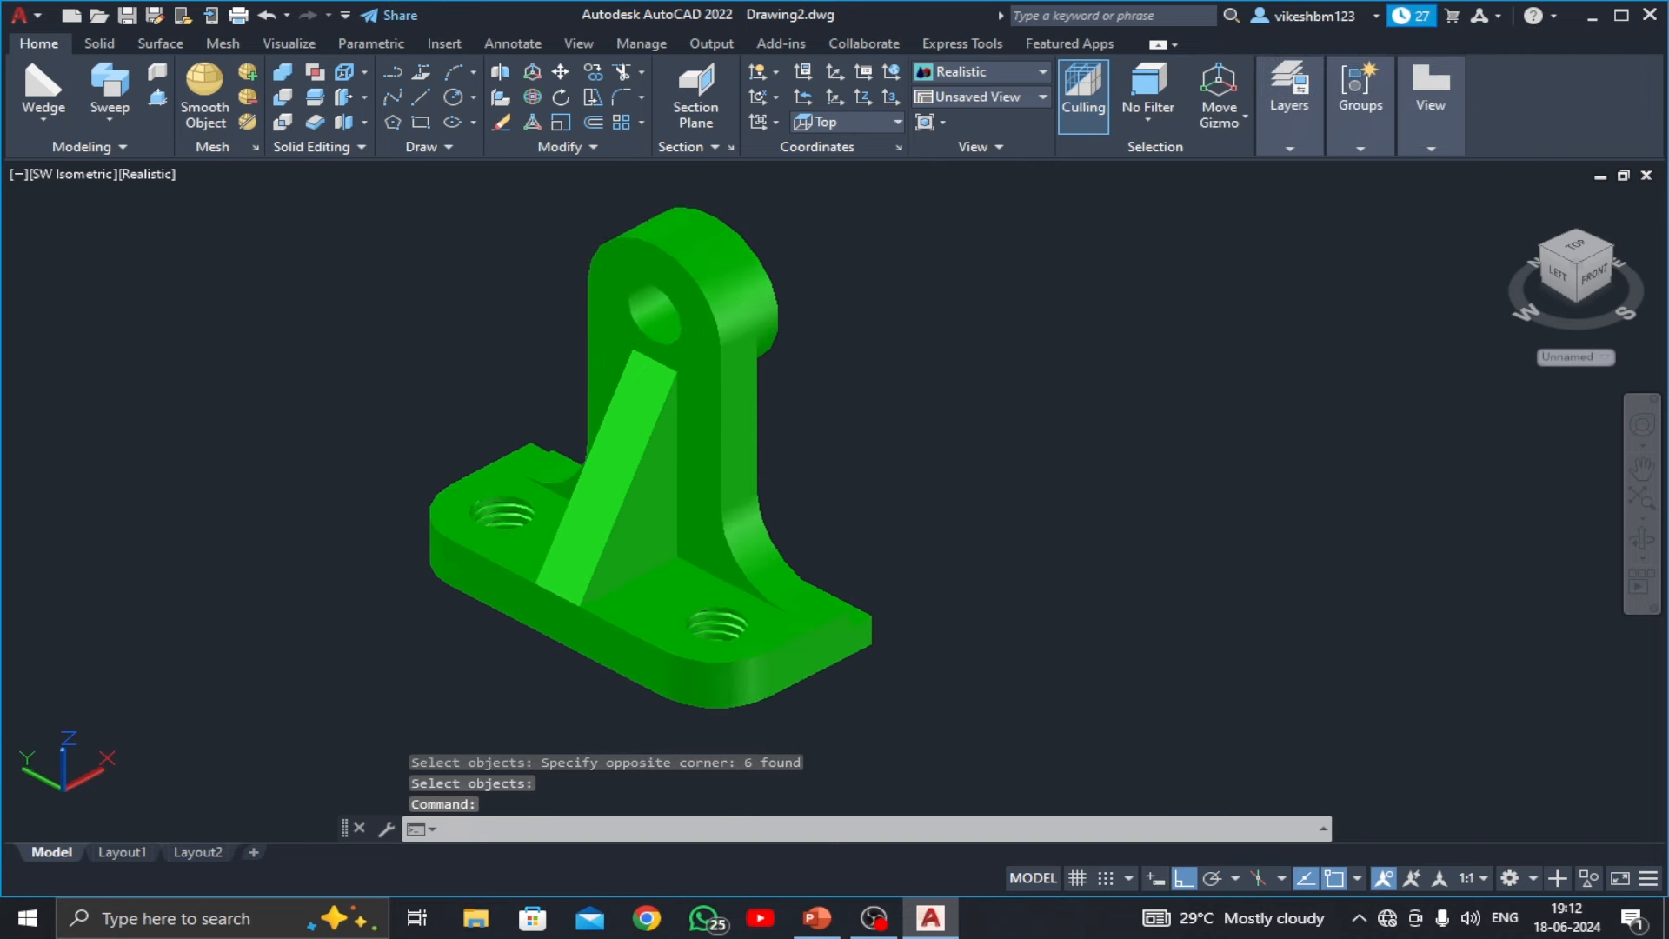
{"action": "left_click", "coordinate": [167, 188]}
{"action": "left_click", "coordinate": [190, 226]}
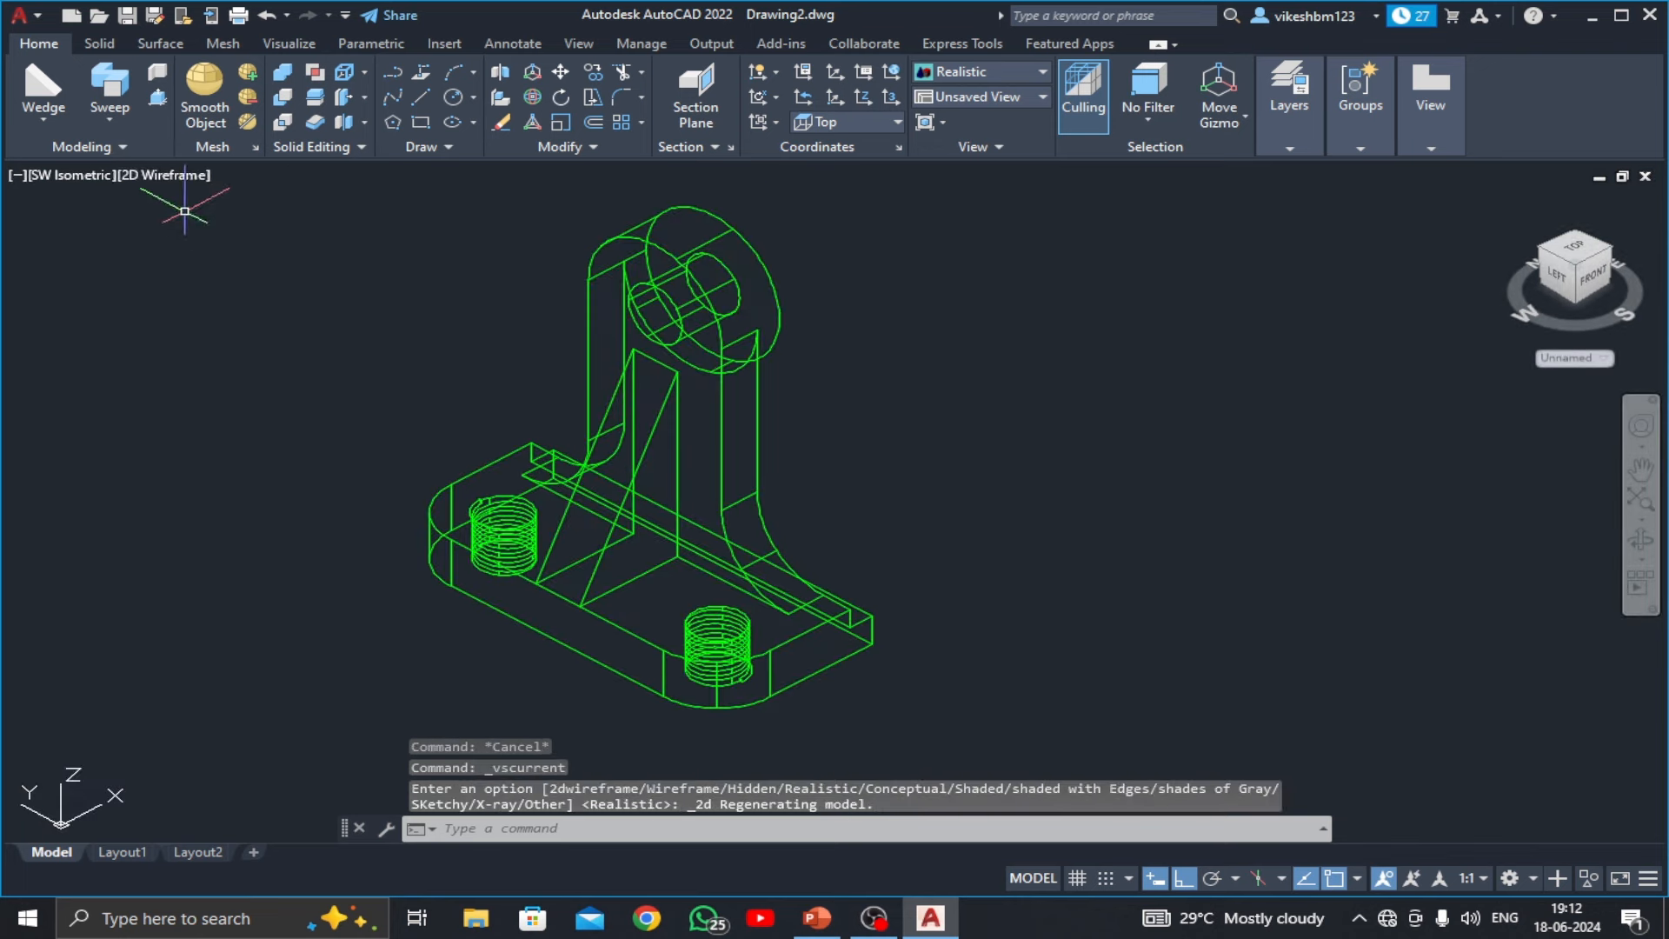
{"action": "middle_click_drag", "start_coordinate": [551, 377], "coordinate": [570, 381]}
{"action": "left_click", "coordinate": [90, 176]}
{"action": "left_click", "coordinate": [123, 220]}
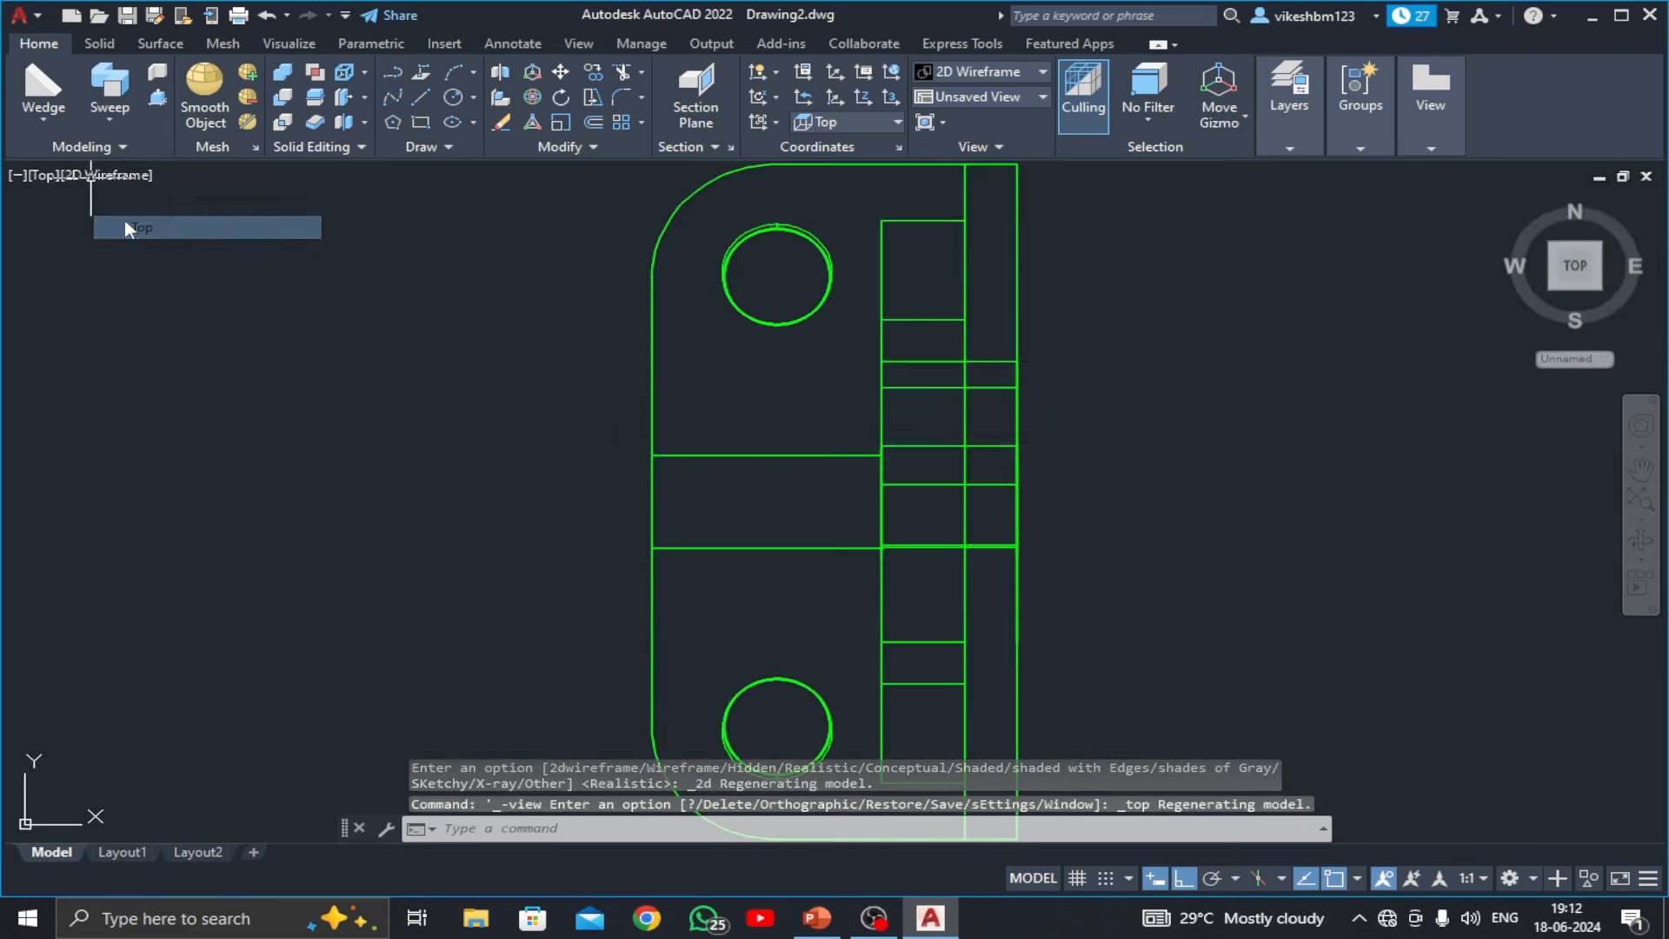
{"action": "middle_click_drag", "start_coordinate": [584, 417], "coordinate": [513, 426]}
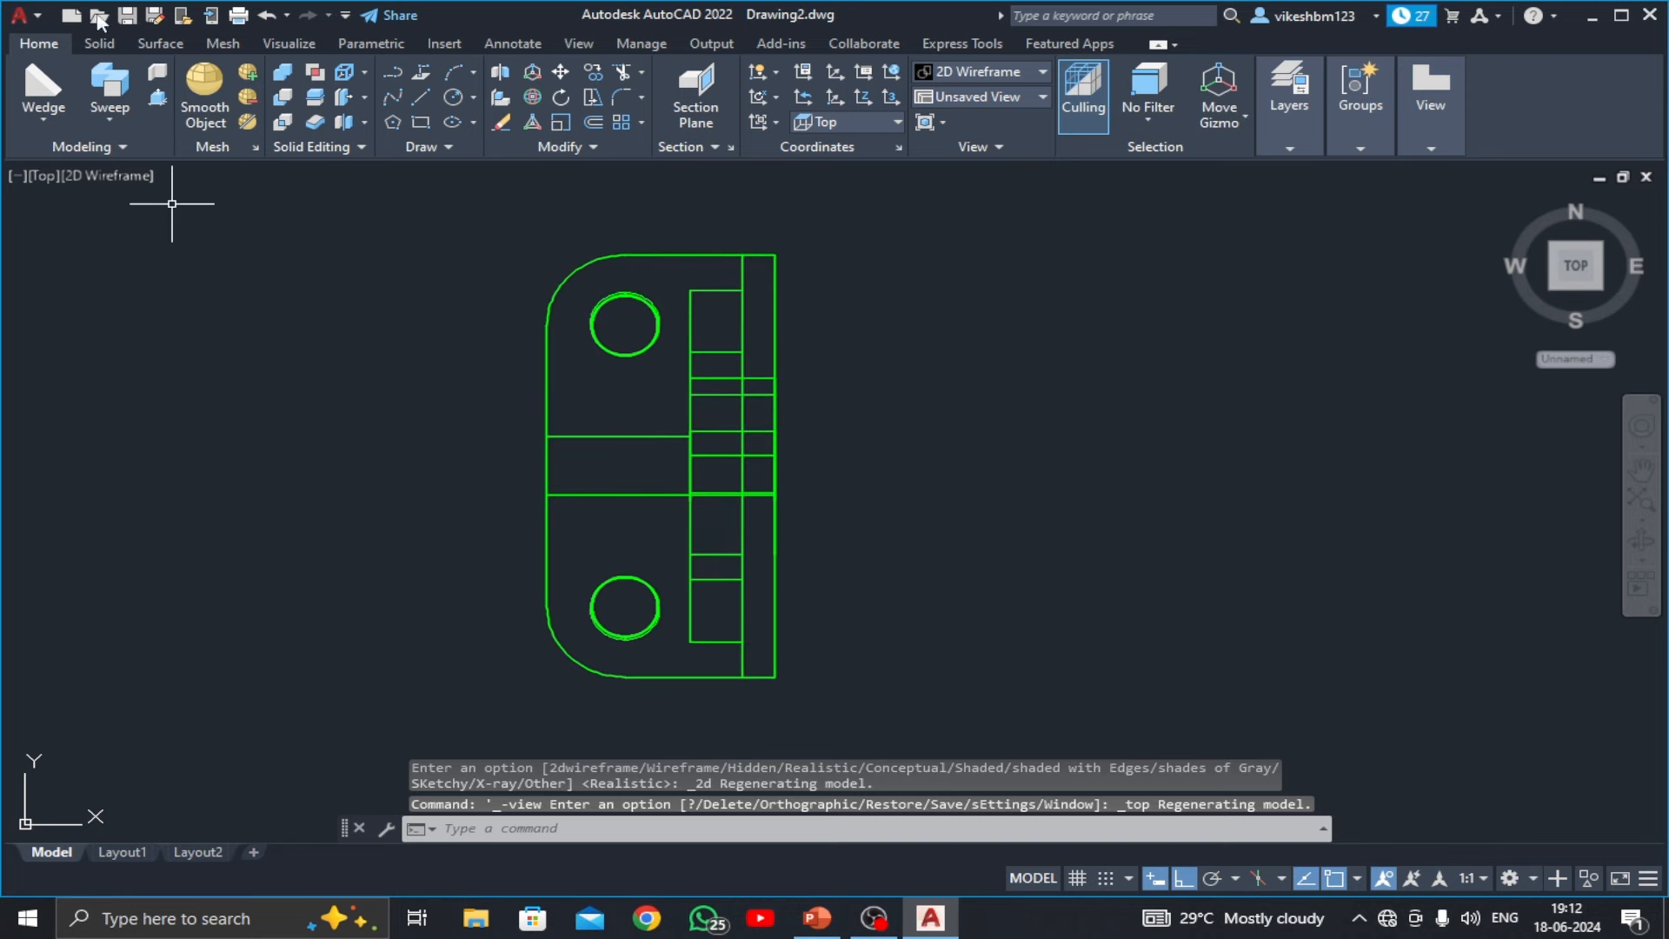
- Define a block named "Bracket .." with the whole bracket solid as its object
{"action": "left_click", "coordinate": [433, 41]}
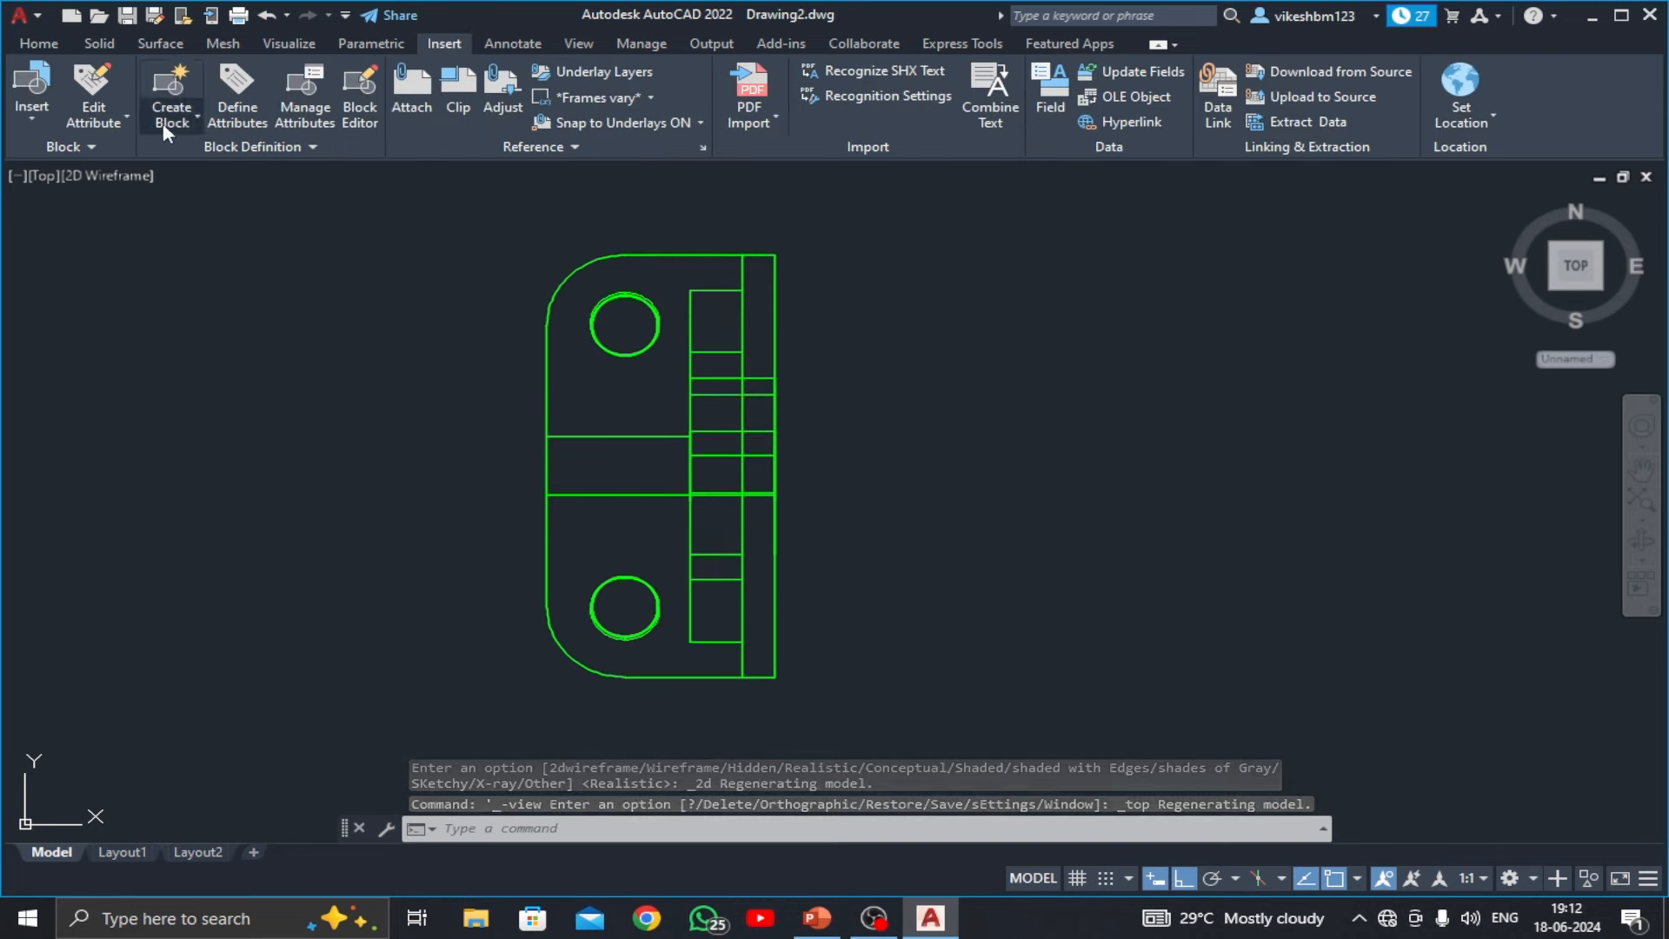
{"action": "left_click", "coordinate": [196, 116]}
{"action": "left_click", "coordinate": [202, 158]}
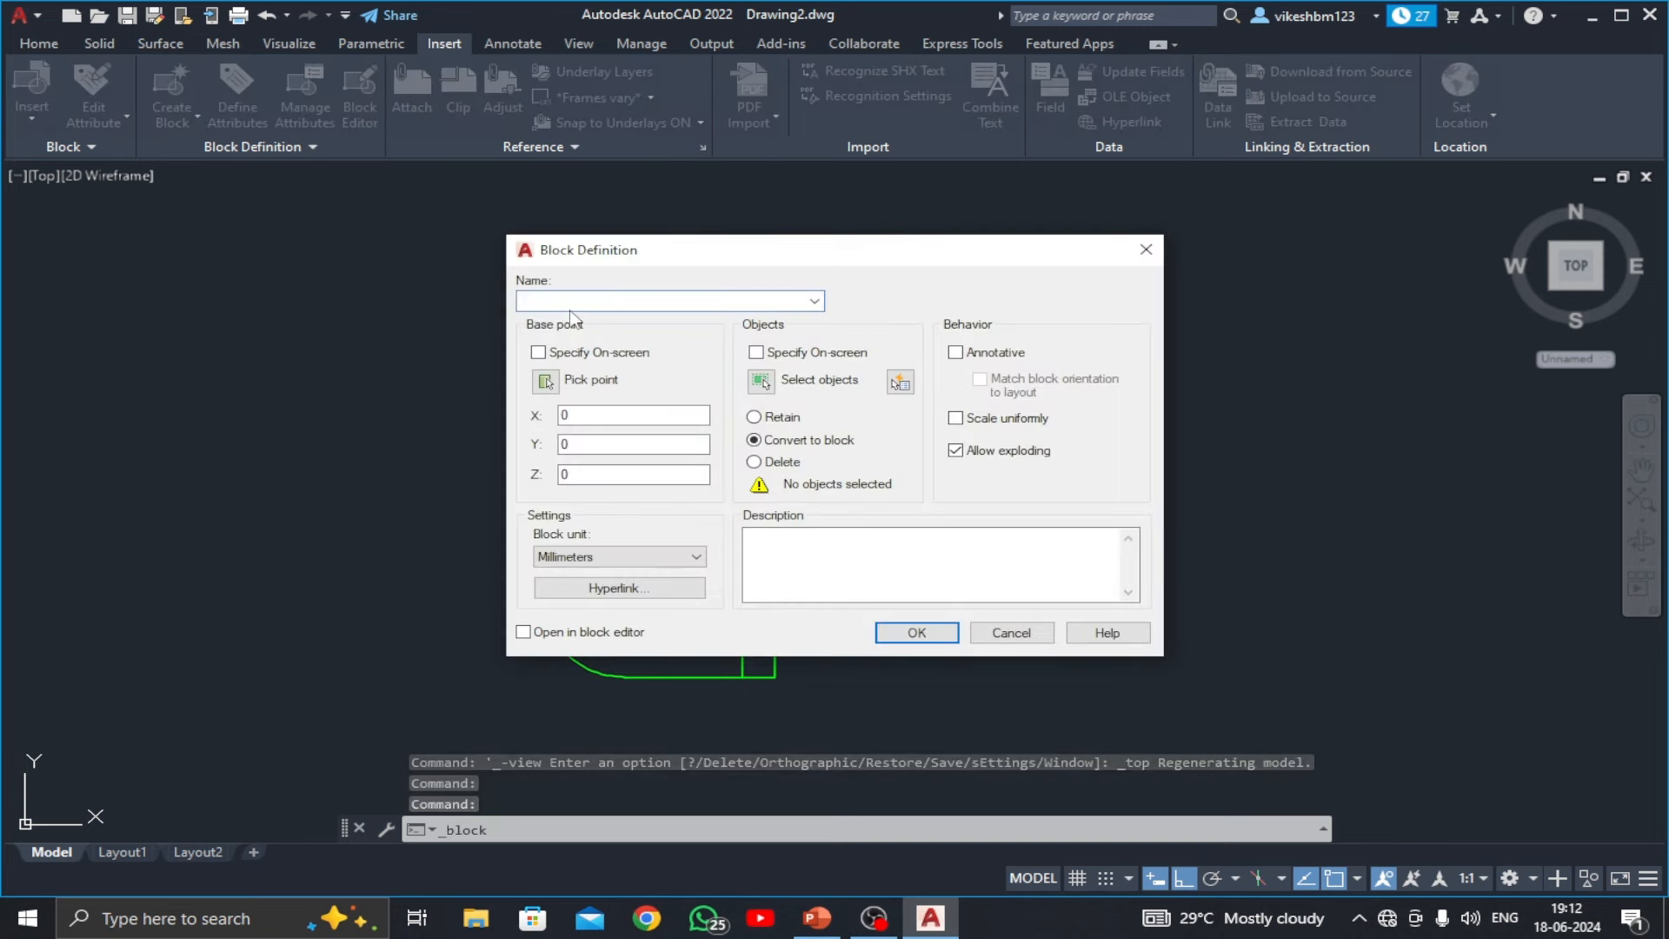
{"action": "type", "text": "Bracket"}
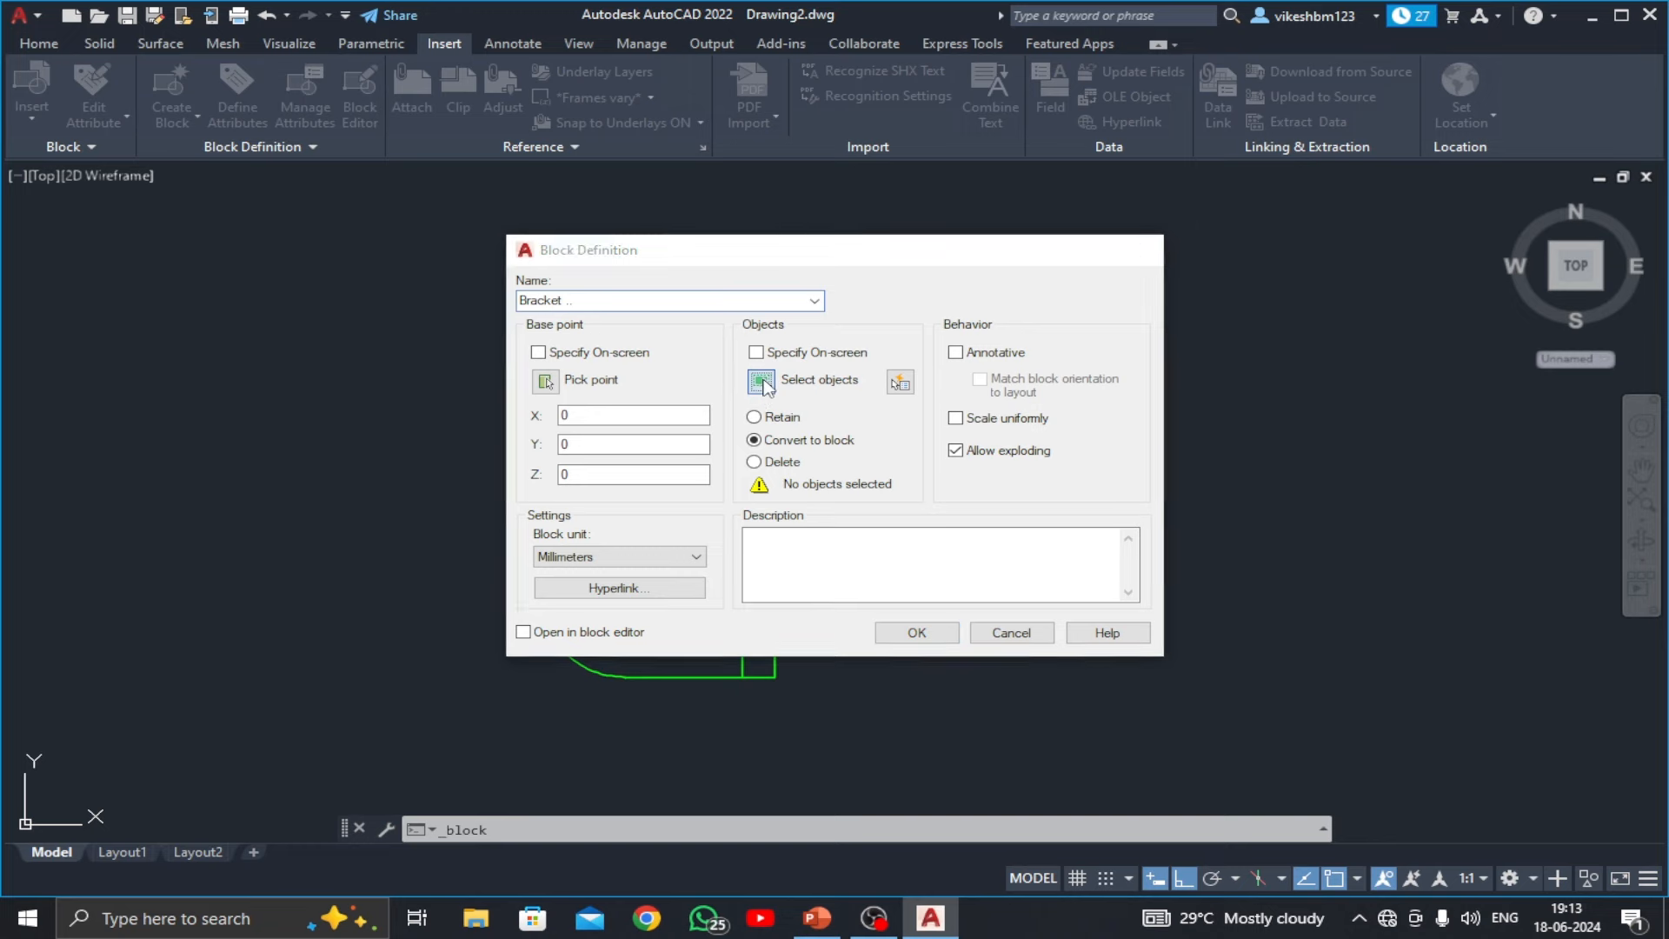
{"action": "left_click", "coordinate": [762, 387]}
{"action": "left_click", "coordinate": [866, 240]}
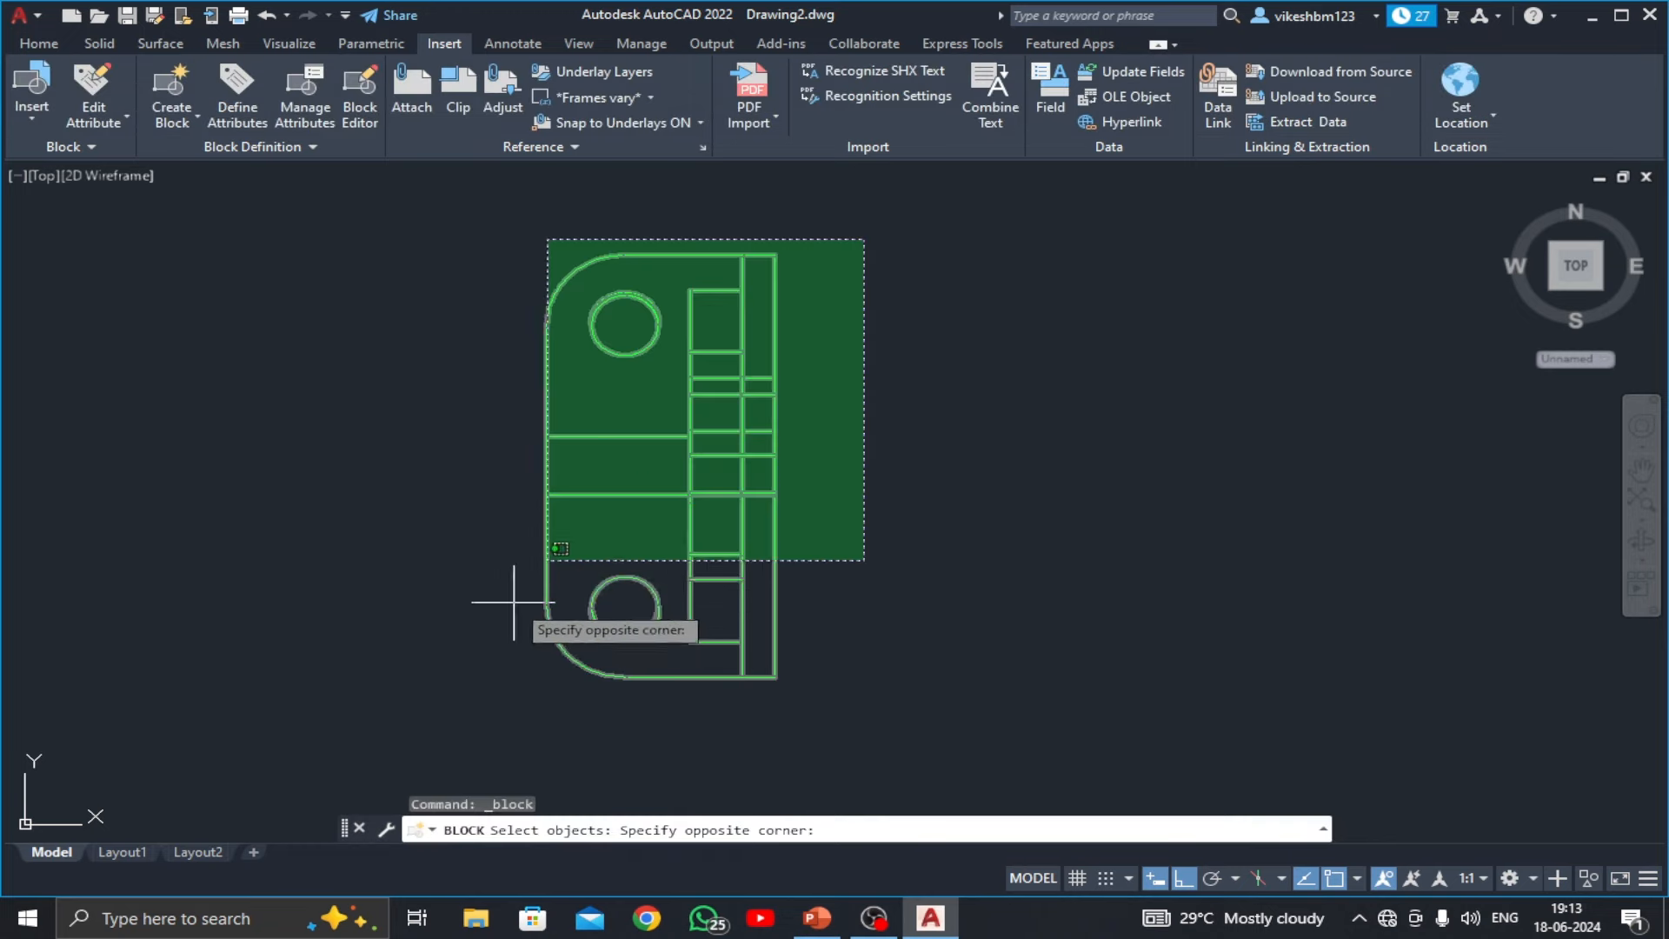
{"action": "left_click", "coordinate": [430, 739]}
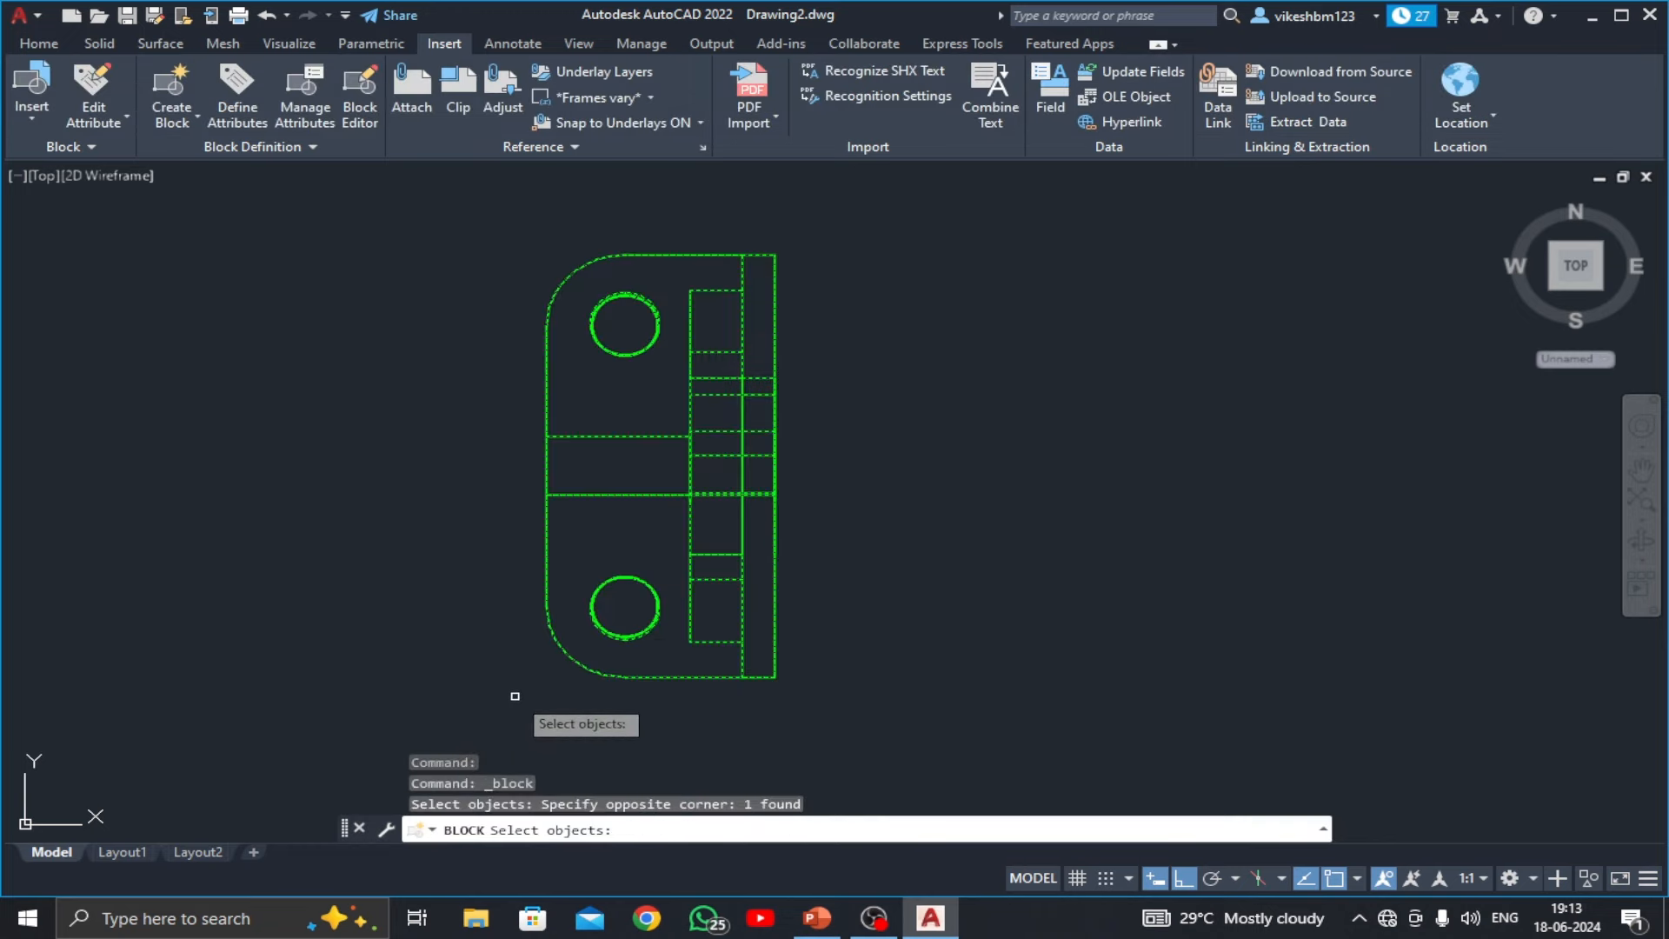
{"action": "key", "text": "Return"}
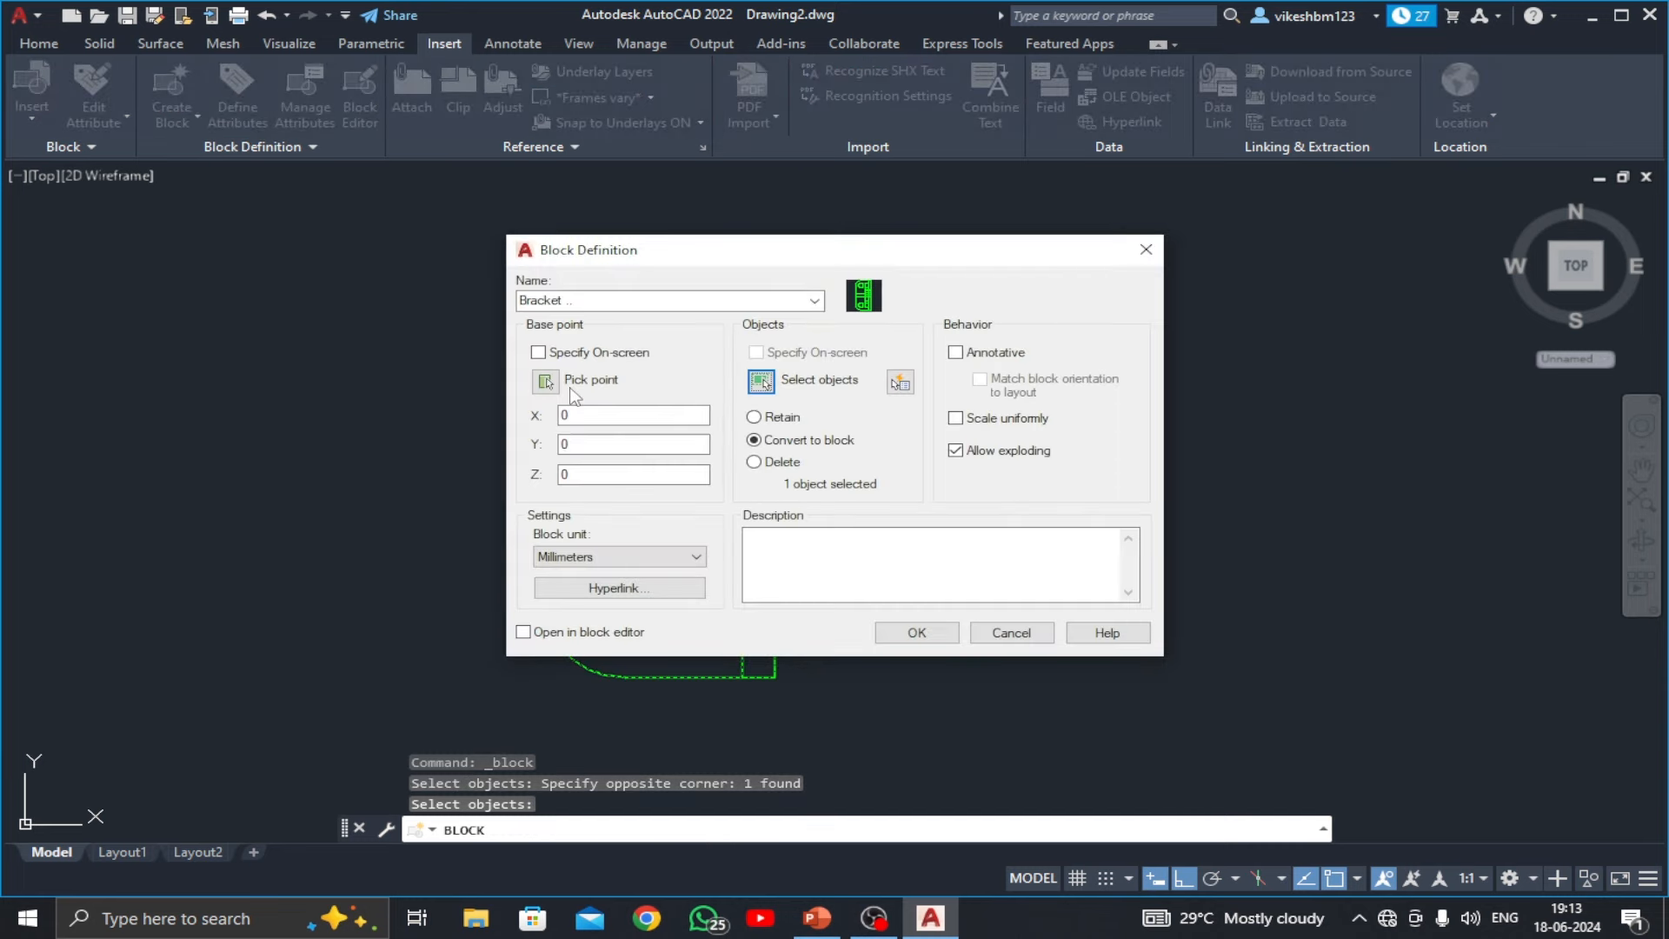
- Set the block's base point at the midpoint of the rib's outer toe edge and create the block
{"action": "left_click", "coordinate": [546, 382]}
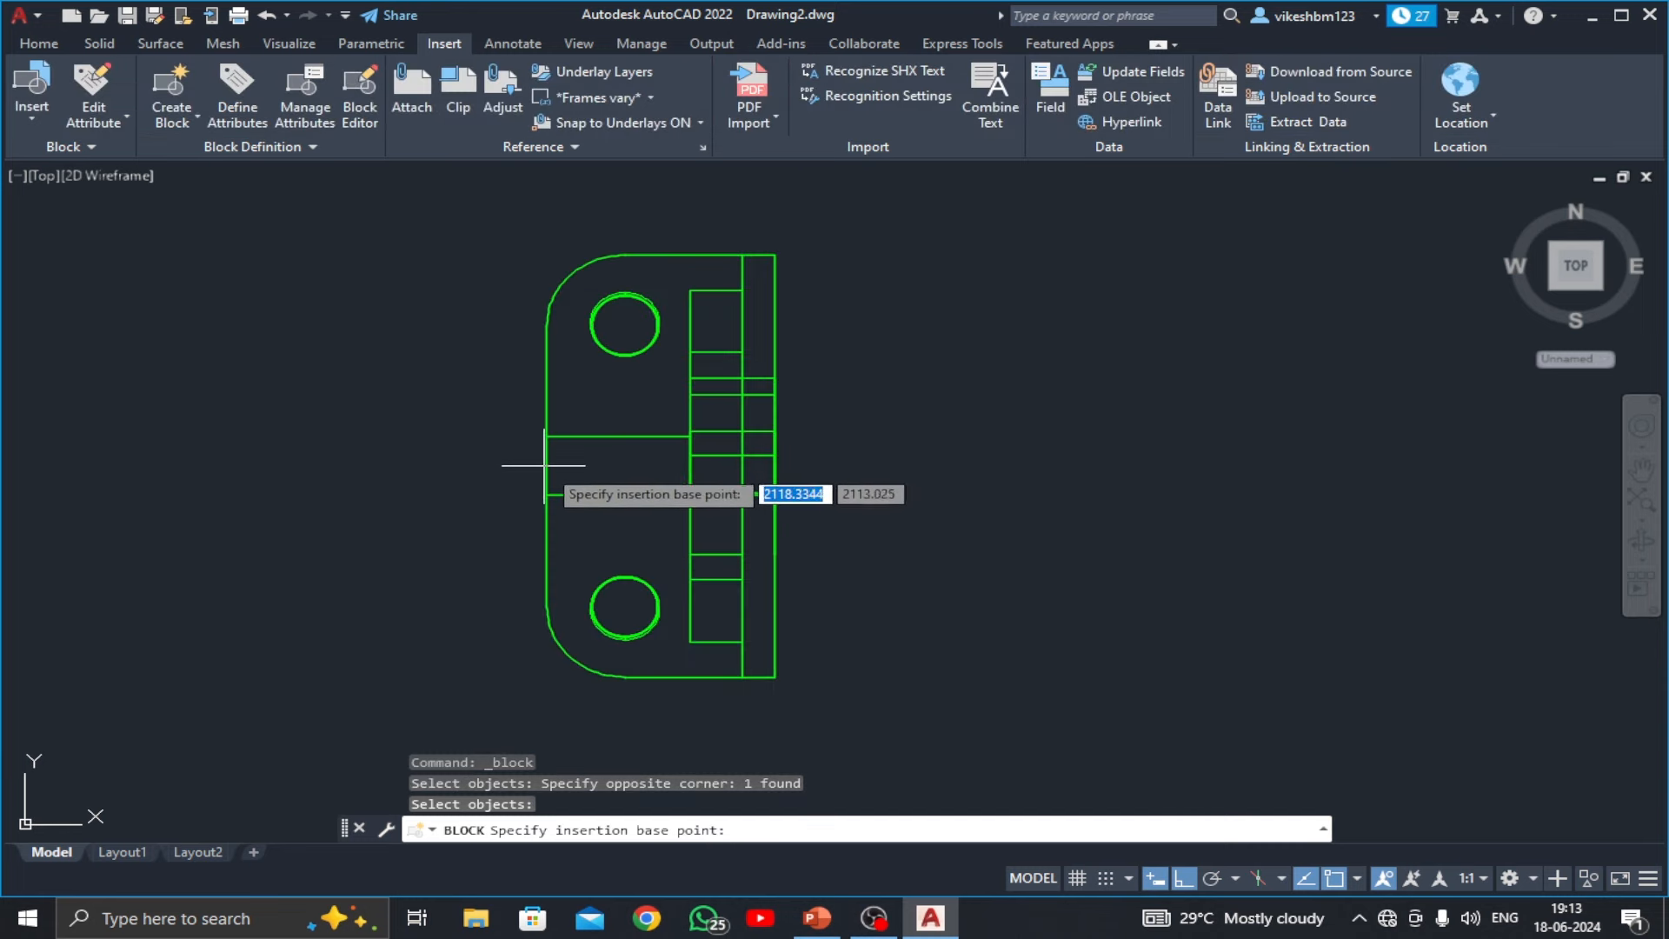
{"action": "left_click", "coordinate": [546, 465]}
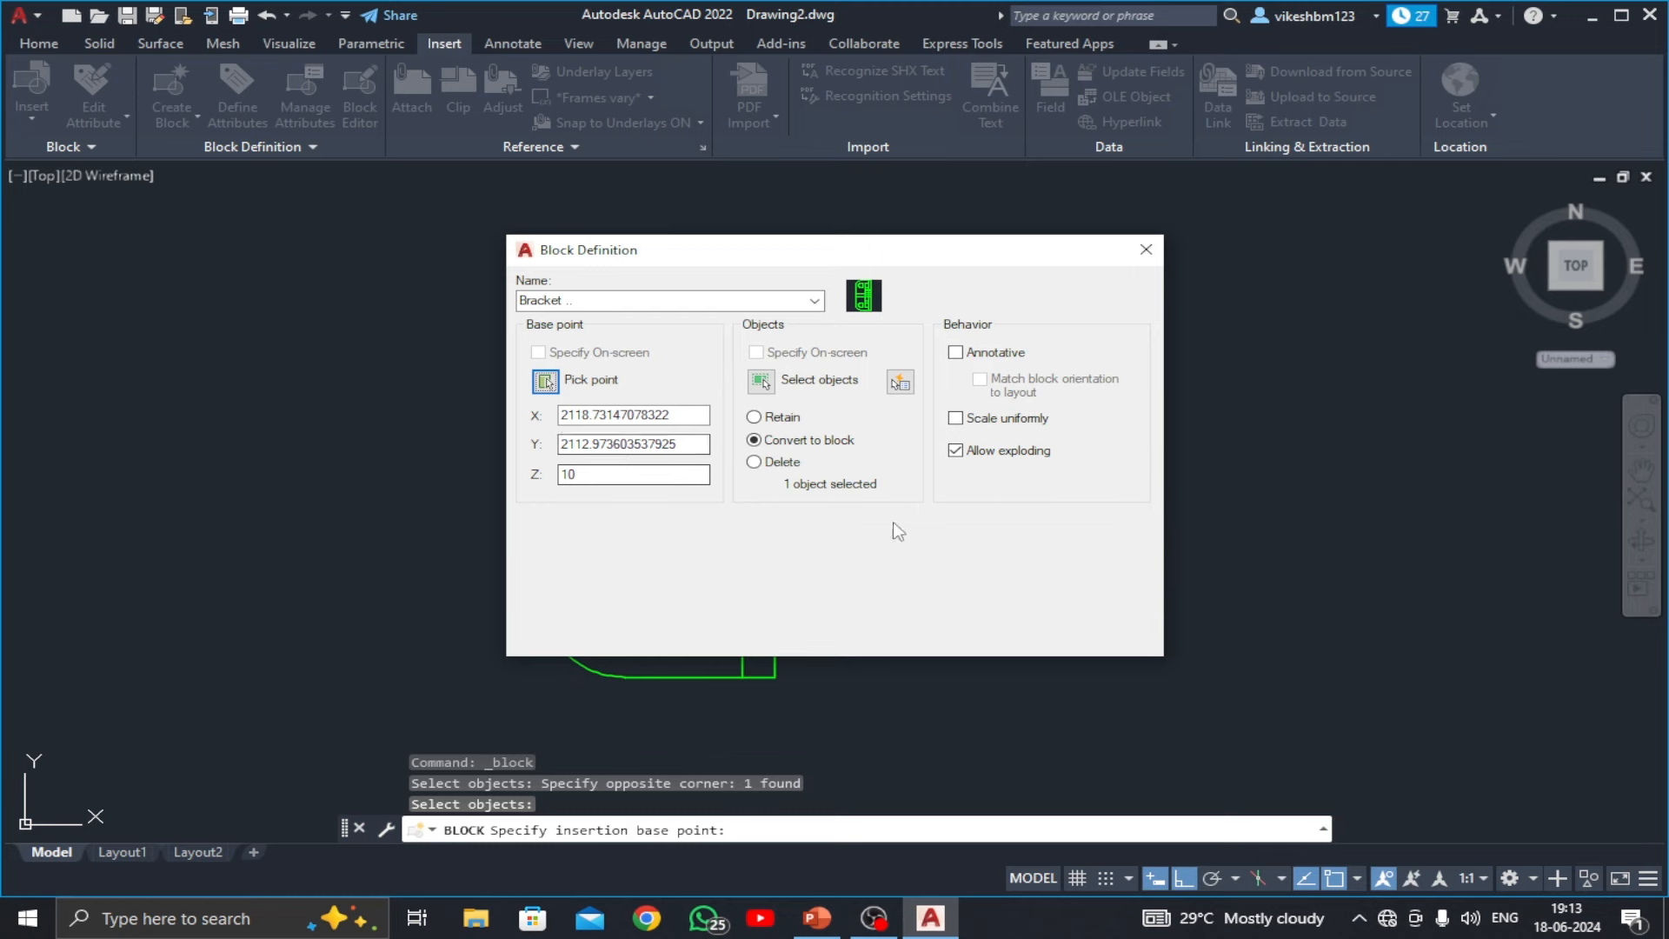
{"action": "left_click", "coordinate": [903, 637]}
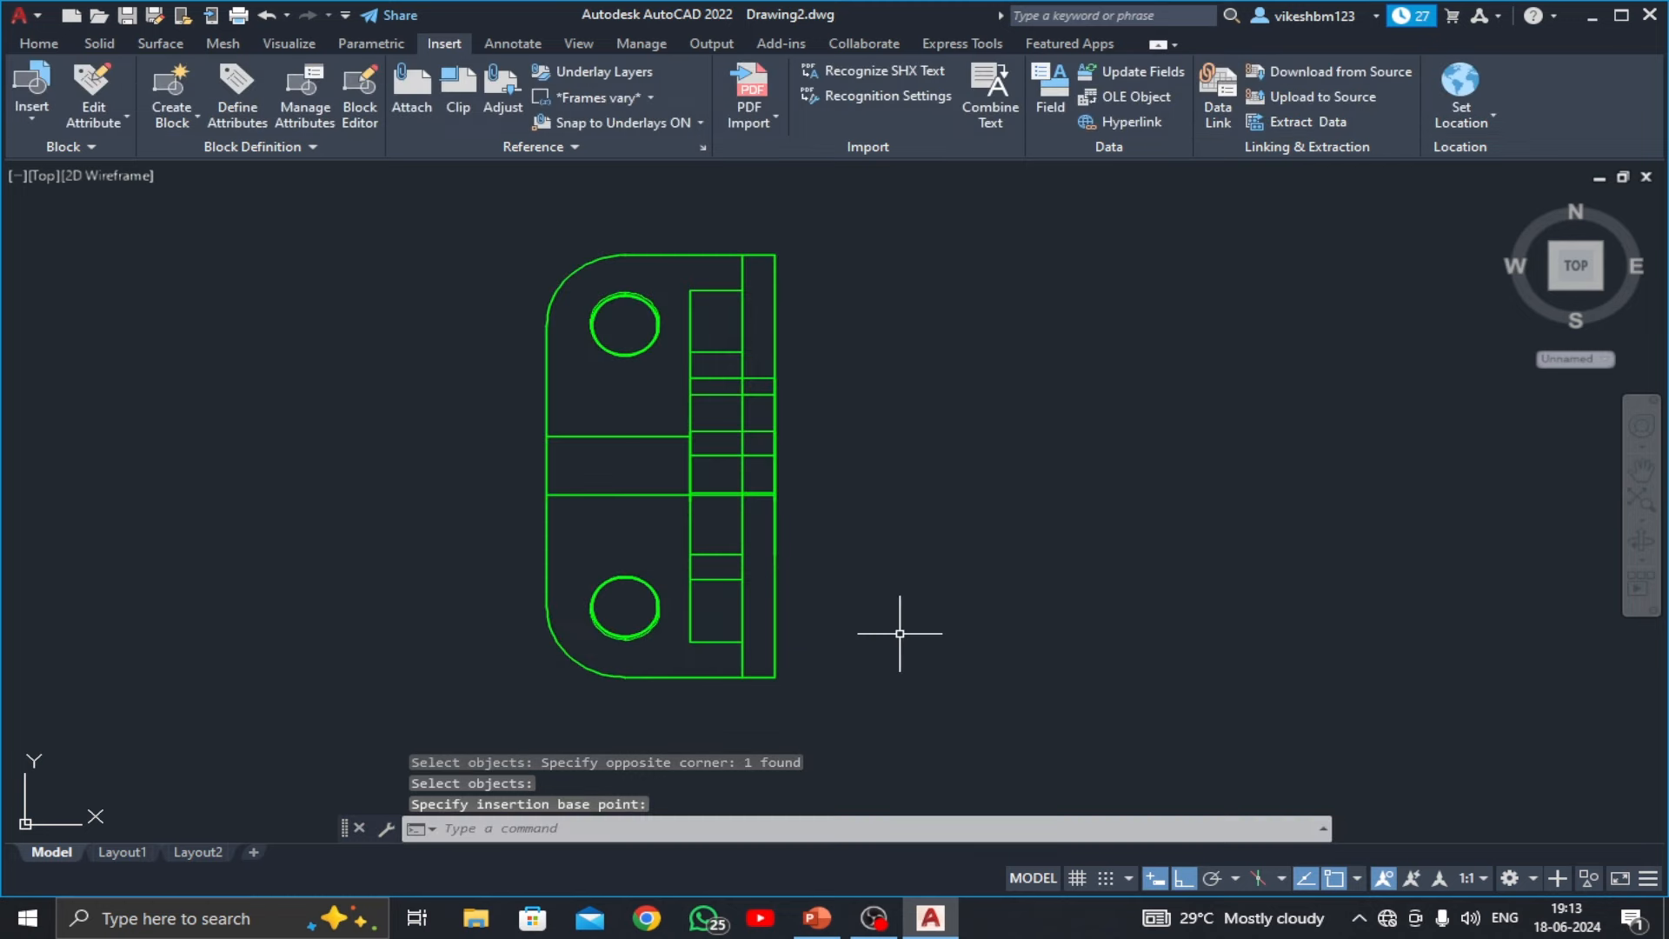